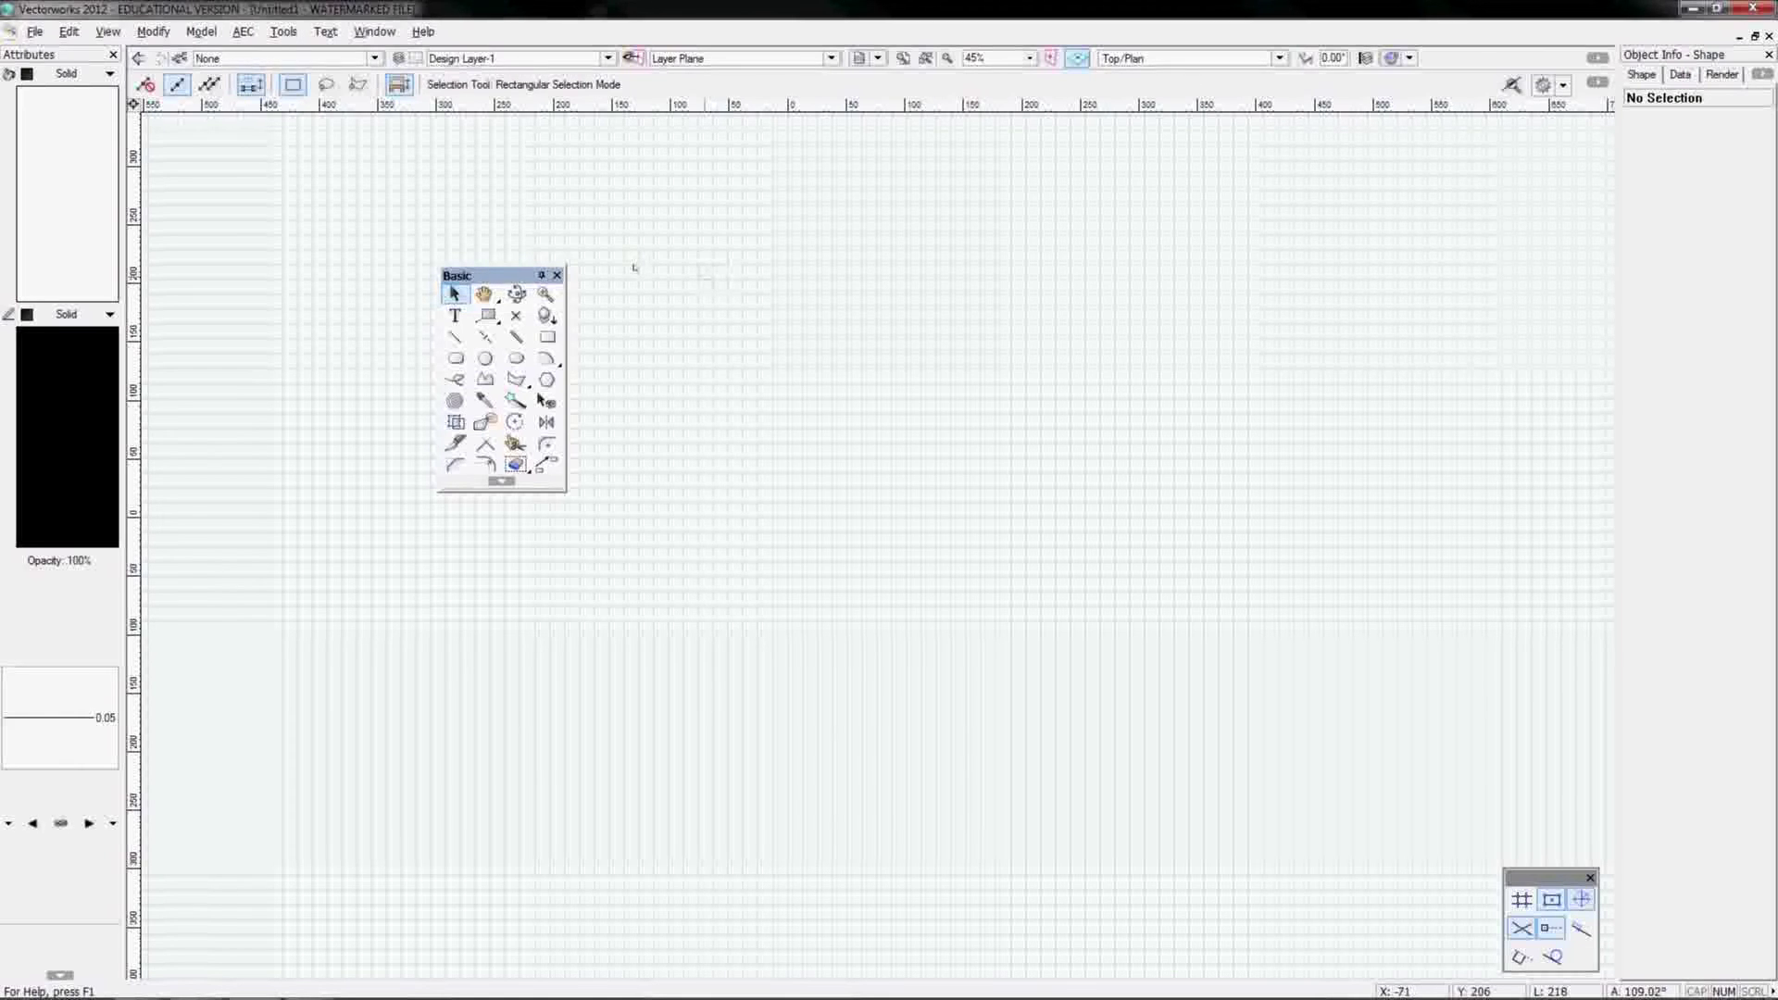
pyautogui.moveTo(674, 253); pyautogui.dragTo(675, 253, button='middle')
pyautogui.moveTo(1042, 556); pyautogui.dragTo(1056, 574)
pyautogui.moveTo(1026, 264); pyautogui.dragTo(921, 530)
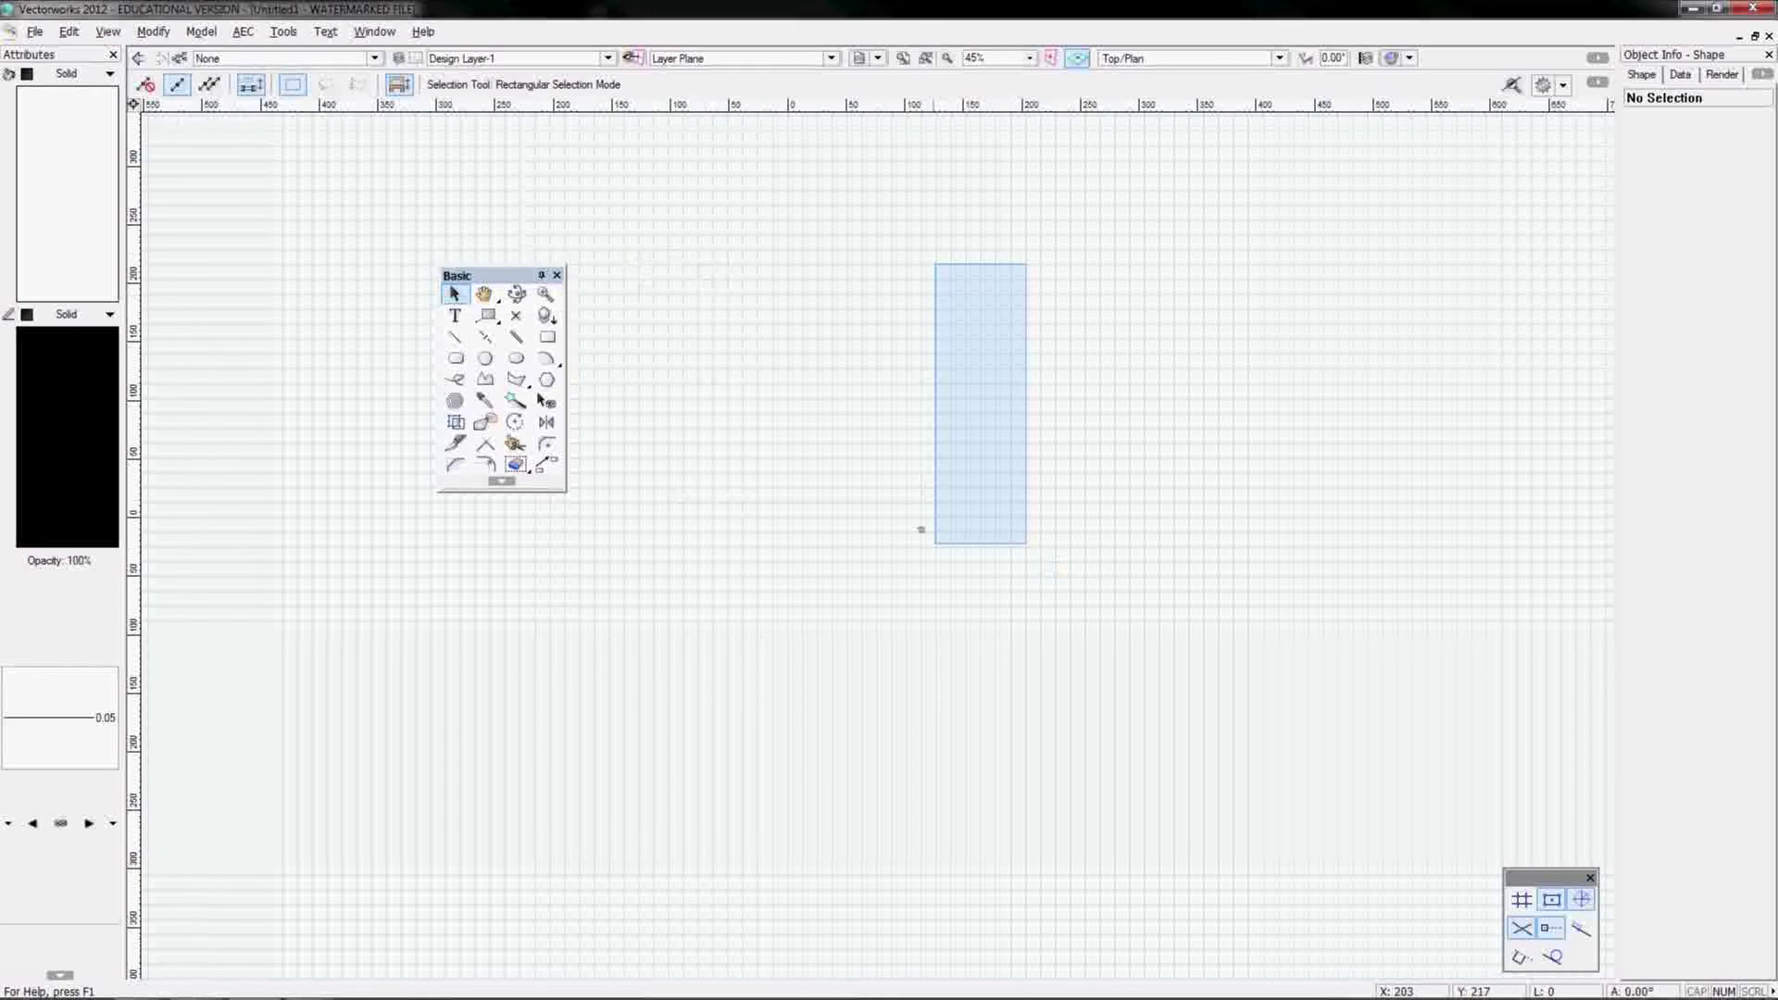
pyautogui.moveTo(692, 278); pyautogui.dragTo(773, 388)
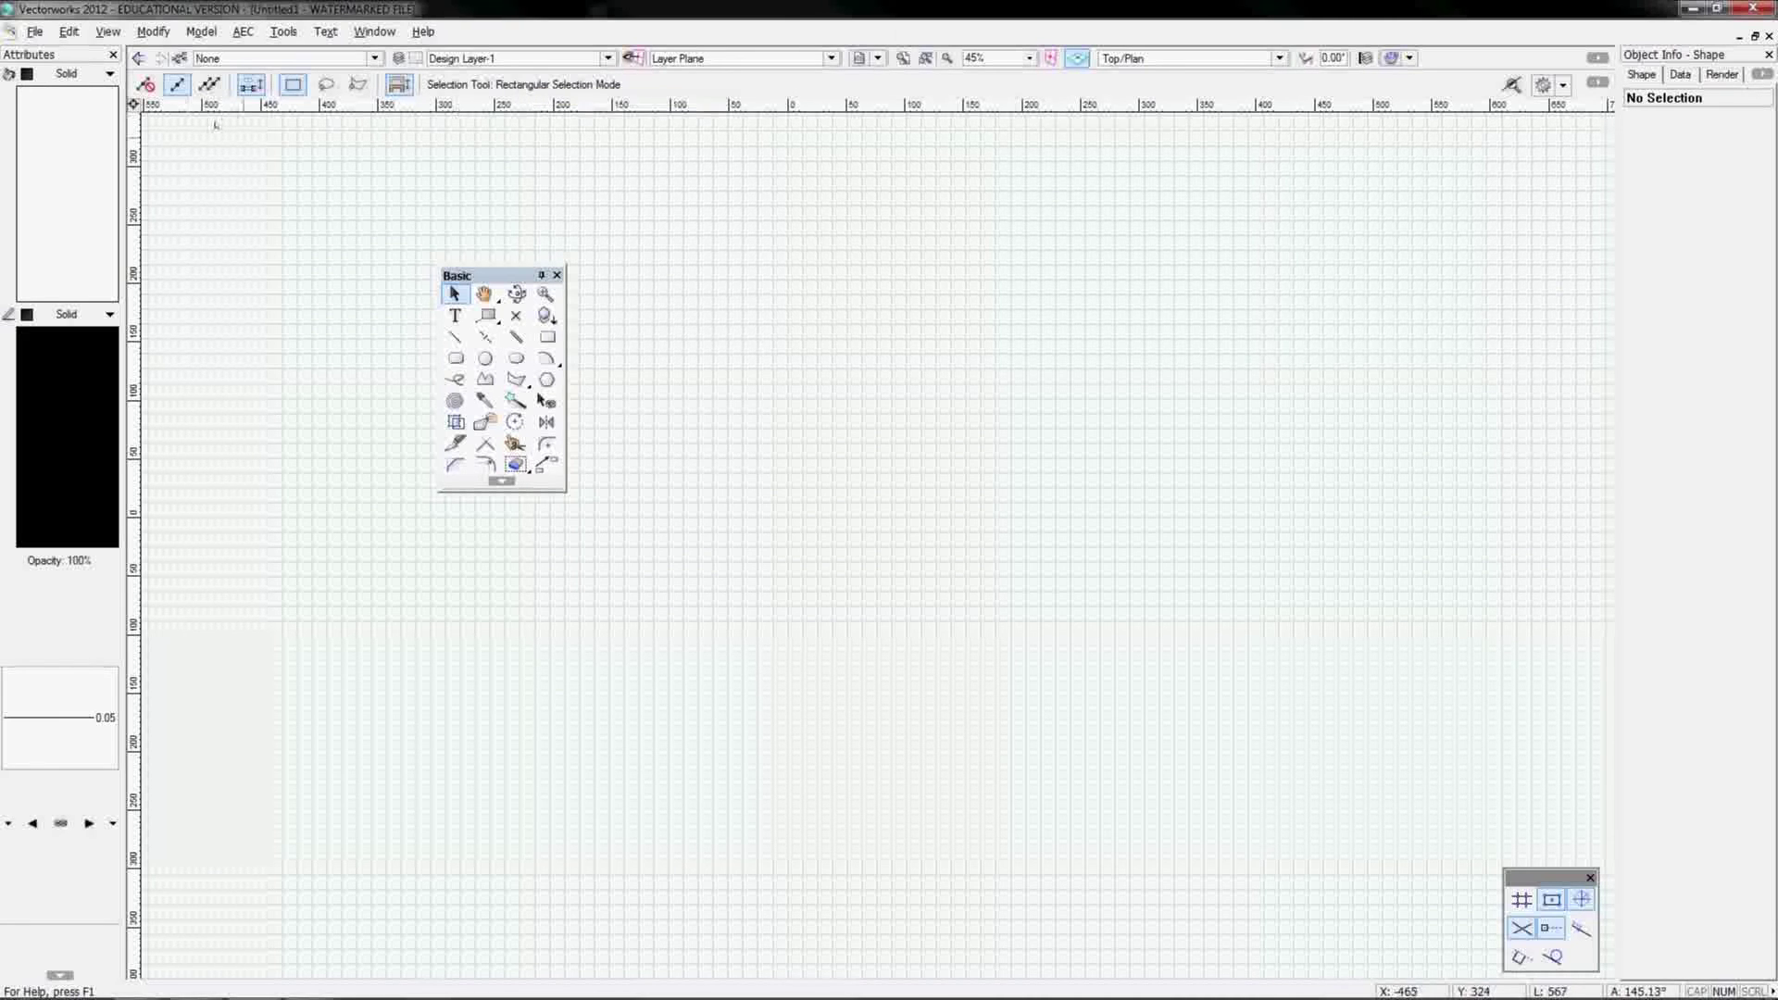
# Step: Disable the Selection tool's interactive scaling and draw a rectangle about 337 mm wide and 307 mm high in the middle of the drawing
pyautogui.click(148, 88)
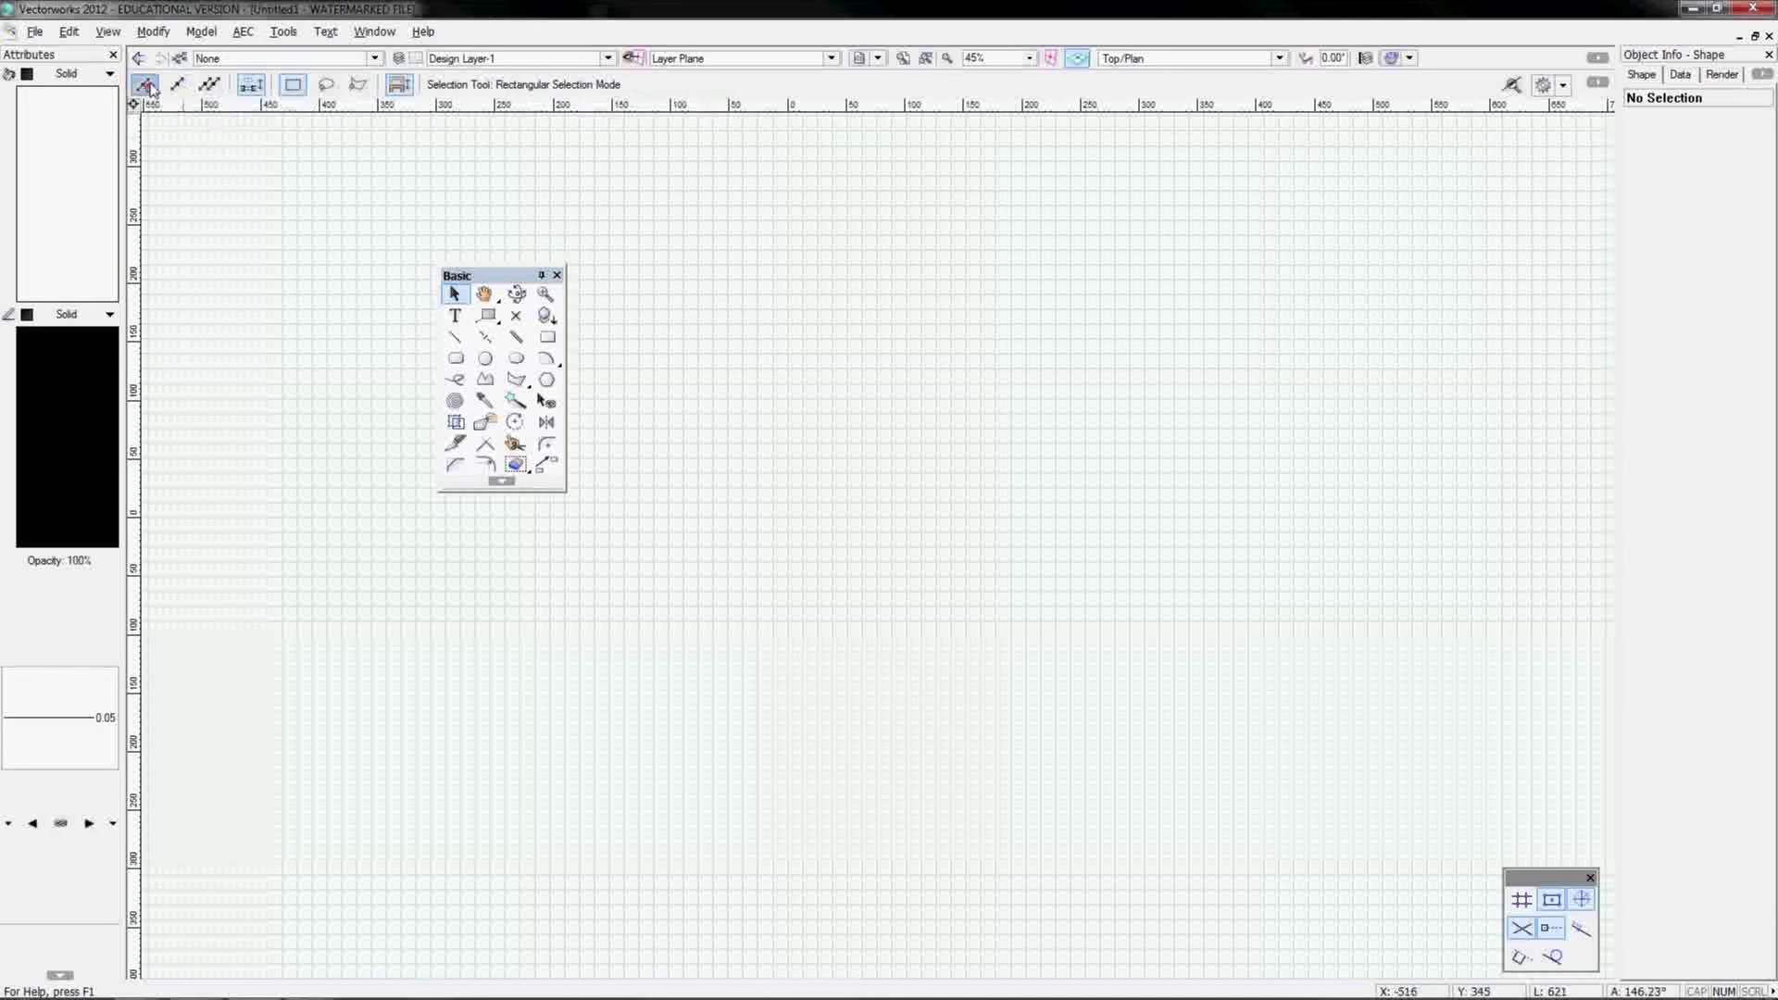
pyautogui.click(545, 339)
pyautogui.click(731, 274)
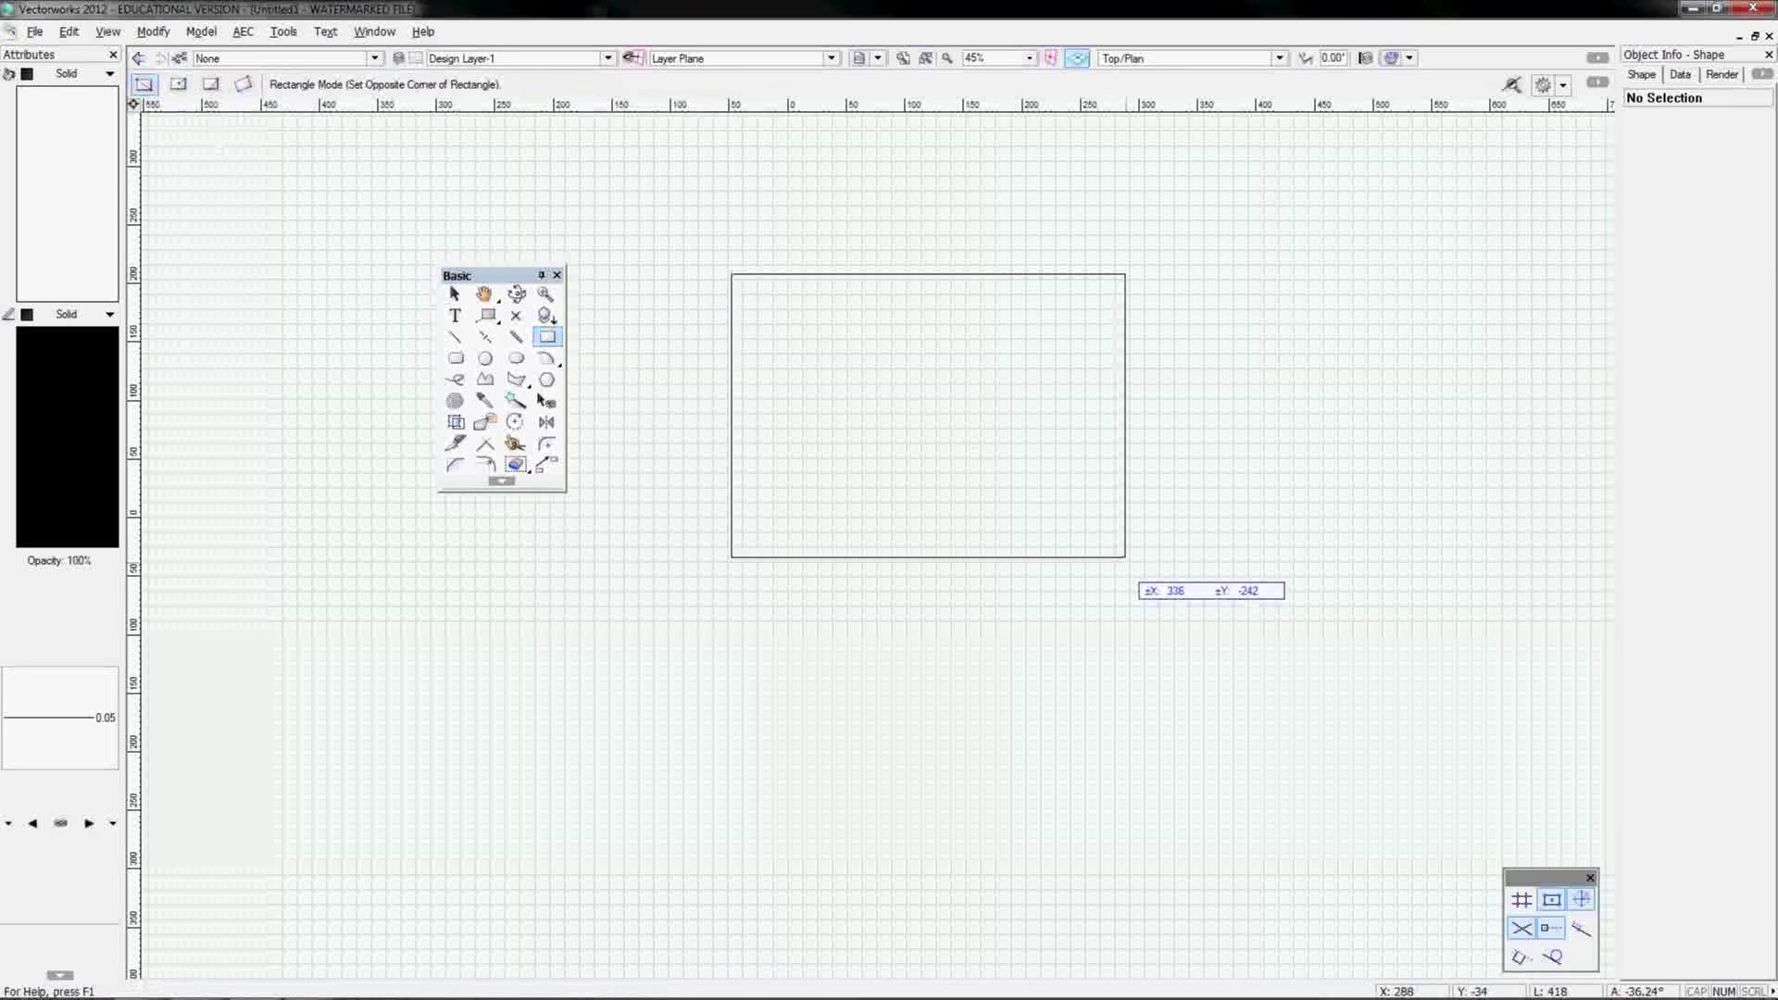
pyautogui.click(1126, 633)
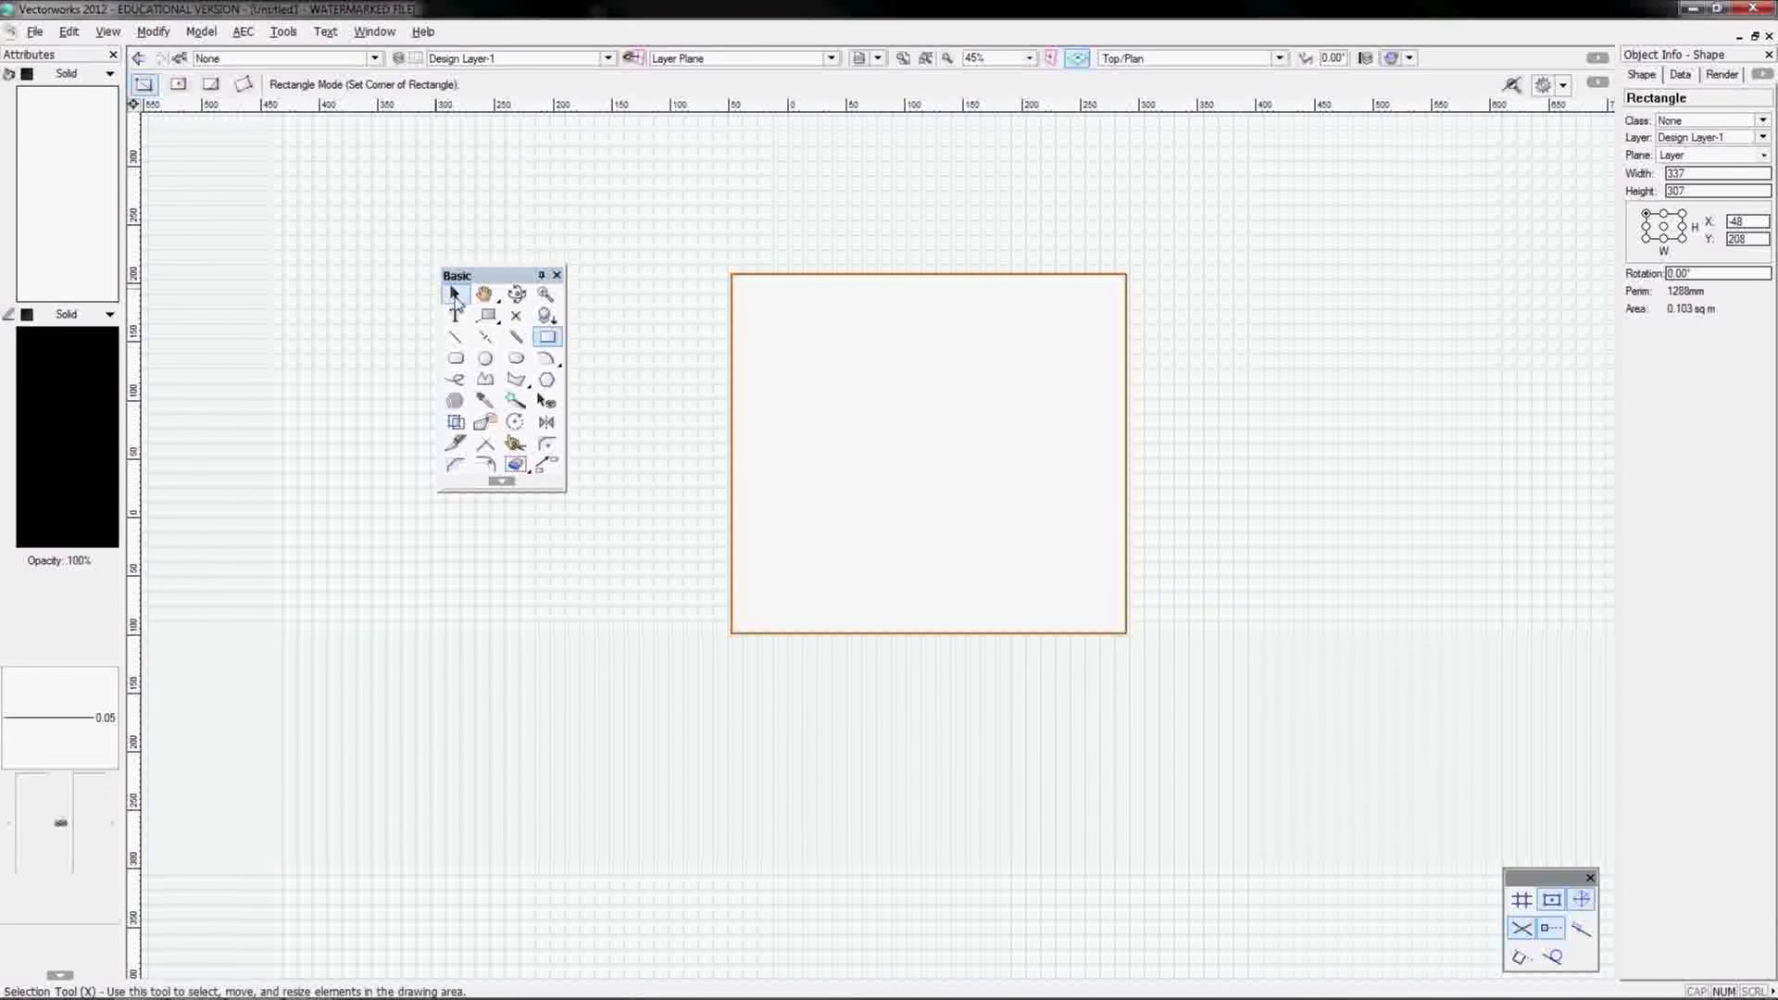
# Step: Move the whole rectangle by its top-left corner to about X -35, Y 200 without resizing it
pyautogui.click(454, 294)
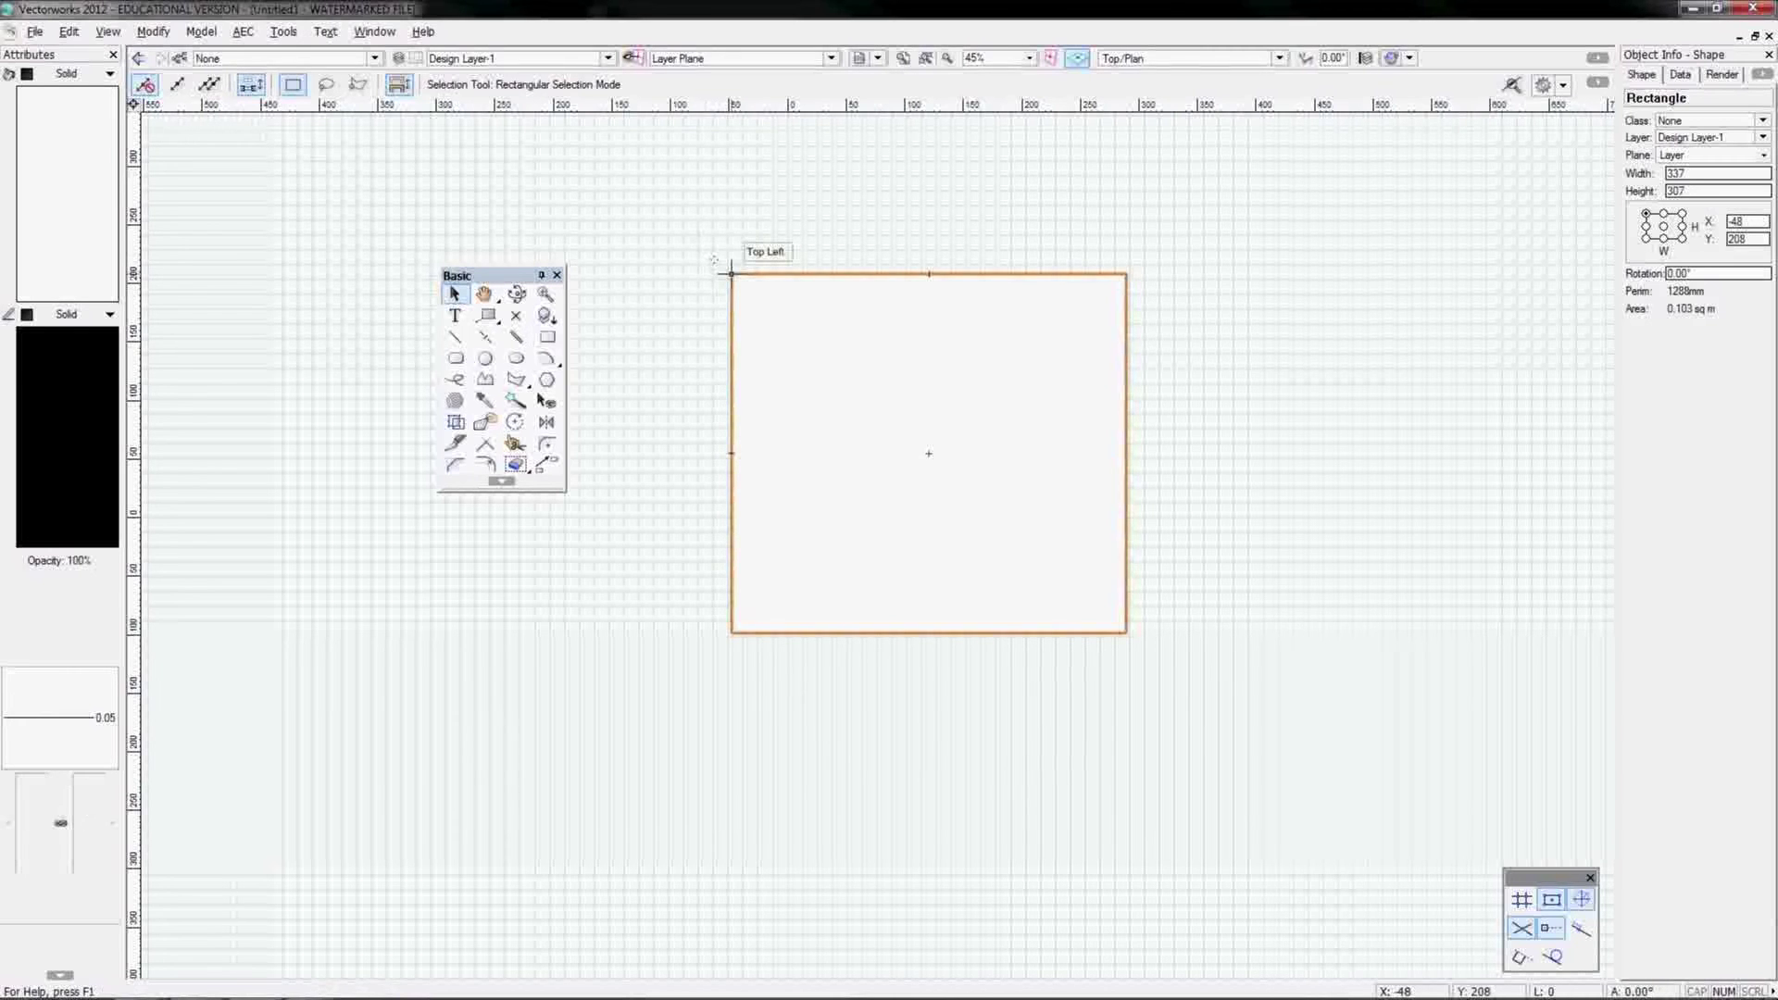
pyautogui.moveTo(732, 273); pyautogui.dragTo(690, 315)
pyautogui.hotkey('ctrl', 'z')
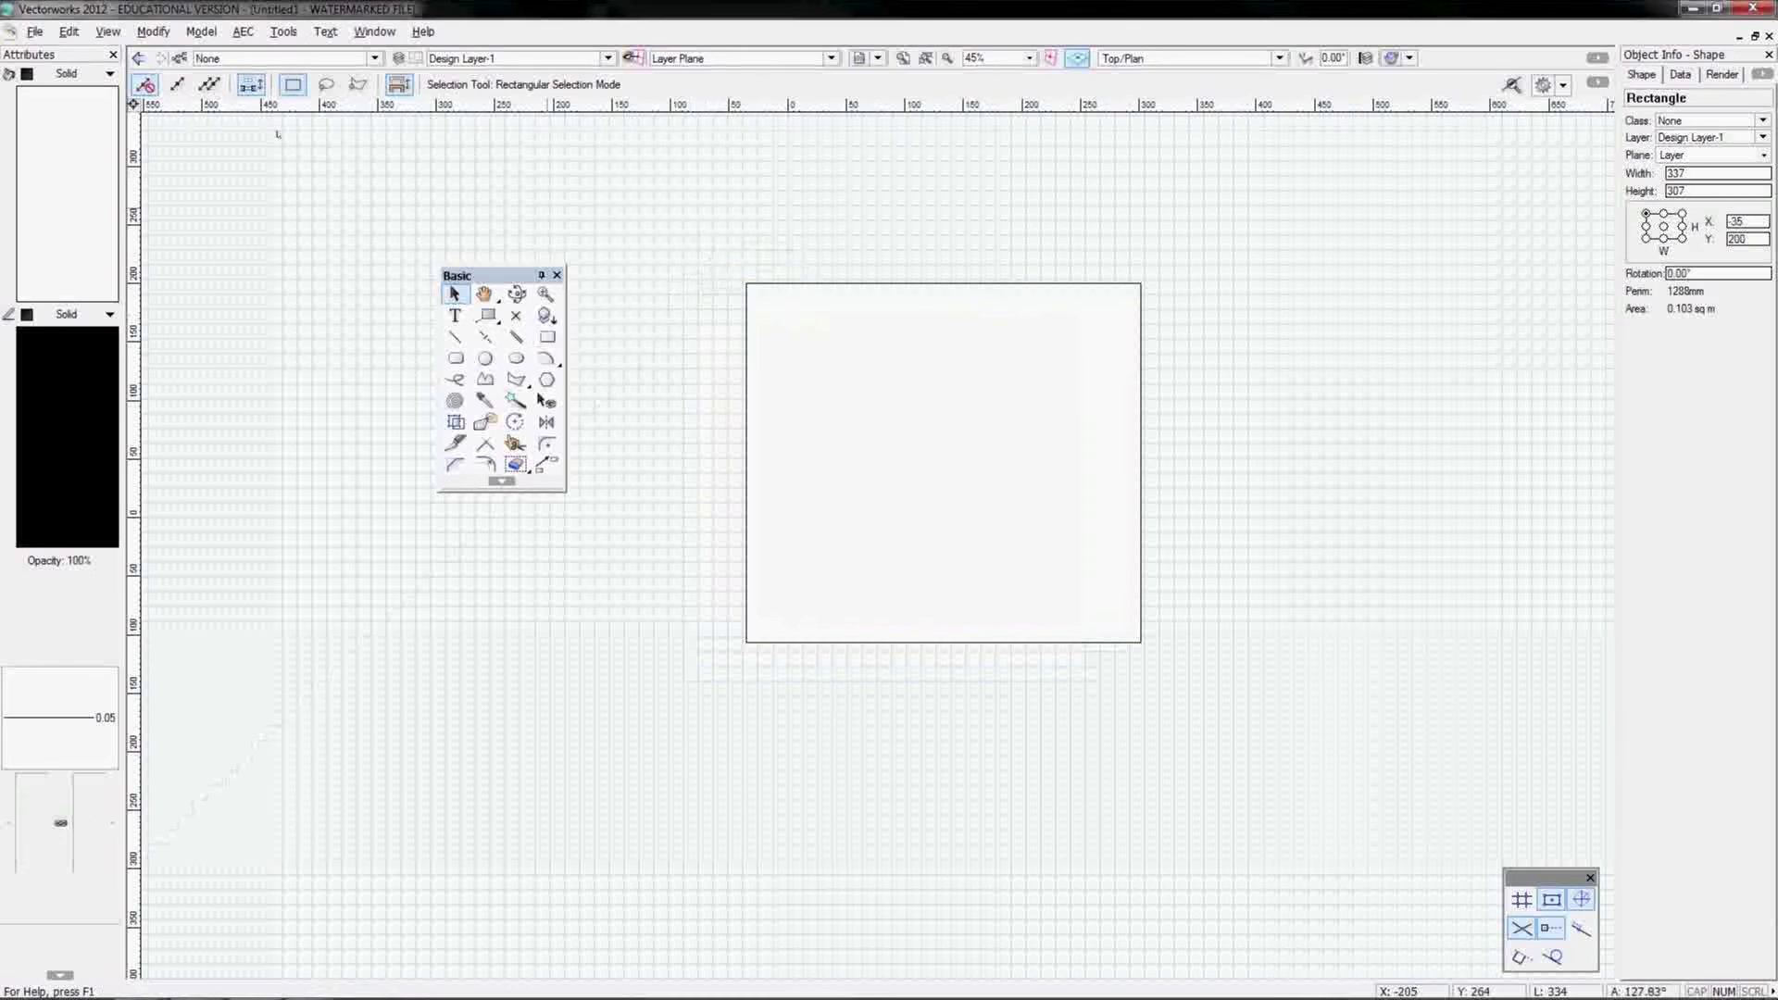
# Step: Switch to single-object interactive scaling and enlarge the rectangle from its top-left corner to about X -90, Y 207
pyautogui.click(278, 134)
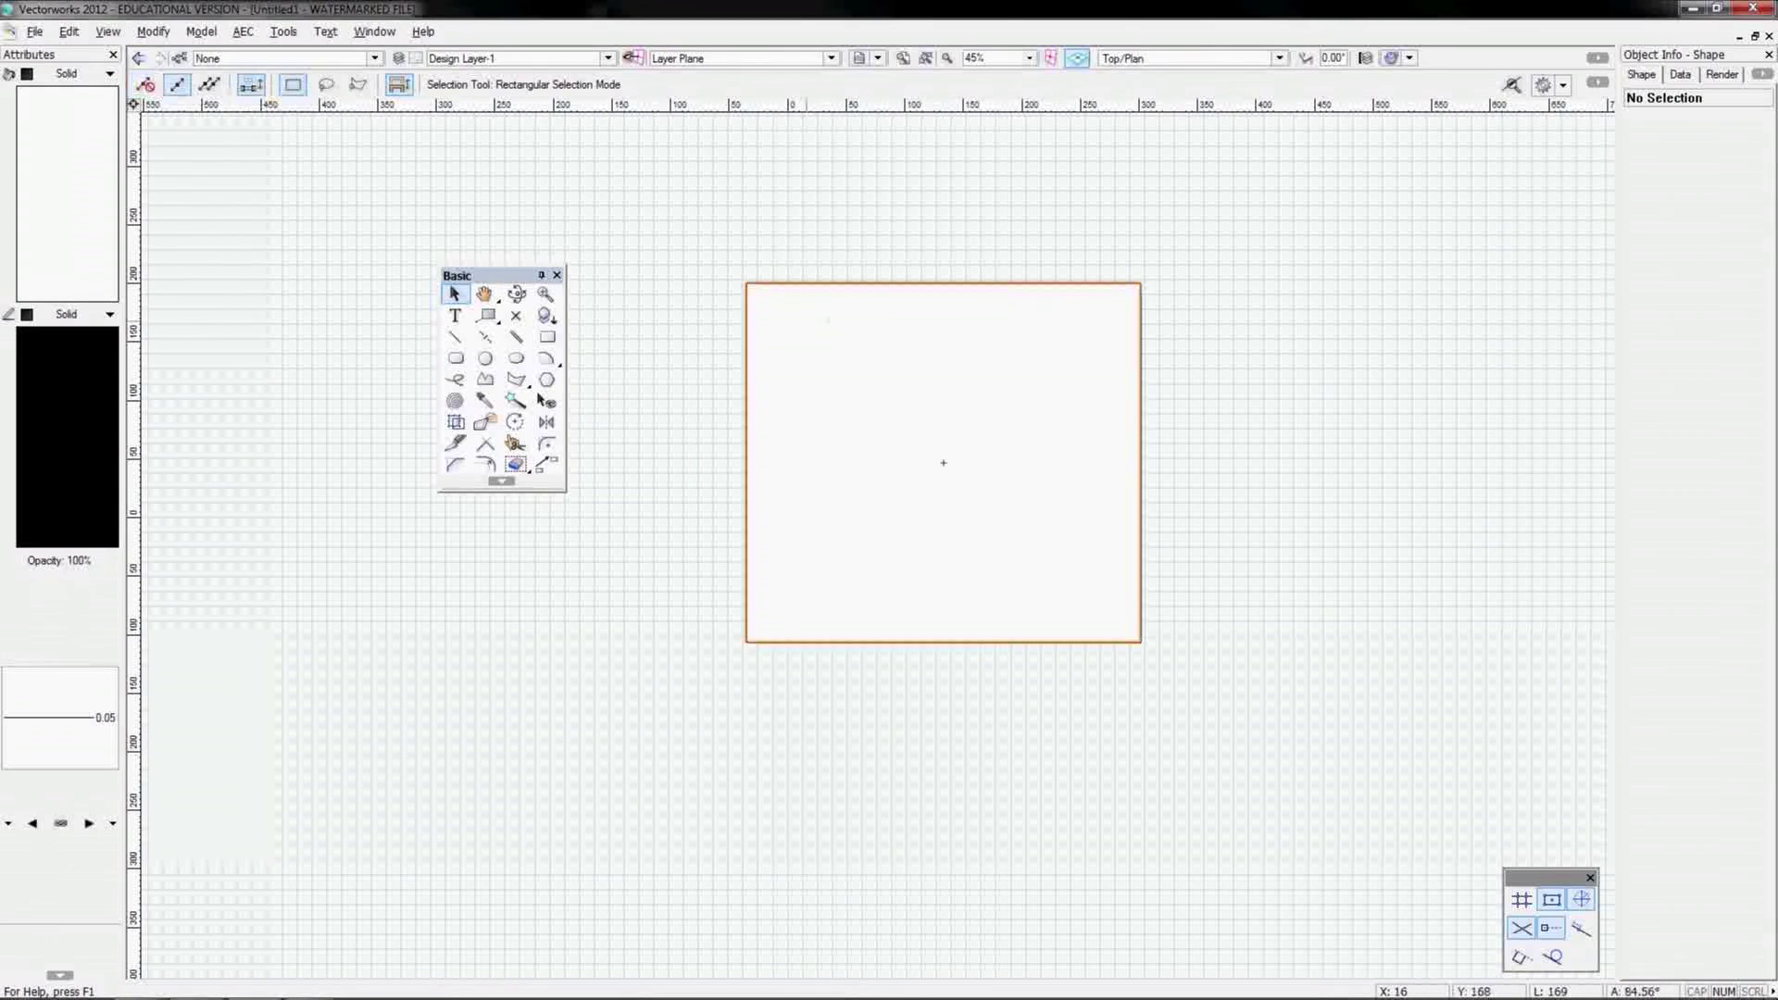
pyautogui.click(819, 320)
pyautogui.moveTo(745, 282); pyautogui.dragTo(673, 212)
pyautogui.hotkey('ctrl', 'z')
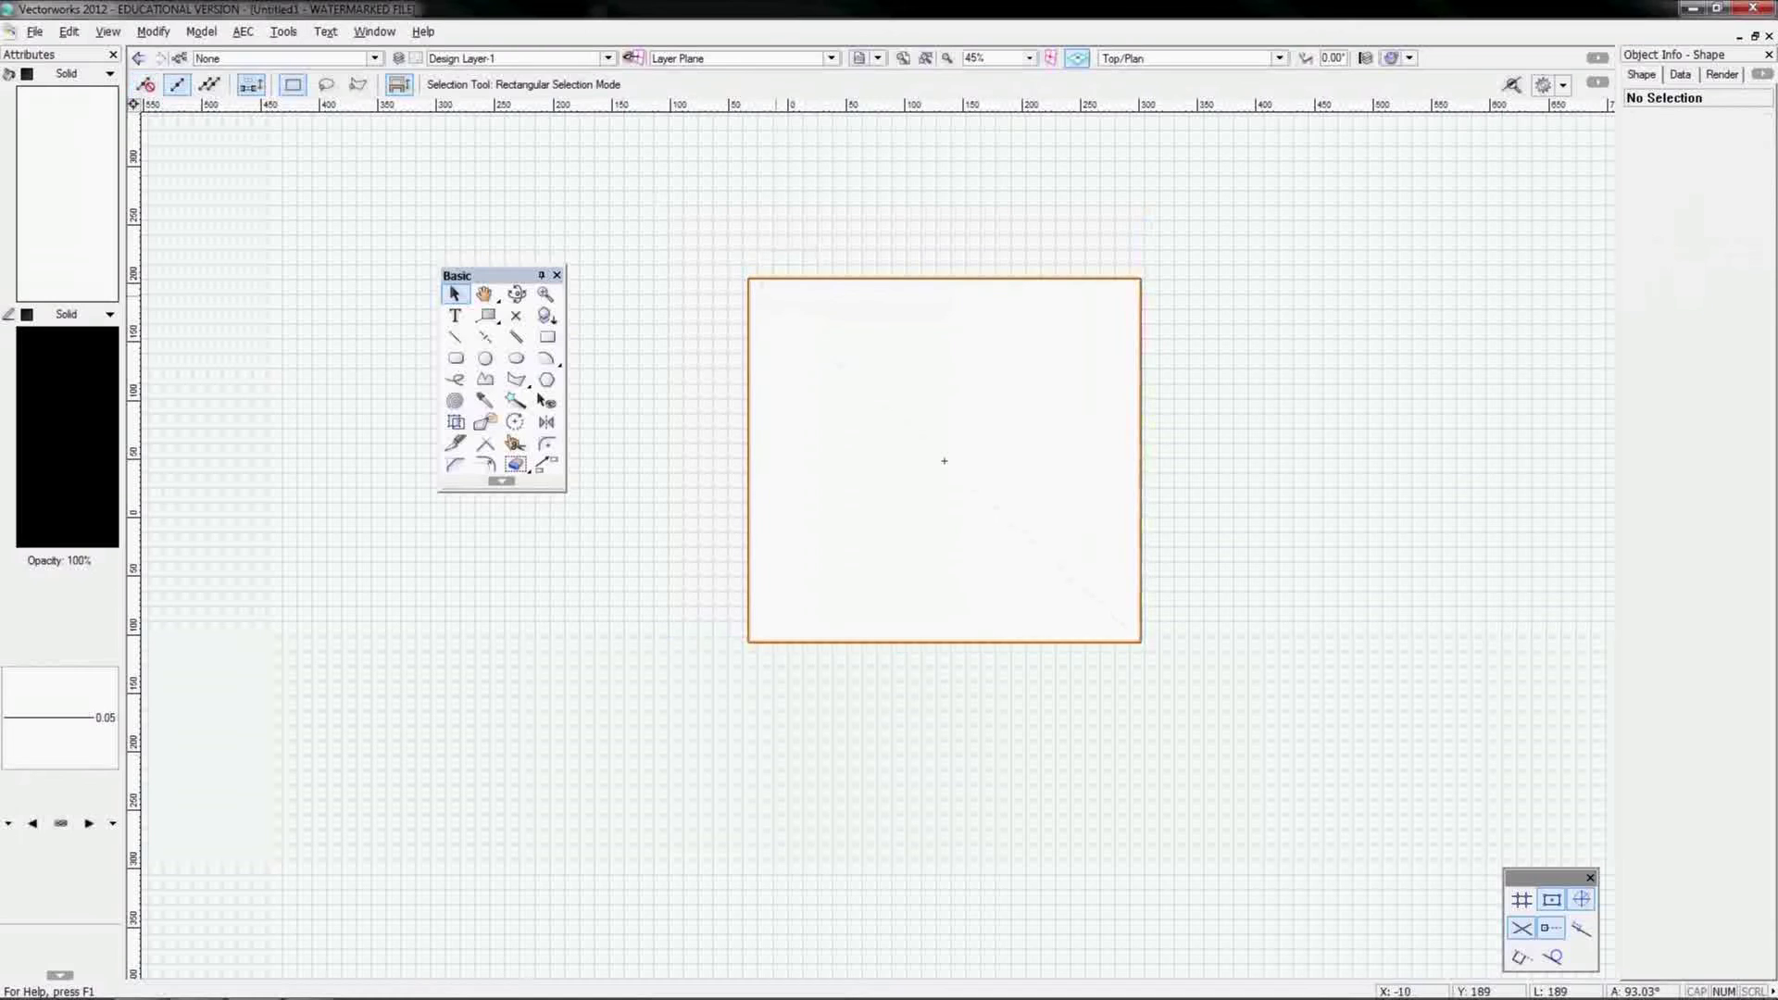
pyautogui.click(945, 460)
pyautogui.moveTo(748, 278); pyautogui.dragTo(682, 275)
pyautogui.click(676, 259)
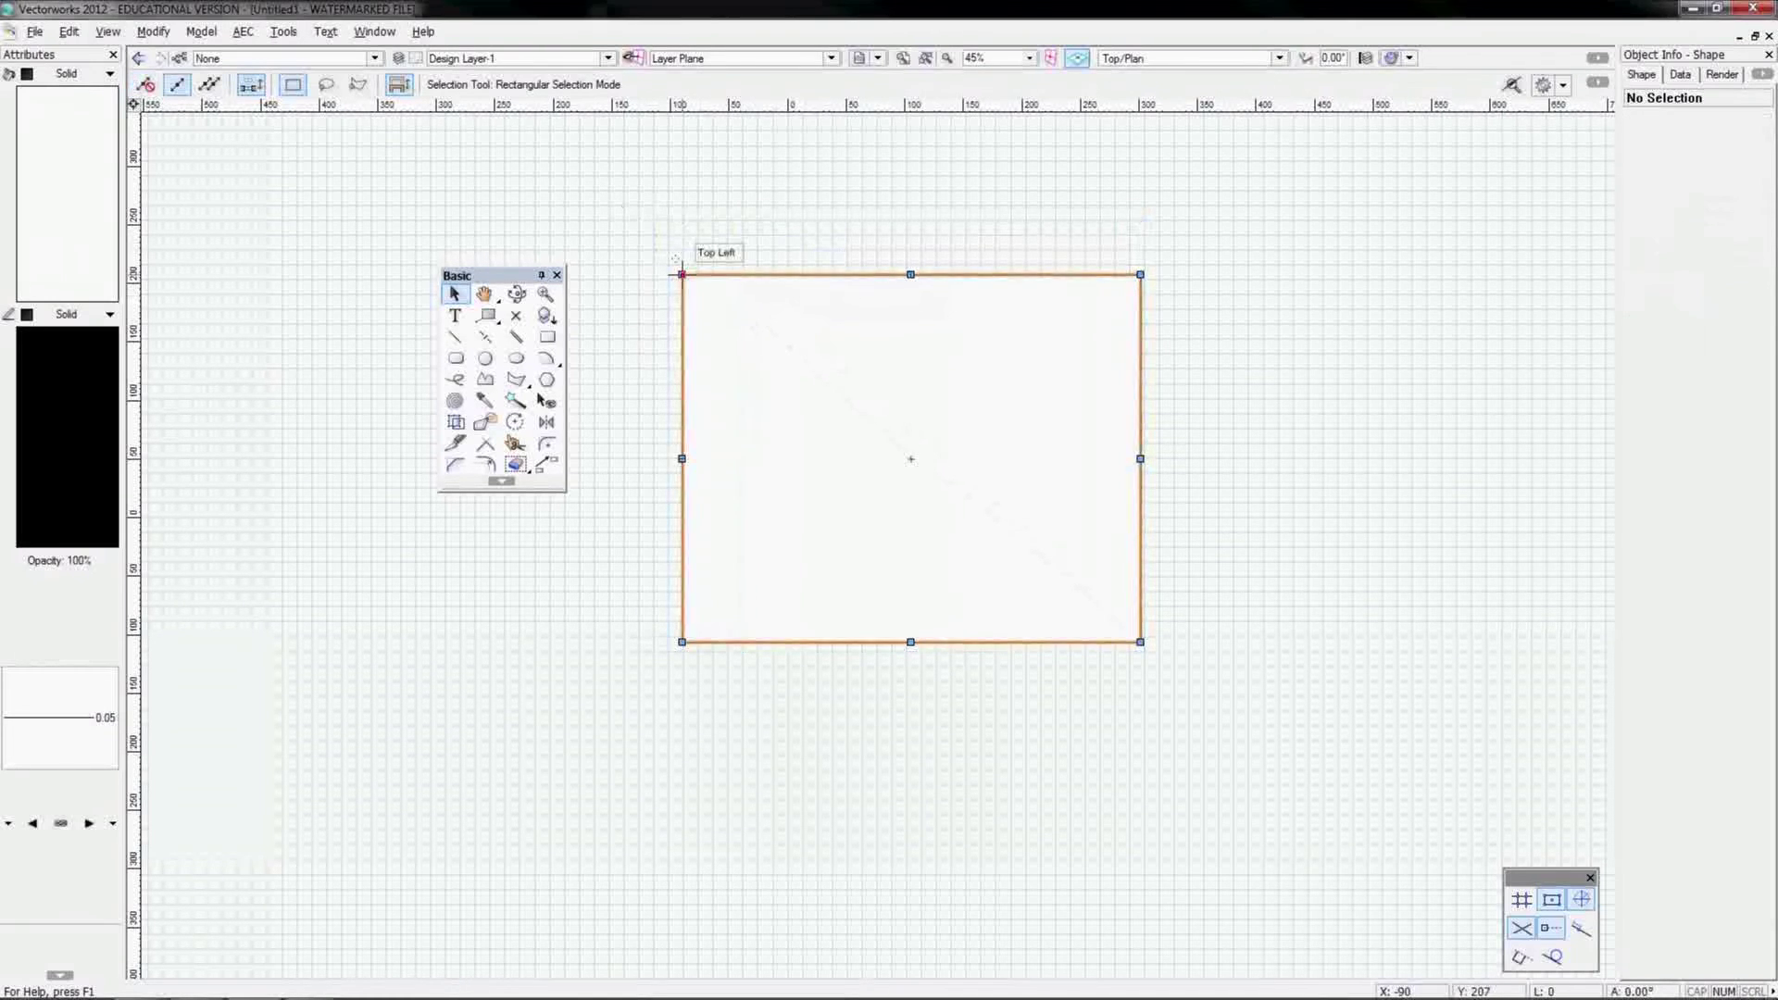
# Step: Switch to unrestricted interactive scaling and shrink the rectangle from its top-left corner to about 308 by 247 mm
pyautogui.click(207, 86)
pyautogui.click(682, 274)
pyautogui.moveTo(681, 274); pyautogui.dragTo(780, 353)
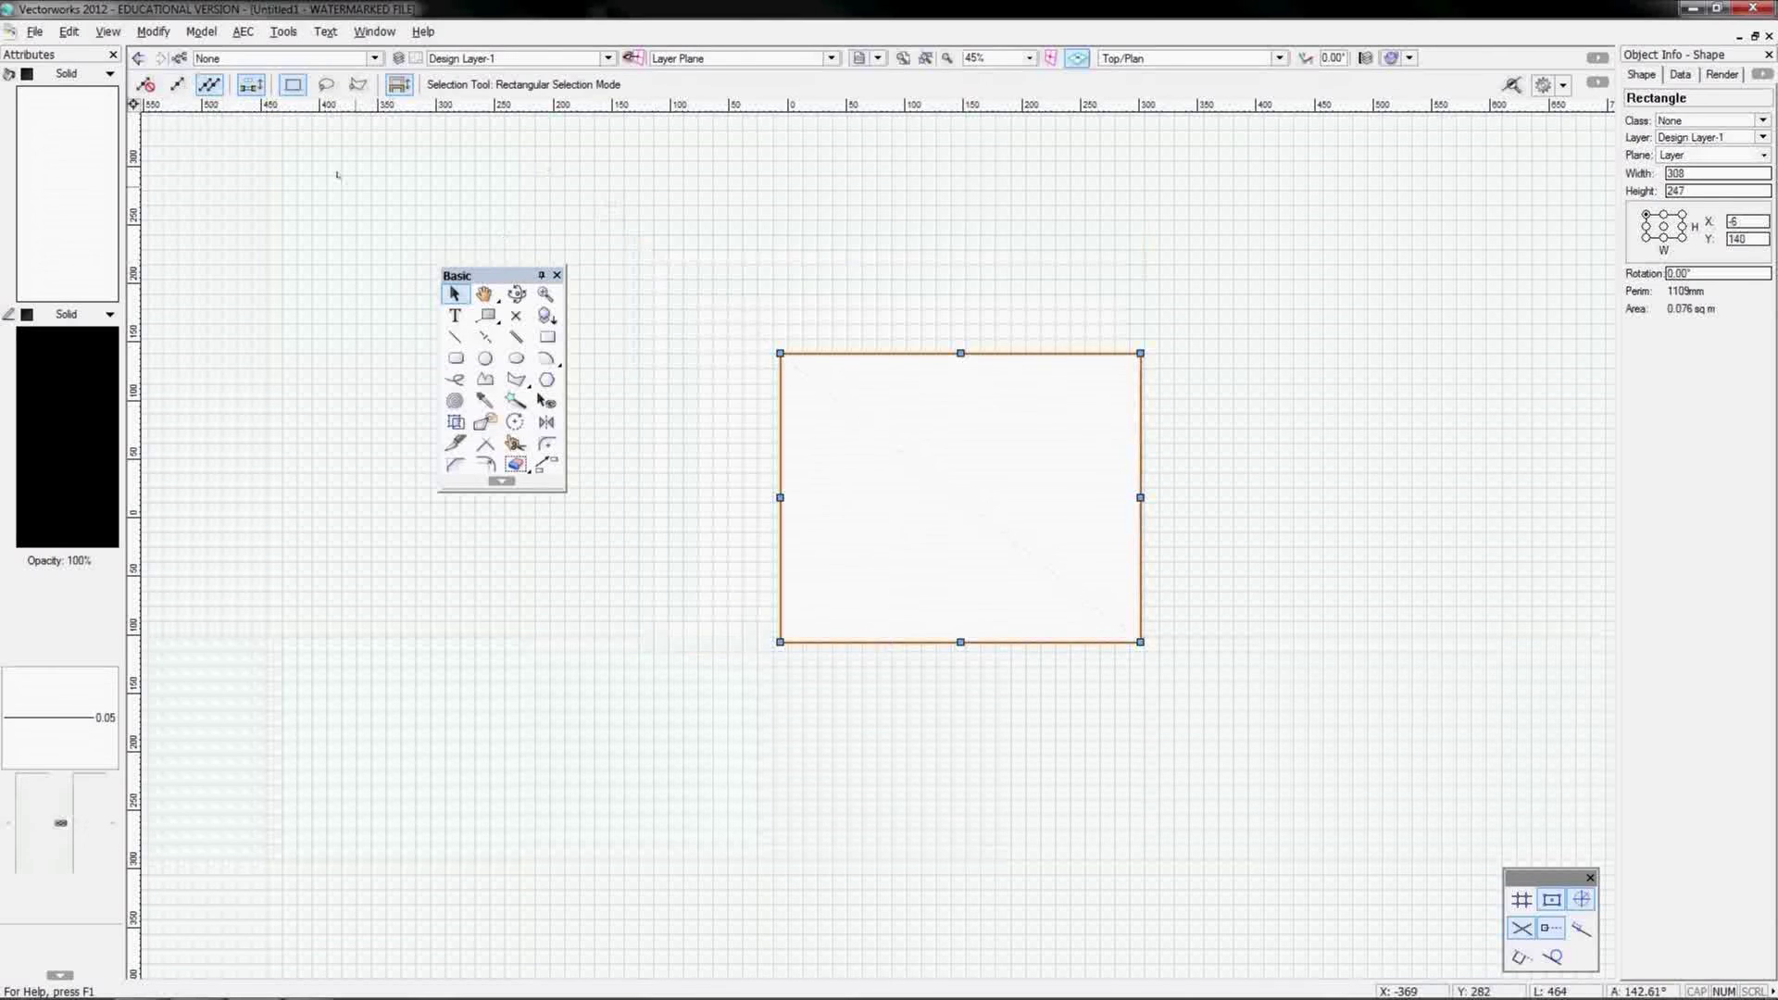
# Step: Restore single-object scaling and draw three smaller rectangles along the large one's upper edge, the middle about 113 mm square and the right about 143 by 175 mm
pyautogui.click(175, 87)
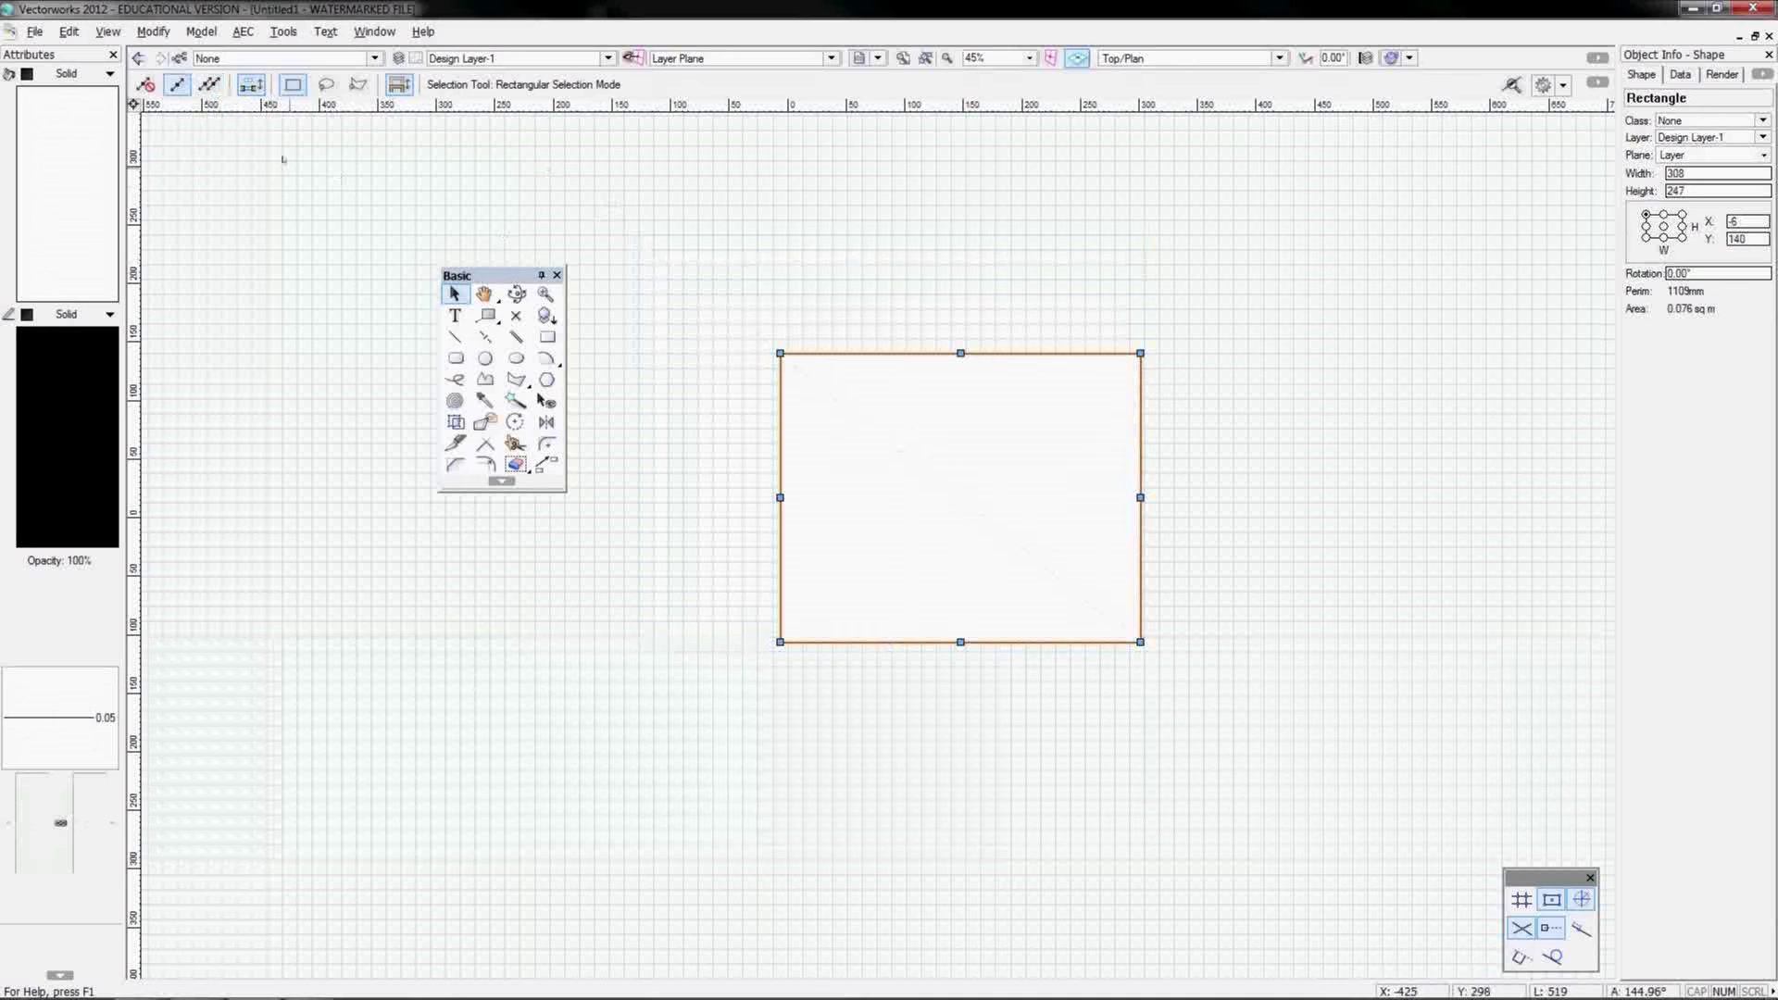
pyautogui.click(548, 338)
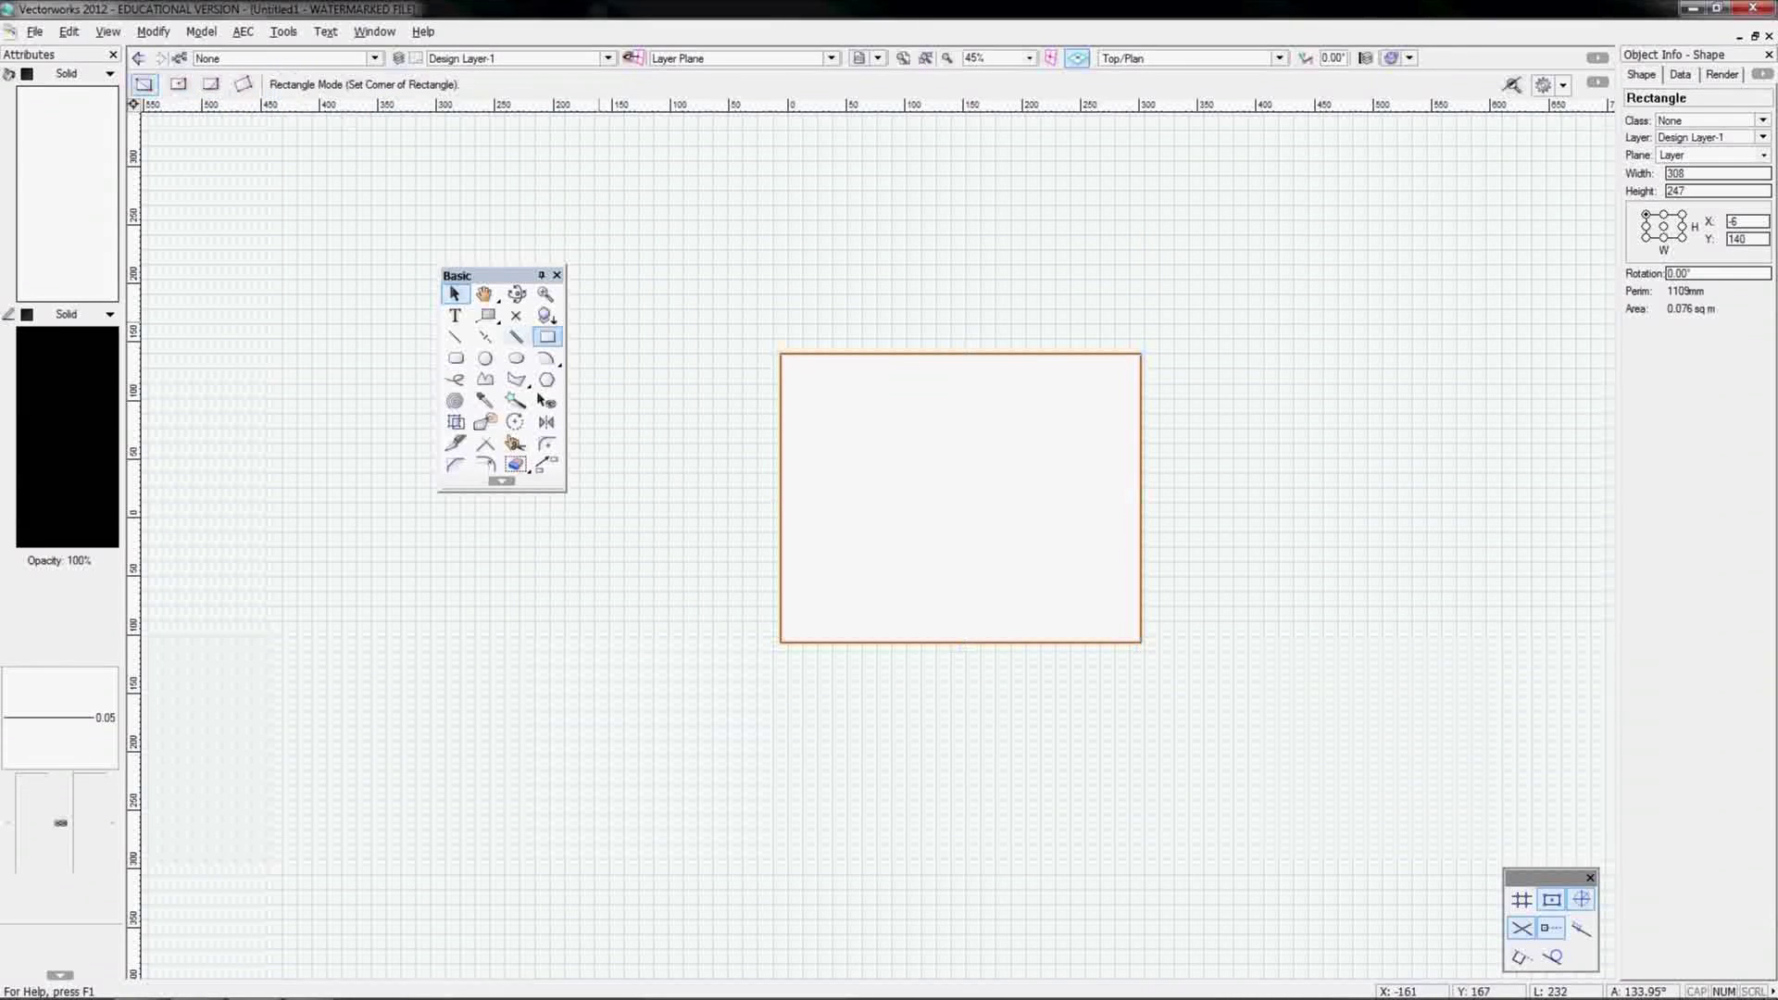
pyautogui.moveTo(710, 255); pyautogui.dragTo(831, 353)
pyautogui.moveTo(861, 222); pyautogui.dragTo(992, 352)
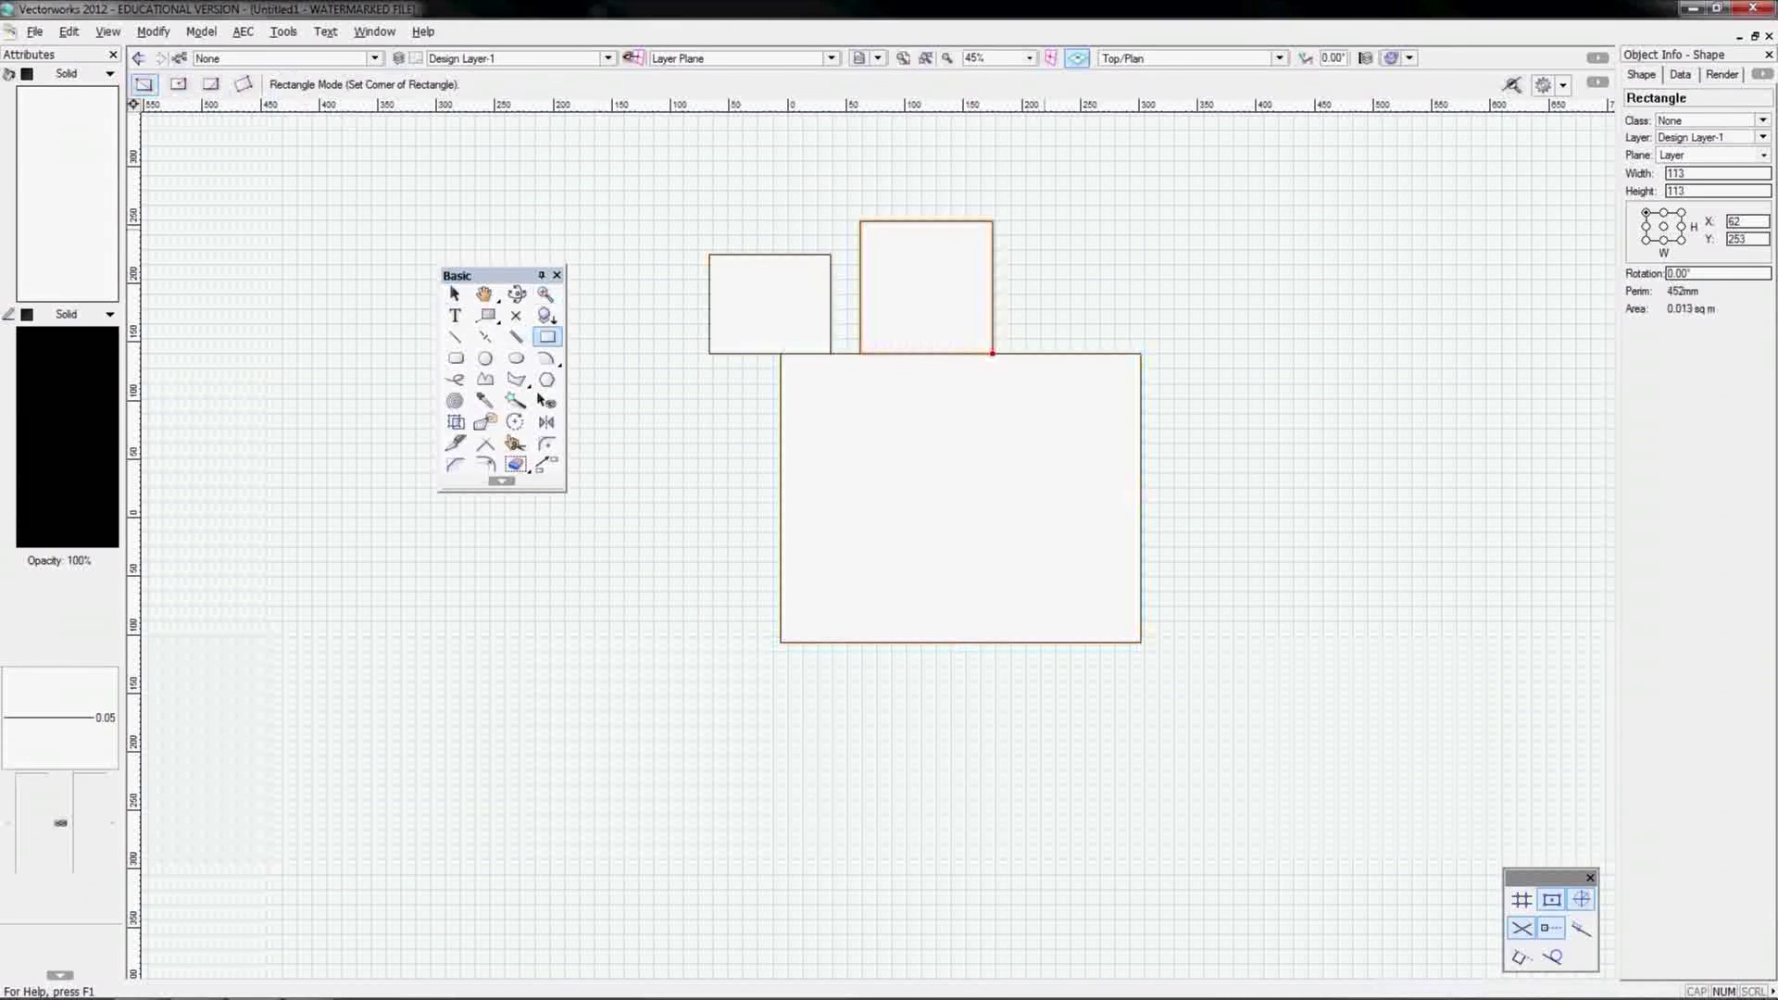
pyautogui.moveTo(1069, 213); pyautogui.dragTo(1236, 416)
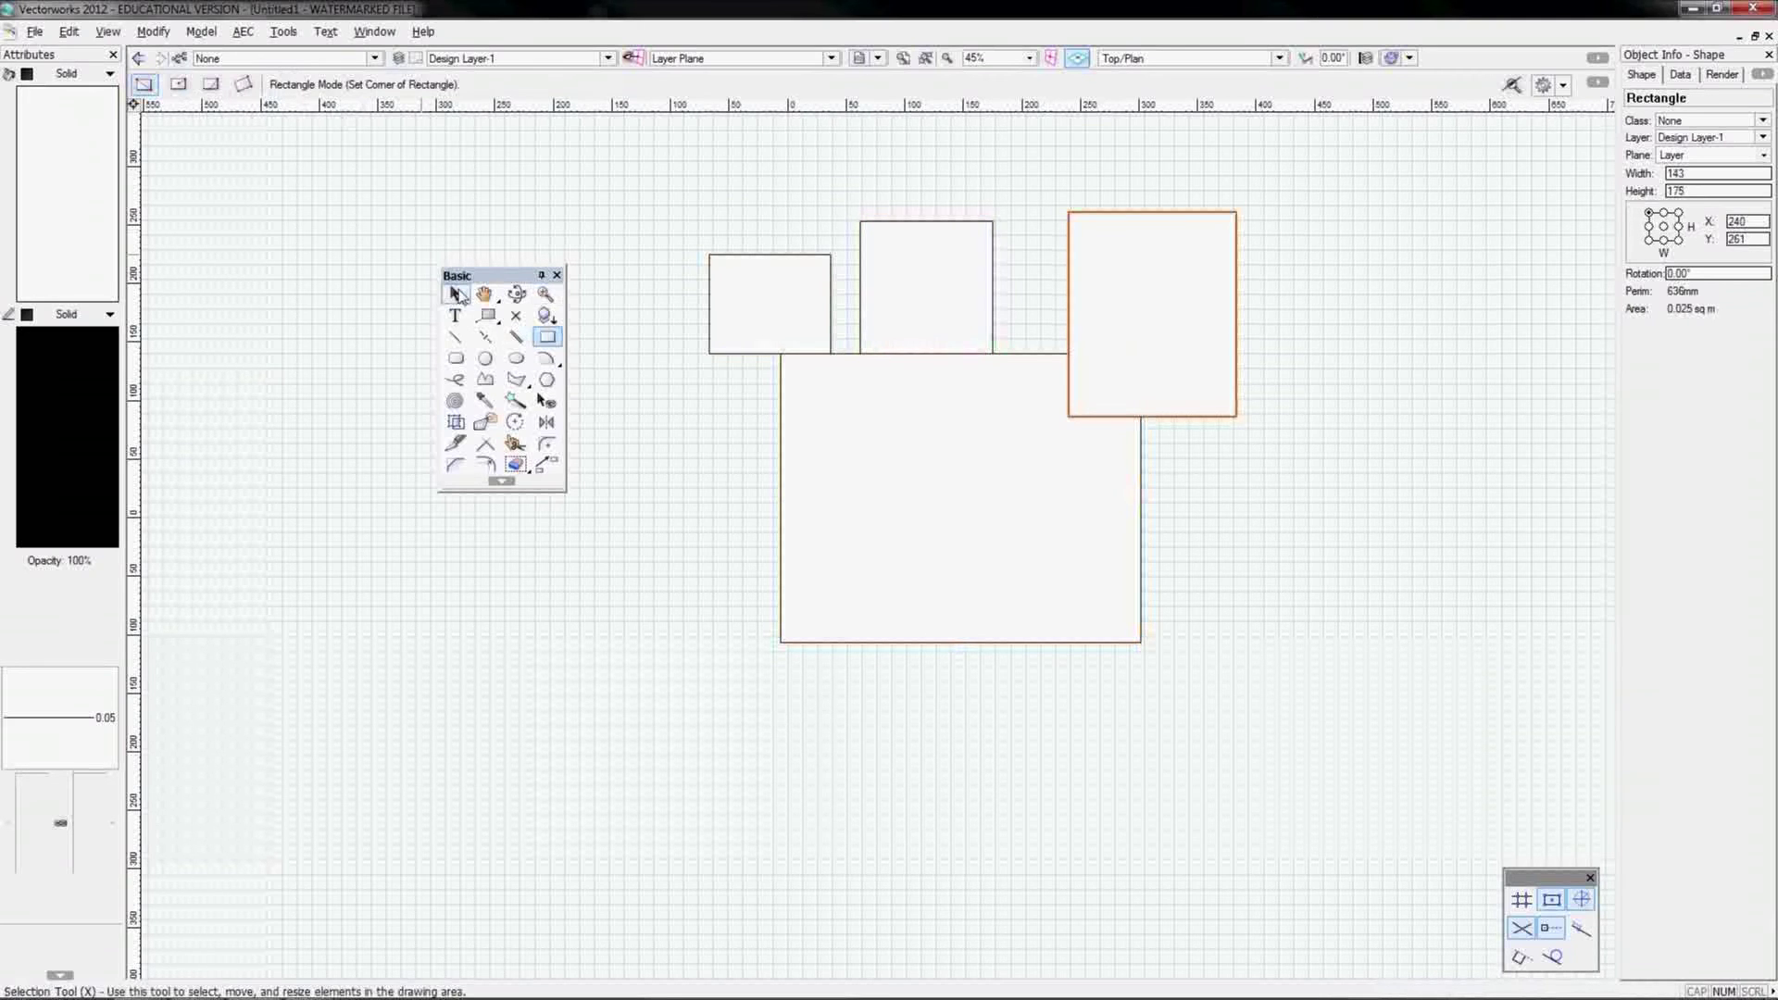
# Step: Select all four rectangles with a rectangular marquee, clear the selection, and try a freehand lasso around the upper rectangles
pyautogui.click(456, 295)
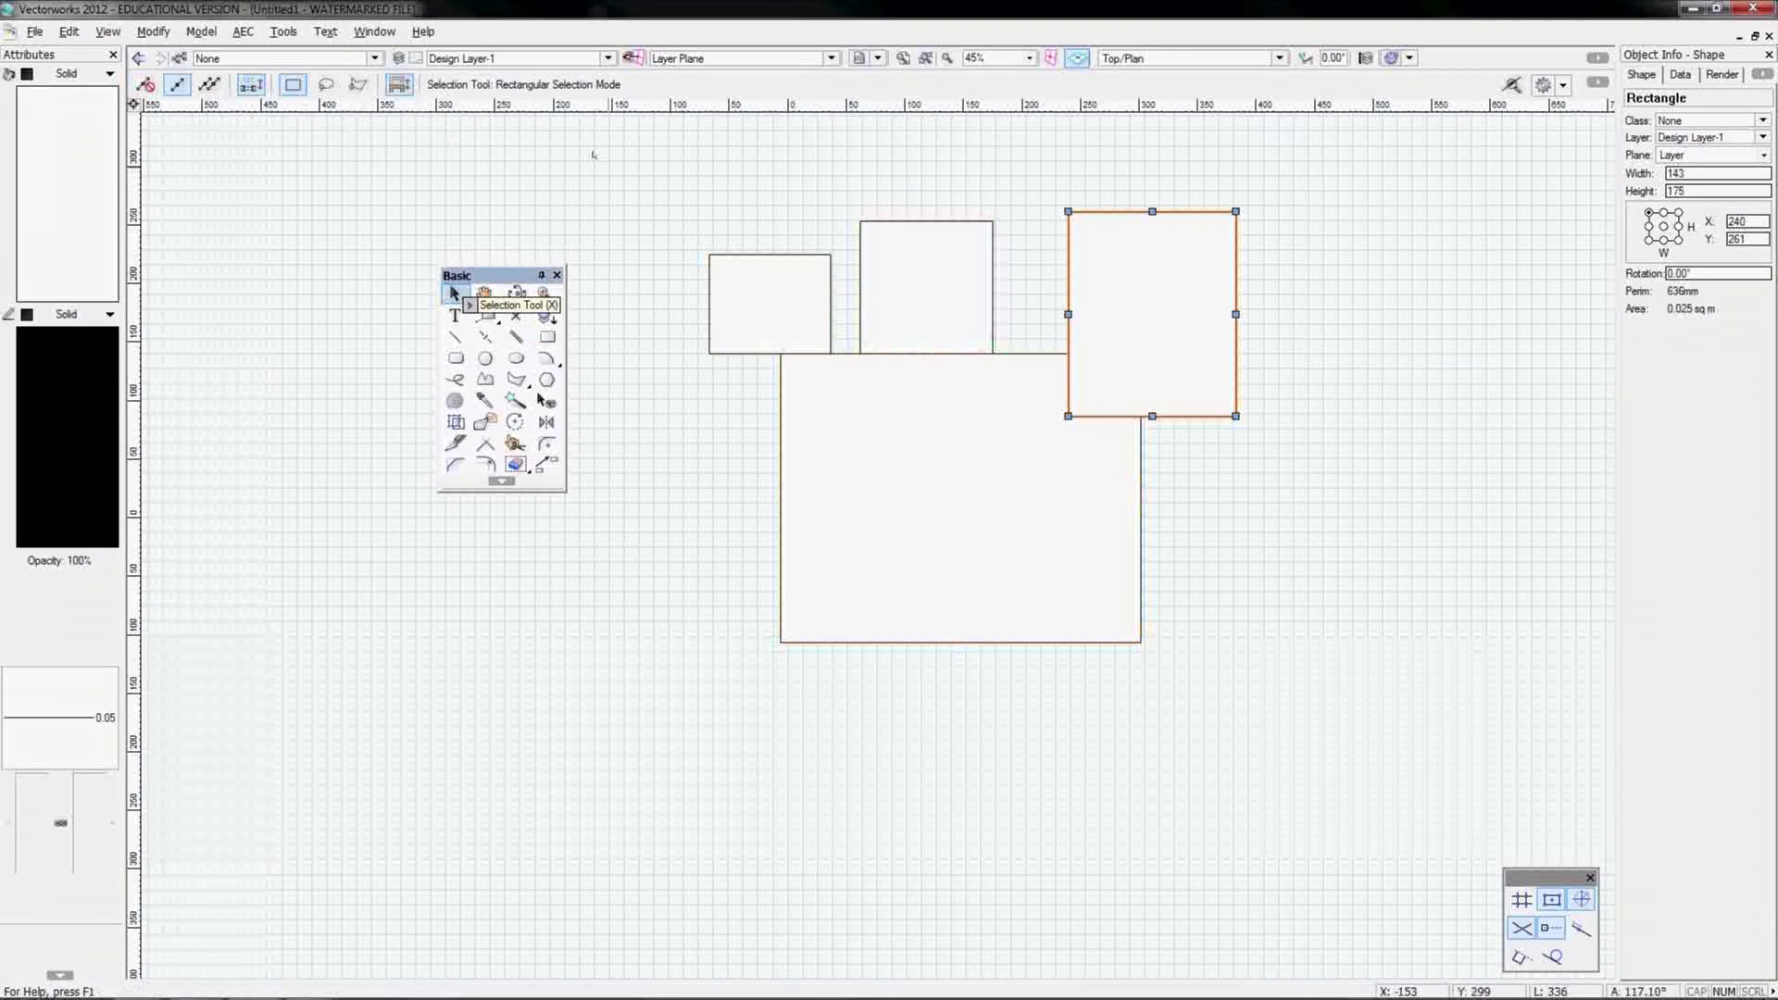
pyautogui.click(593, 155)
pyautogui.moveTo(571, 147); pyautogui.dragTo(1255, 694)
pyautogui.click(1255, 694)
pyautogui.click(327, 87)
pyautogui.moveTo(623, 169)
pyautogui.mouseDown()
pyautogui.moveTo(1147, 221)
pyautogui.moveTo(1148, 190)
pyautogui.mouseUp()
# Step: Select the three small rectangles by outlining them with a polygonal selection boundary
pyautogui.click(359, 86)
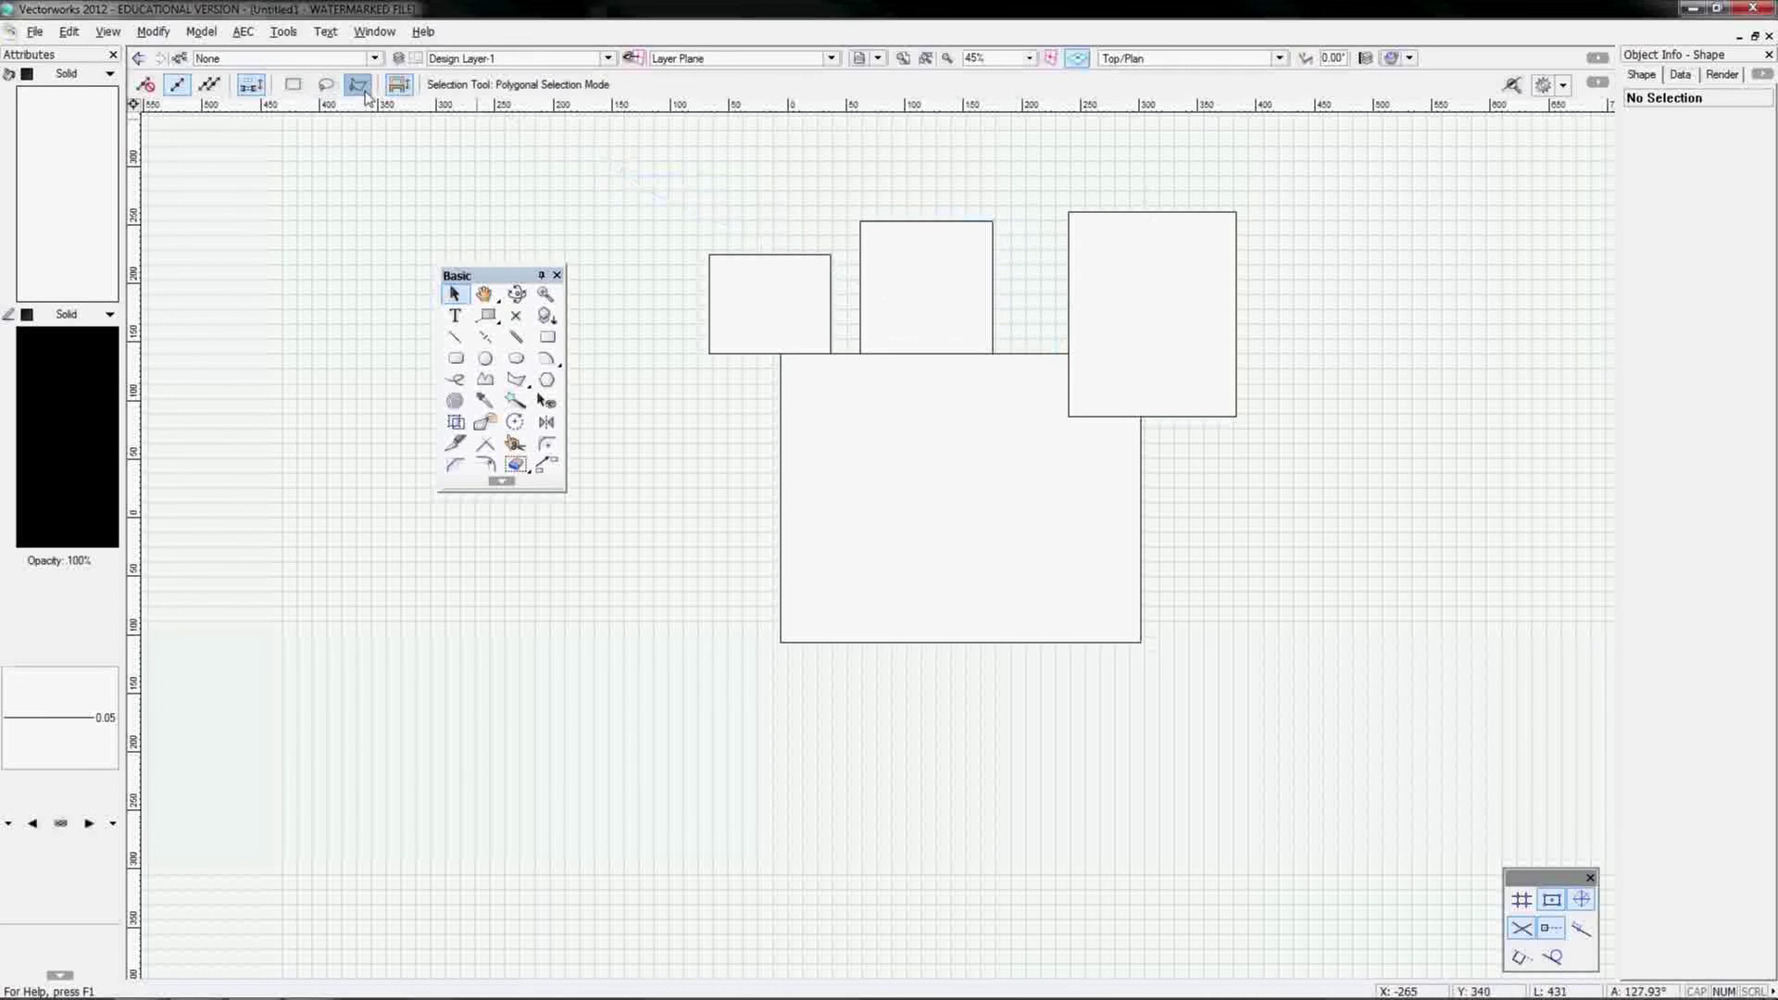
pyautogui.click(651, 234)
pyautogui.click(745, 153)
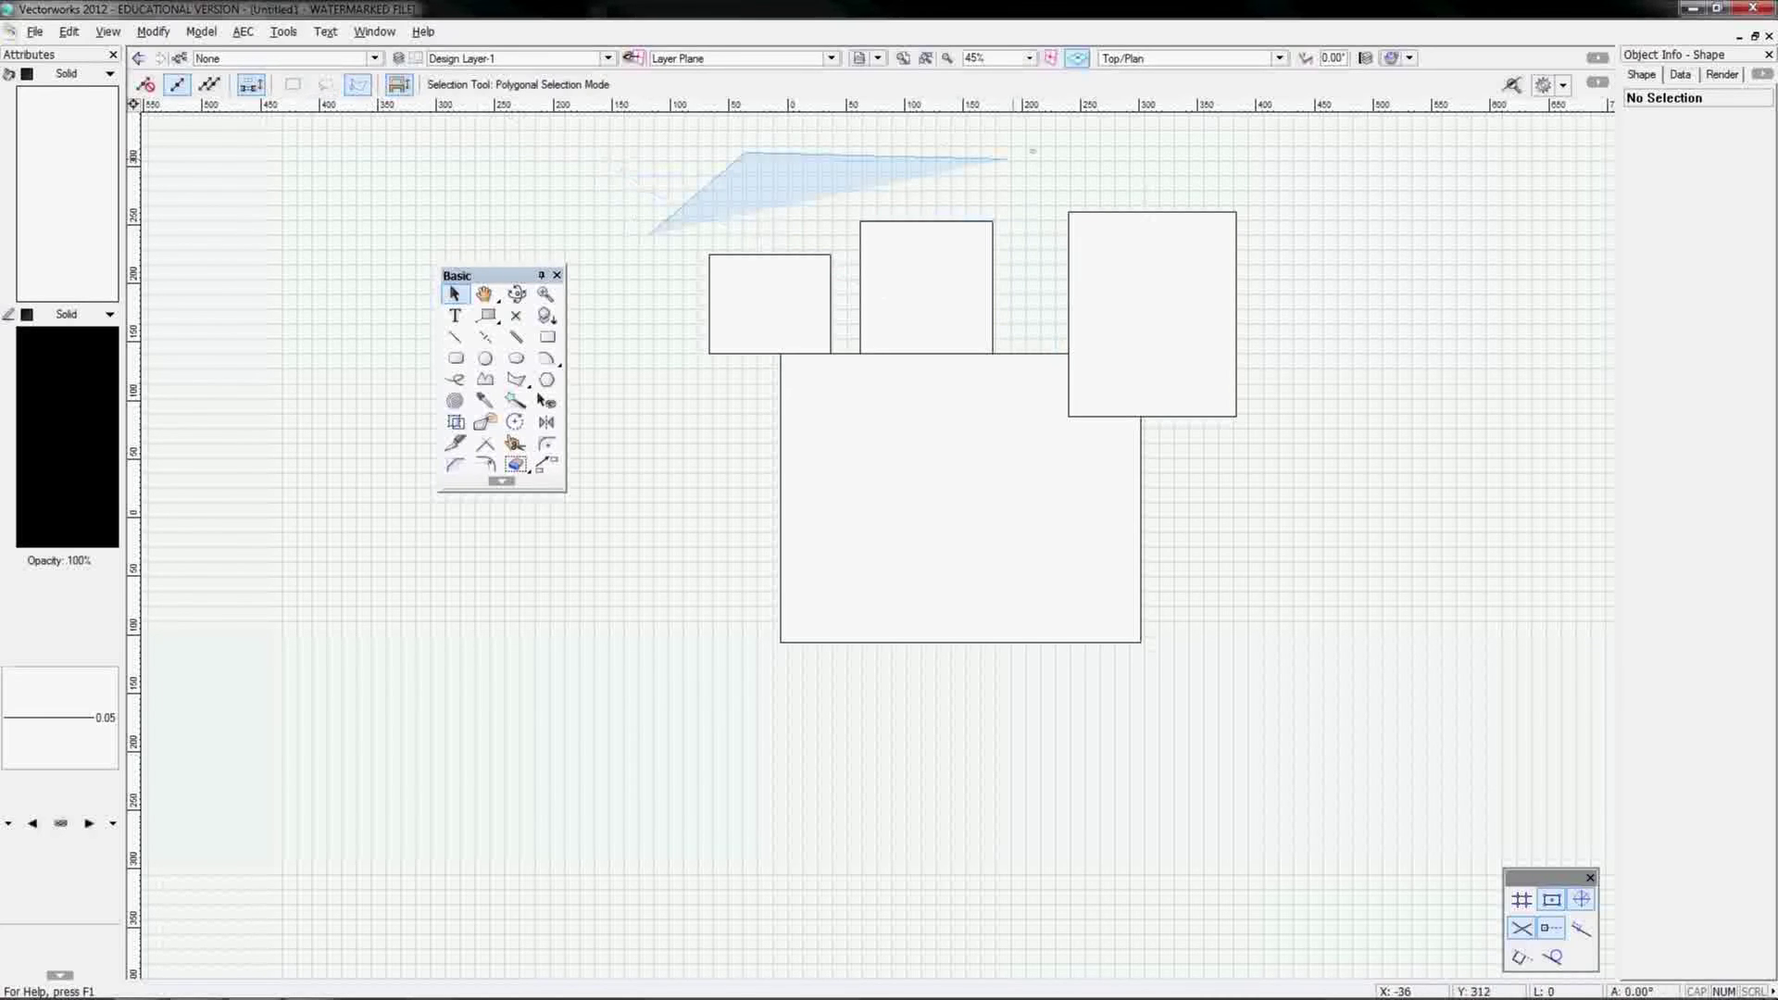
pyautogui.click(1054, 163)
pyautogui.click(1314, 194)
pyautogui.click(1350, 488)
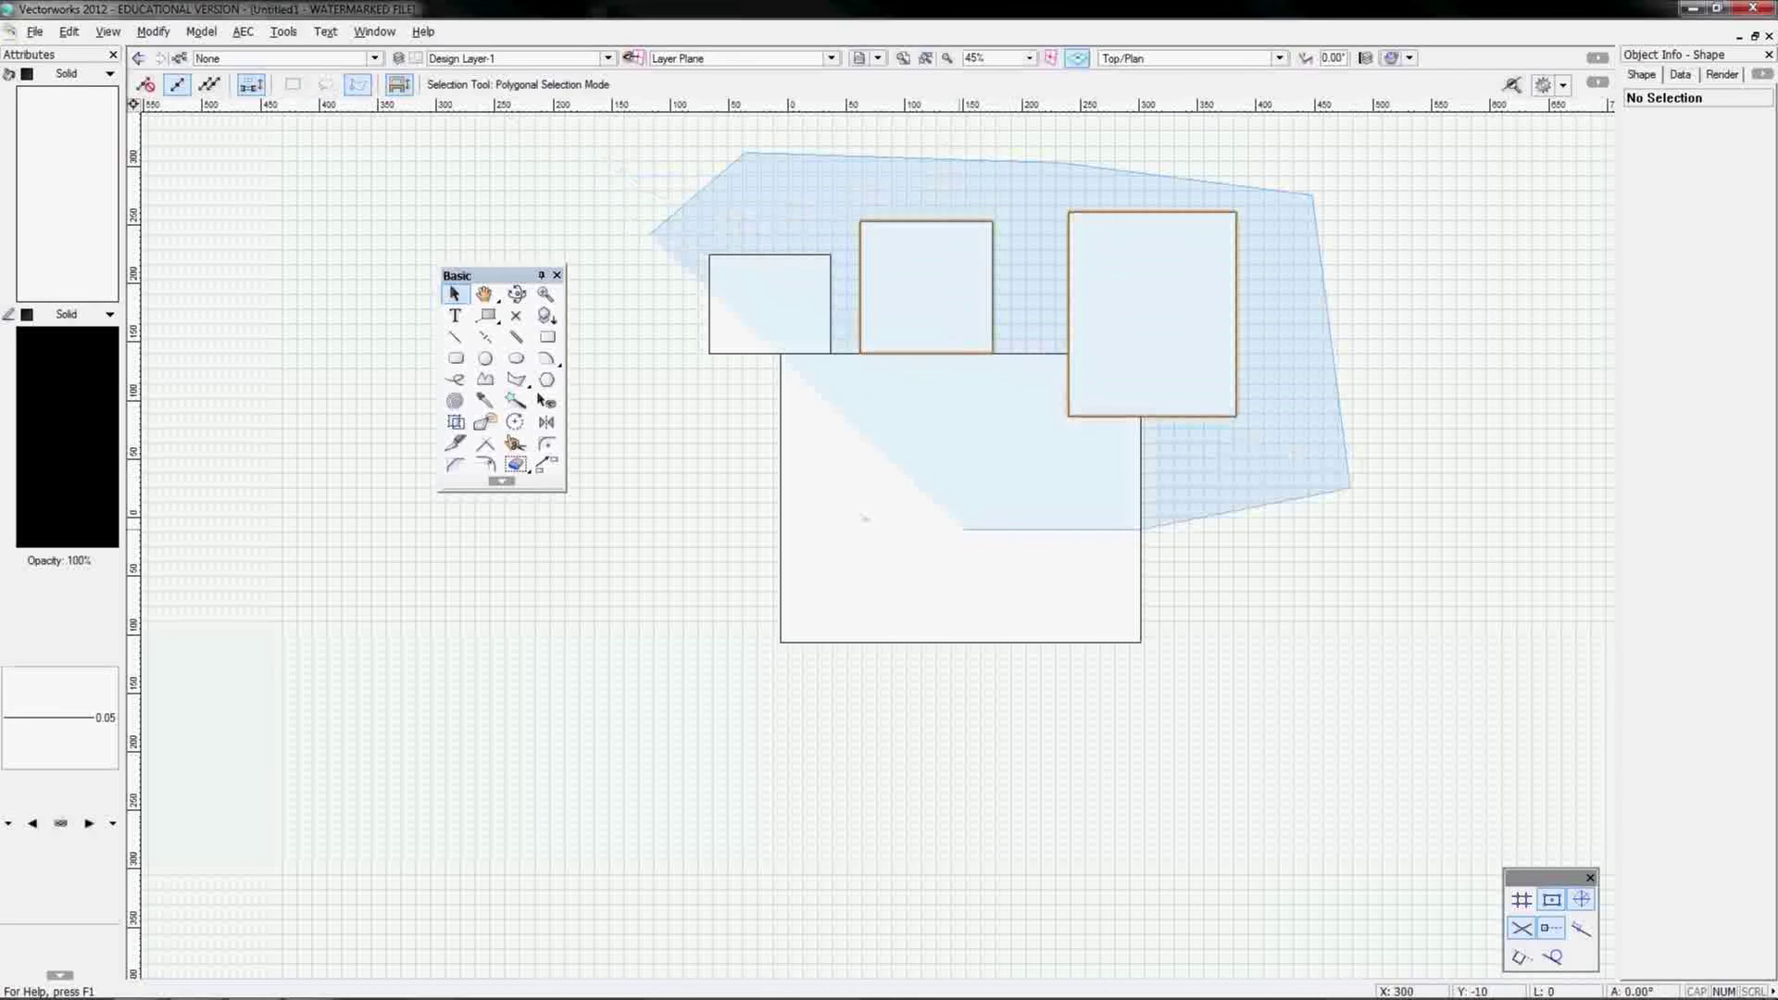
pyautogui.click(781, 538)
pyautogui.doubleClick(584, 563)
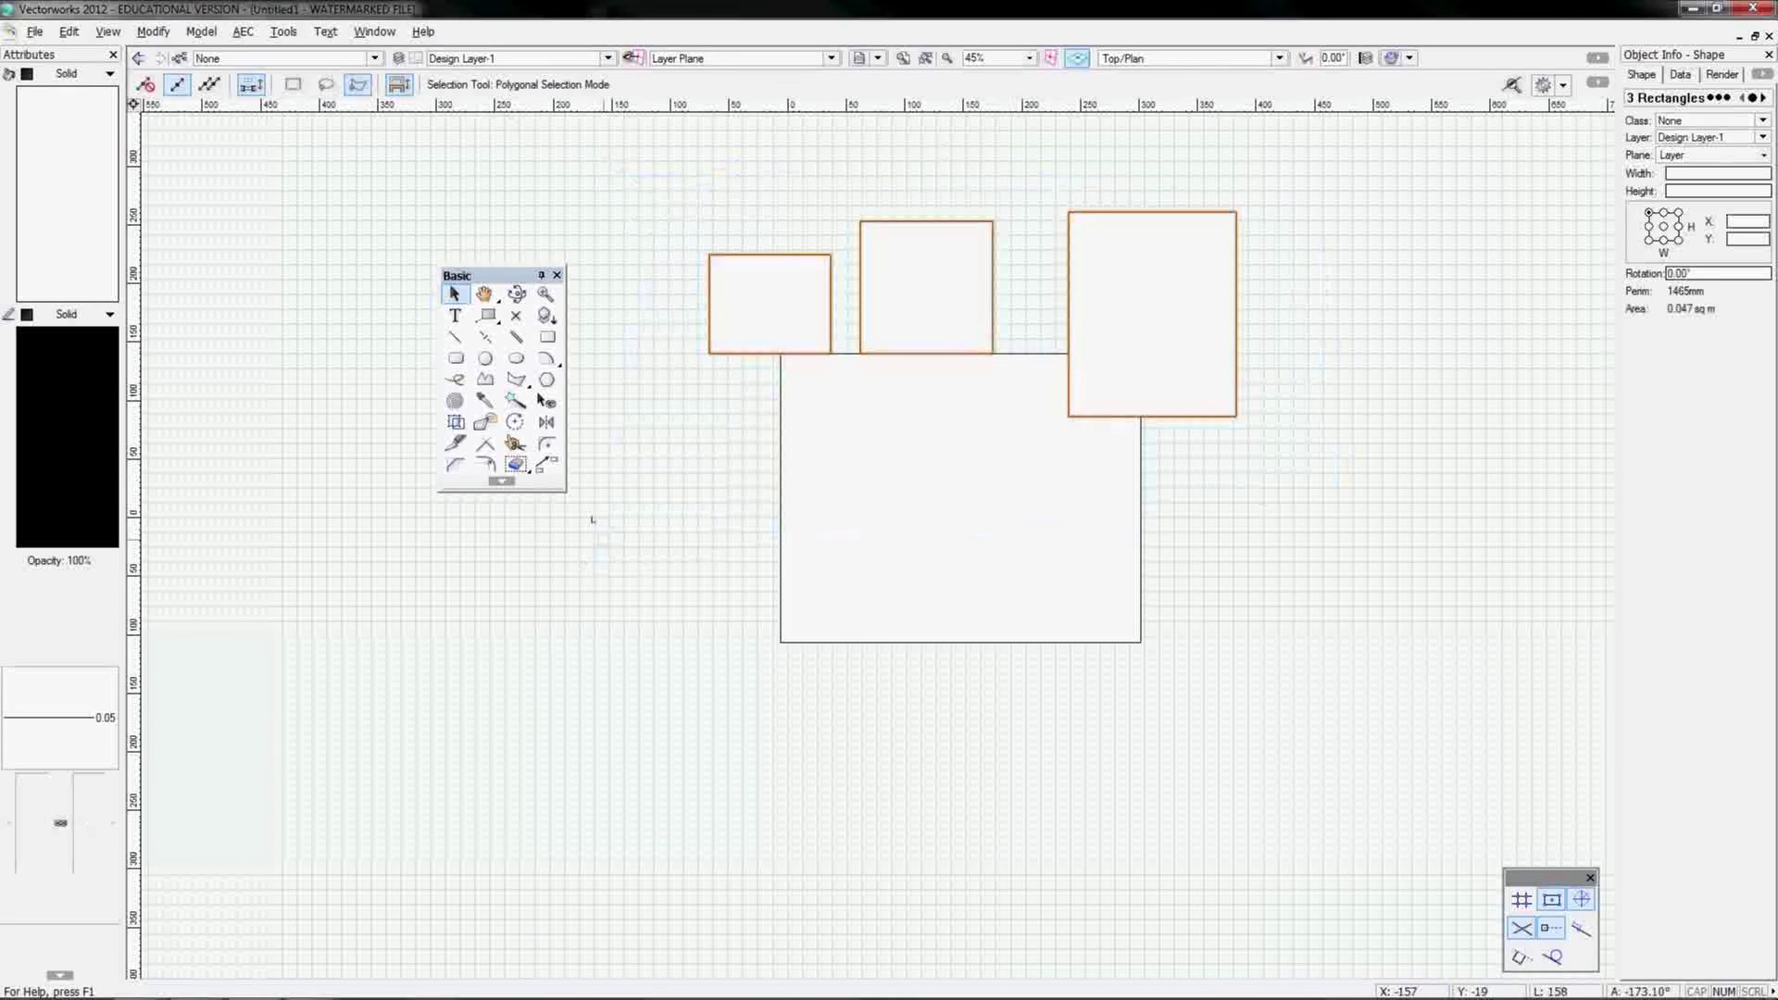
# Step: Outline the small rectangles with the freehand lasso selection and clear the selection
pyautogui.click(328, 86)
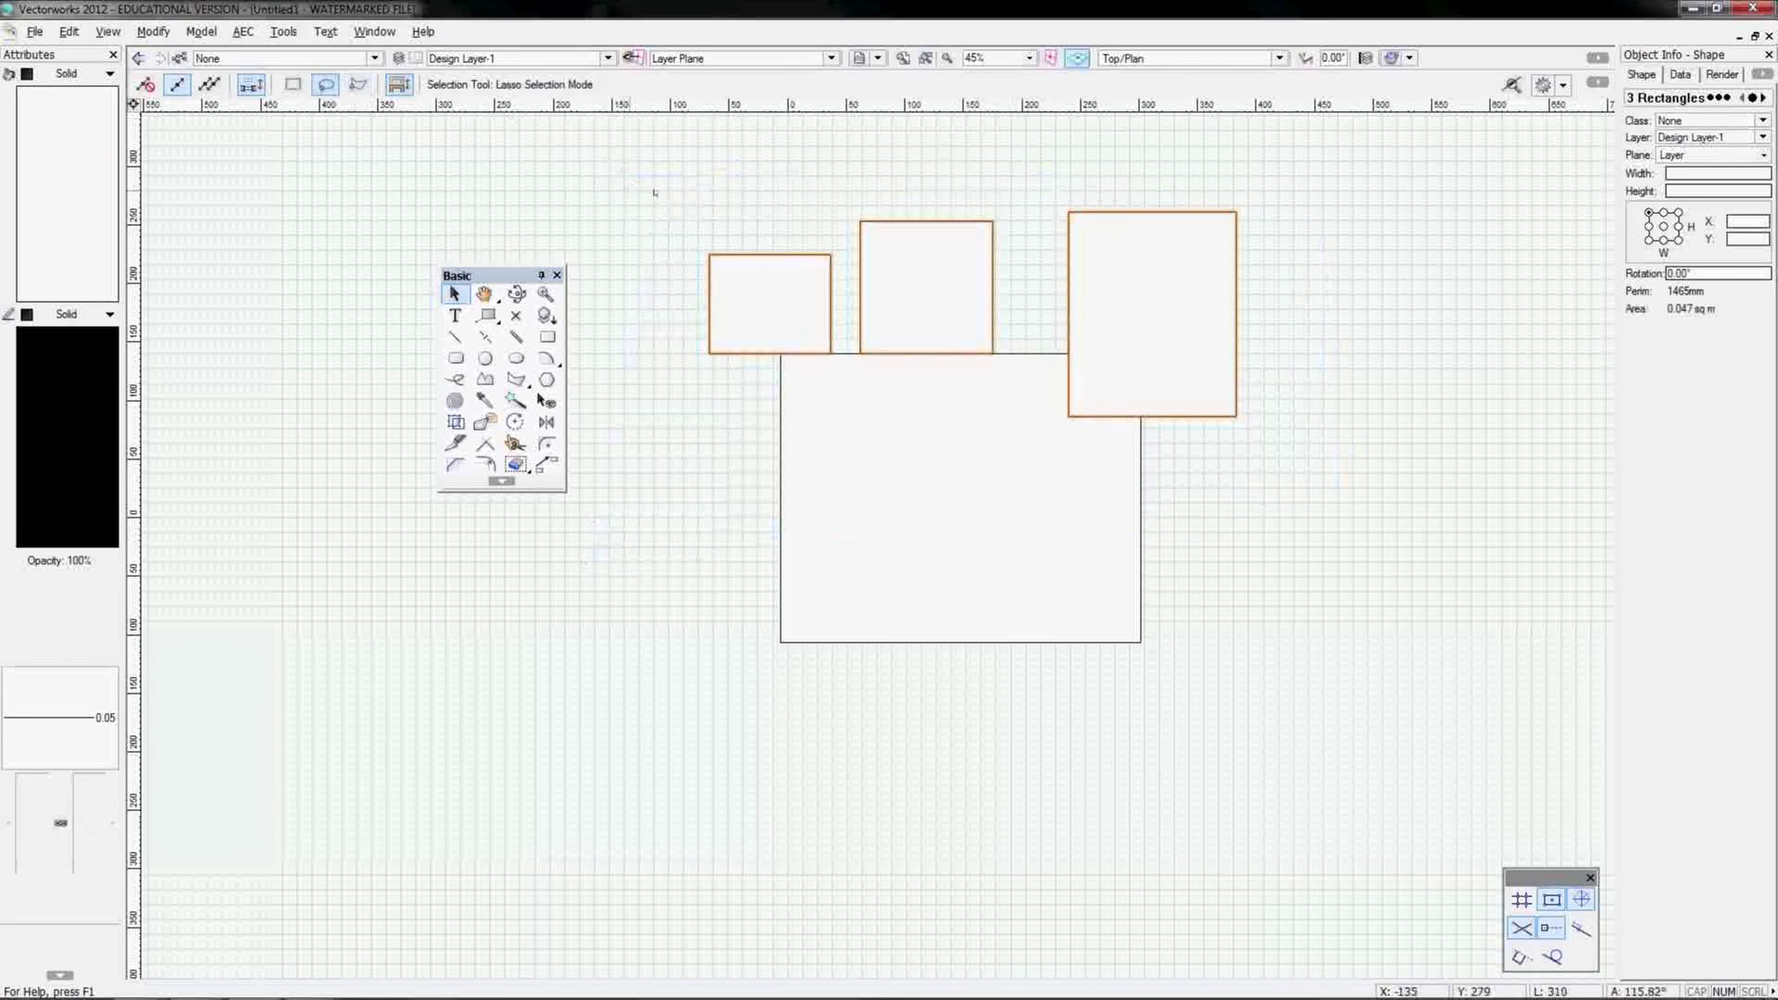
pyautogui.moveTo(676, 207)
pyautogui.mouseDown()
pyautogui.moveTo(1396, 356)
pyautogui.moveTo(631, 344)
pyautogui.mouseUp()
pyautogui.click(595, 186)
# Step: Return to rectangular selection mode and select the left and middle small rectangles with a marquee
pyautogui.click(293, 84)
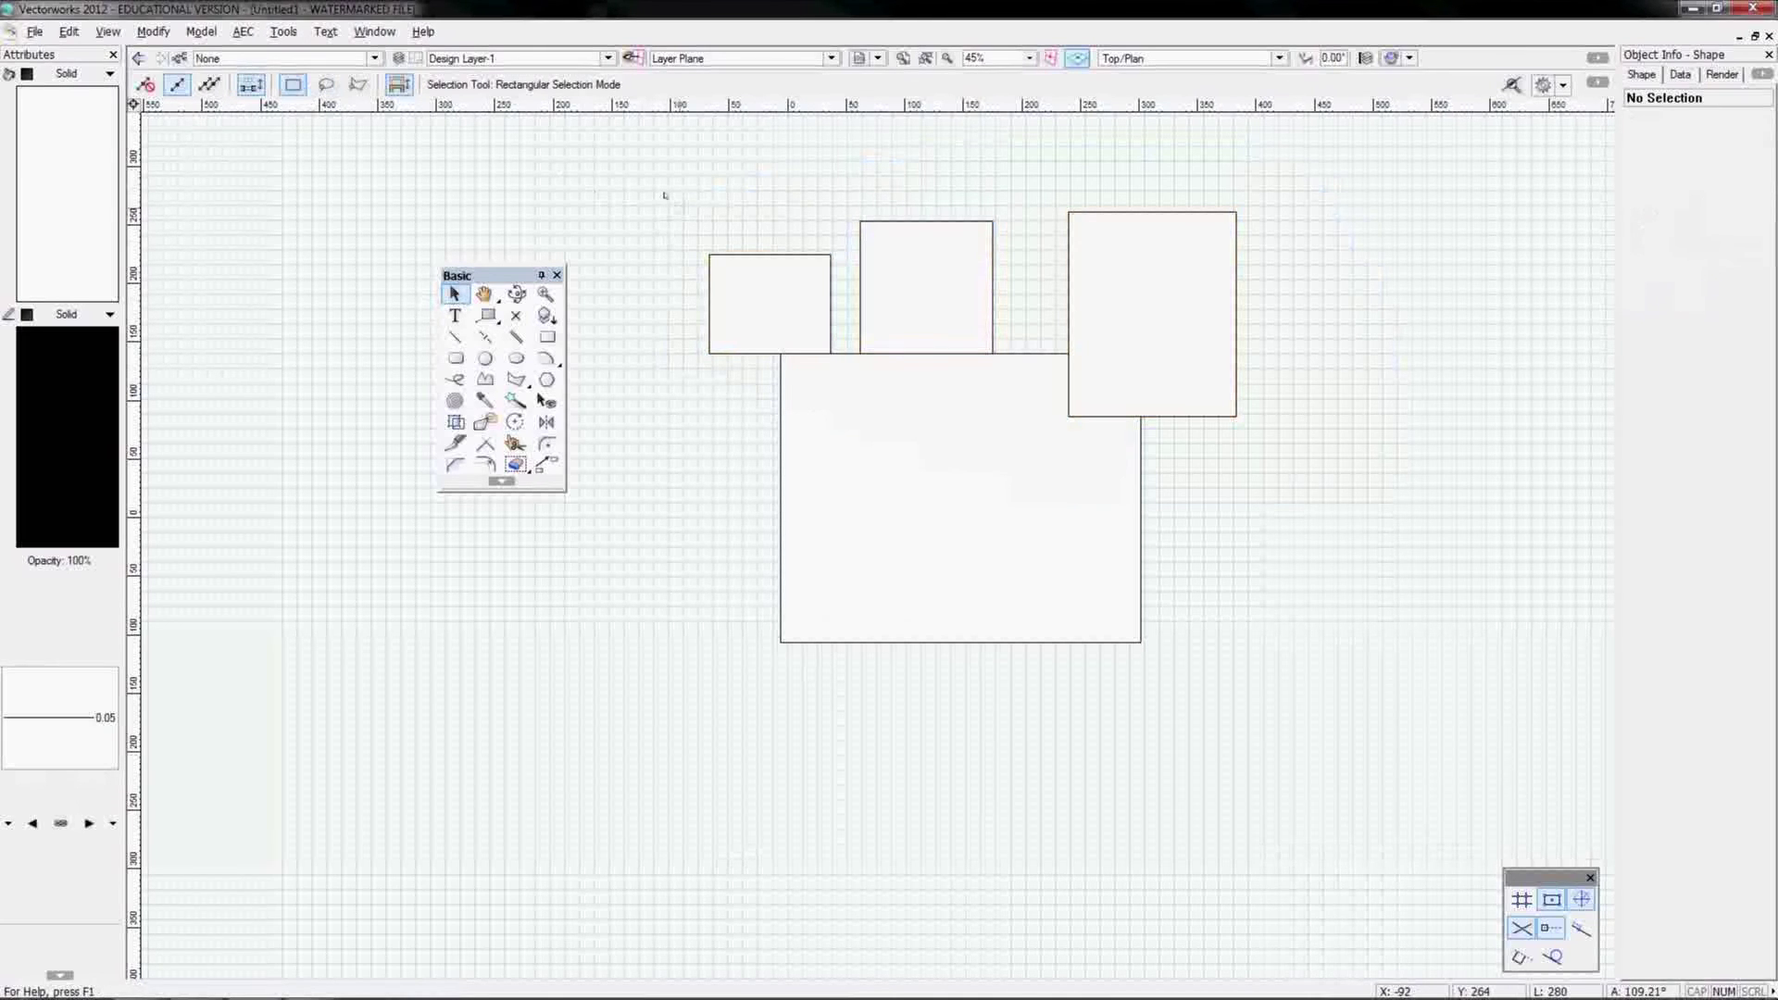
pyautogui.moveTo(654, 170); pyautogui.dragTo(1068, 417)
pyautogui.click(672, 162)
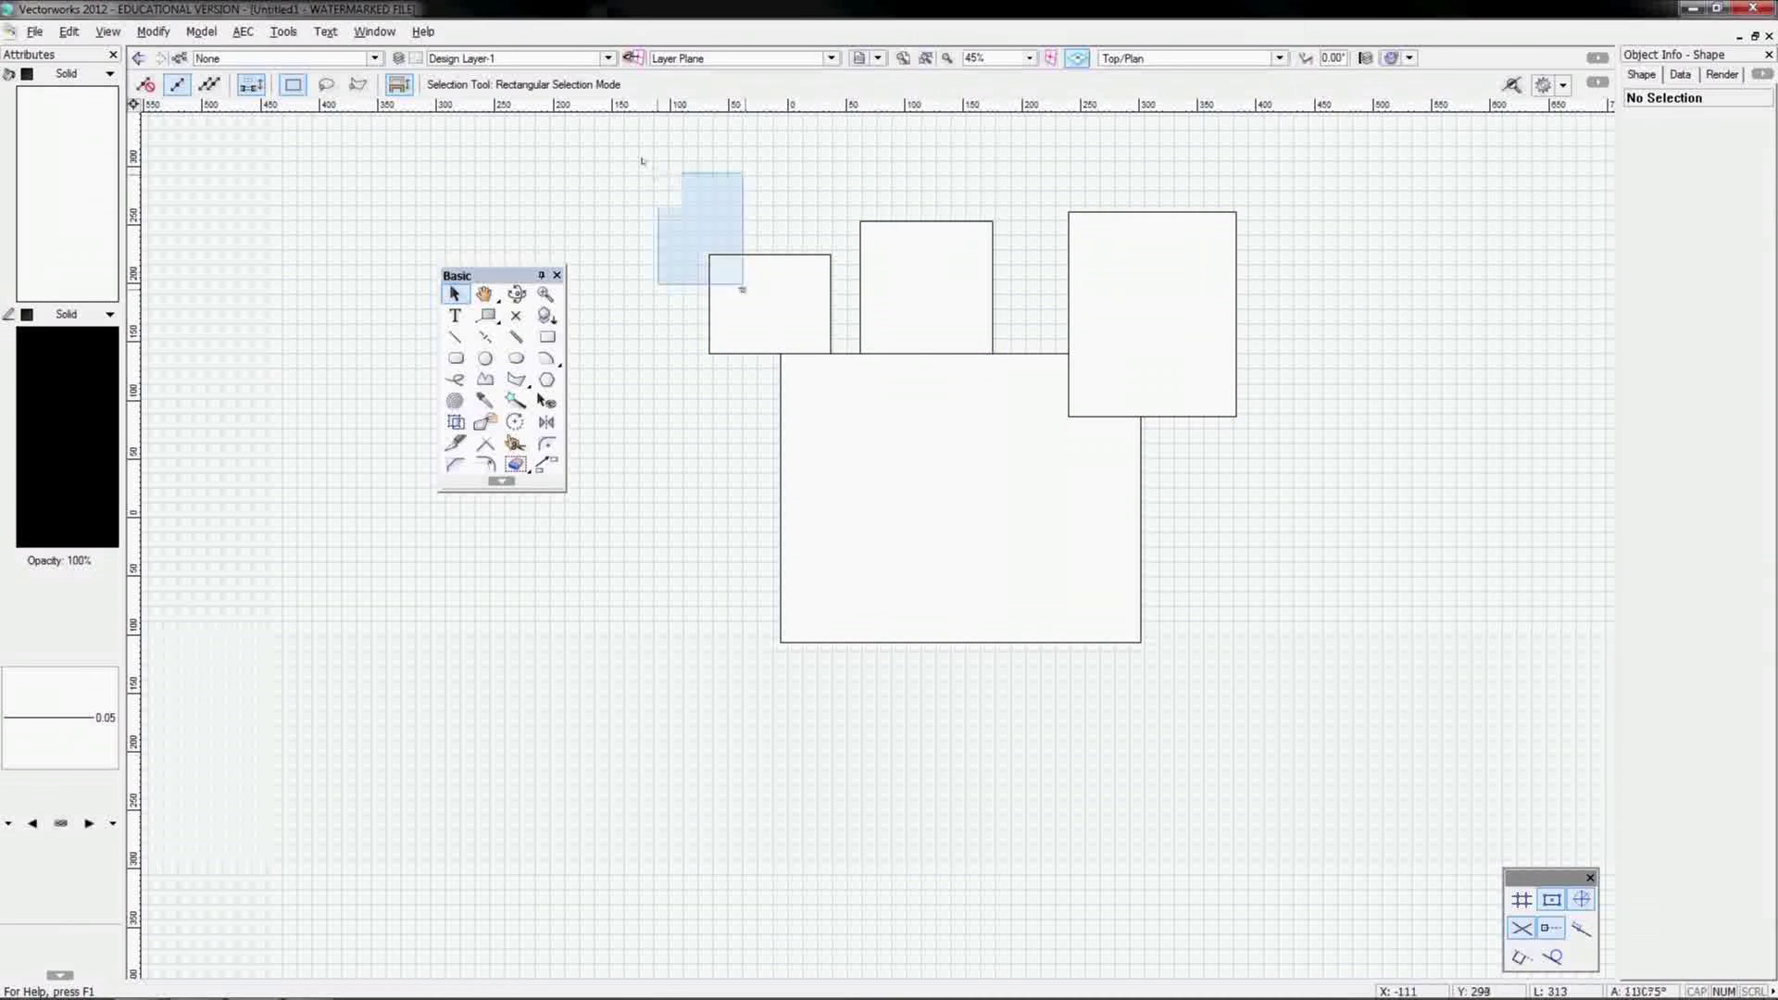
pyautogui.moveTo(659, 173); pyautogui.dragTo(1014, 452)
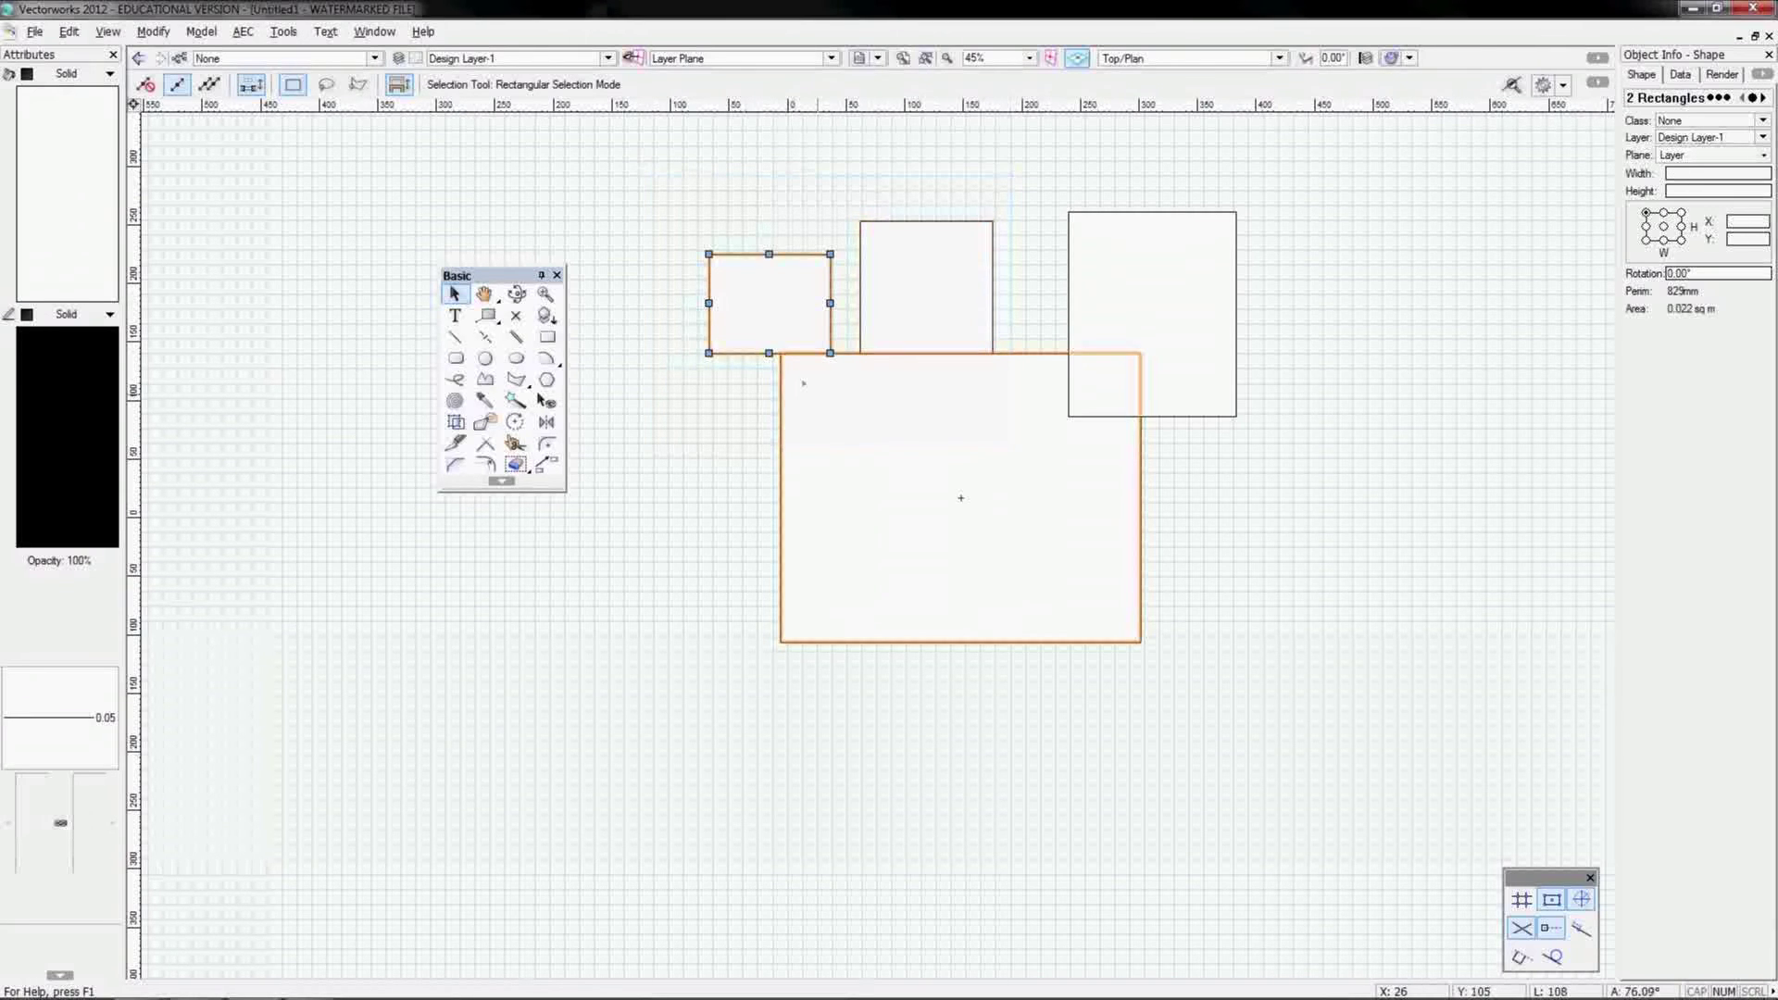
# Step: Select the three small rectangles, swap the middle one for the large rectangle with additional marquees, and clear the selection
pyautogui.moveTo(642, 141); pyautogui.dragTo(1232, 462)
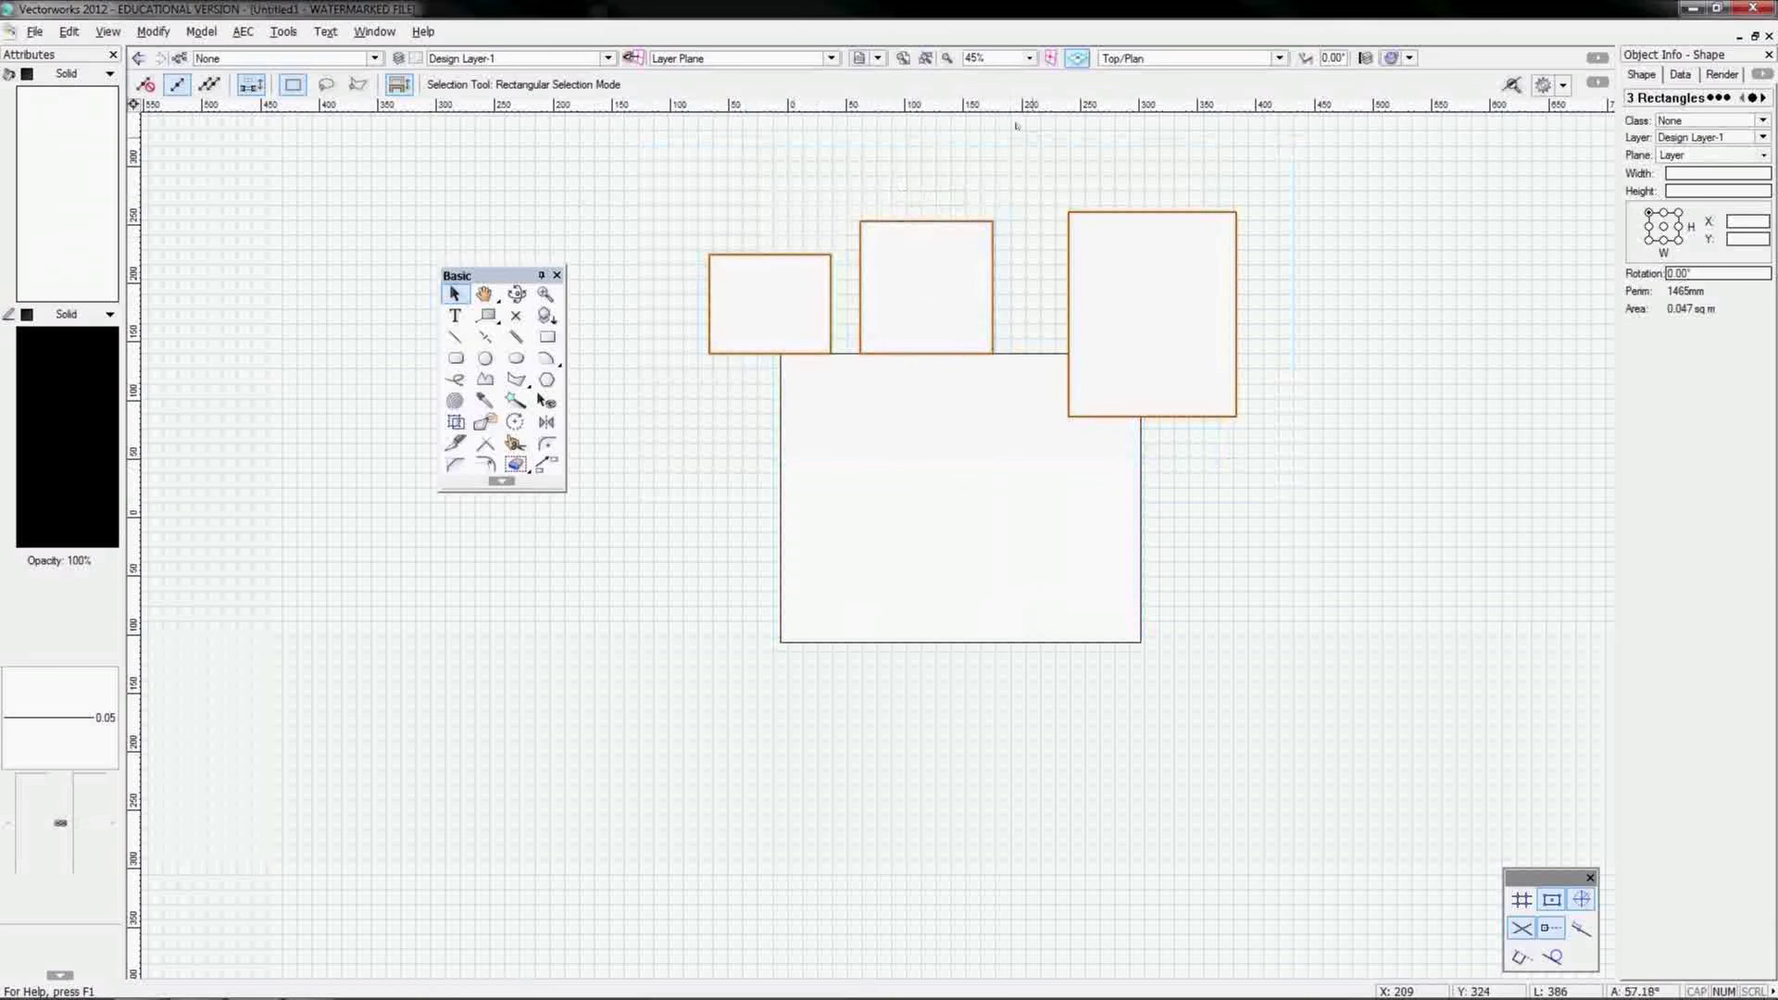
pyautogui.keyDown('shift'); pyautogui.moveTo(1026, 153); pyautogui.dragTo(785, 433); pyautogui.keyUp('shift')
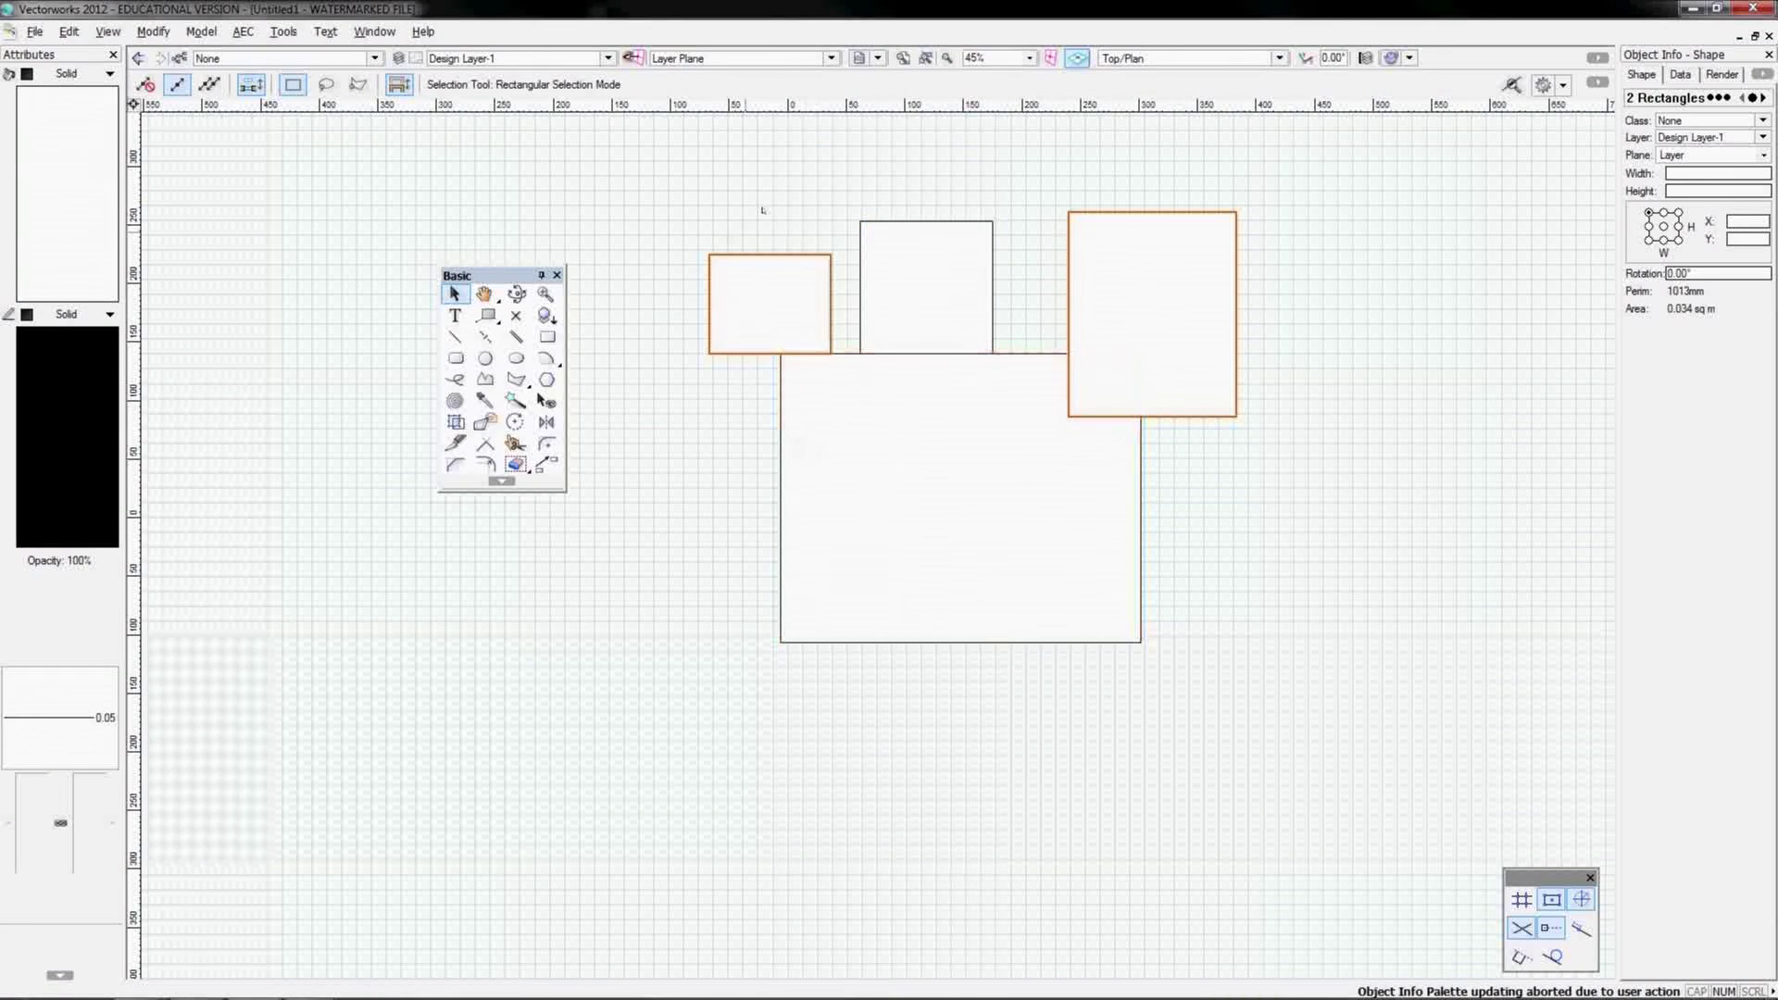
pyautogui.keyDown('shift'); pyautogui.moveTo(628, 305); pyautogui.dragTo(1253, 738); pyautogui.keyUp('shift')
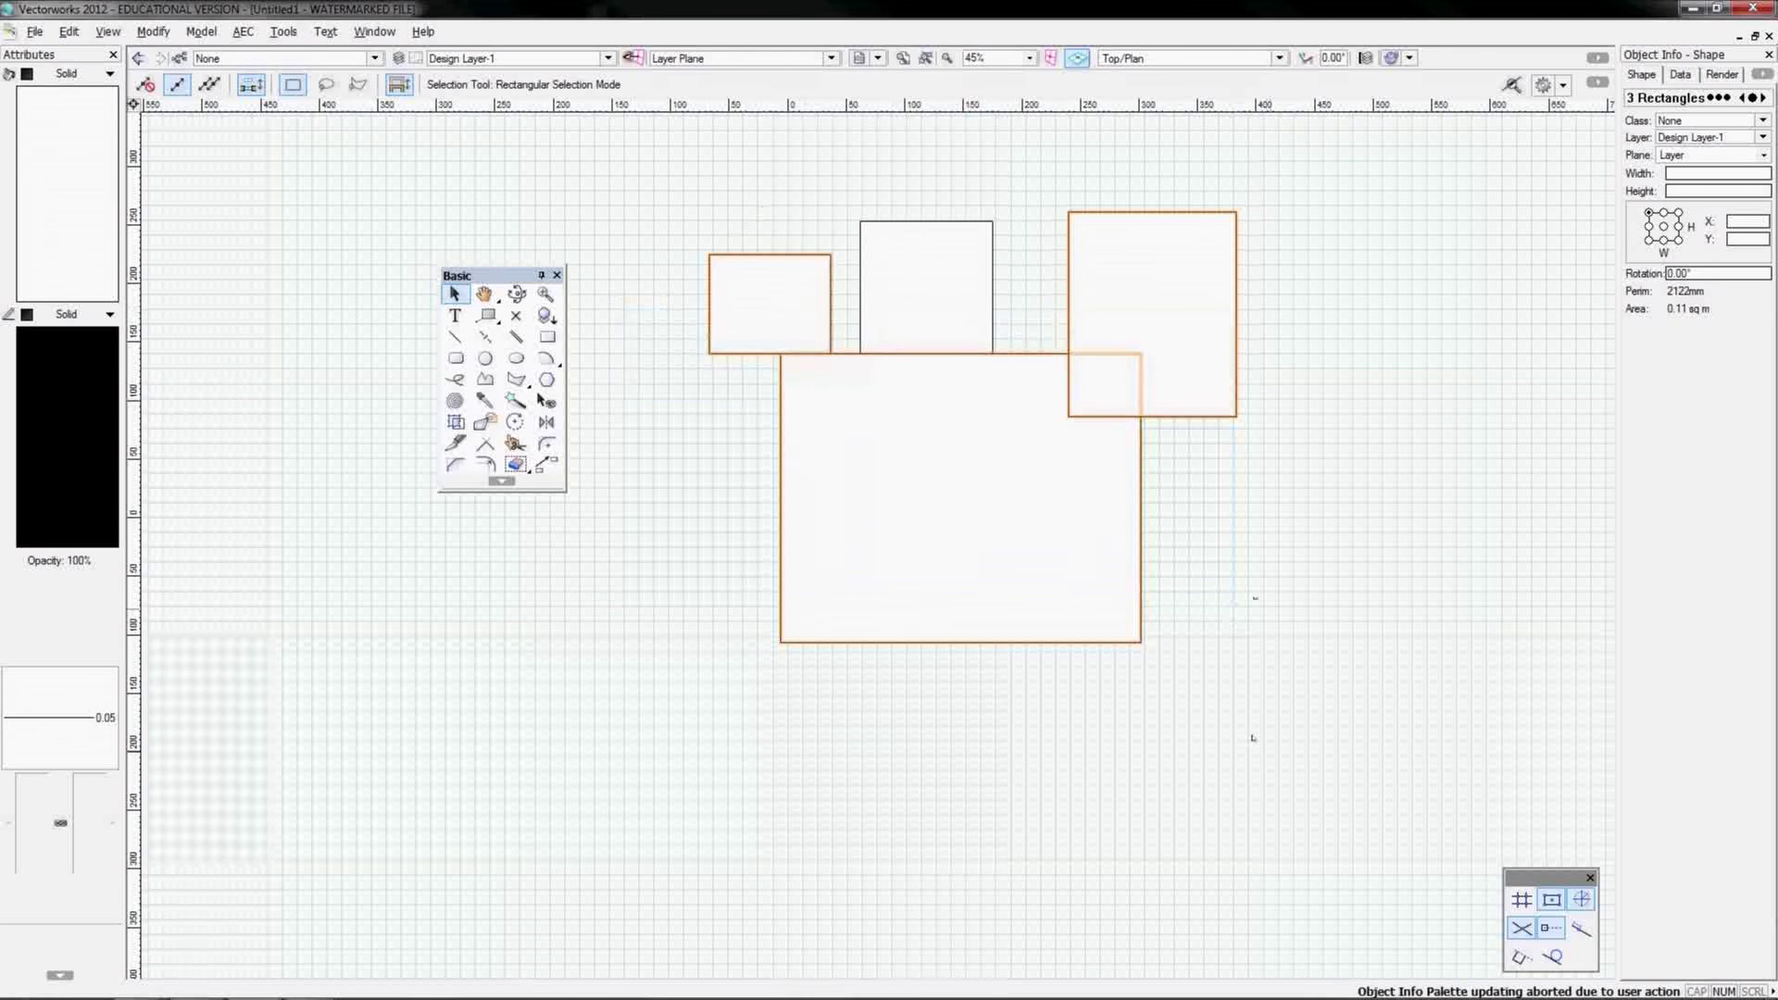
pyautogui.click(1261, 569)
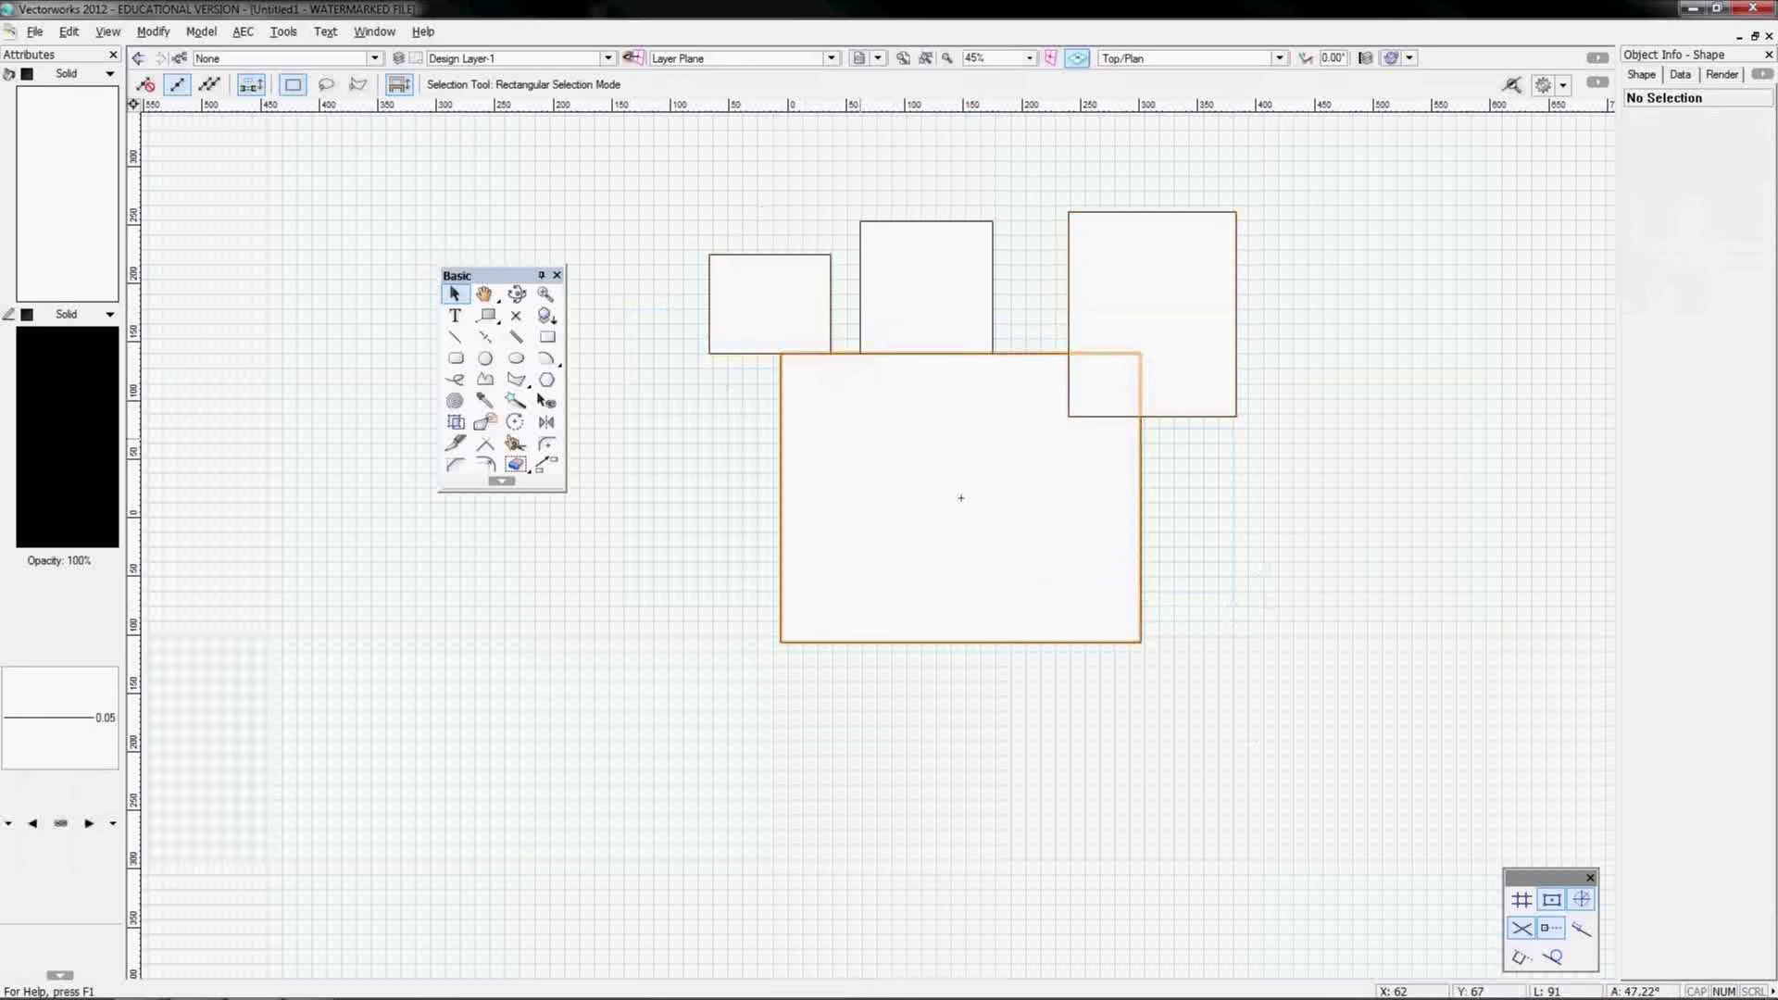
# Step: Move around the drawing with the Pan tool and return to the Selection tool
pyautogui.click(486, 295)
pyautogui.moveTo(766, 217); pyautogui.dragTo(834, 353)
pyautogui.moveTo(1002, 516); pyautogui.dragTo(991, 332)
pyautogui.moveTo(620, 358); pyautogui.dragTo(582, 510)
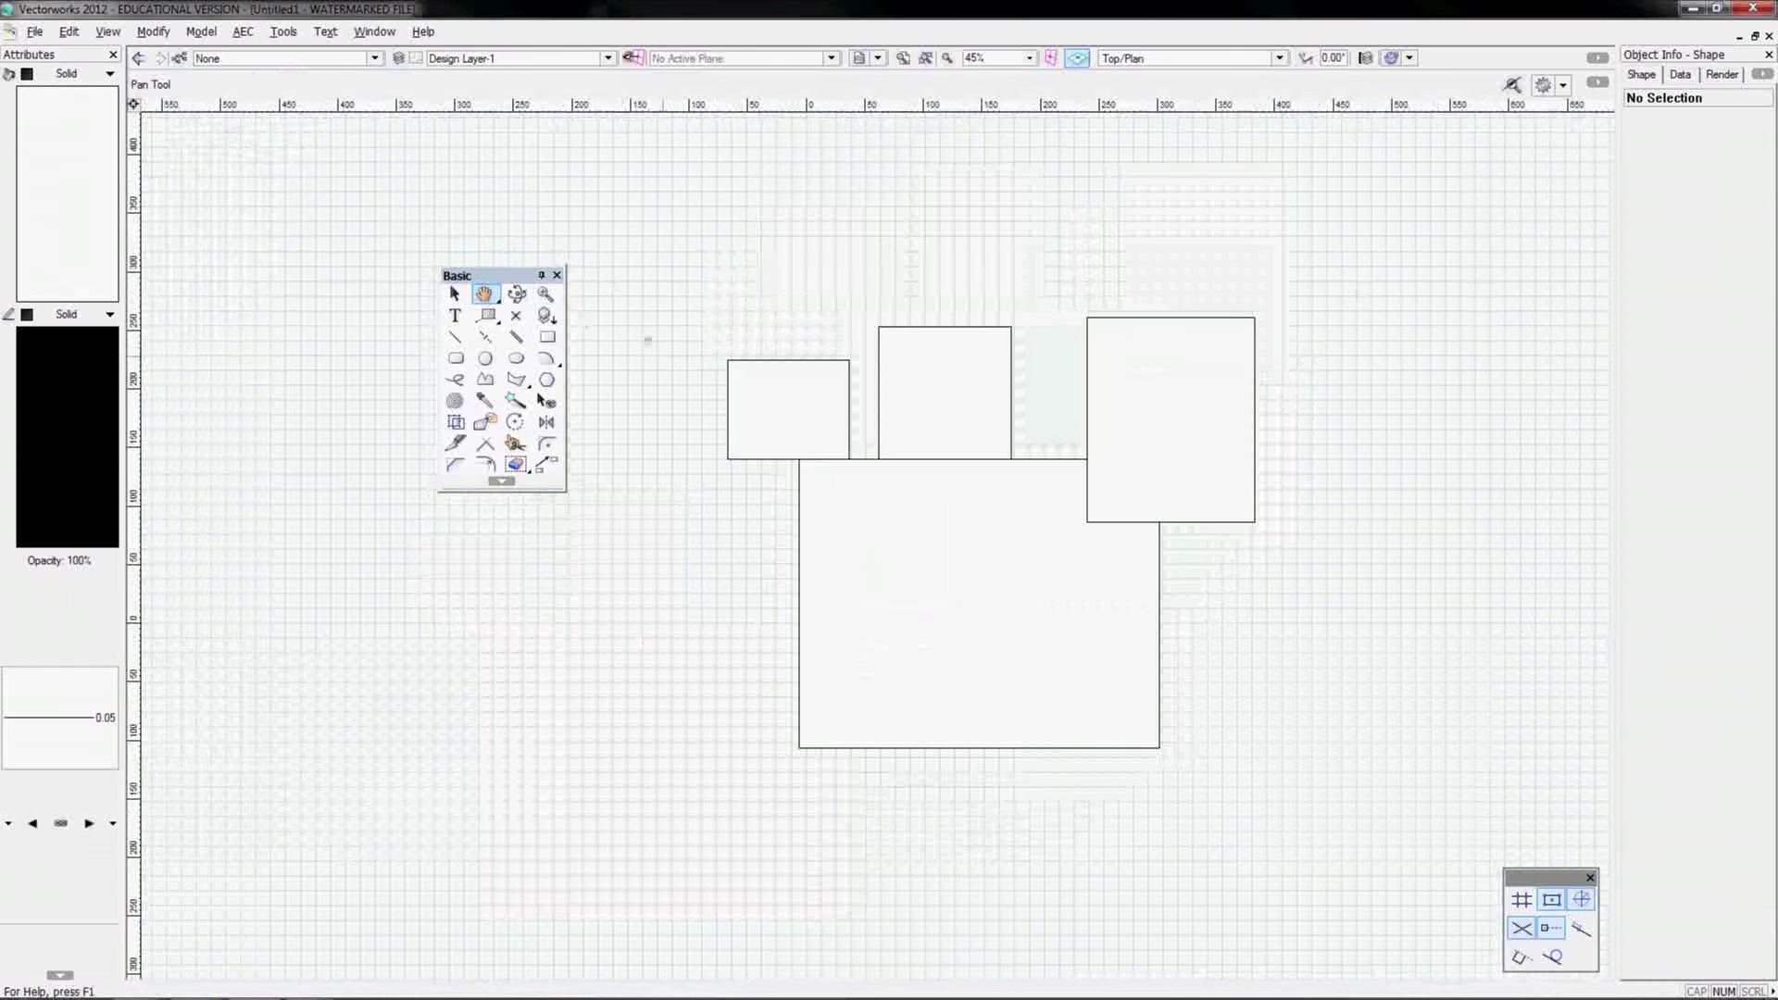
pyautogui.click(454, 295)
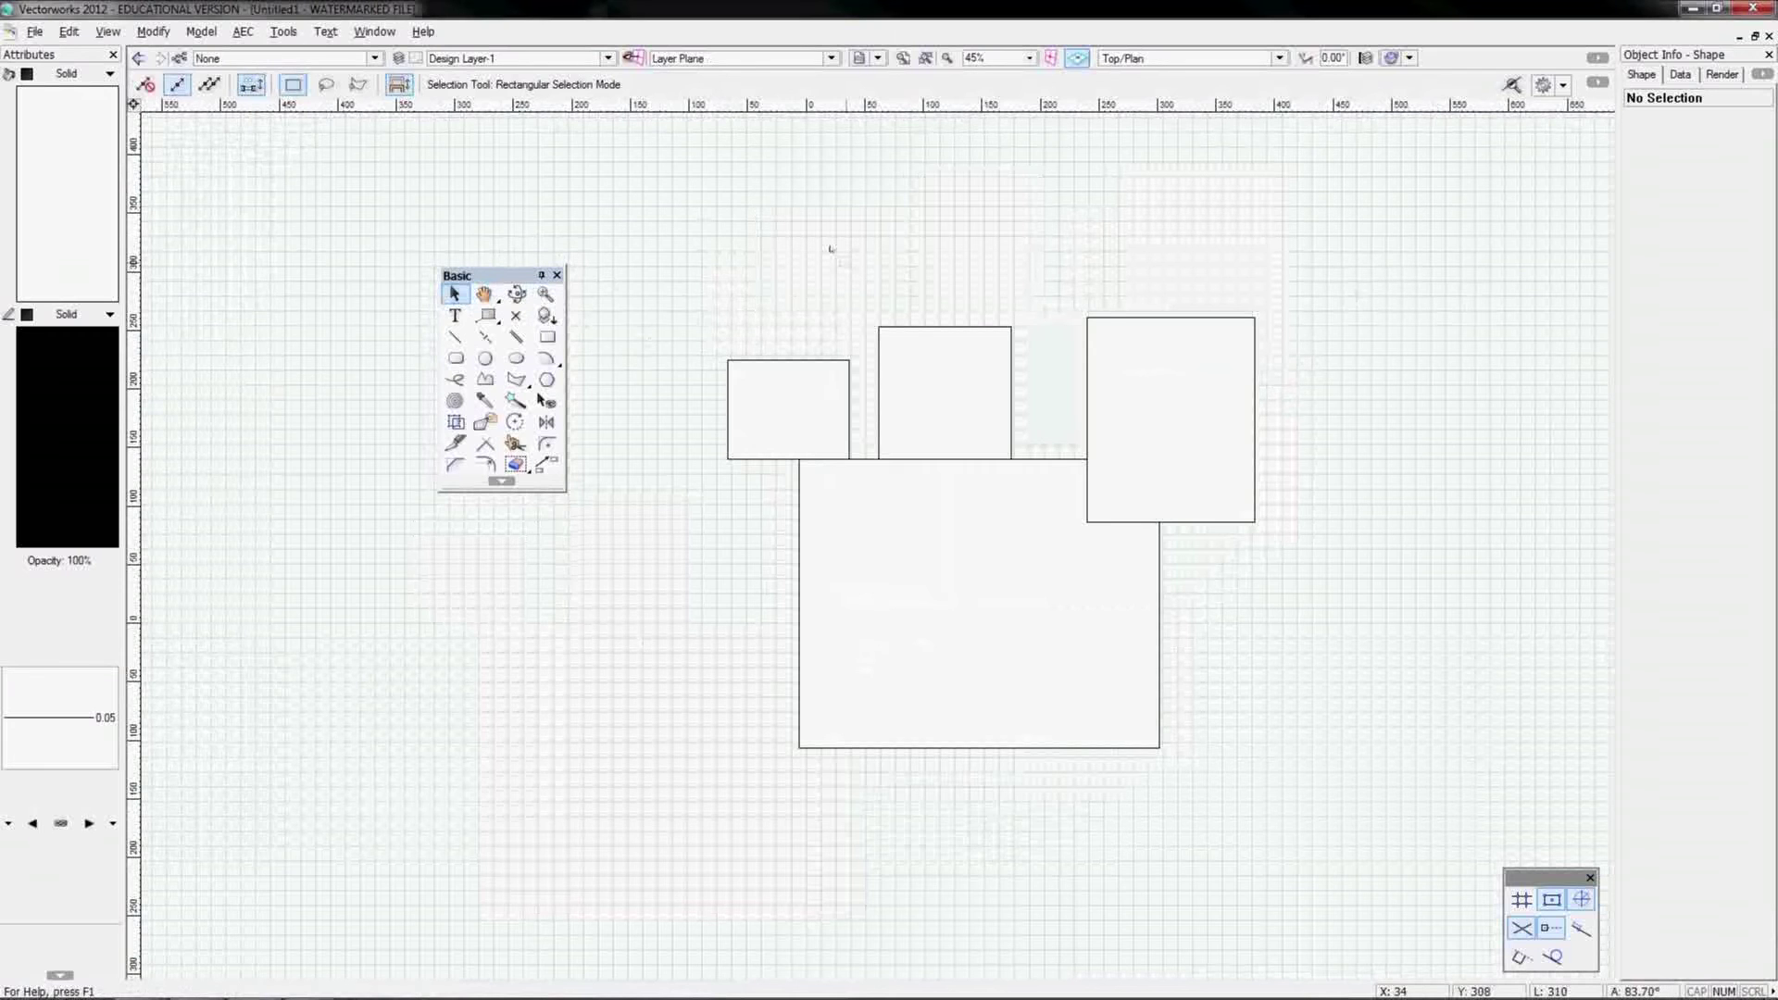
# Step: Pan the drawing temporarily while the Selection and Rectangle tools are active, finishing with the Selection tool
pyautogui.press('space')
pyautogui.moveTo(831, 247); pyautogui.dragTo(907, 411)
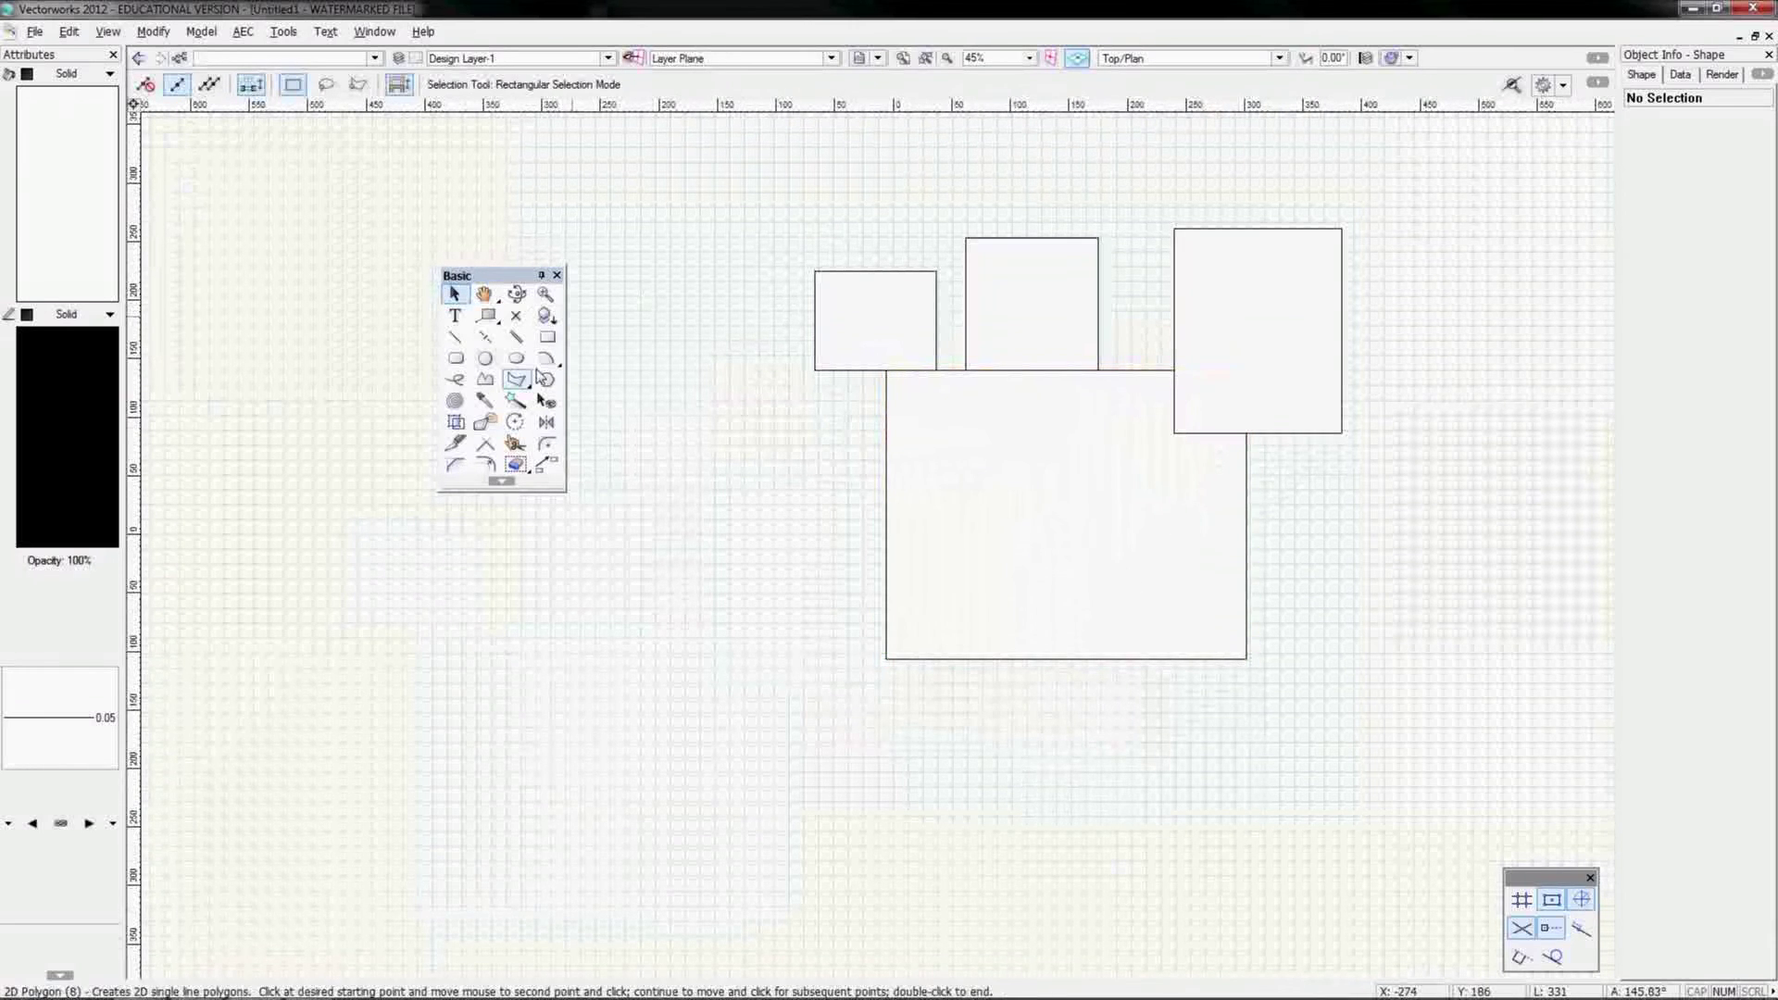
pyautogui.click(548, 337)
pyautogui.press('space')
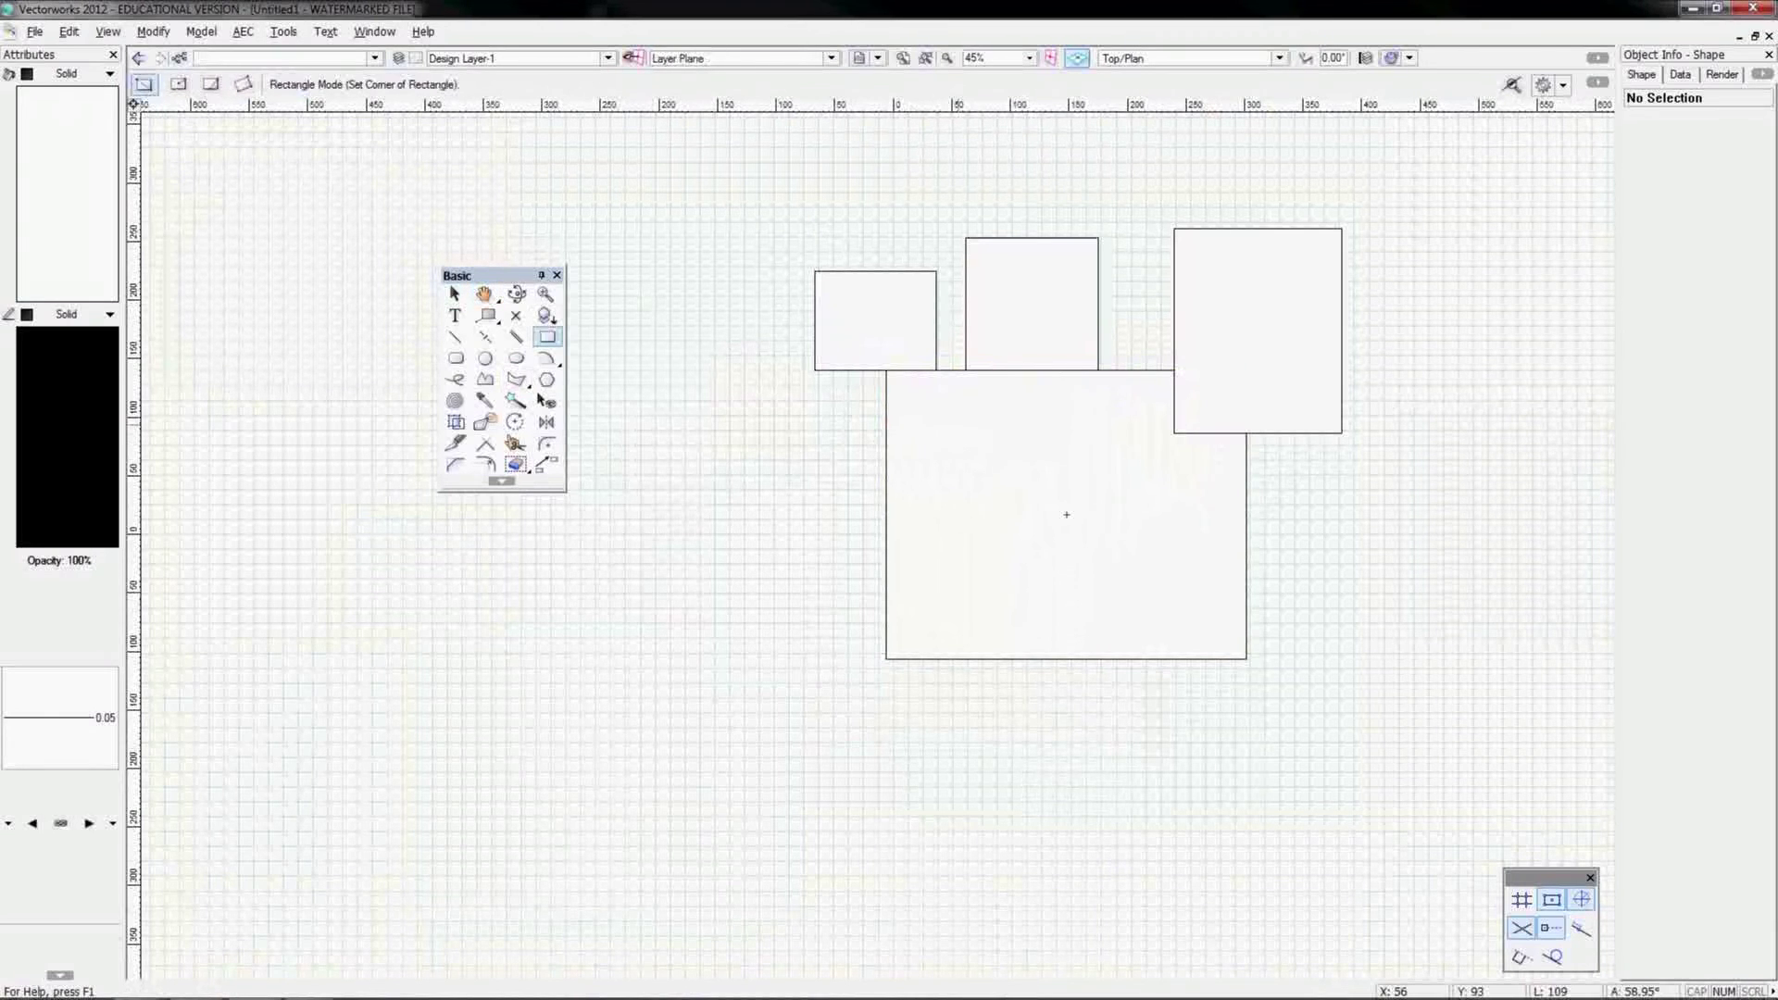
pyautogui.moveTo(880, 473)
pyautogui.mouseDown(button='middle')
pyautogui.moveTo(424, 799)
pyautogui.moveTo(935, 500)
pyautogui.mouseUp(button='middle')
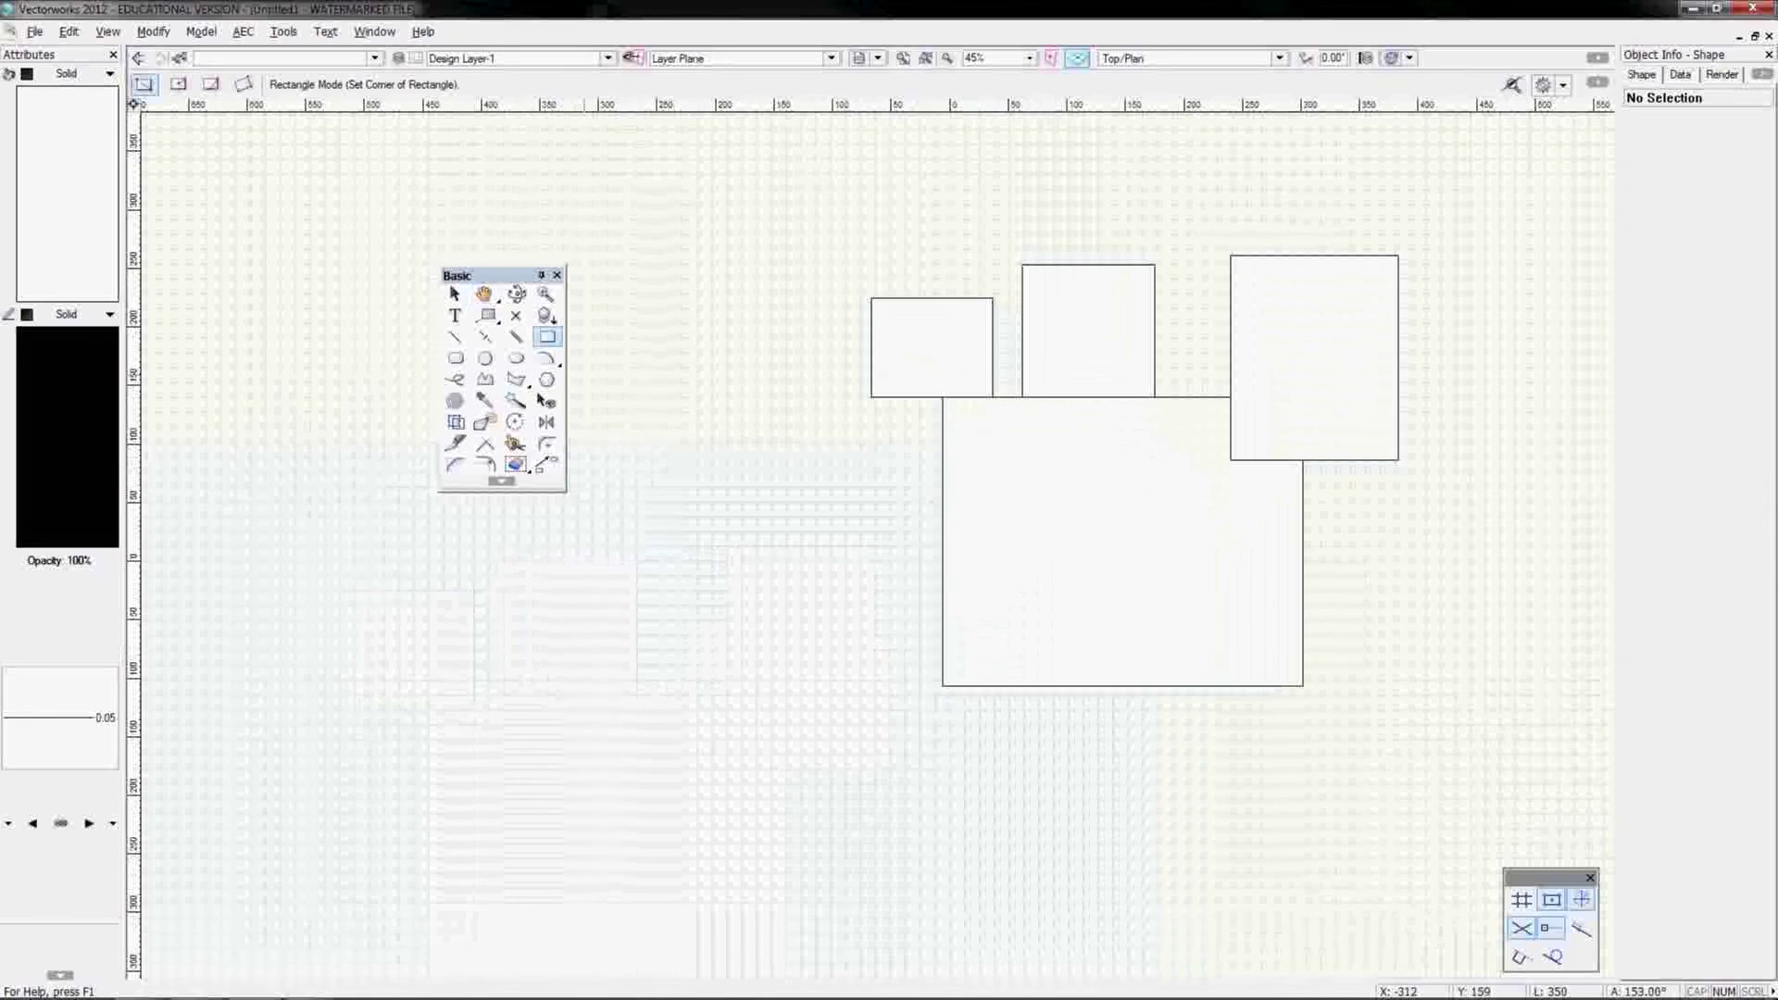
pyautogui.press('x')
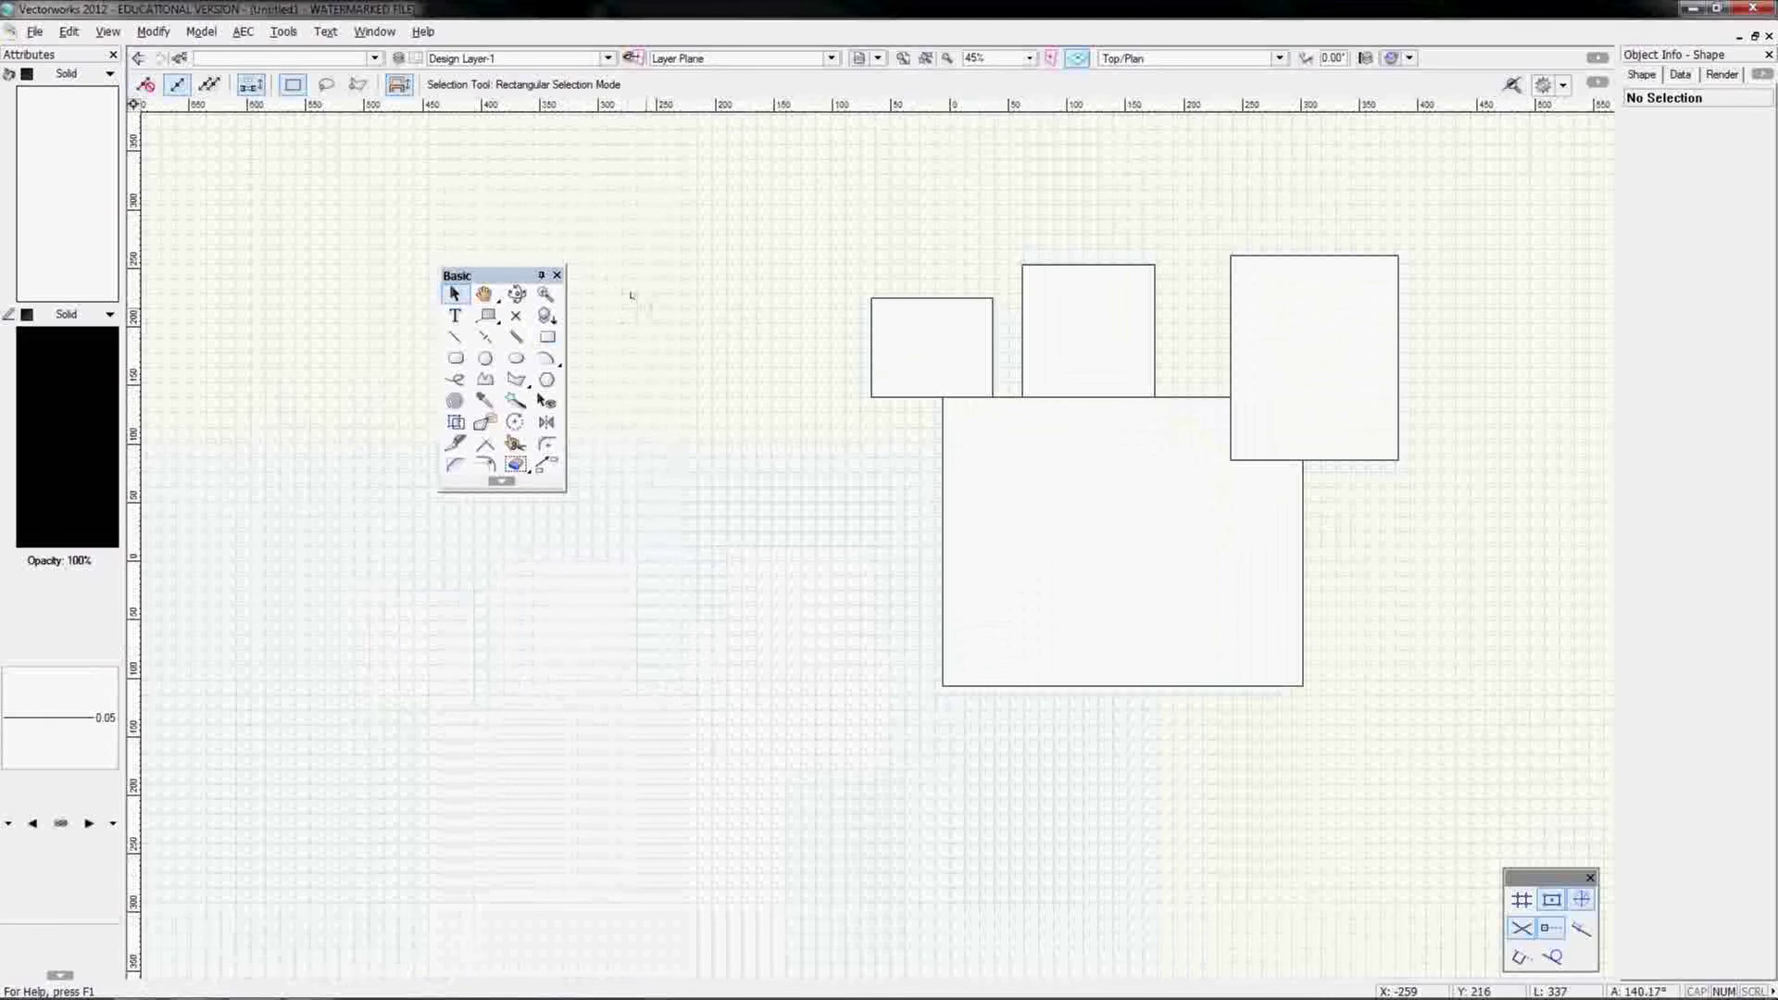
# Step: Tilt the rectangles into a 3D view with the Flyover tool around a set origin, and restore the Top/Plan view
pyautogui.click(517, 294)
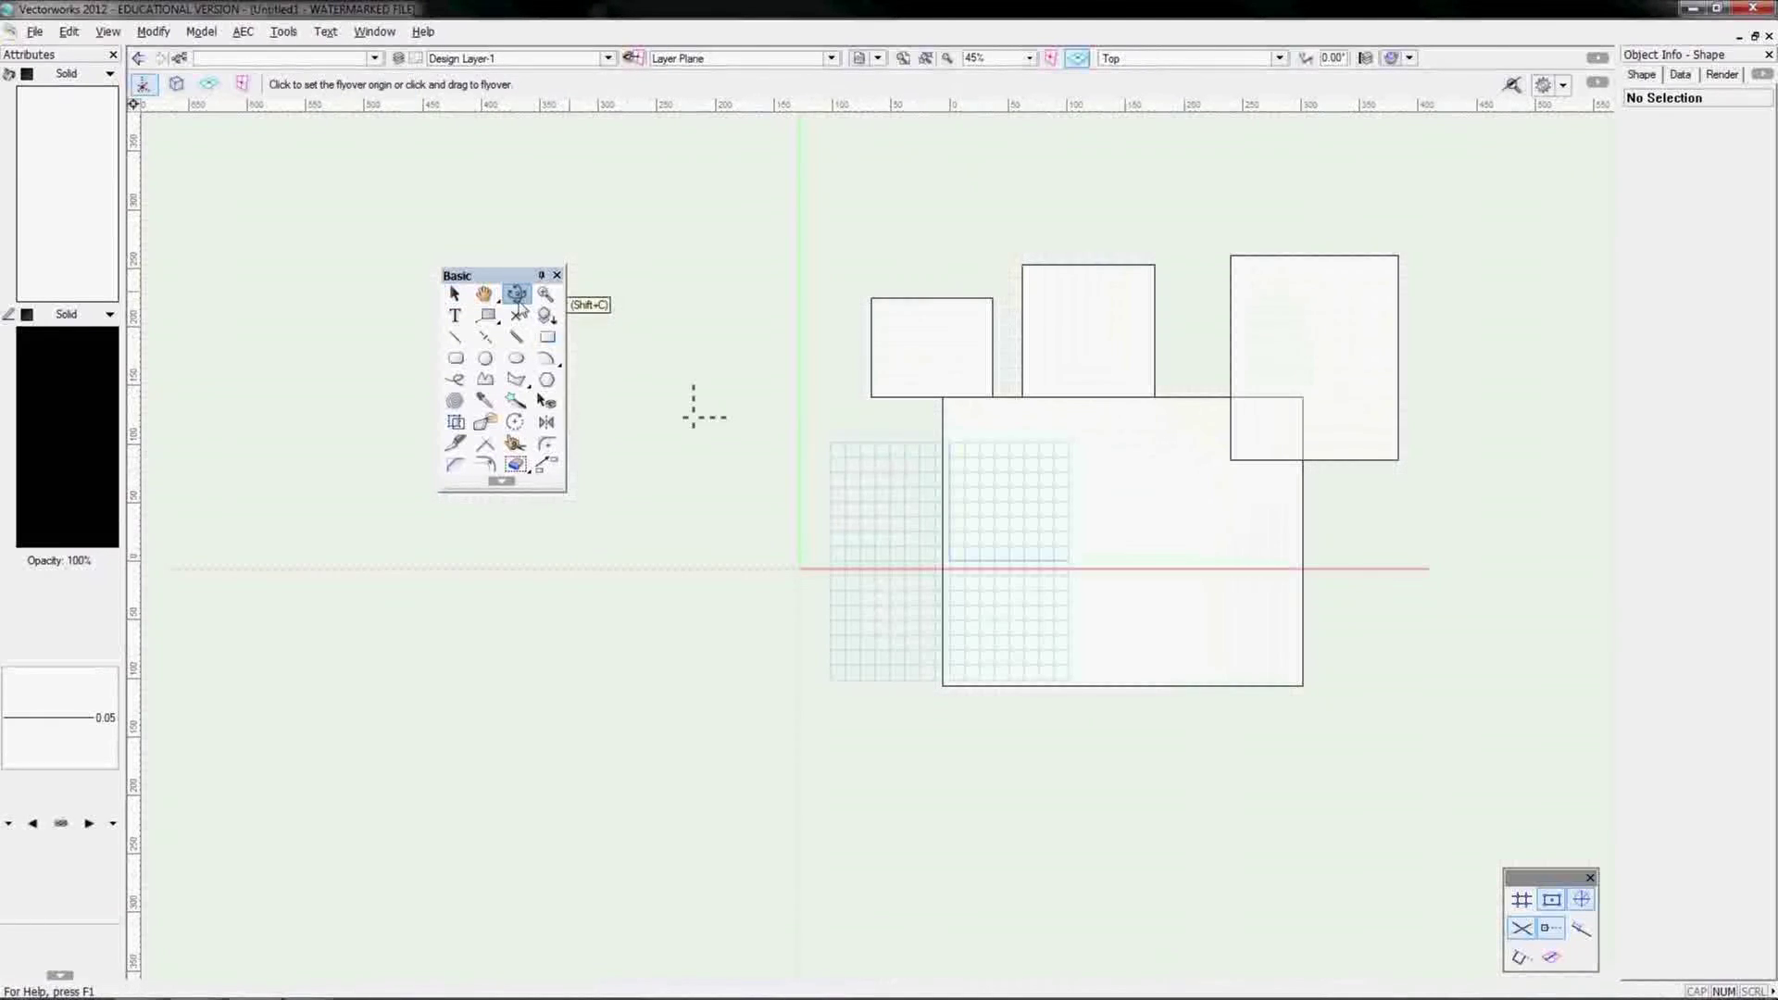
pyautogui.click(950, 418)
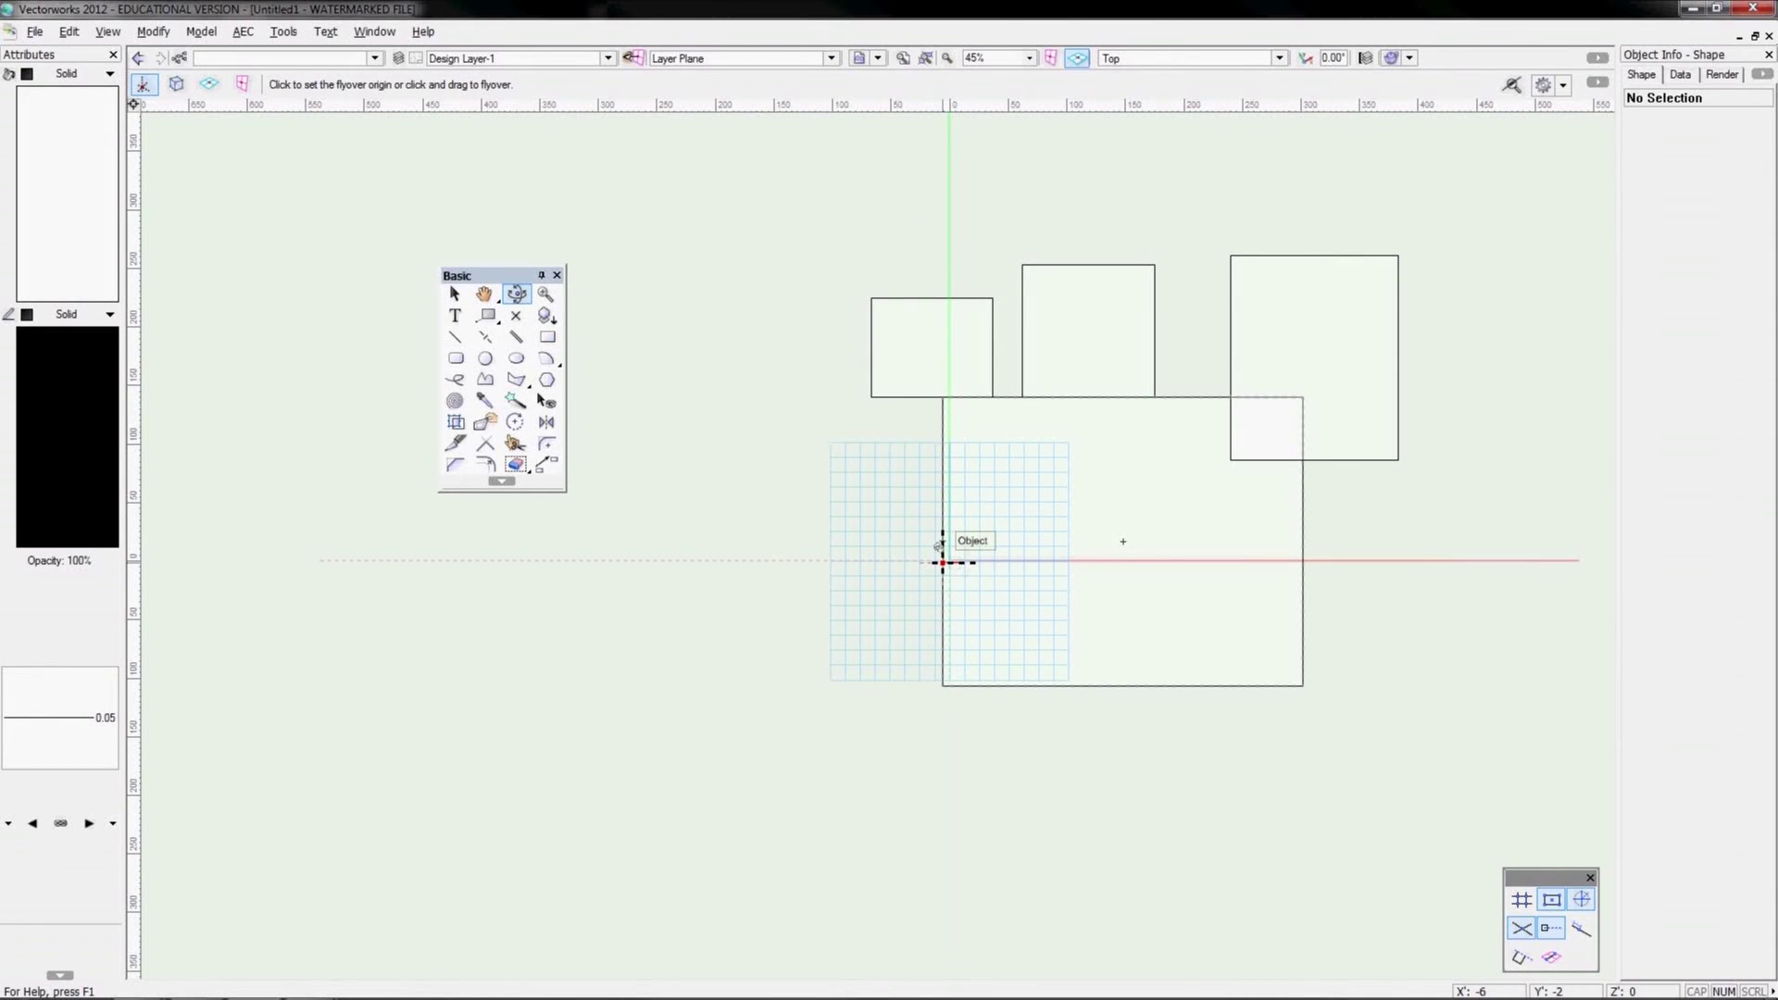
pyautogui.moveTo(909, 578); pyautogui.dragTo(819, 582)
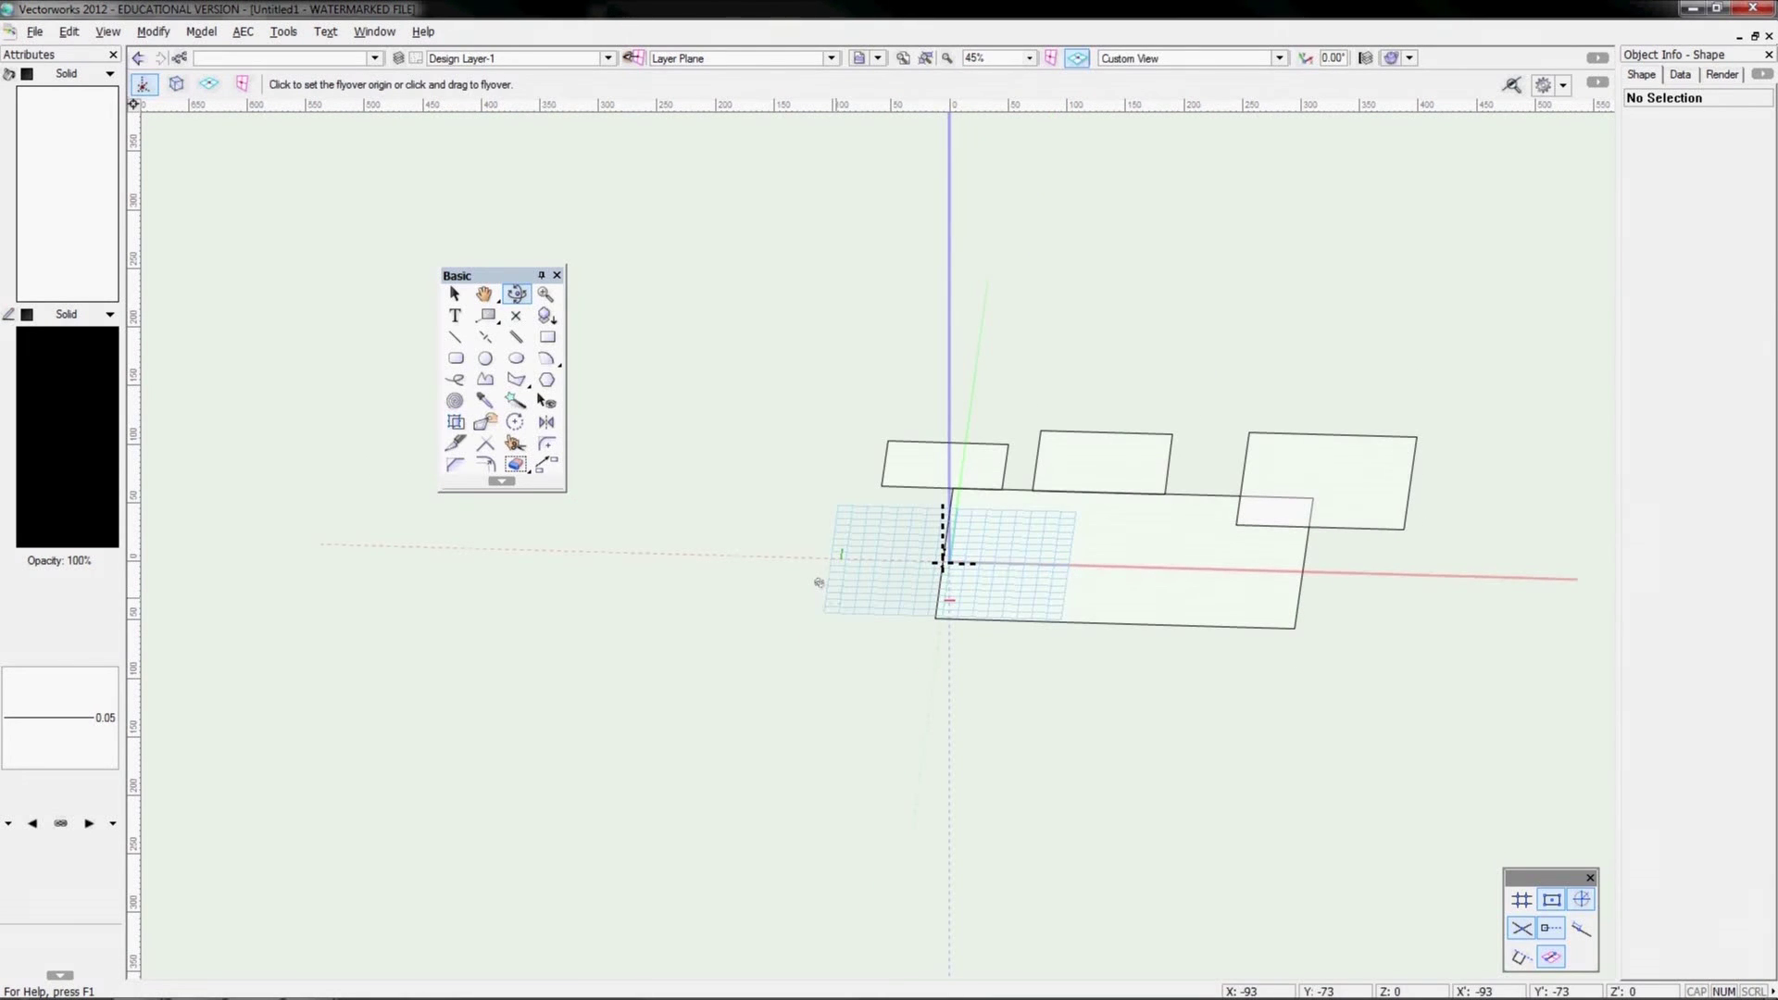
pyautogui.press('F5')
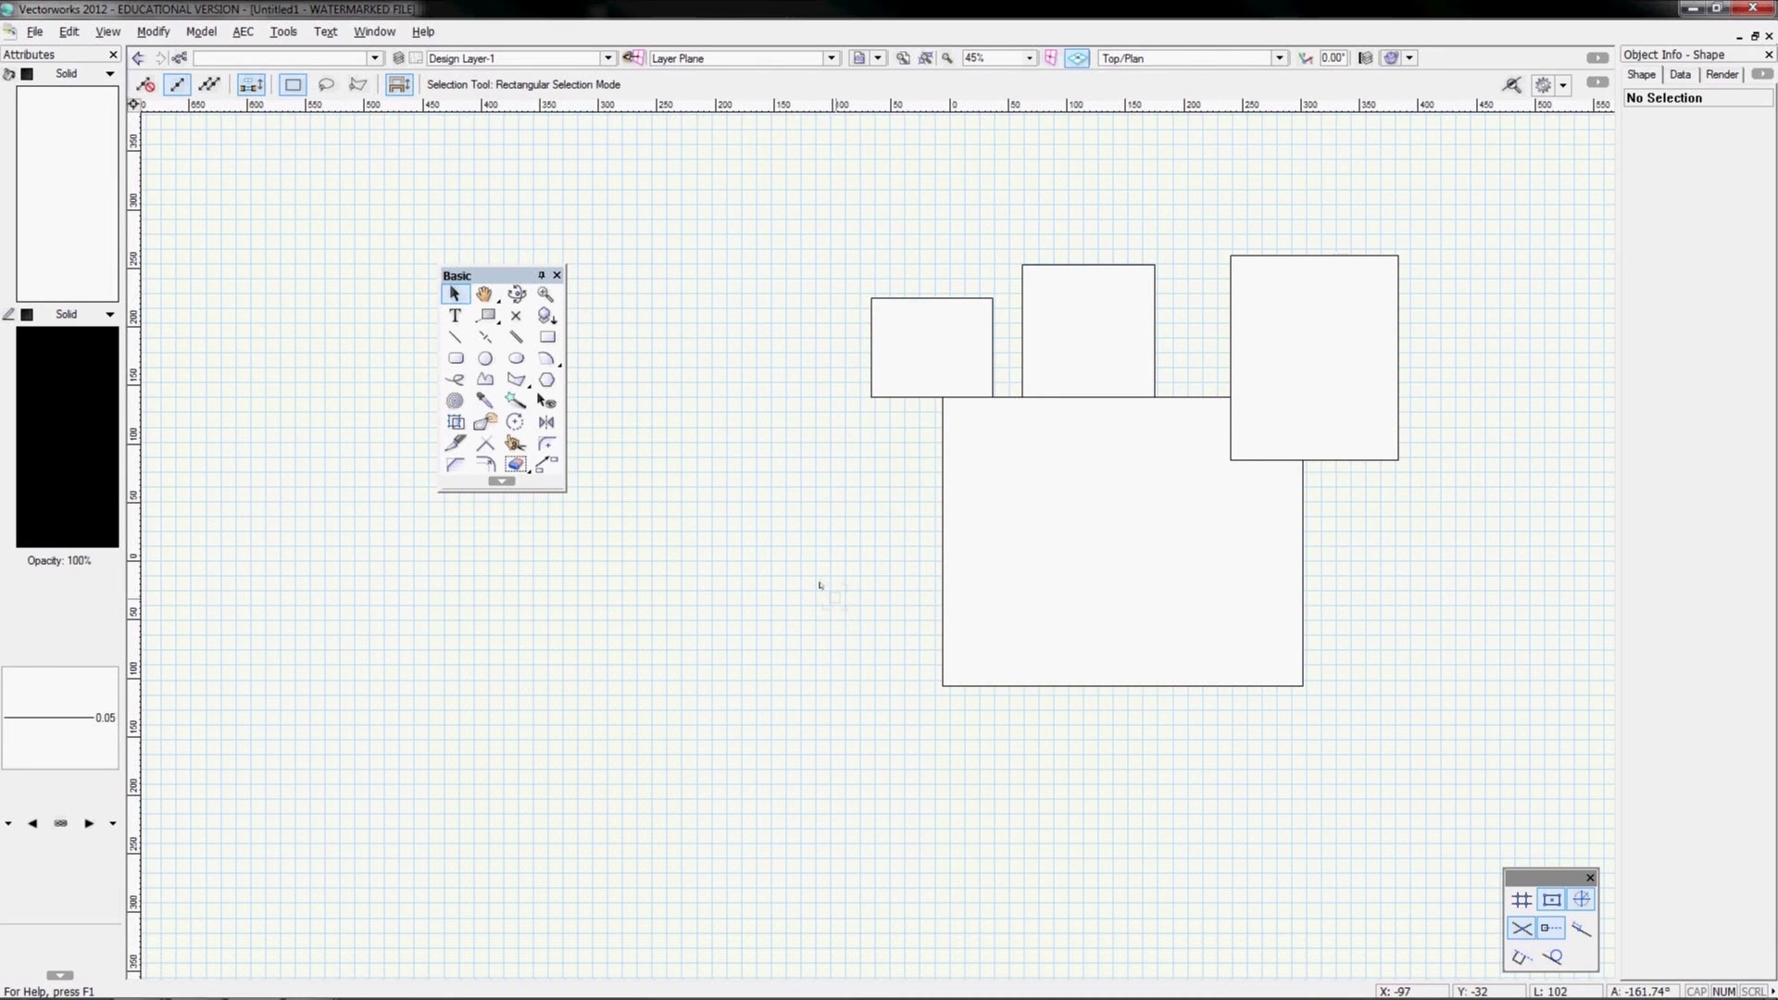
pyautogui.click(1279, 58)
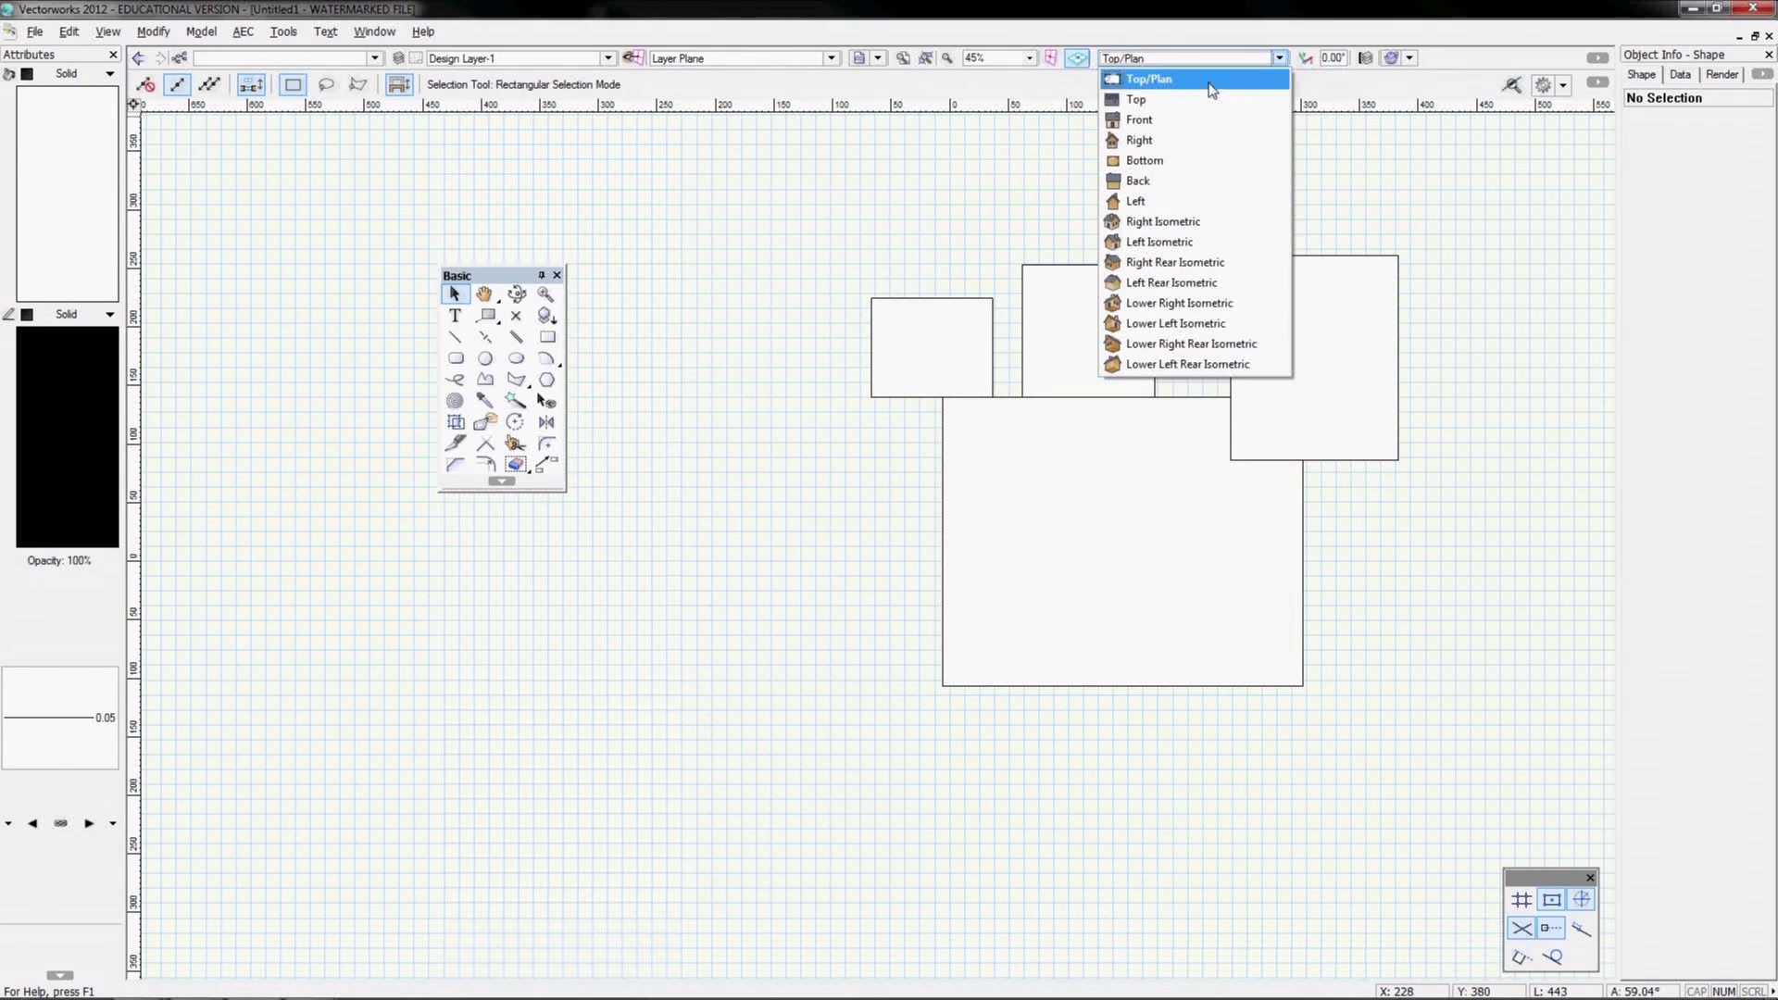
pyautogui.click(1209, 81)
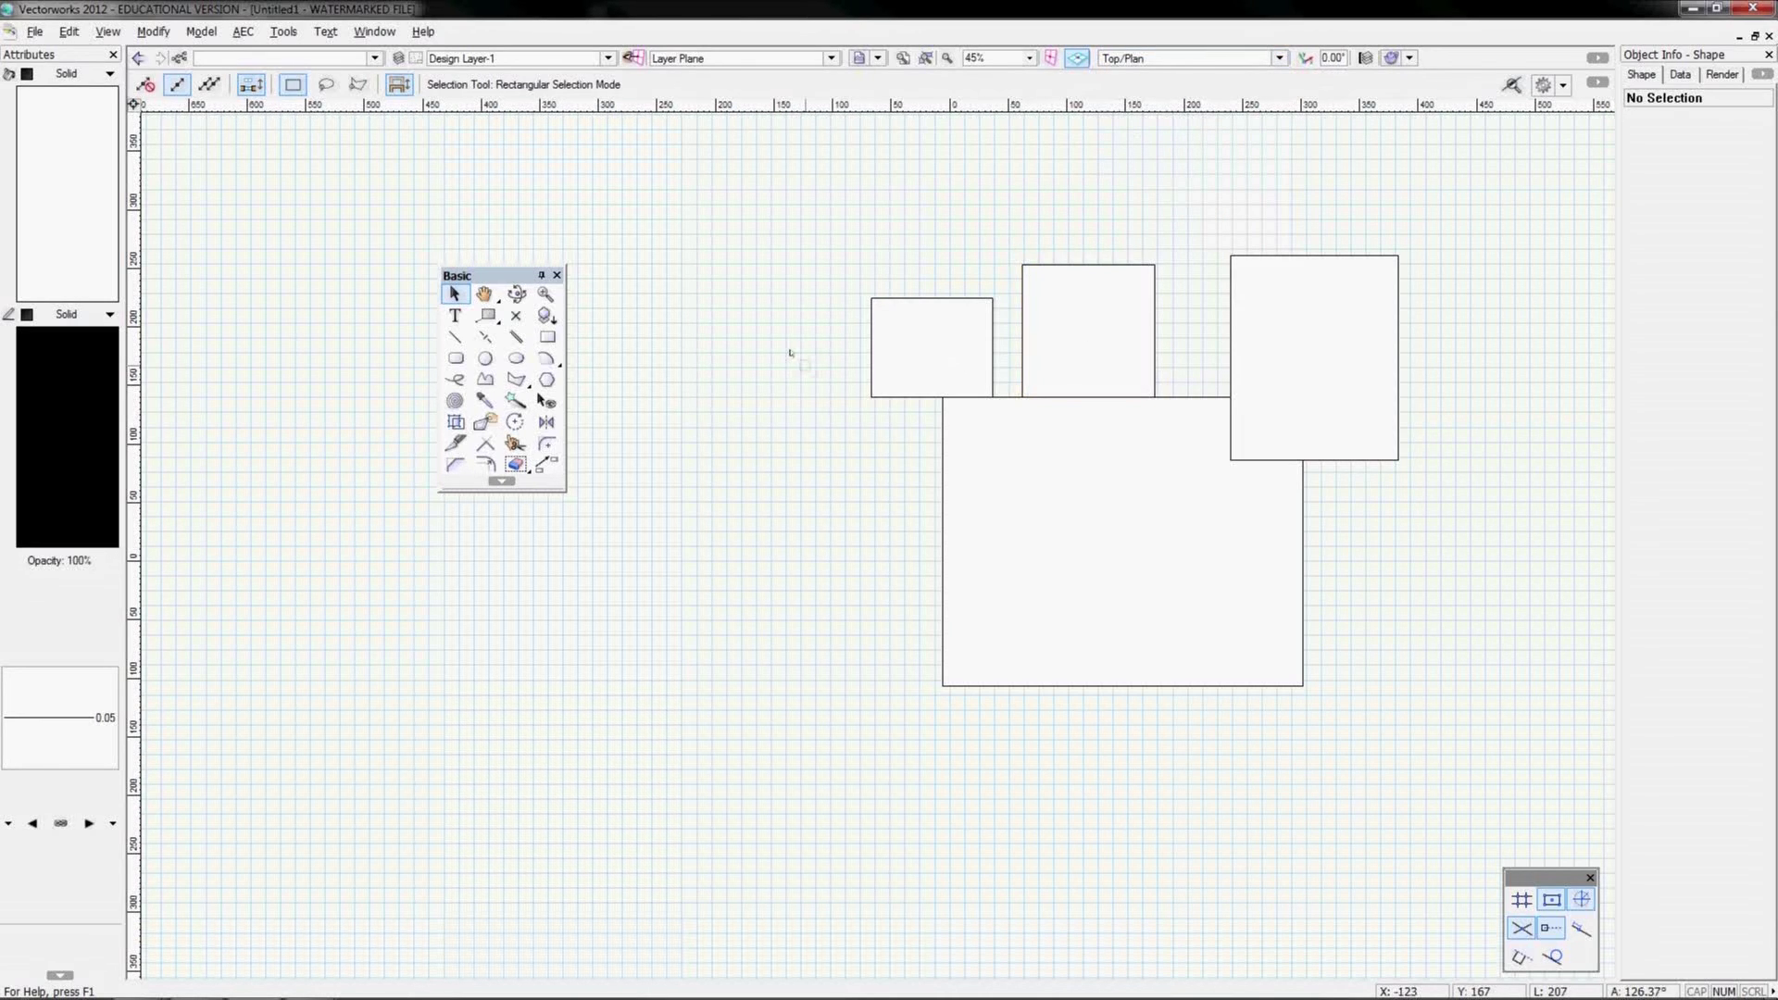
# Step: Zoom in on the large rectangle with the Zoom tool's Marquee mode and zoom back out until all the rectangles fit
pyautogui.click(546, 294)
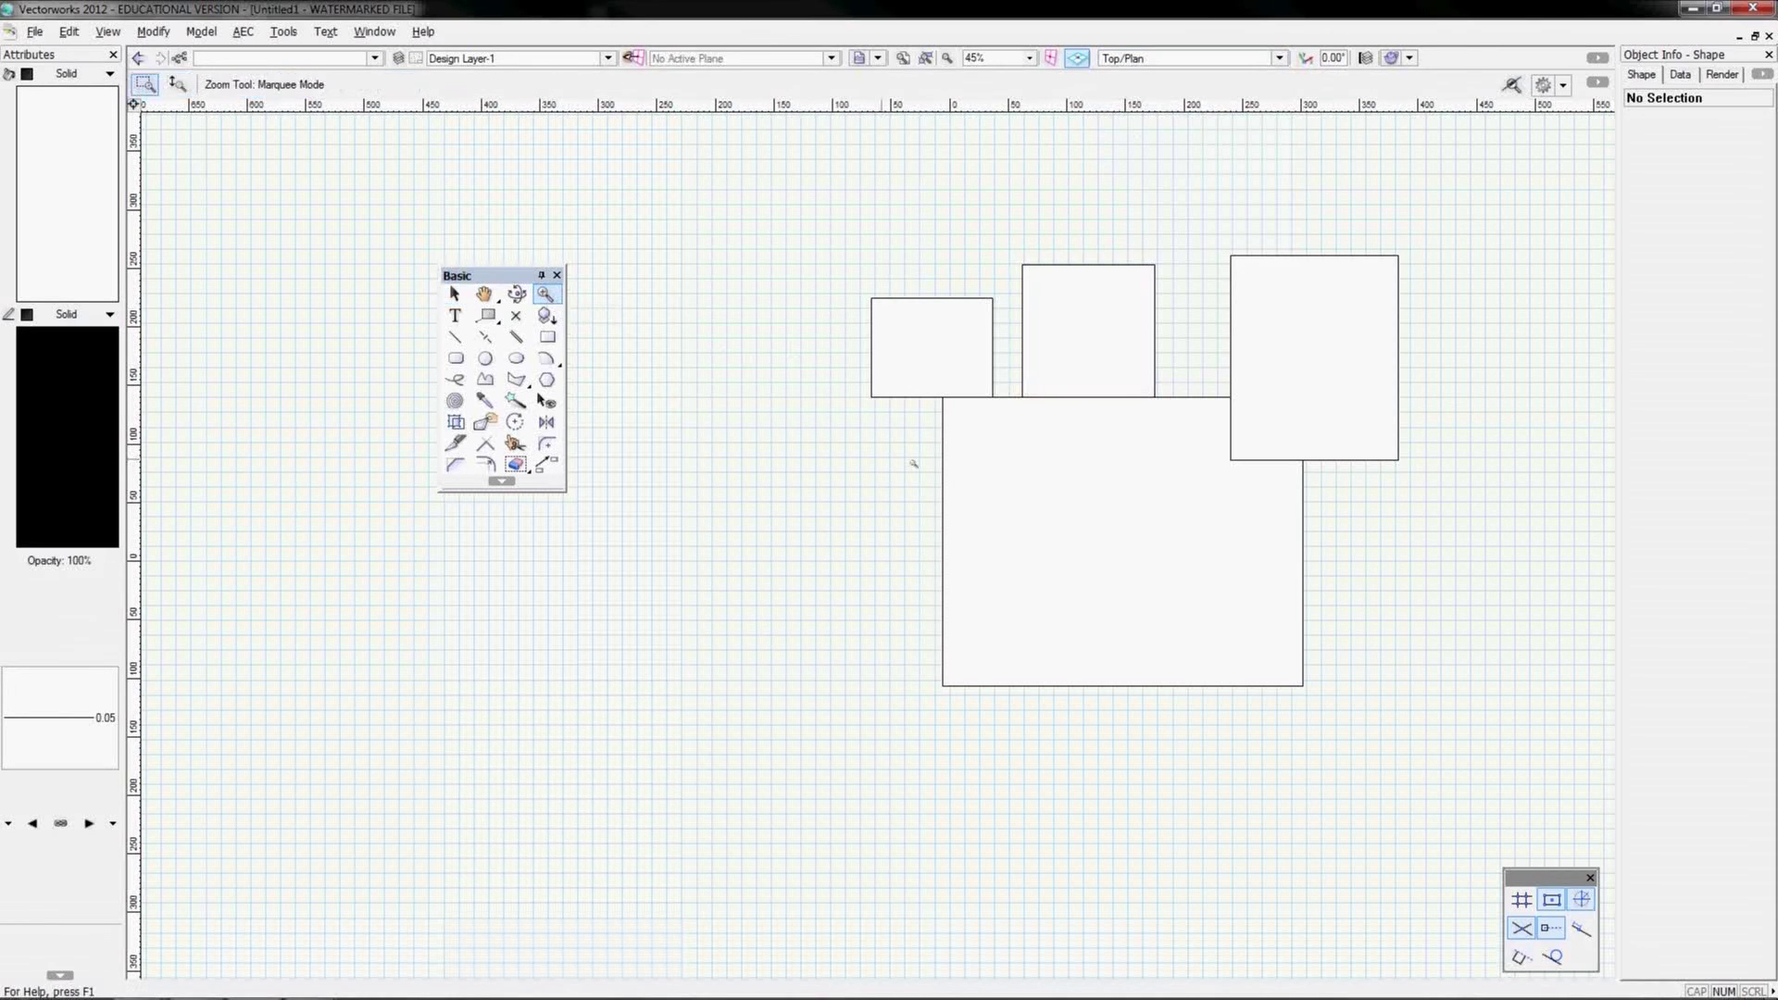
pyautogui.moveTo(969, 477); pyautogui.dragTo(1357, 743)
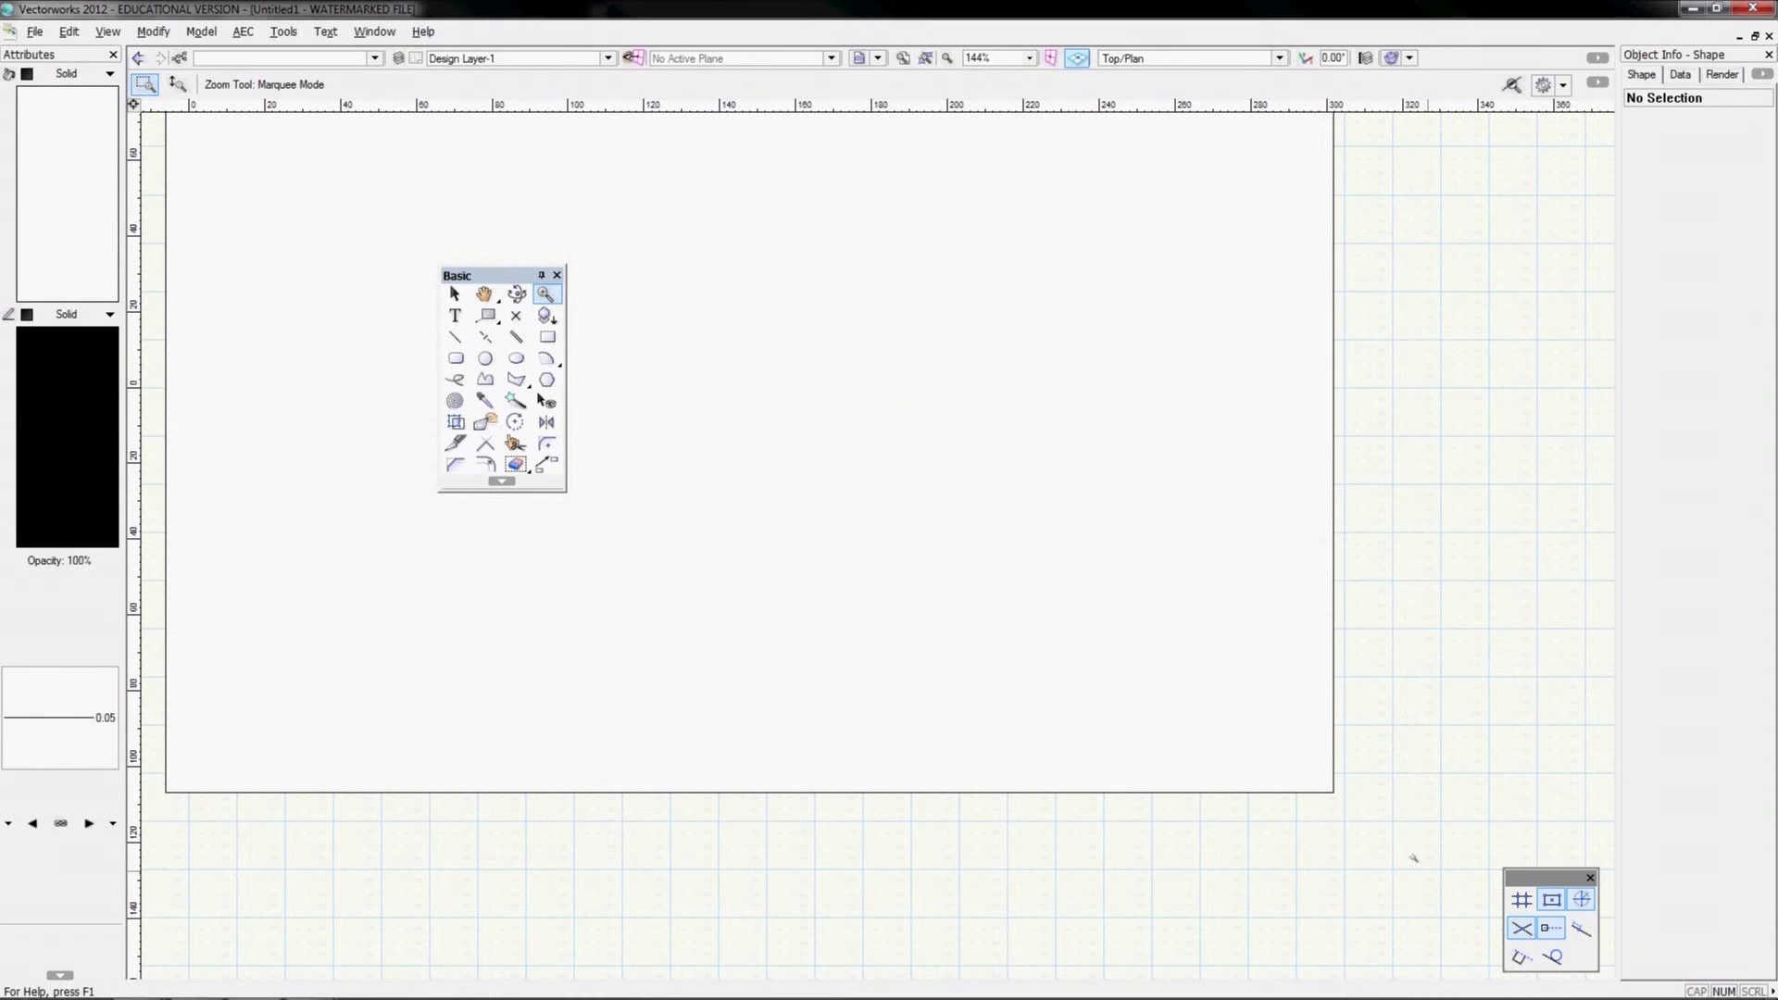
pyautogui.moveTo(1421, 865); pyautogui.dragTo(715, 360)
pyautogui.moveTo(1364, 775); pyautogui.dragTo(1053, 560)
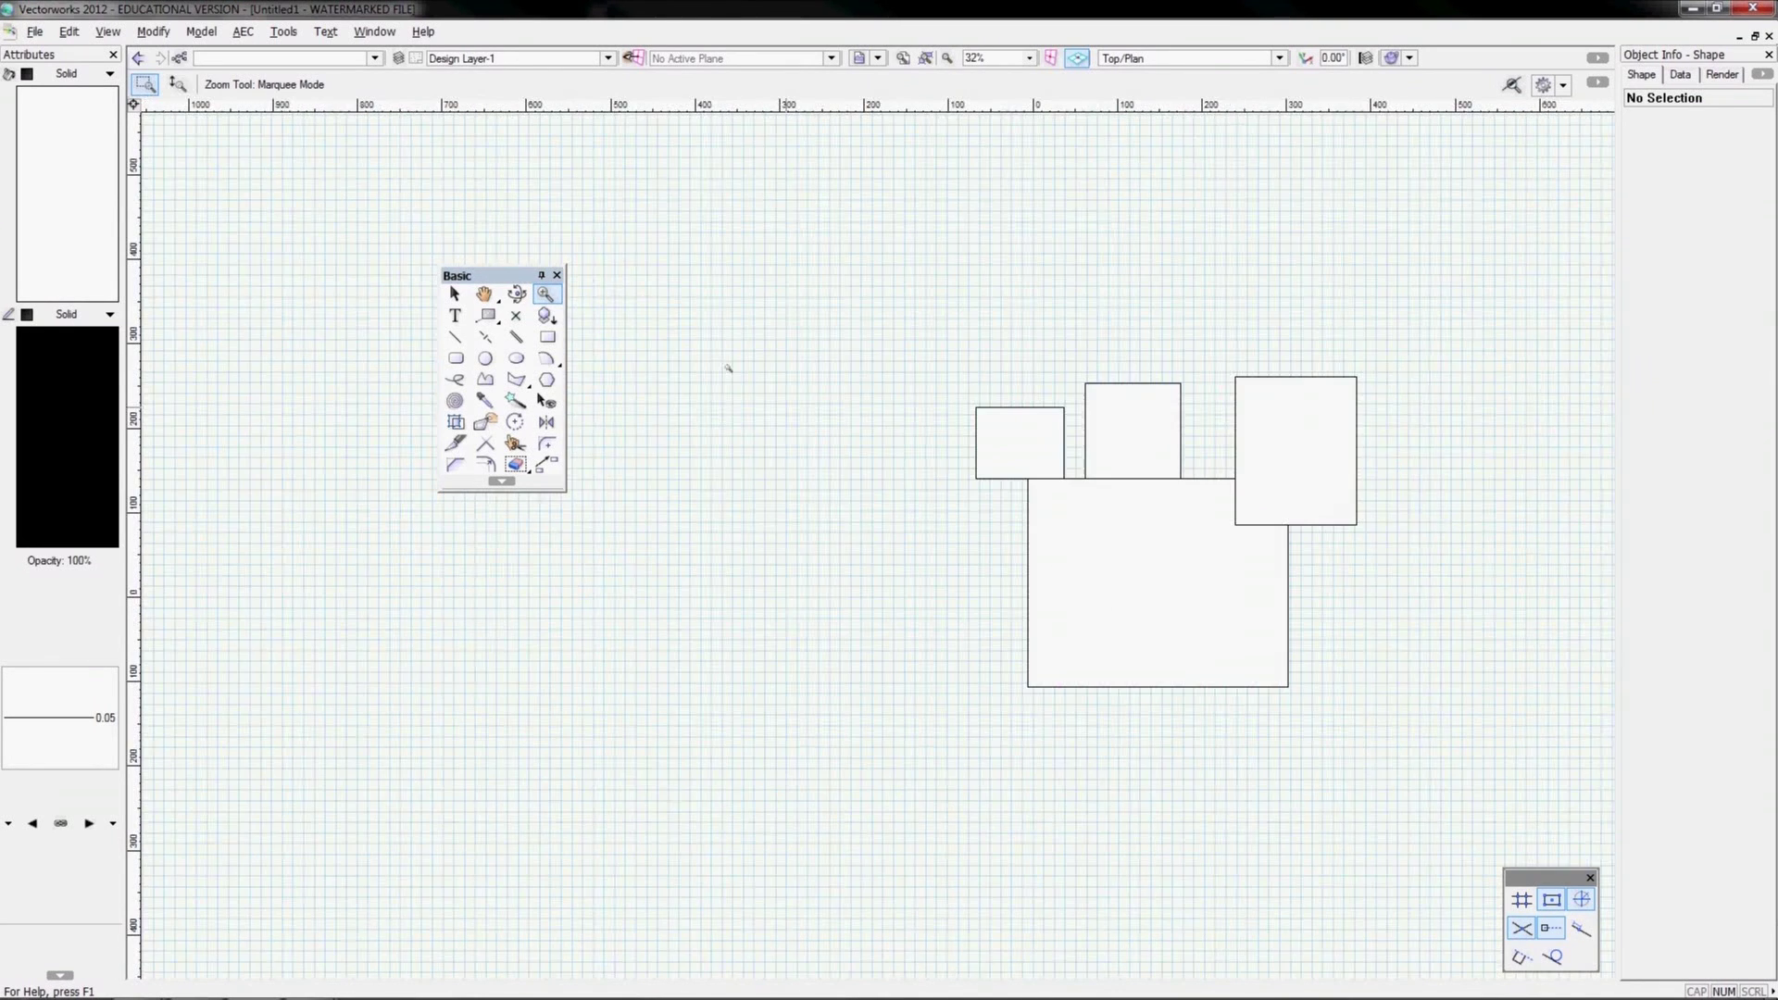
# Step: Zoom the drawing with the Zoom tool's Interactive mode and centre the rectangles in the view
pyautogui.click(179, 87)
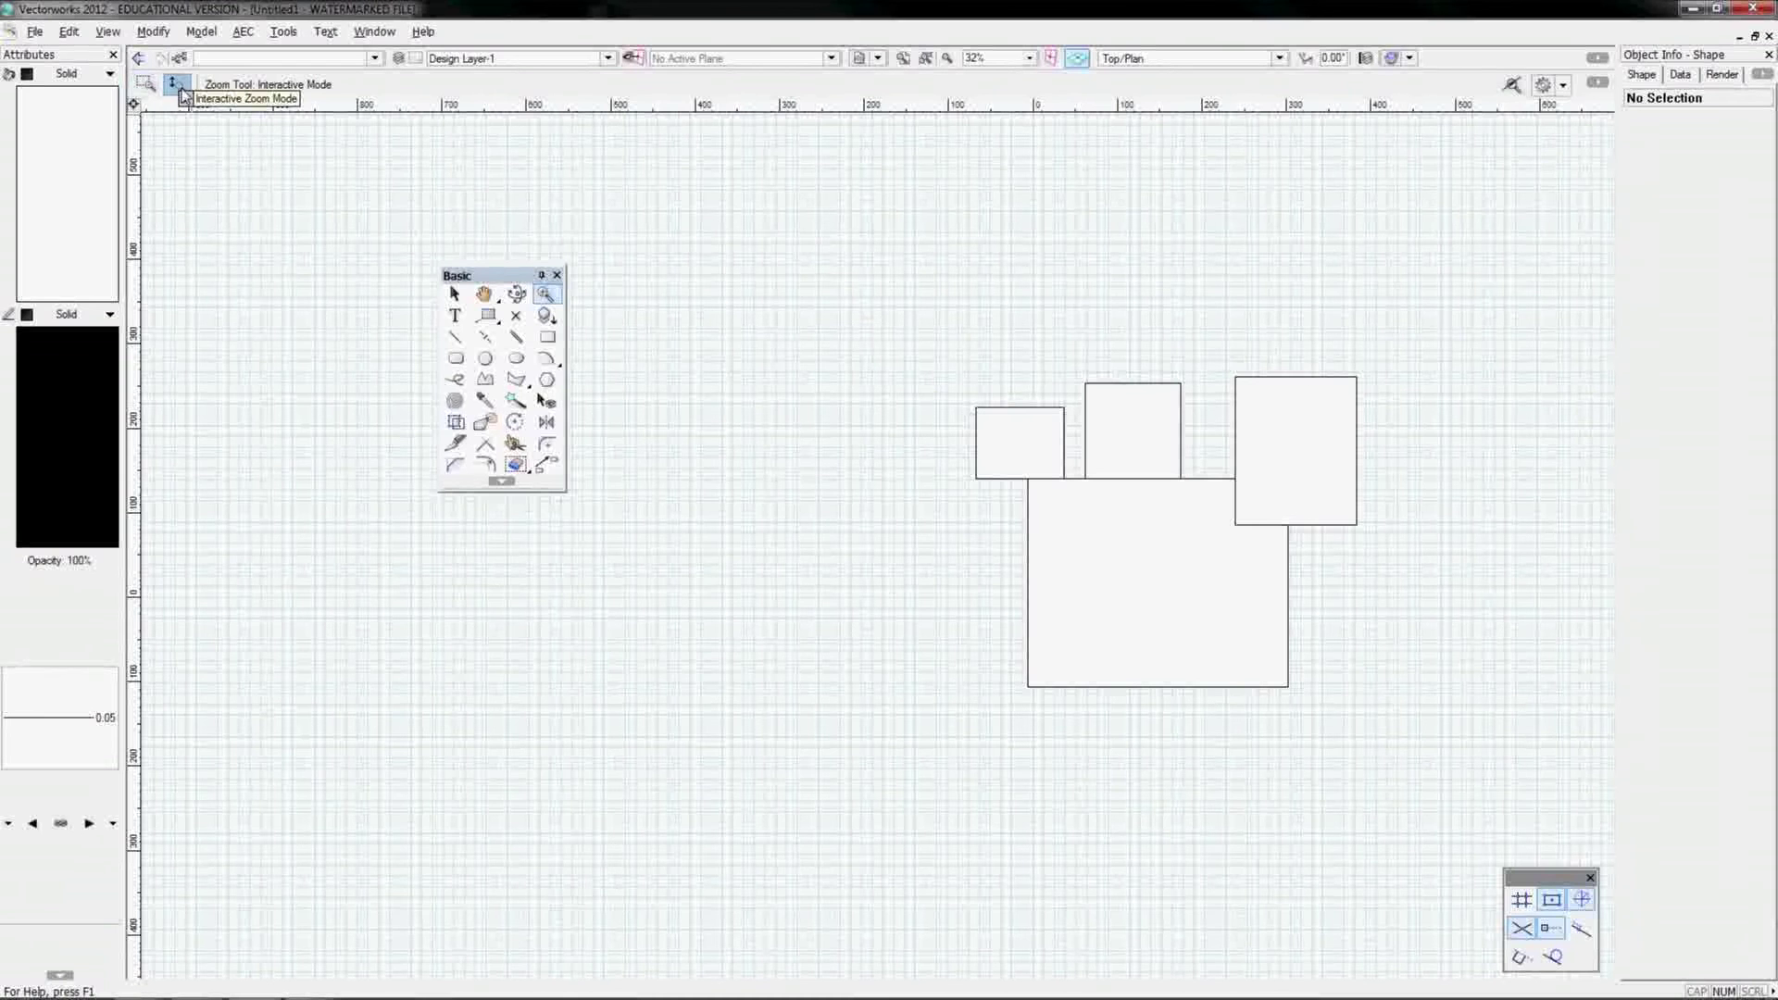
pyautogui.moveTo(1090, 558)
pyautogui.mouseDown()
pyautogui.moveTo(1092, 488)
pyautogui.moveTo(1103, 675)
pyautogui.moveTo(968, 576)
pyautogui.moveTo(971, 515)
pyautogui.moveTo(976, 669)
pyautogui.mouseUp()
pyautogui.moveTo(1024, 506); pyautogui.dragTo(813, 502, button='middle')
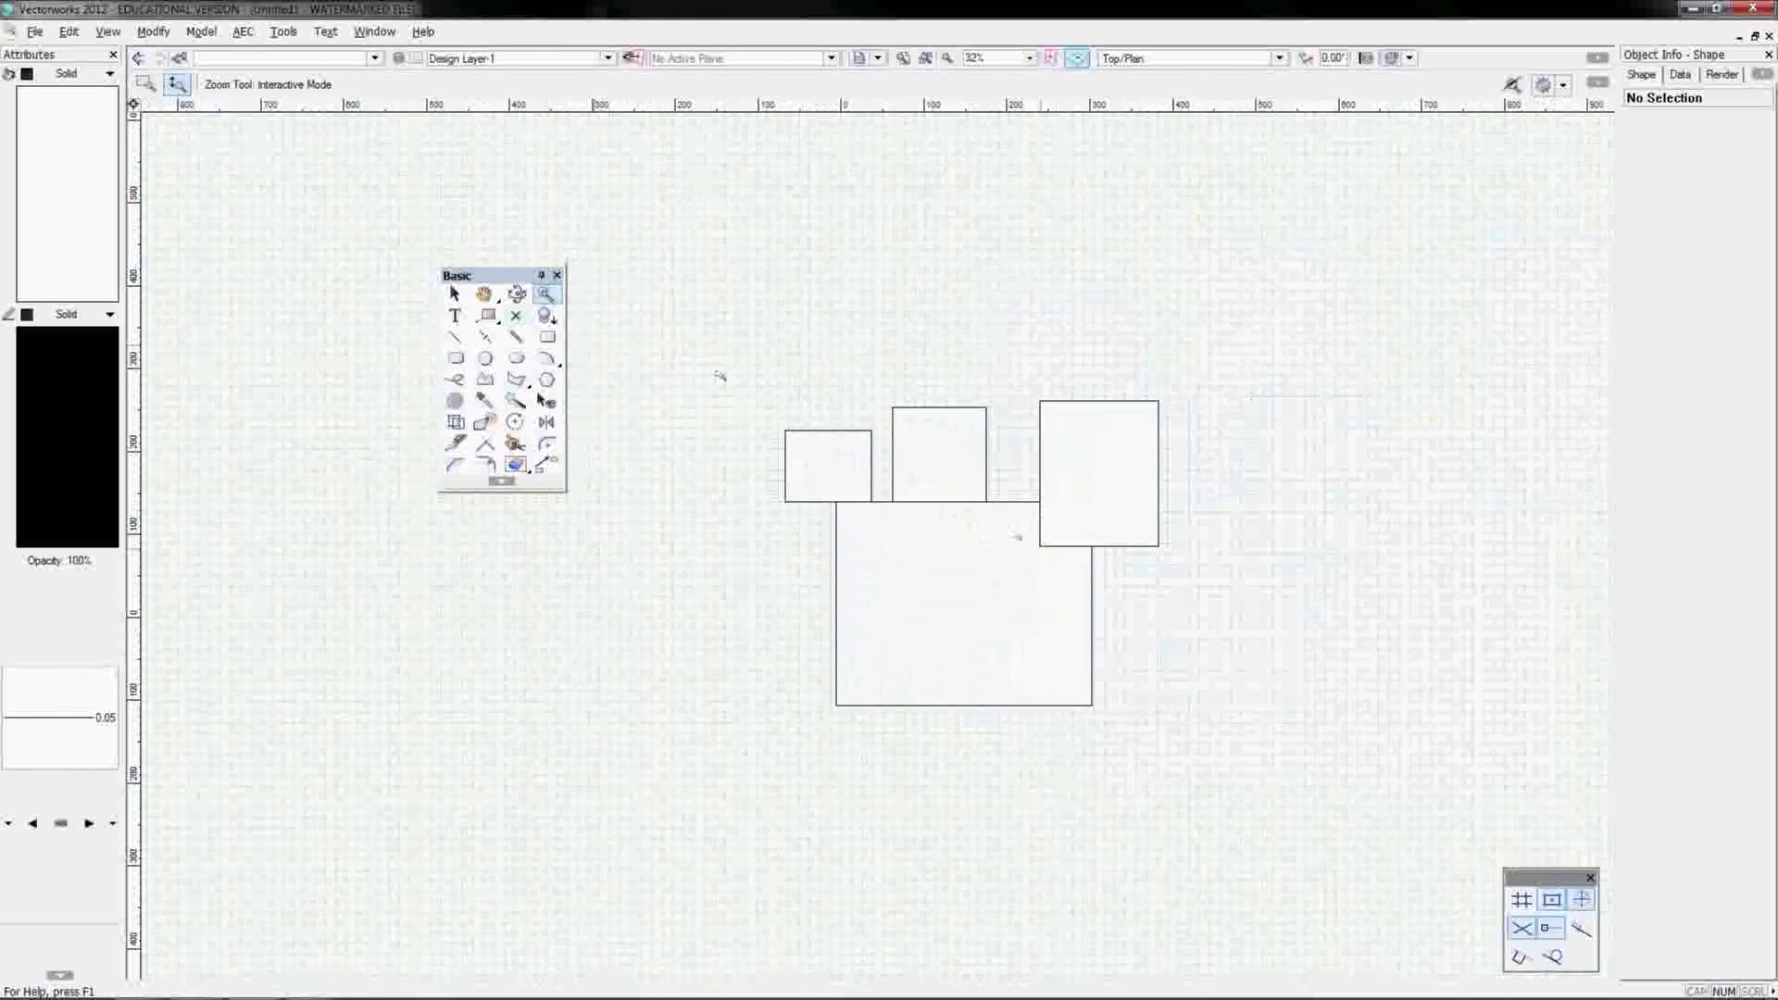
pyautogui.scroll(2, 952, 560)
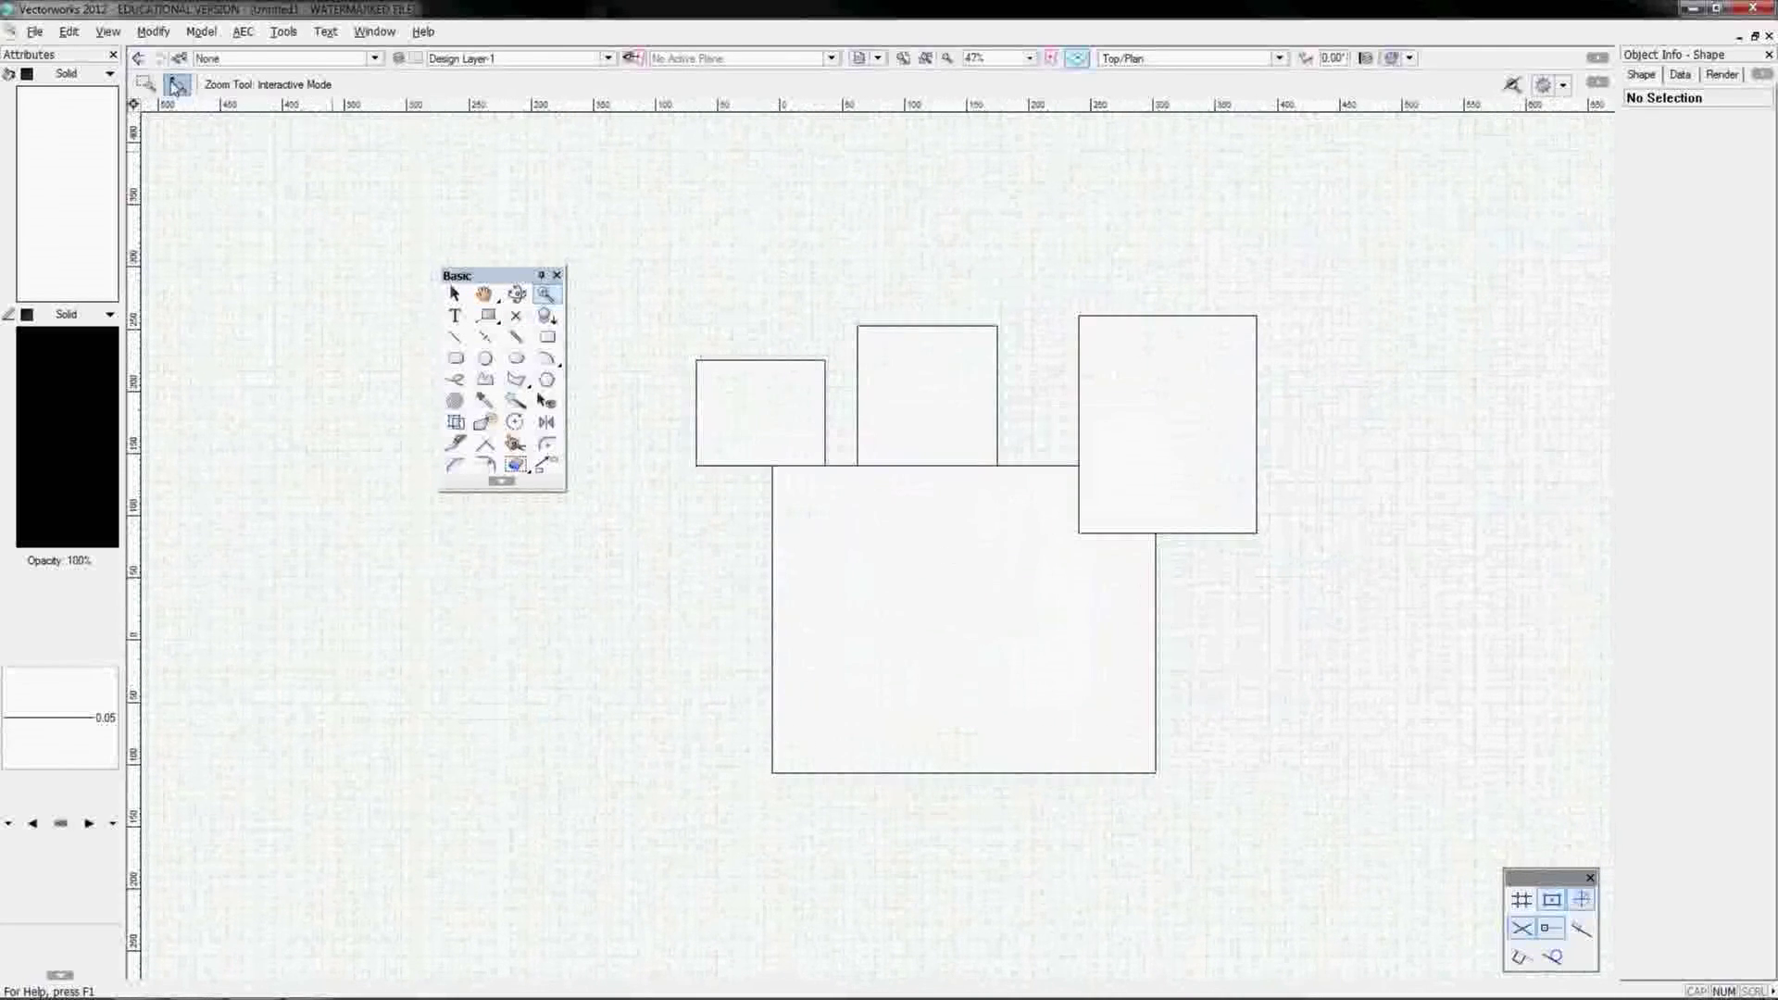
# Step: Return to the Selection tool and zoom in and out around the upper edge of the large rectangle
pyautogui.press('x')
pyautogui.scroll(-4, 933, 472)
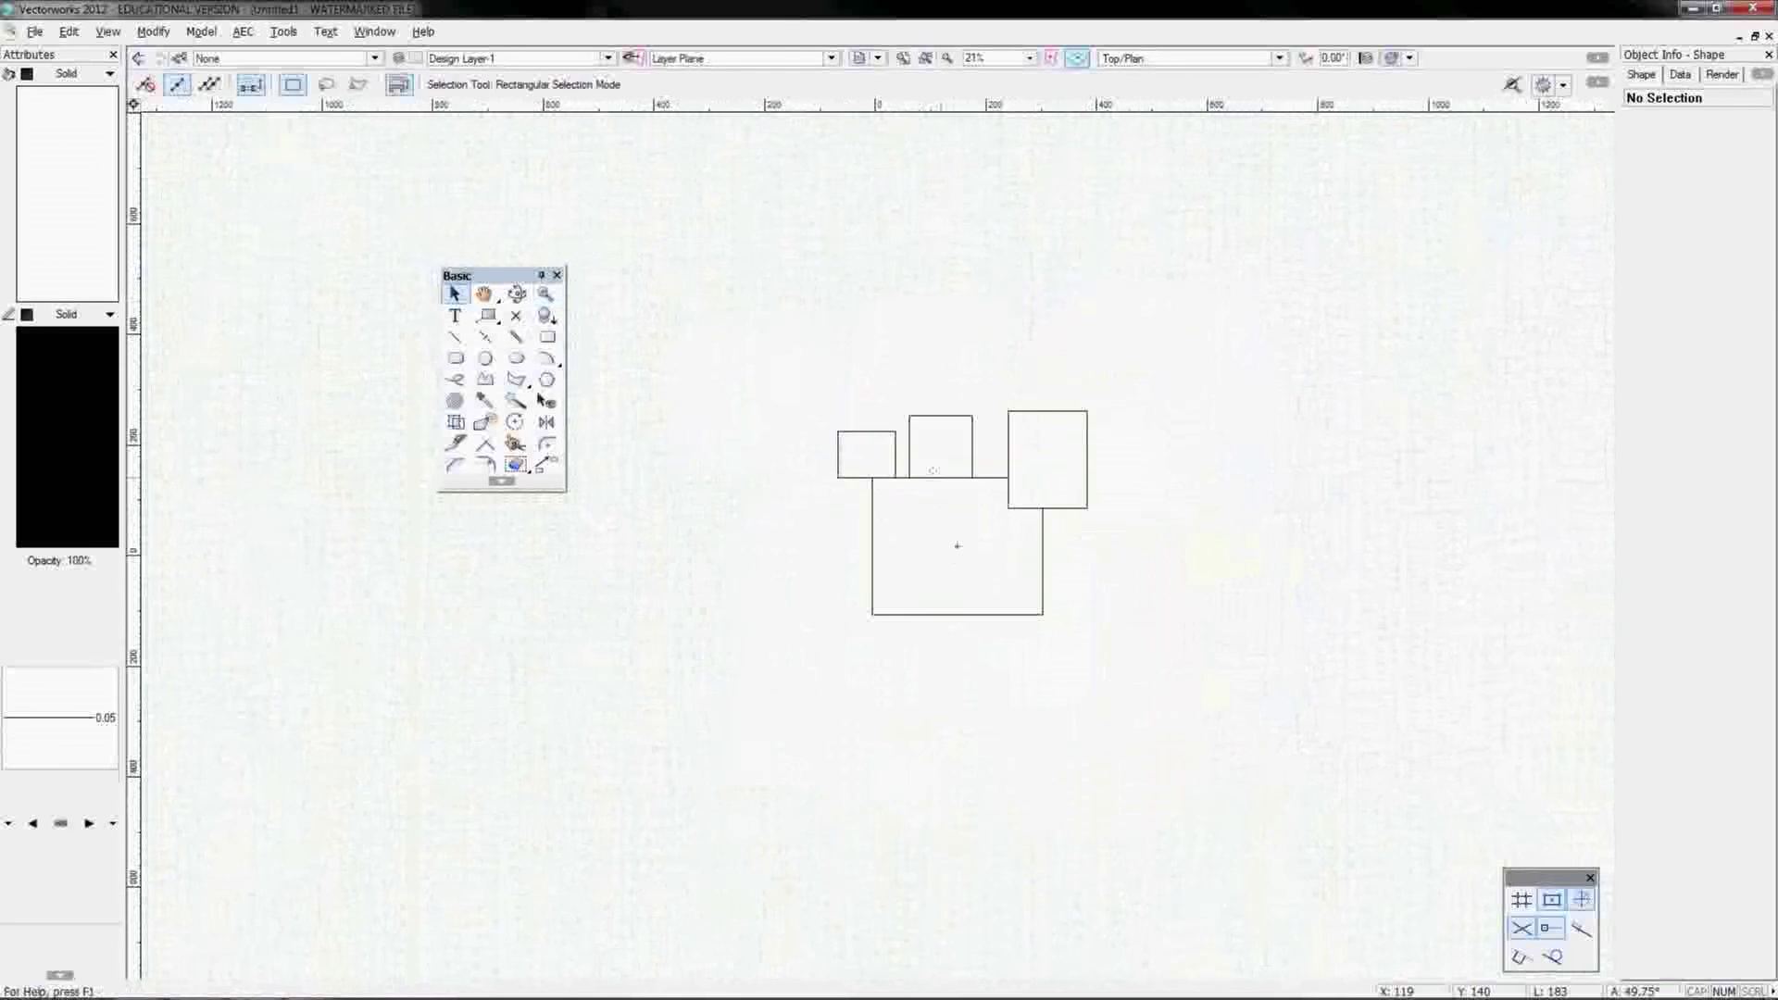
pyautogui.scroll(4, 933, 471)
pyautogui.scroll(-2, 981, 471)
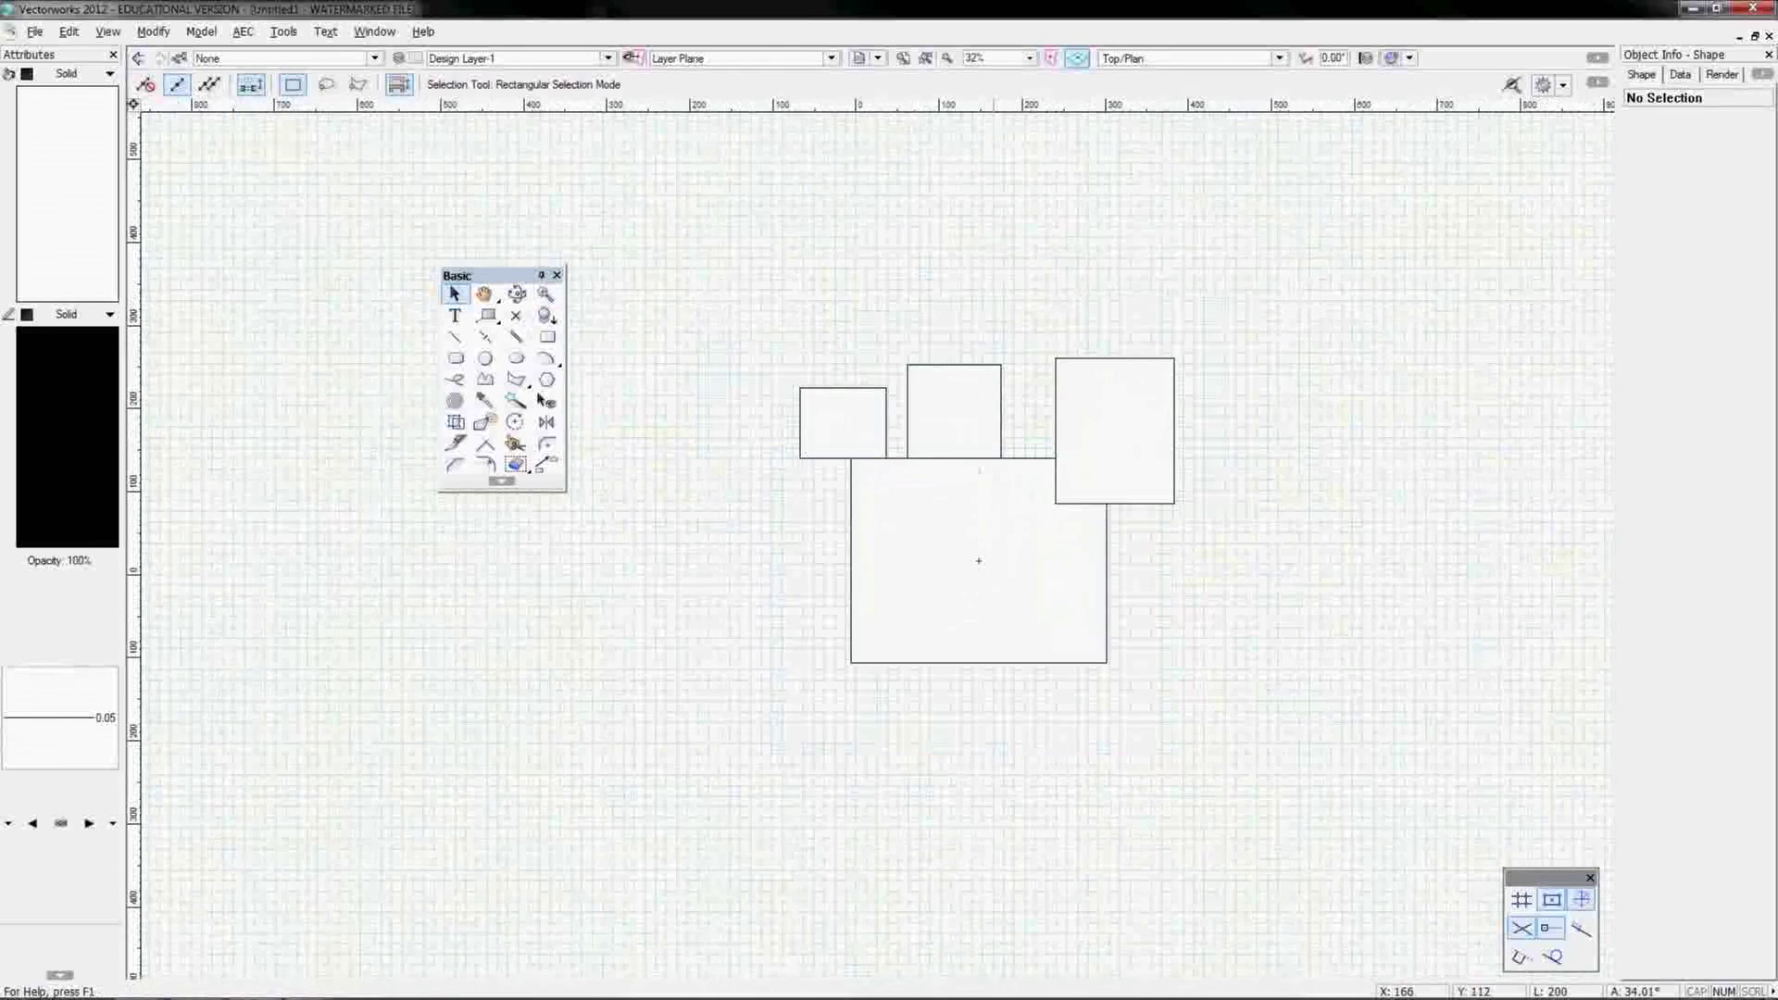
pyautogui.scroll(2, 979, 560)
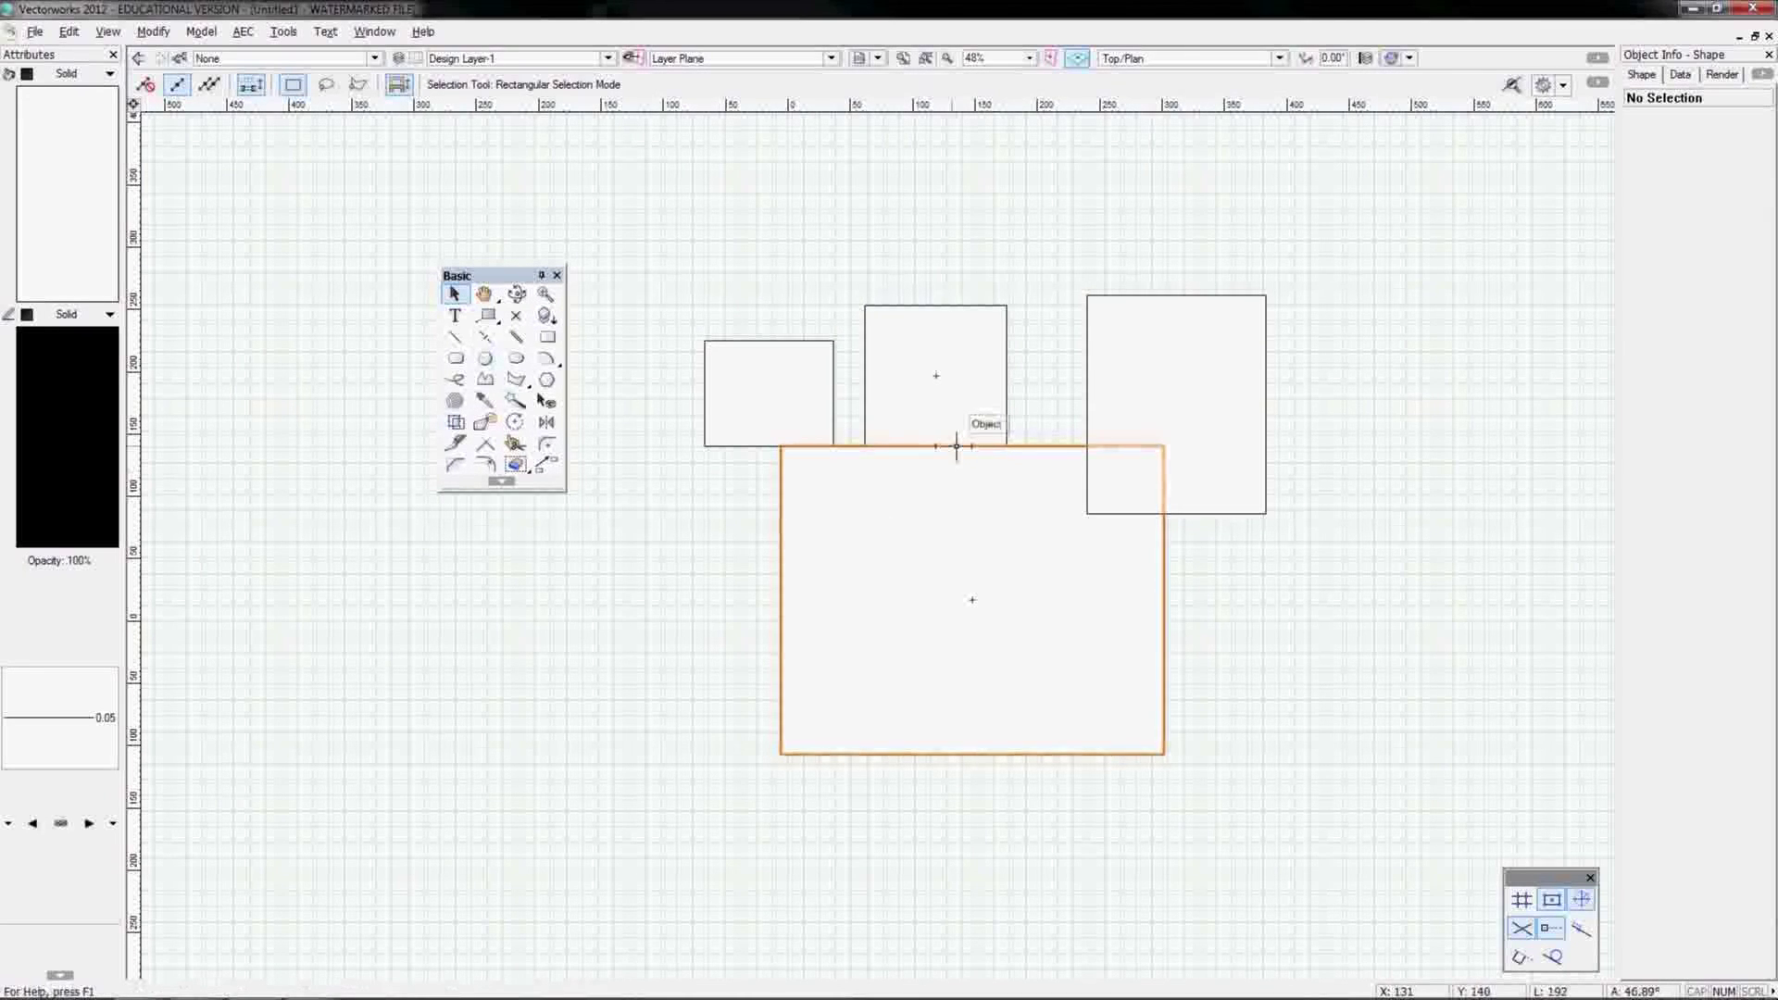
# Step: Place a short 12 pt Arial text above the leftmost small rectangle and delete it
pyautogui.click(454, 317)
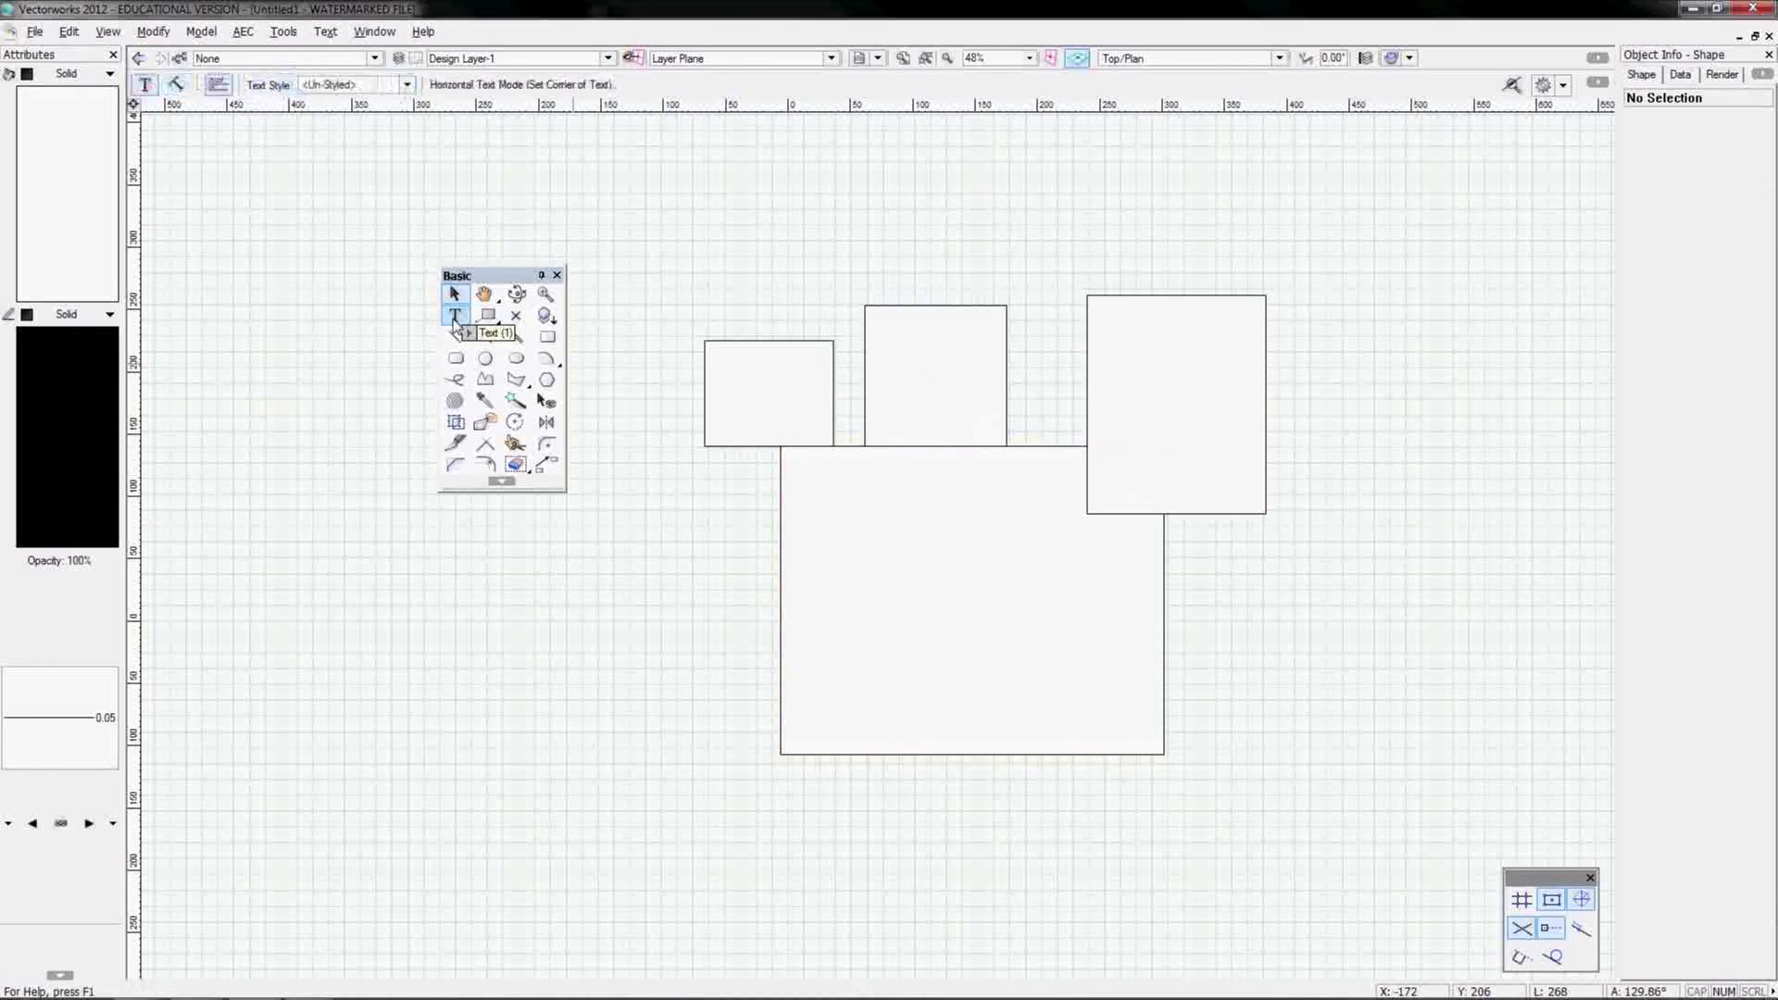
pyautogui.click(665, 235)
pyautogui.click(665, 234)
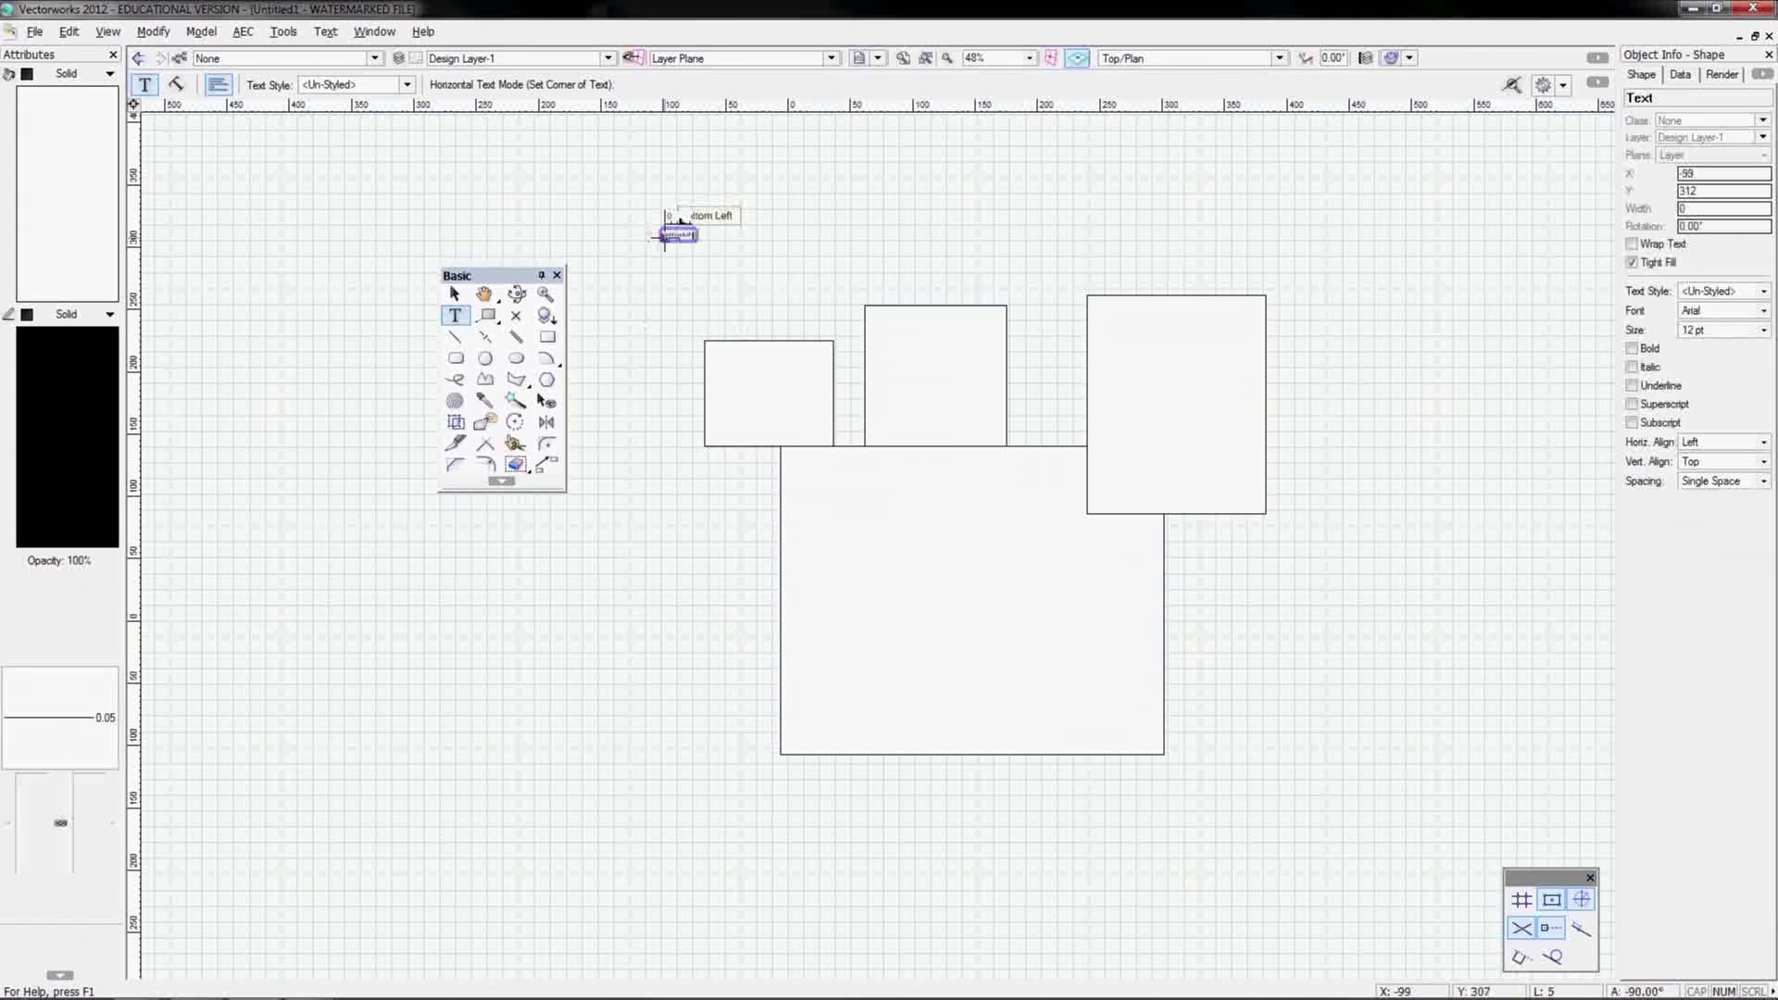
pyautogui.press('Escape')
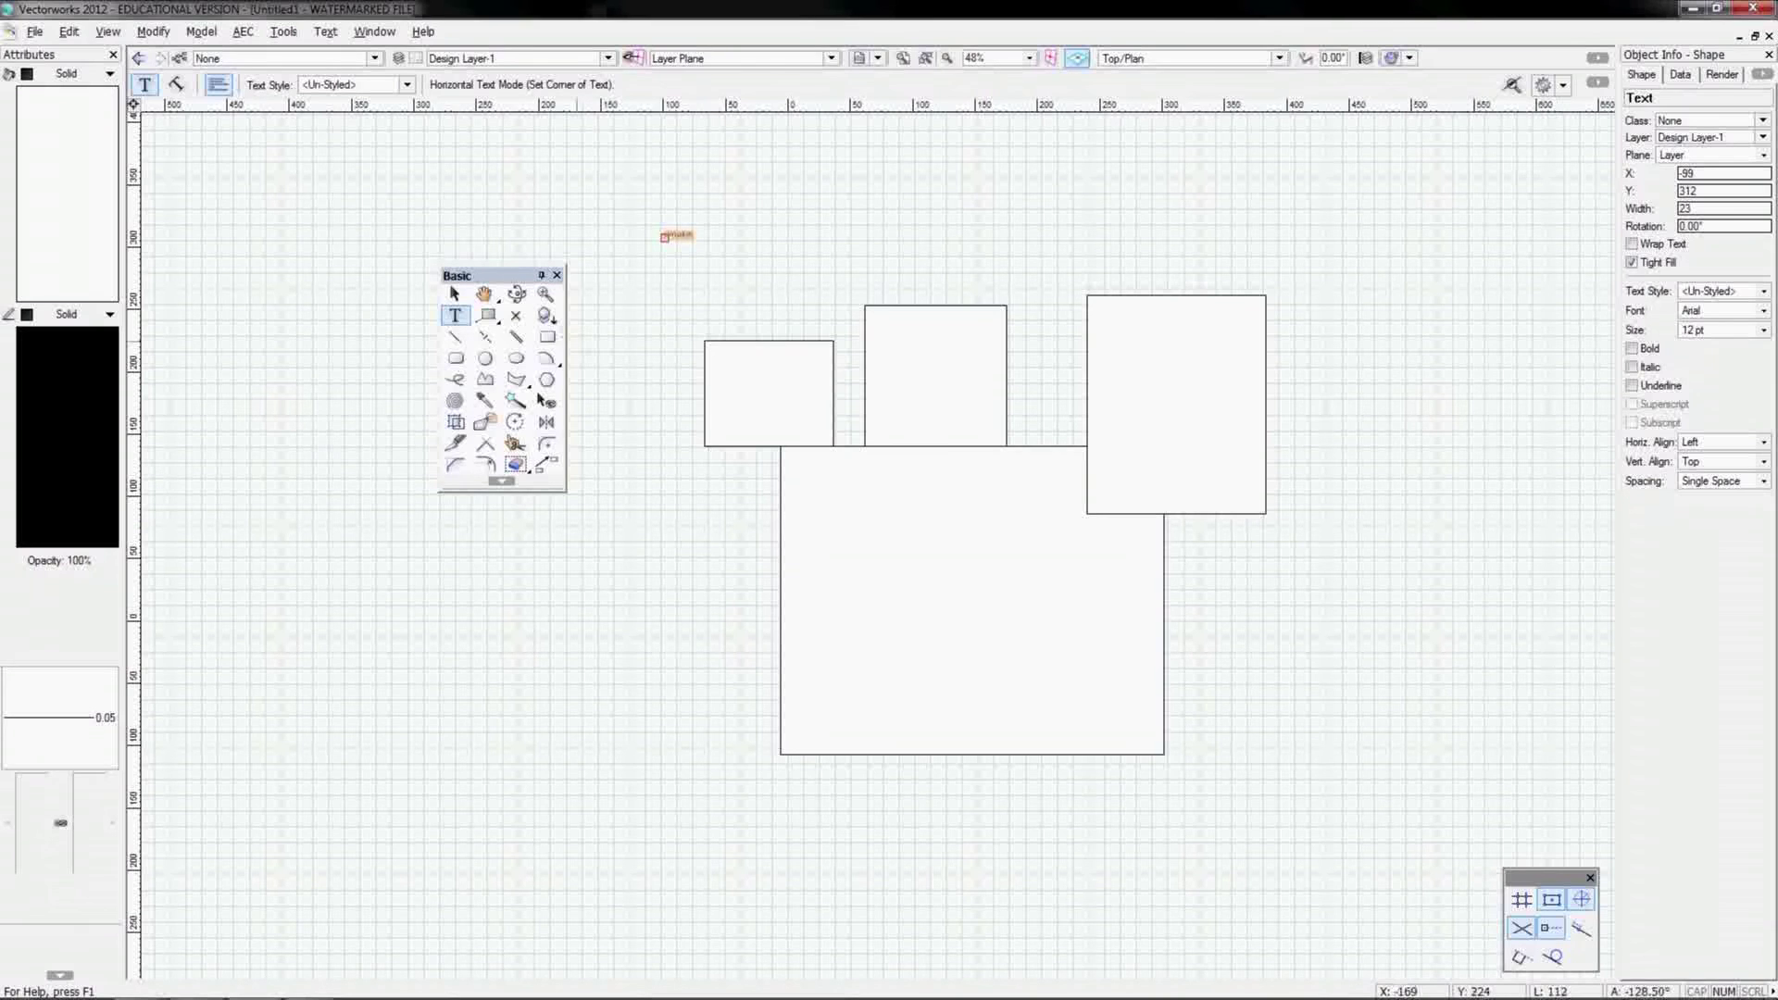
pyautogui.press('Delete')
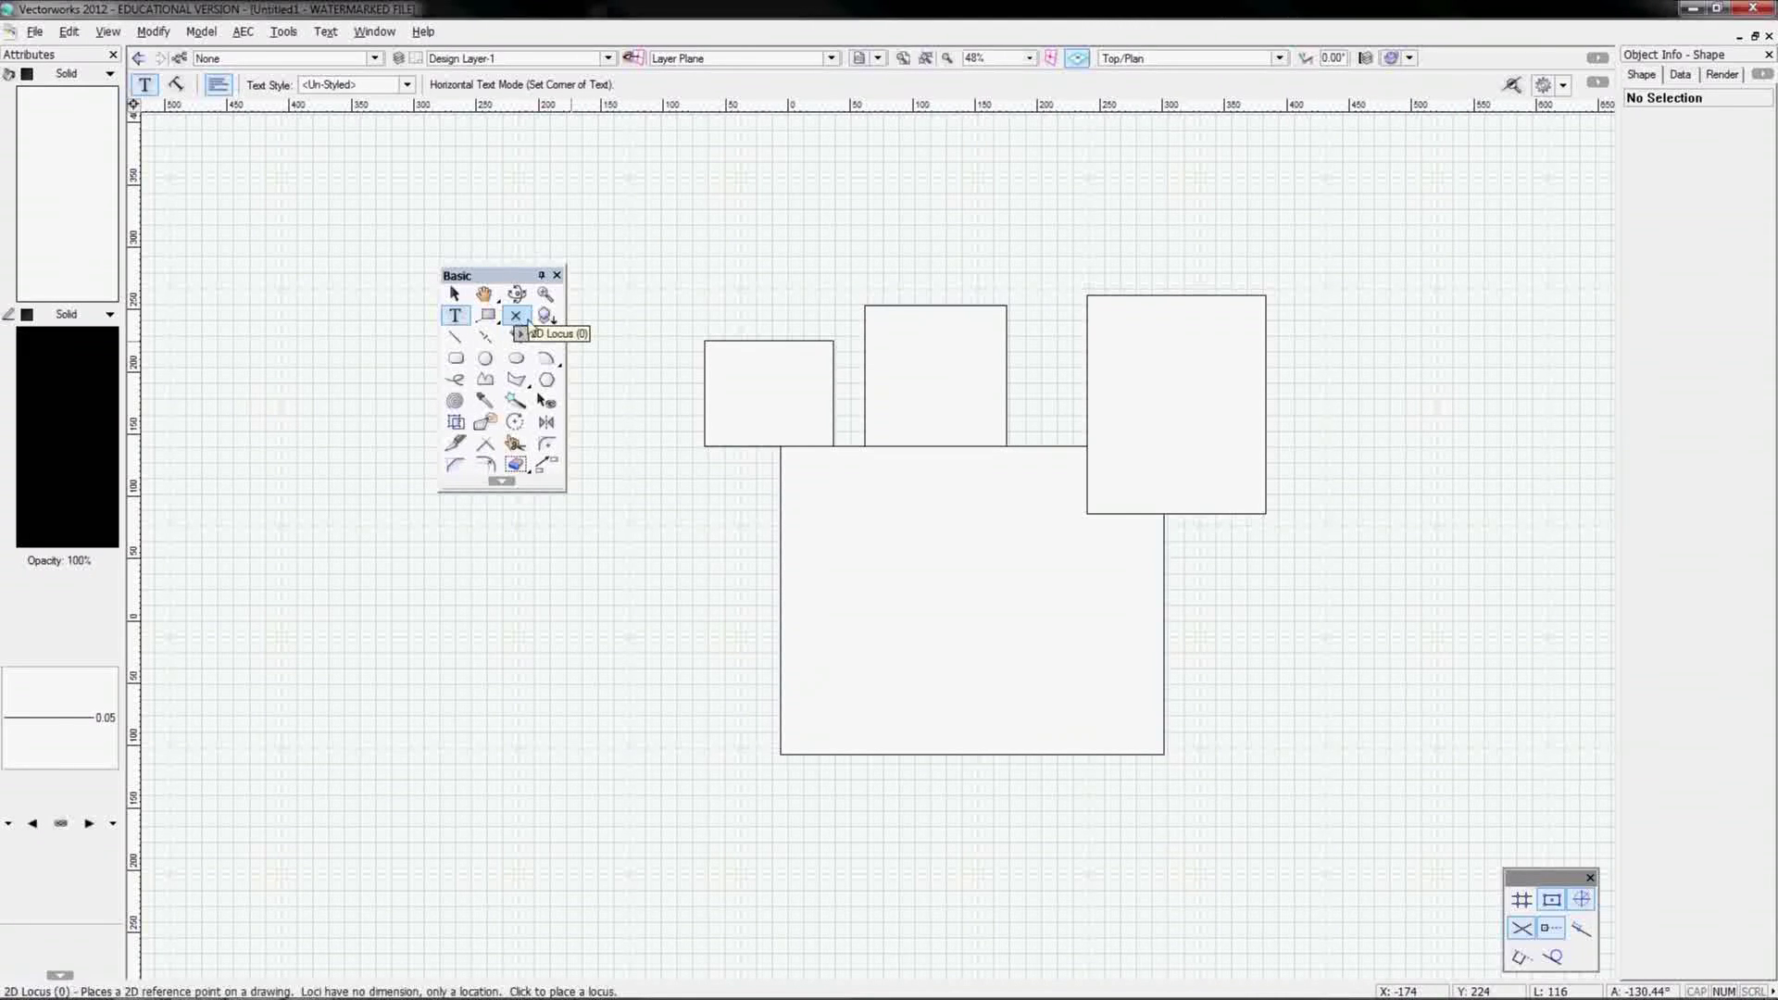
# Step: Draw a vertical line about 235 mm and two horizontal lines about 232 mm and 211 mm long beside the rectangles, declining the backup copy
pyautogui.click(457, 340)
pyautogui.click(630, 616)
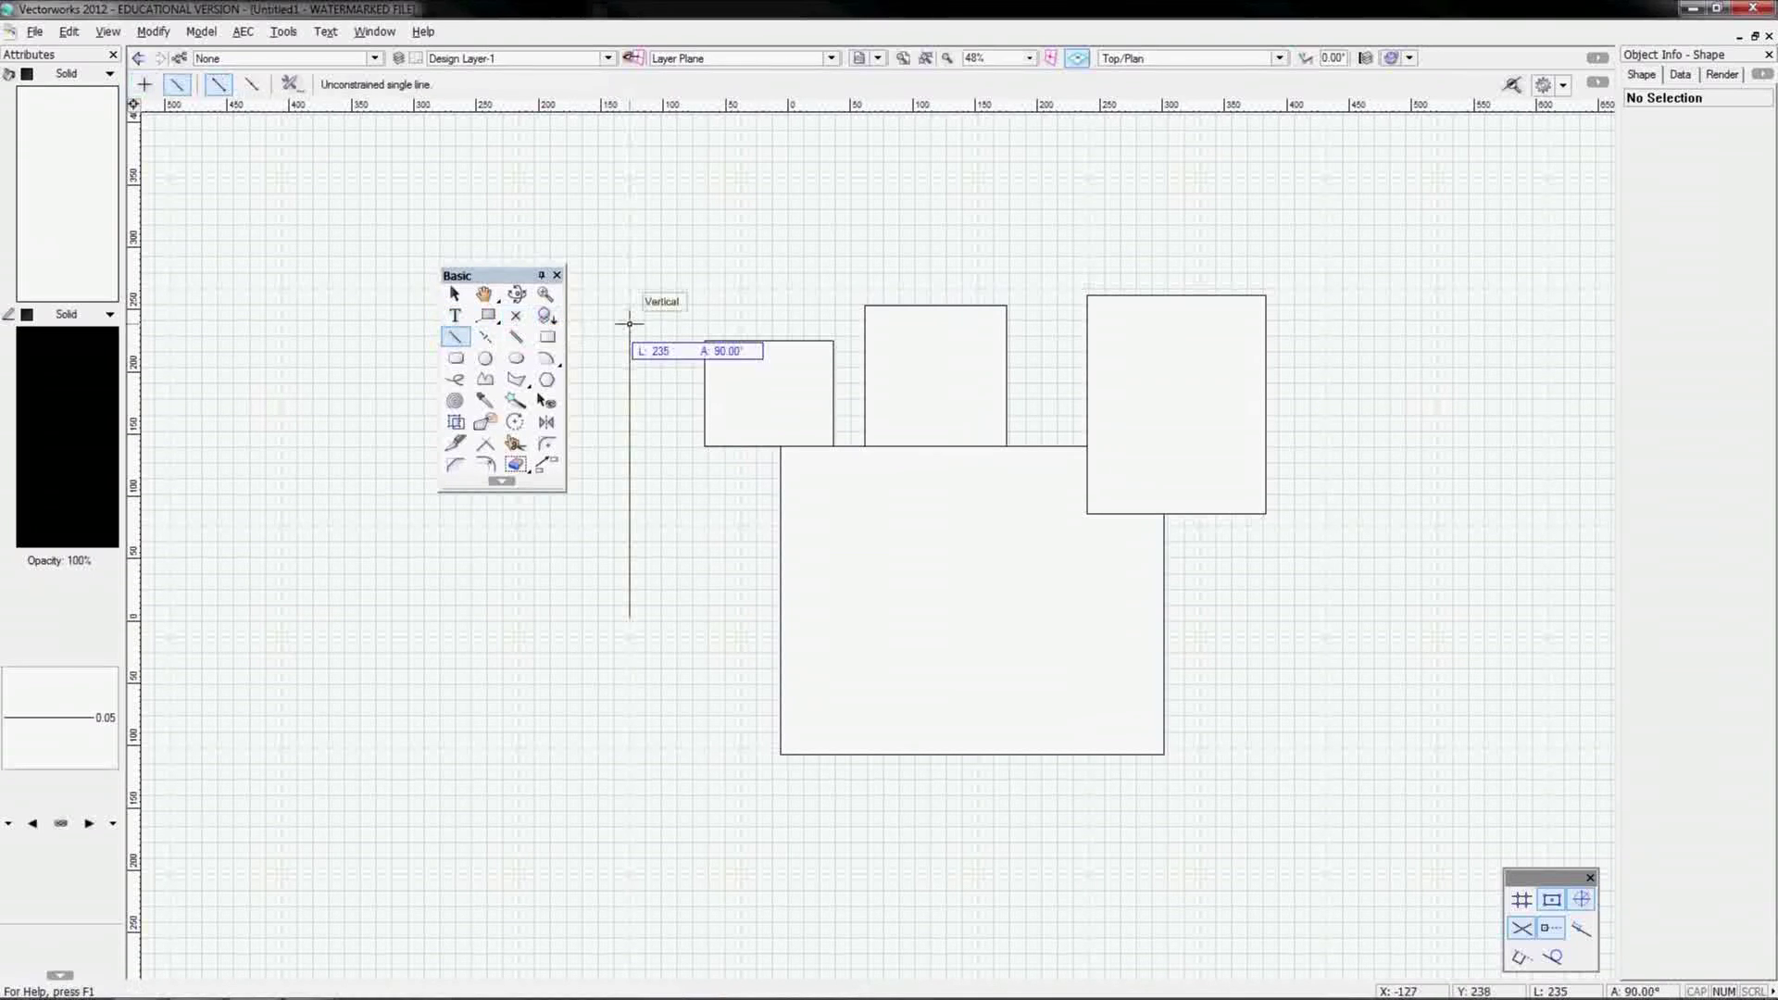
pyautogui.click(630, 323)
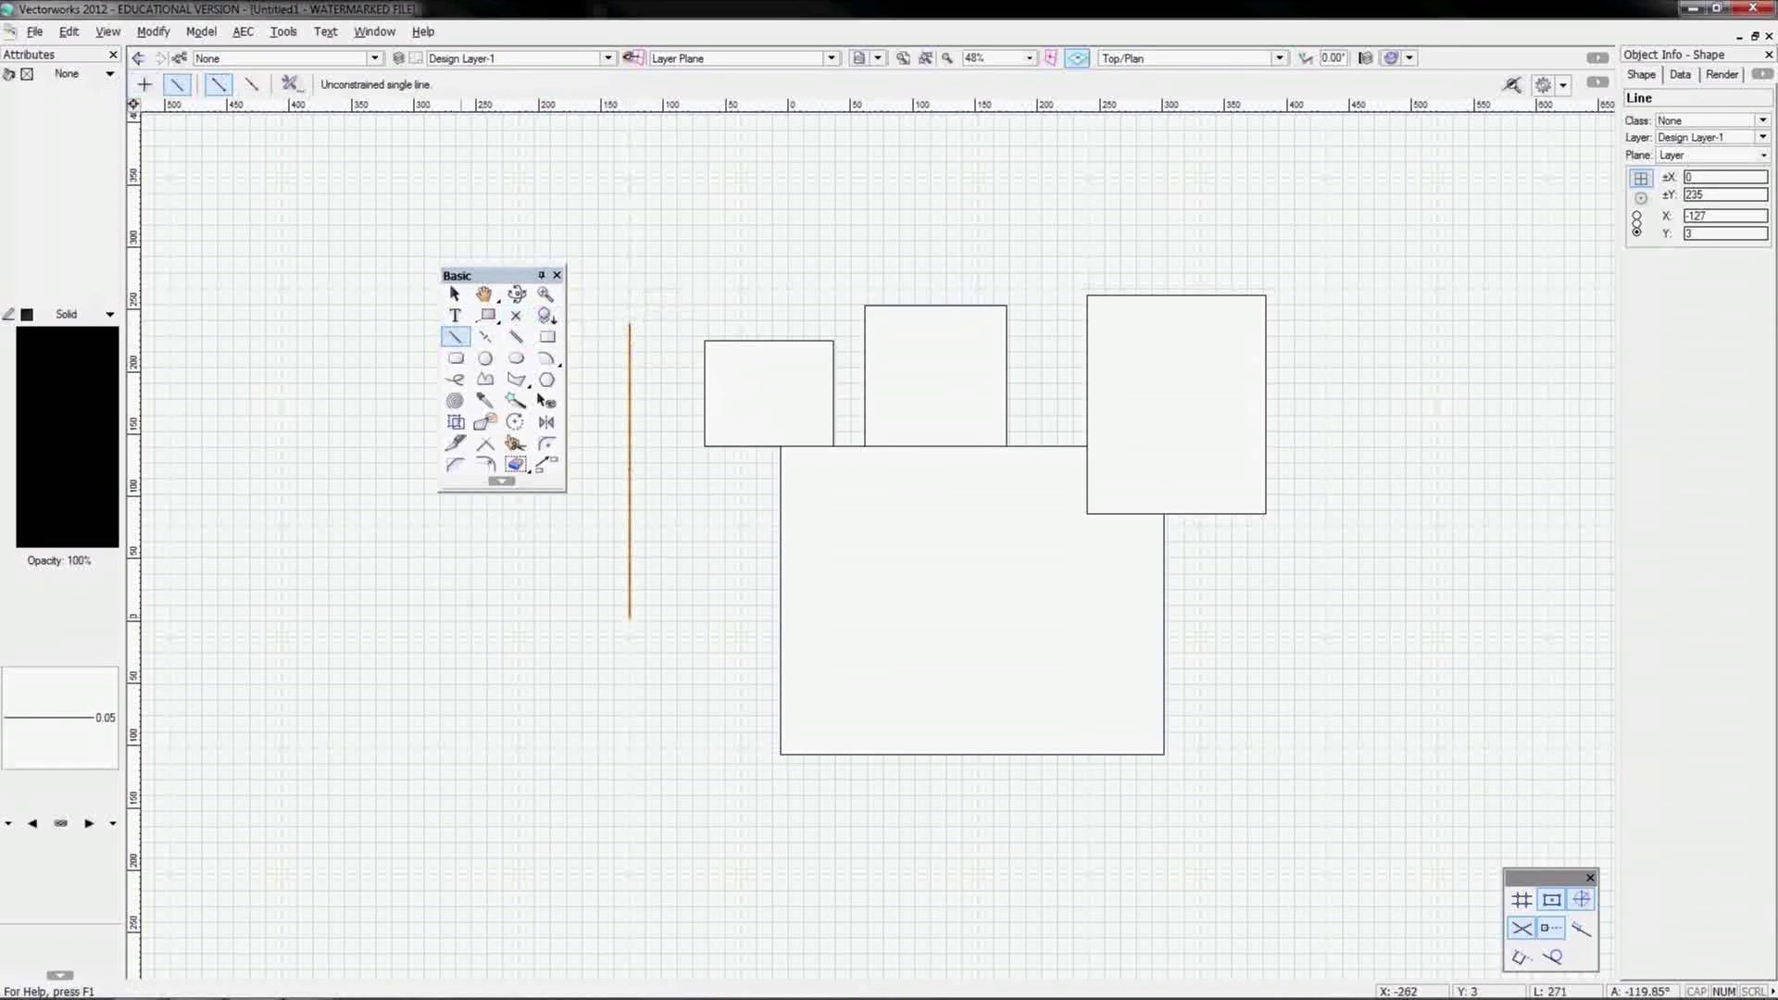
pyautogui.click(463, 623)
pyautogui.click(750, 623)
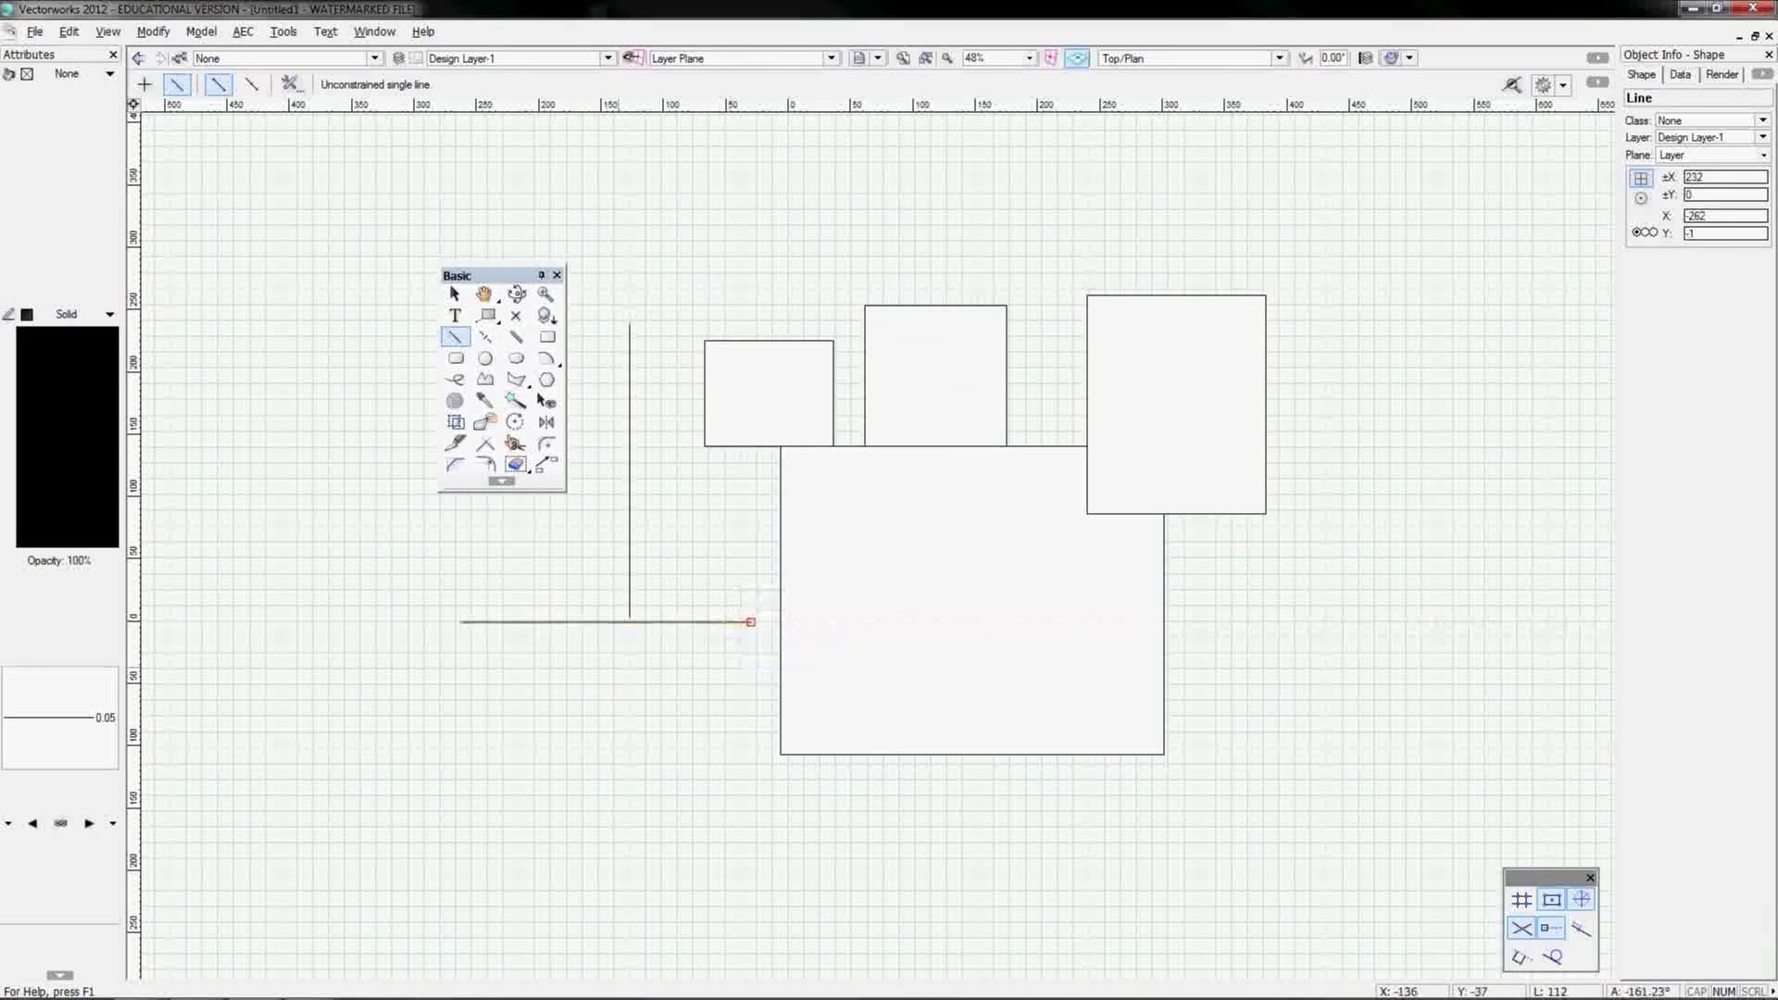
pyautogui.click(472, 790)
pyautogui.click(735, 790)
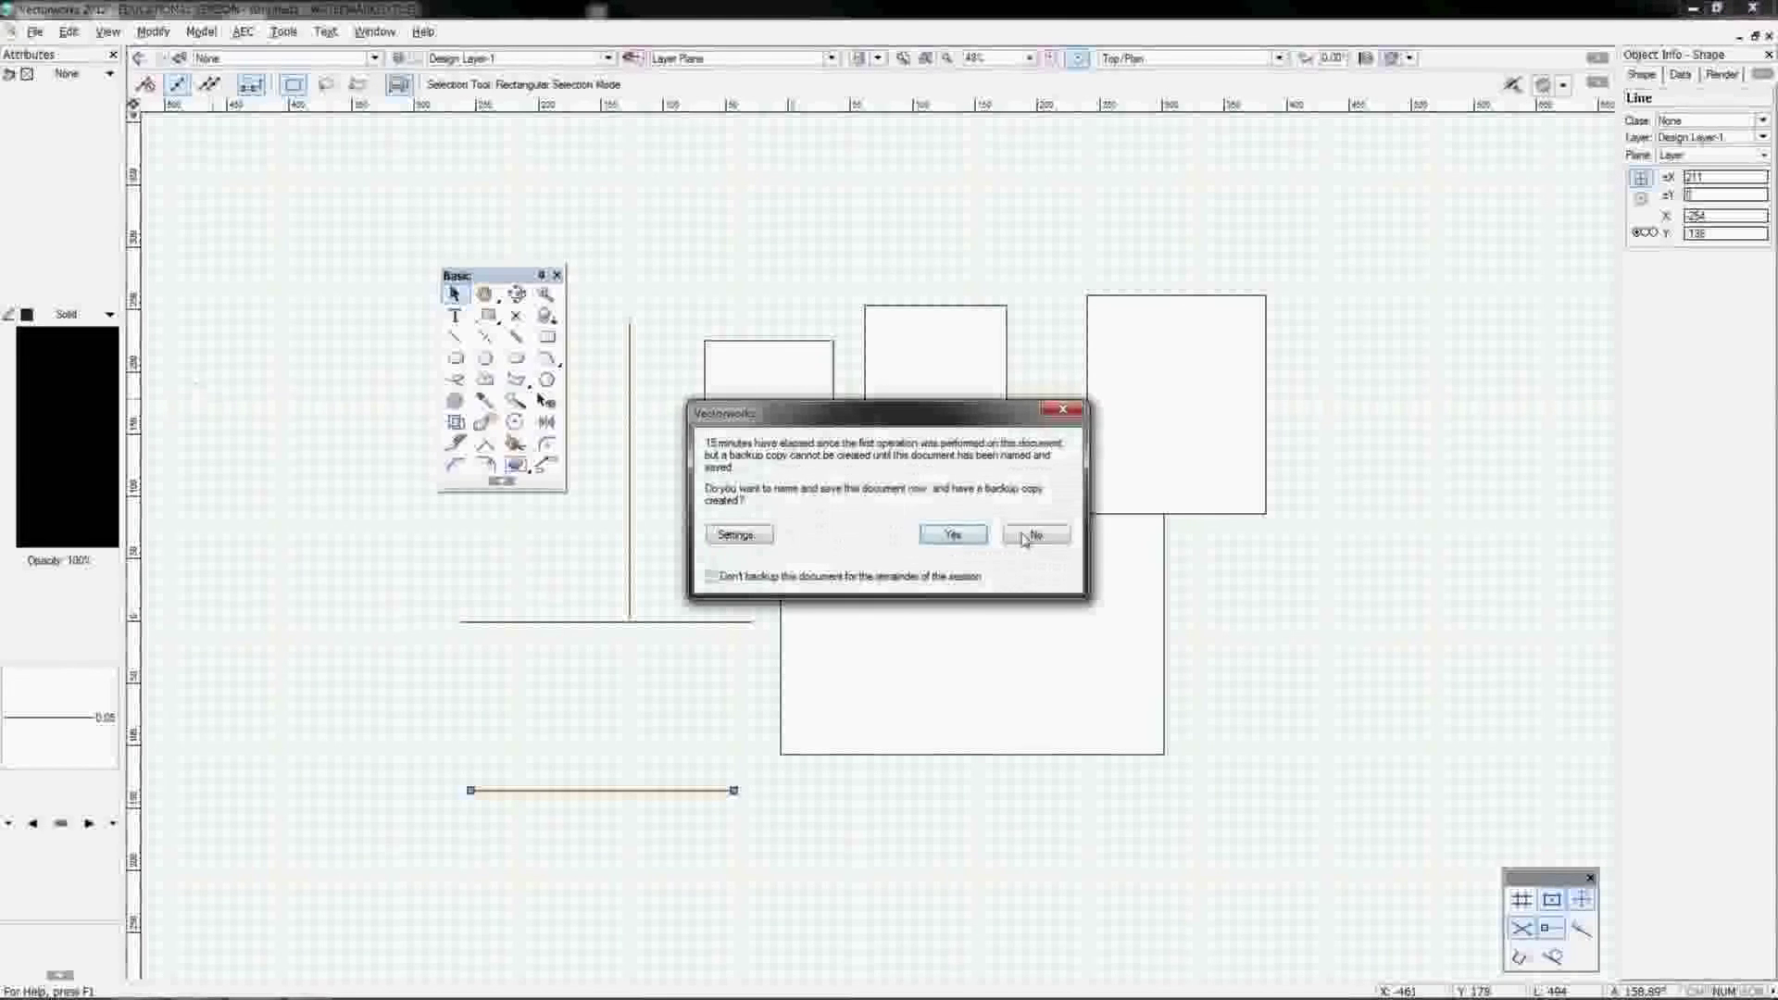
pyautogui.click(1024, 539)
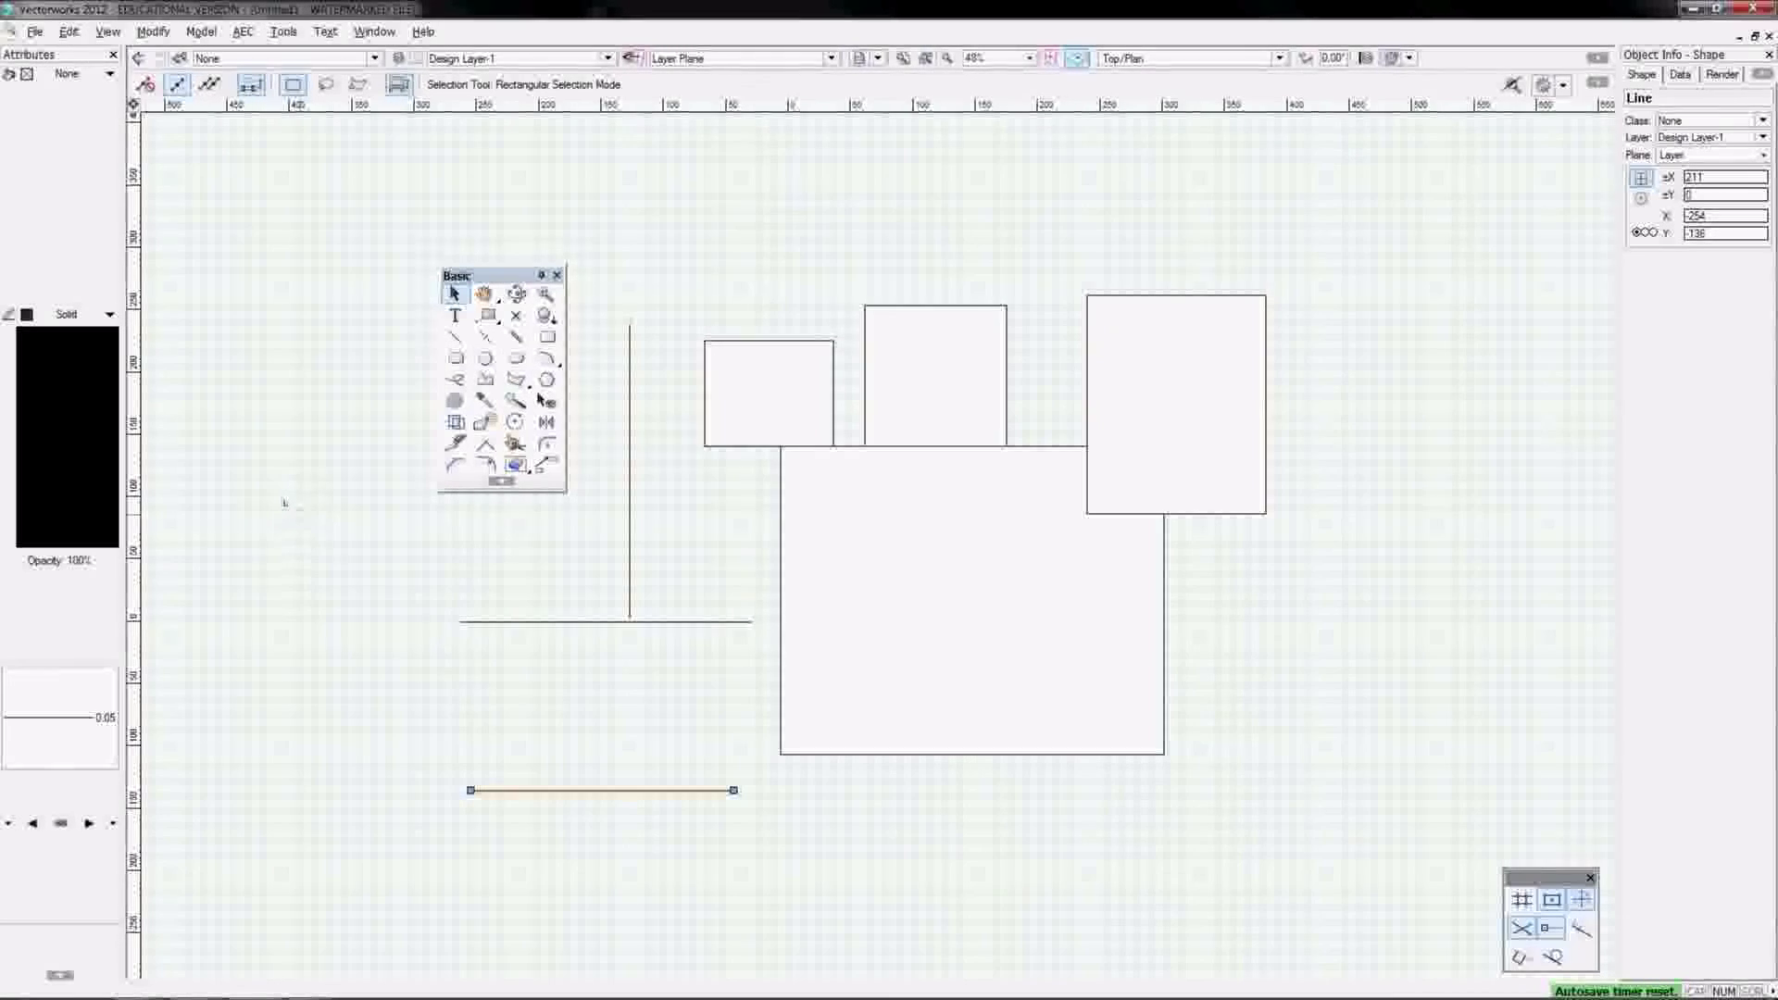
# Step: Select all the rectangles and lines with a marquee and delete them
pyautogui.press('i')
pyautogui.click(549, 339)
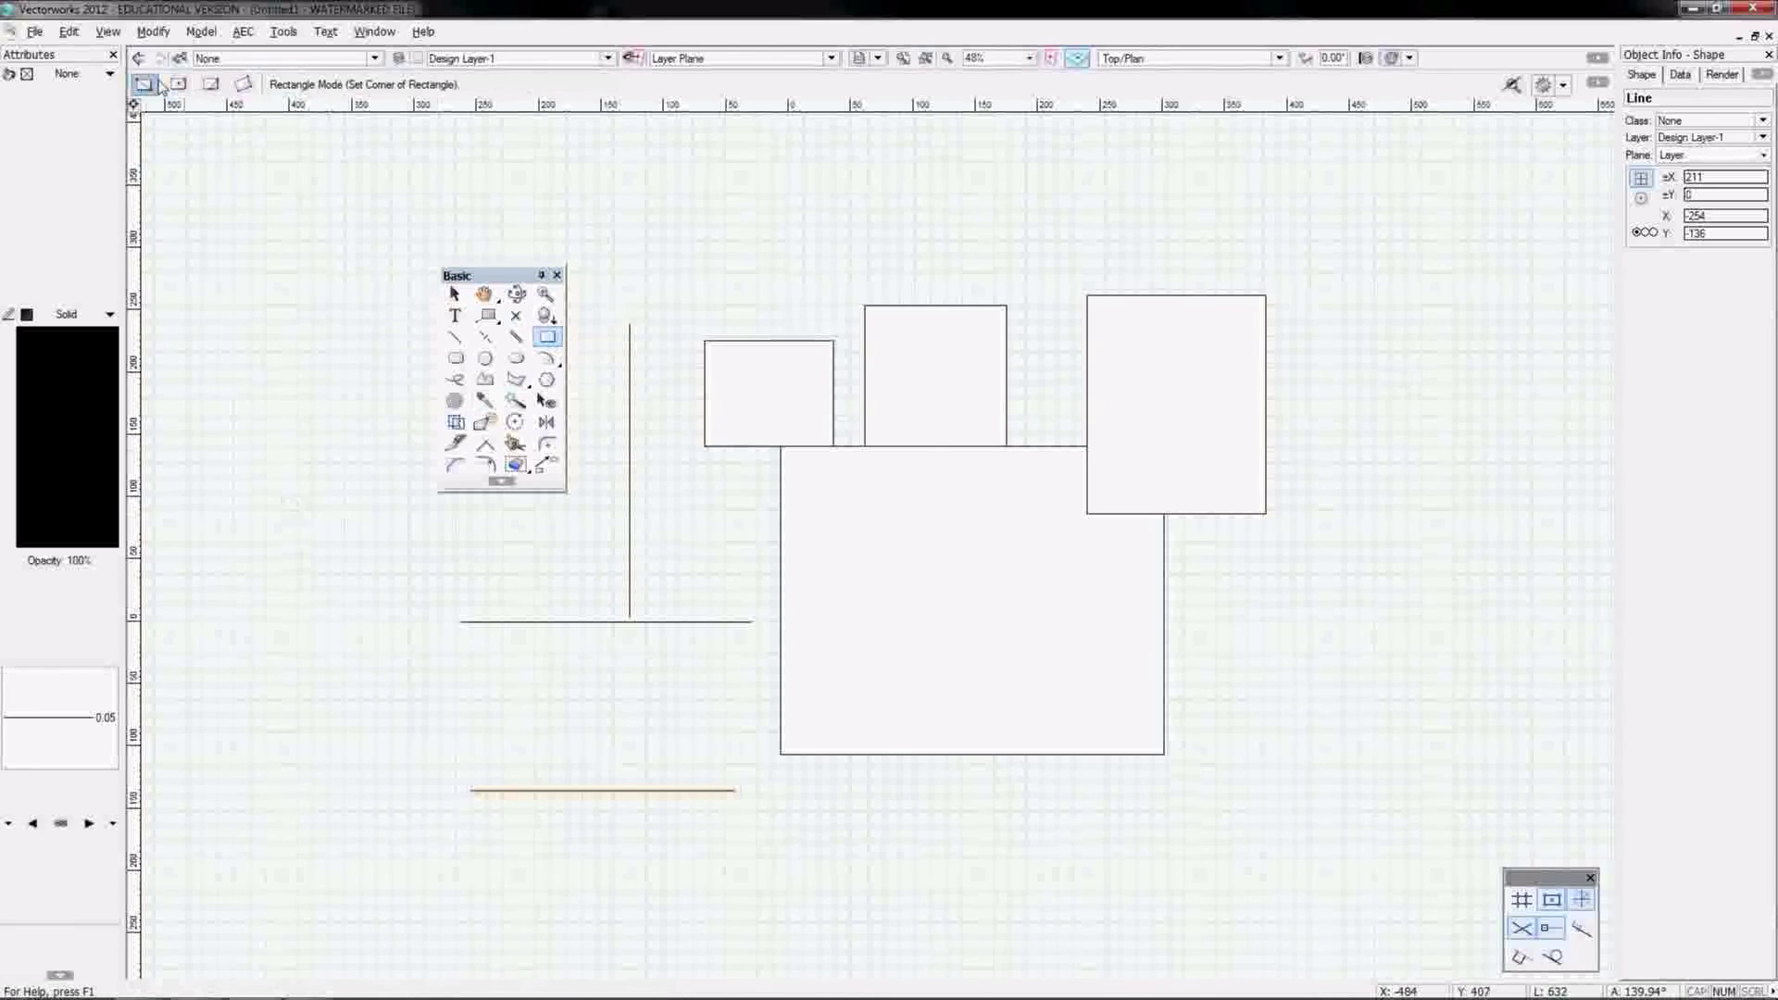
pyautogui.click(453, 292)
pyautogui.moveTo(319, 170); pyautogui.dragTo(1358, 877)
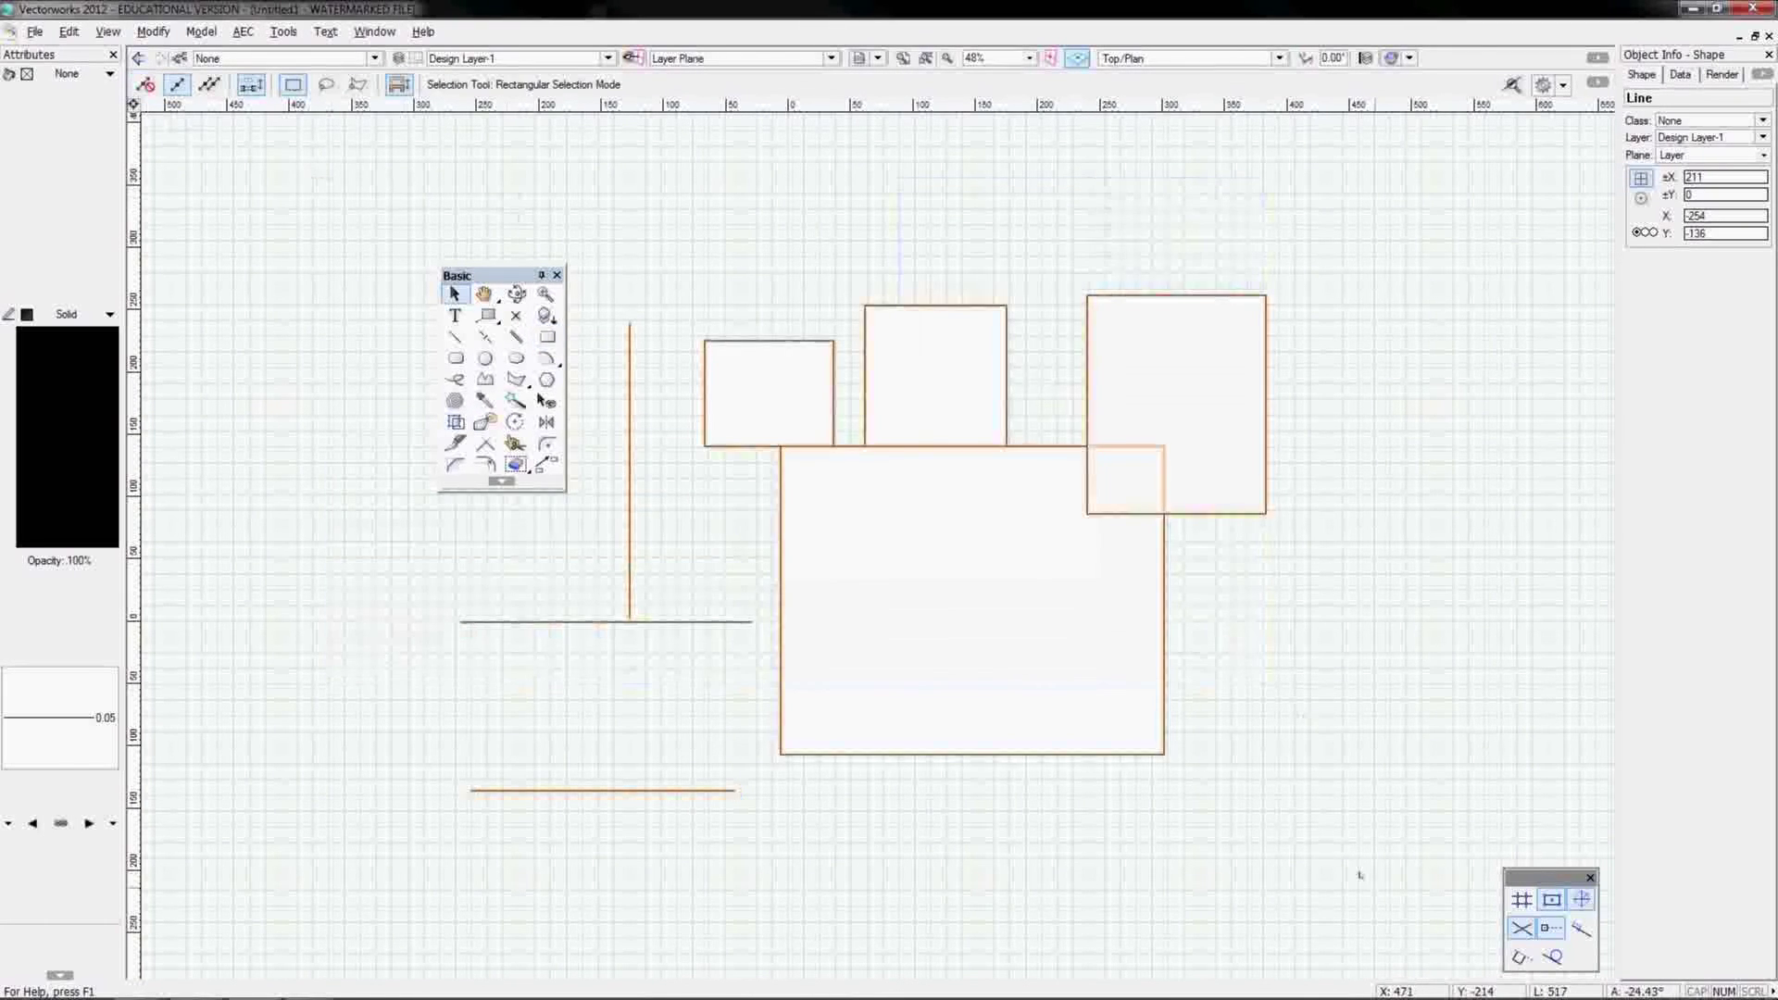
pyautogui.press('Delete')
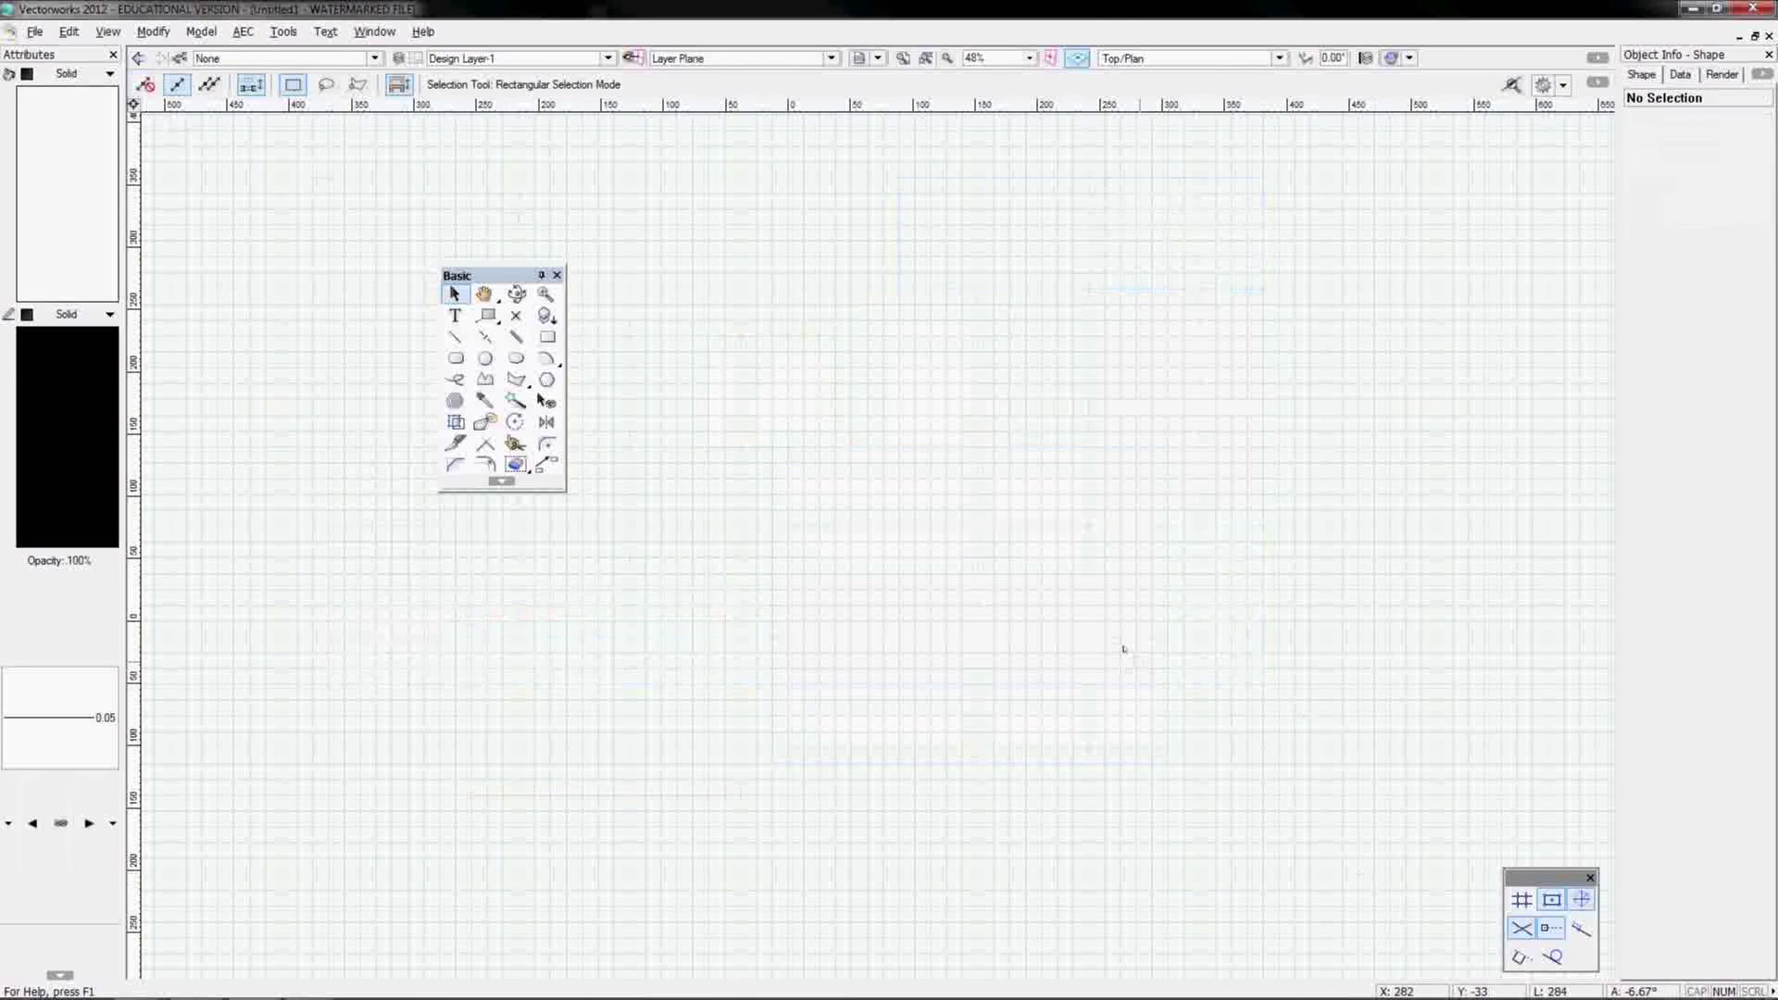
# Step: Draw three separate rectangles by opposite corners, about 245 by 176 mm, 136 by 93 mm and 110 by 83 mm
pyautogui.click(548, 338)
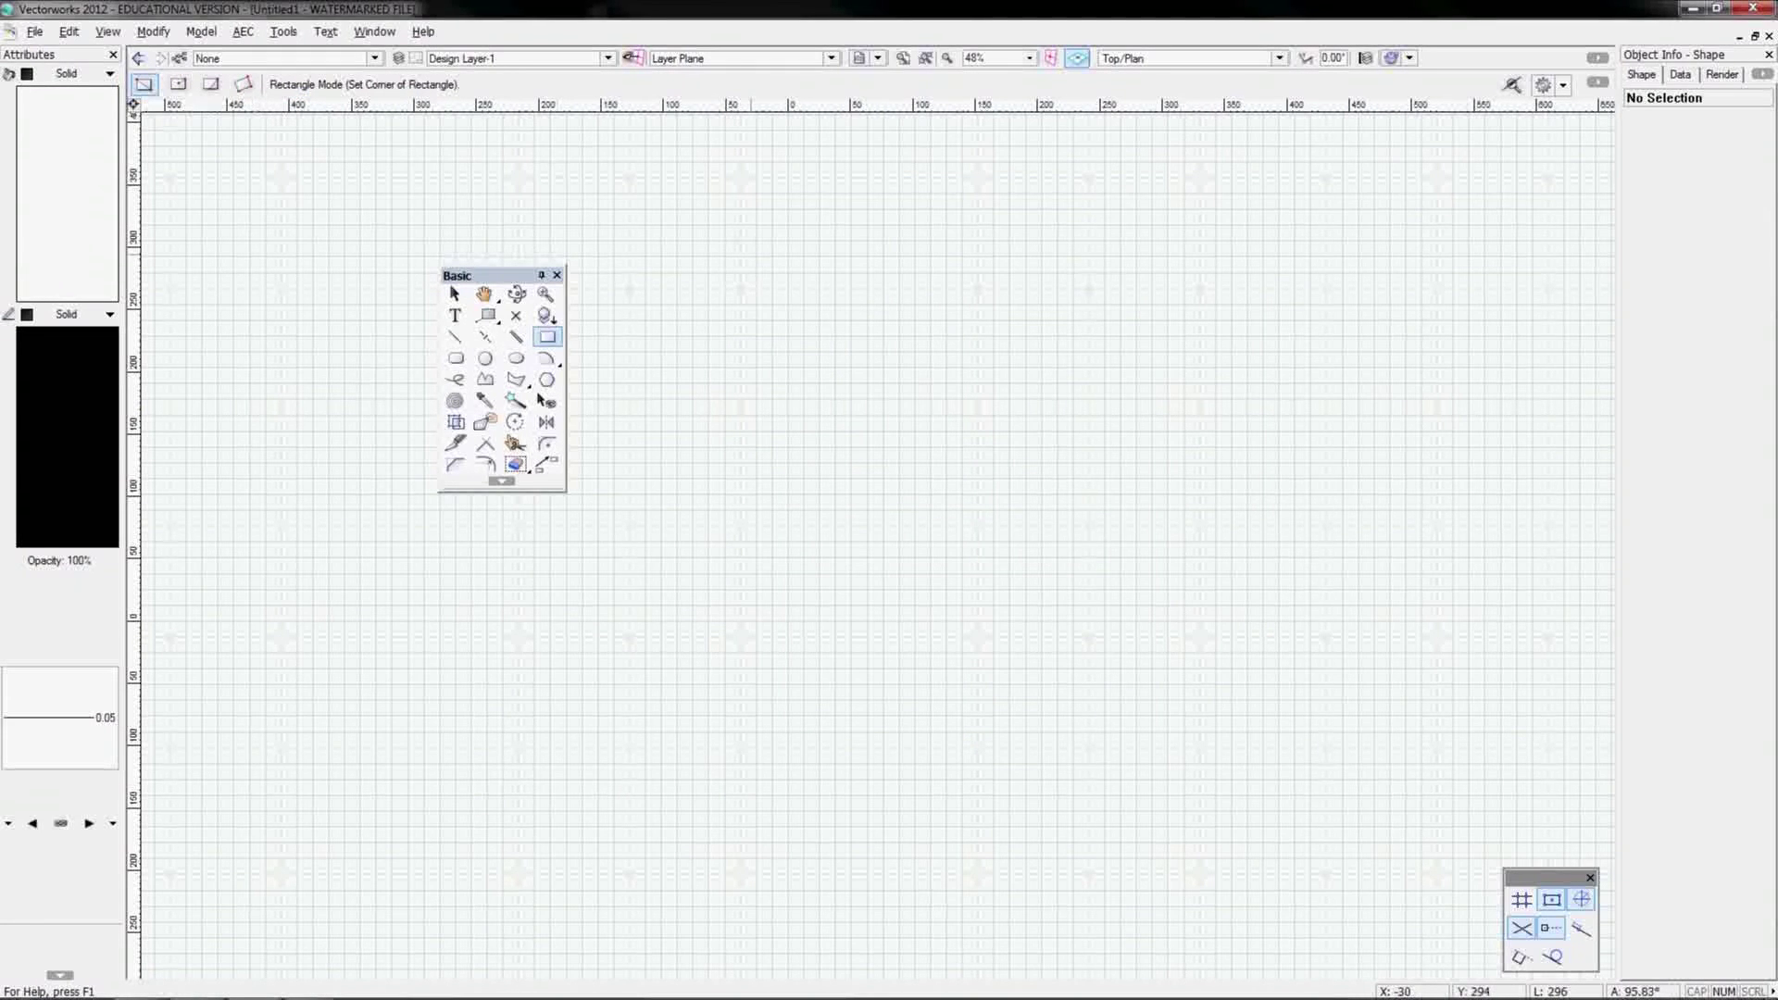
pyautogui.click(734, 213)
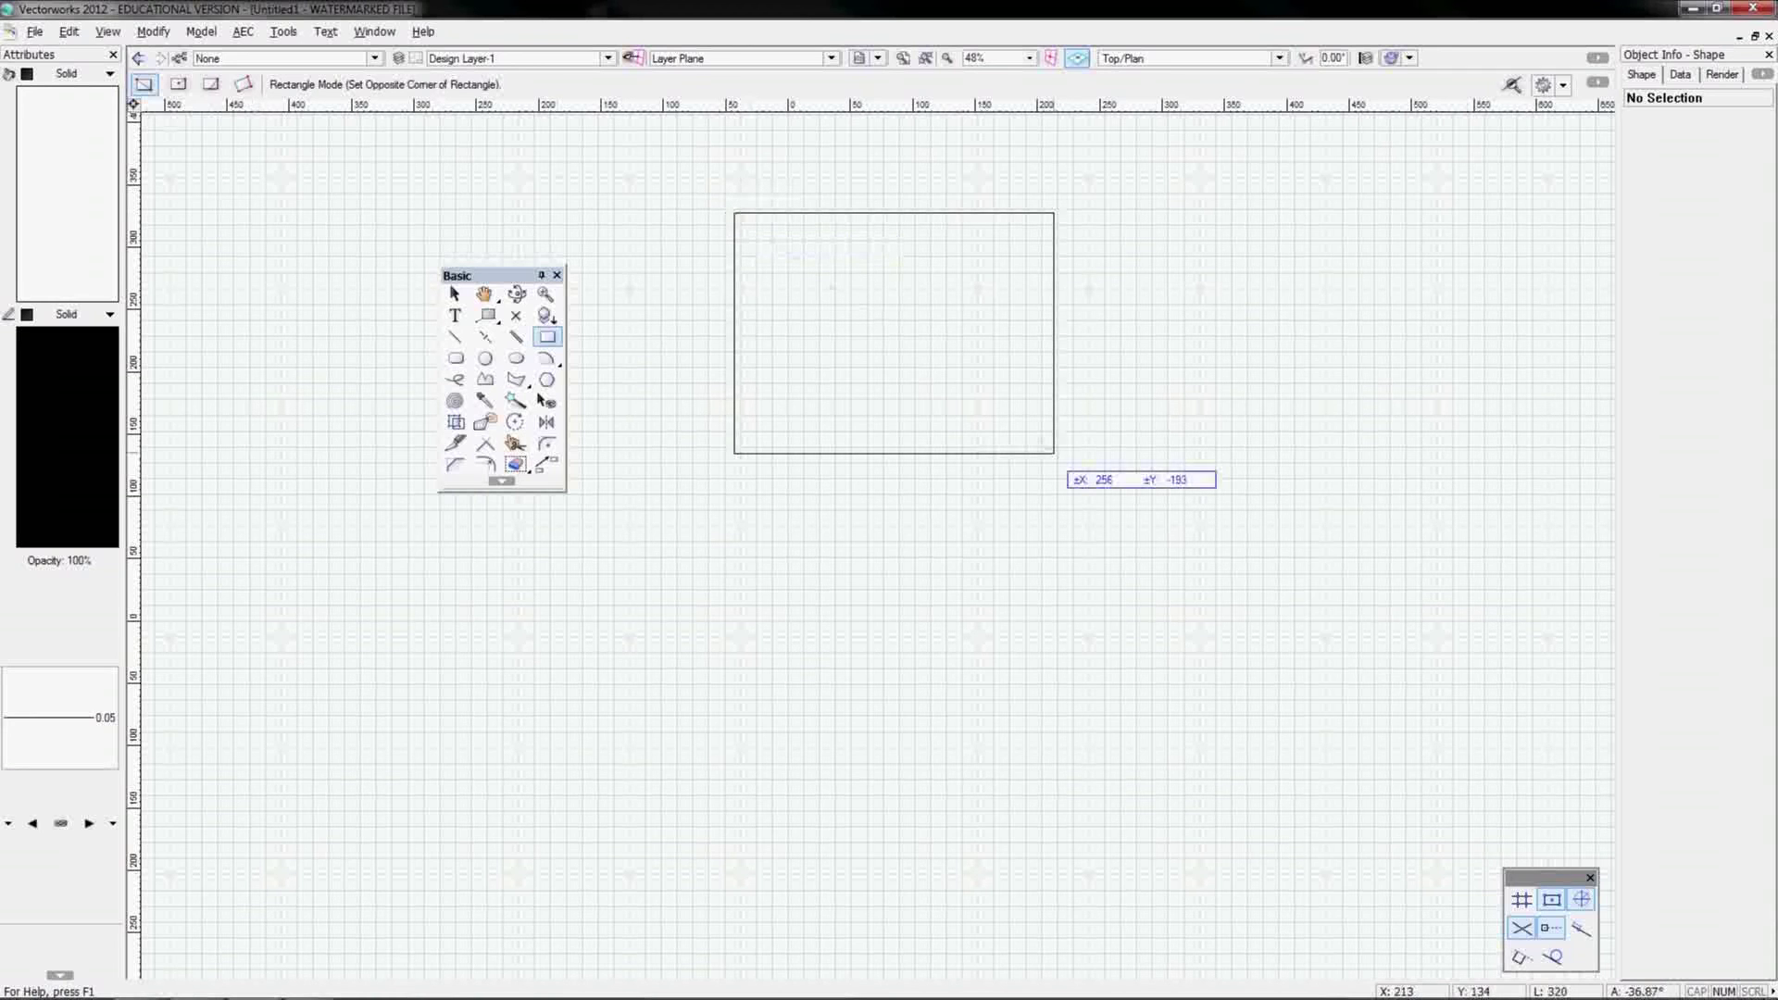
pyautogui.click(1040, 431)
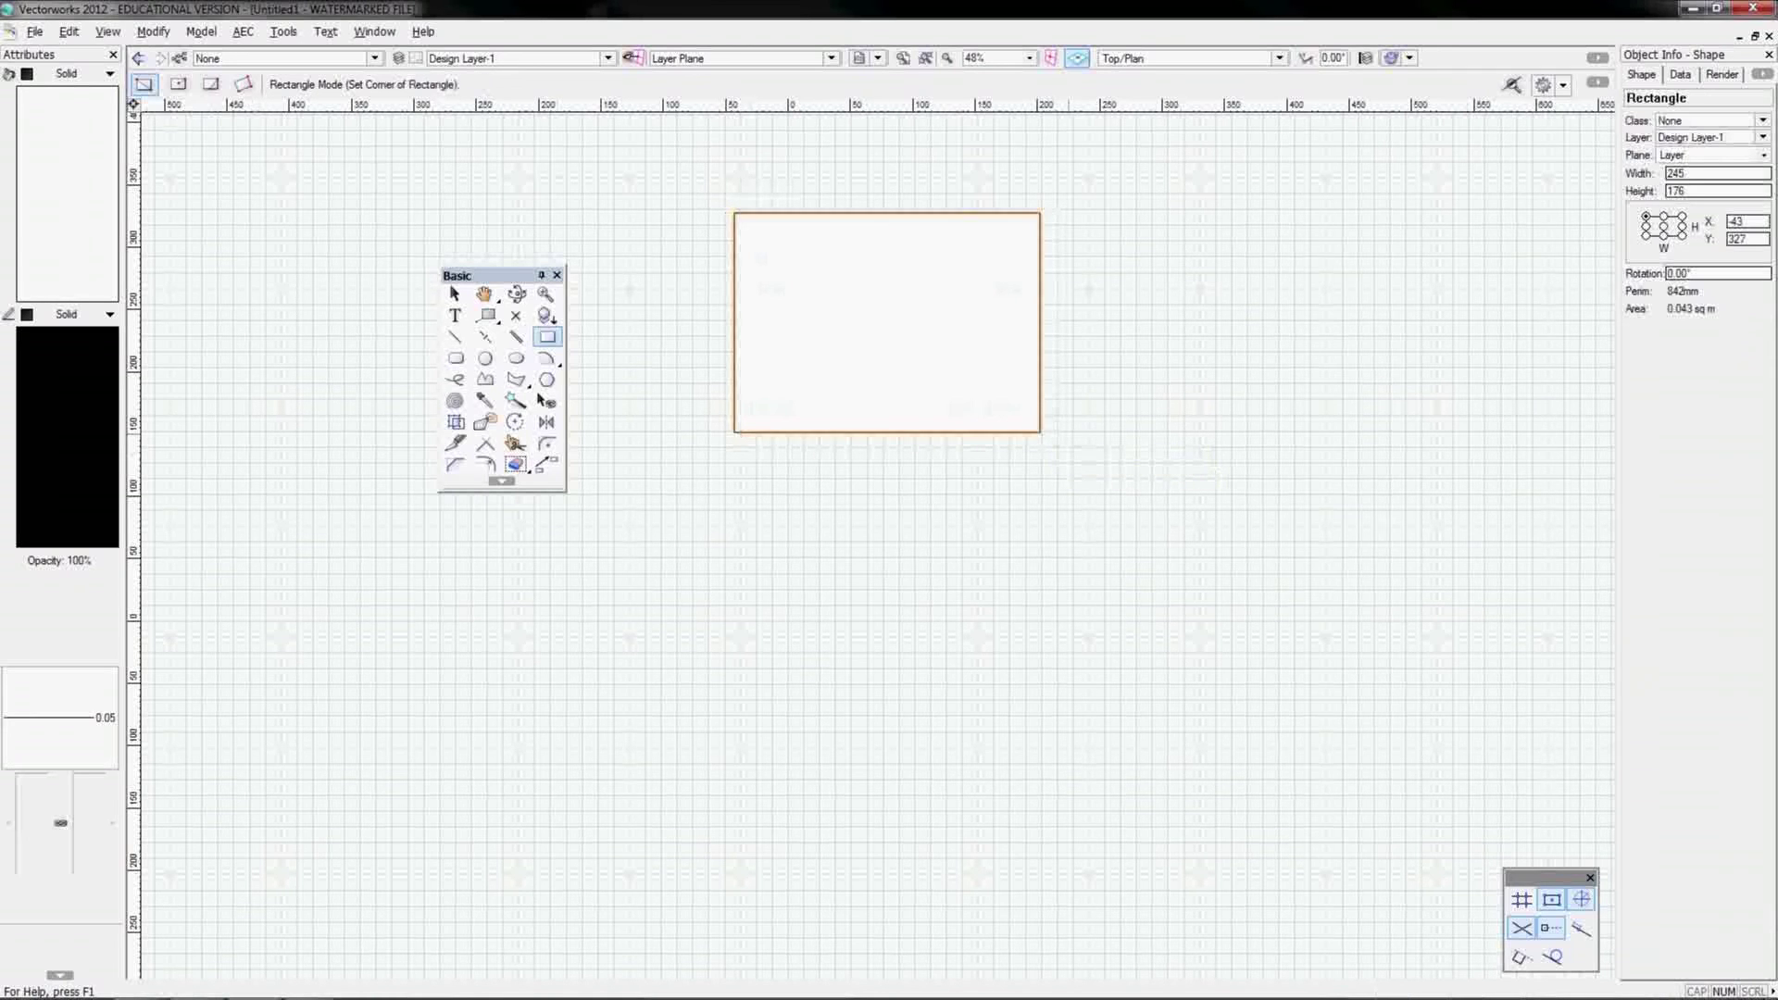
pyautogui.click(1306, 408)
pyautogui.click(1194, 327)
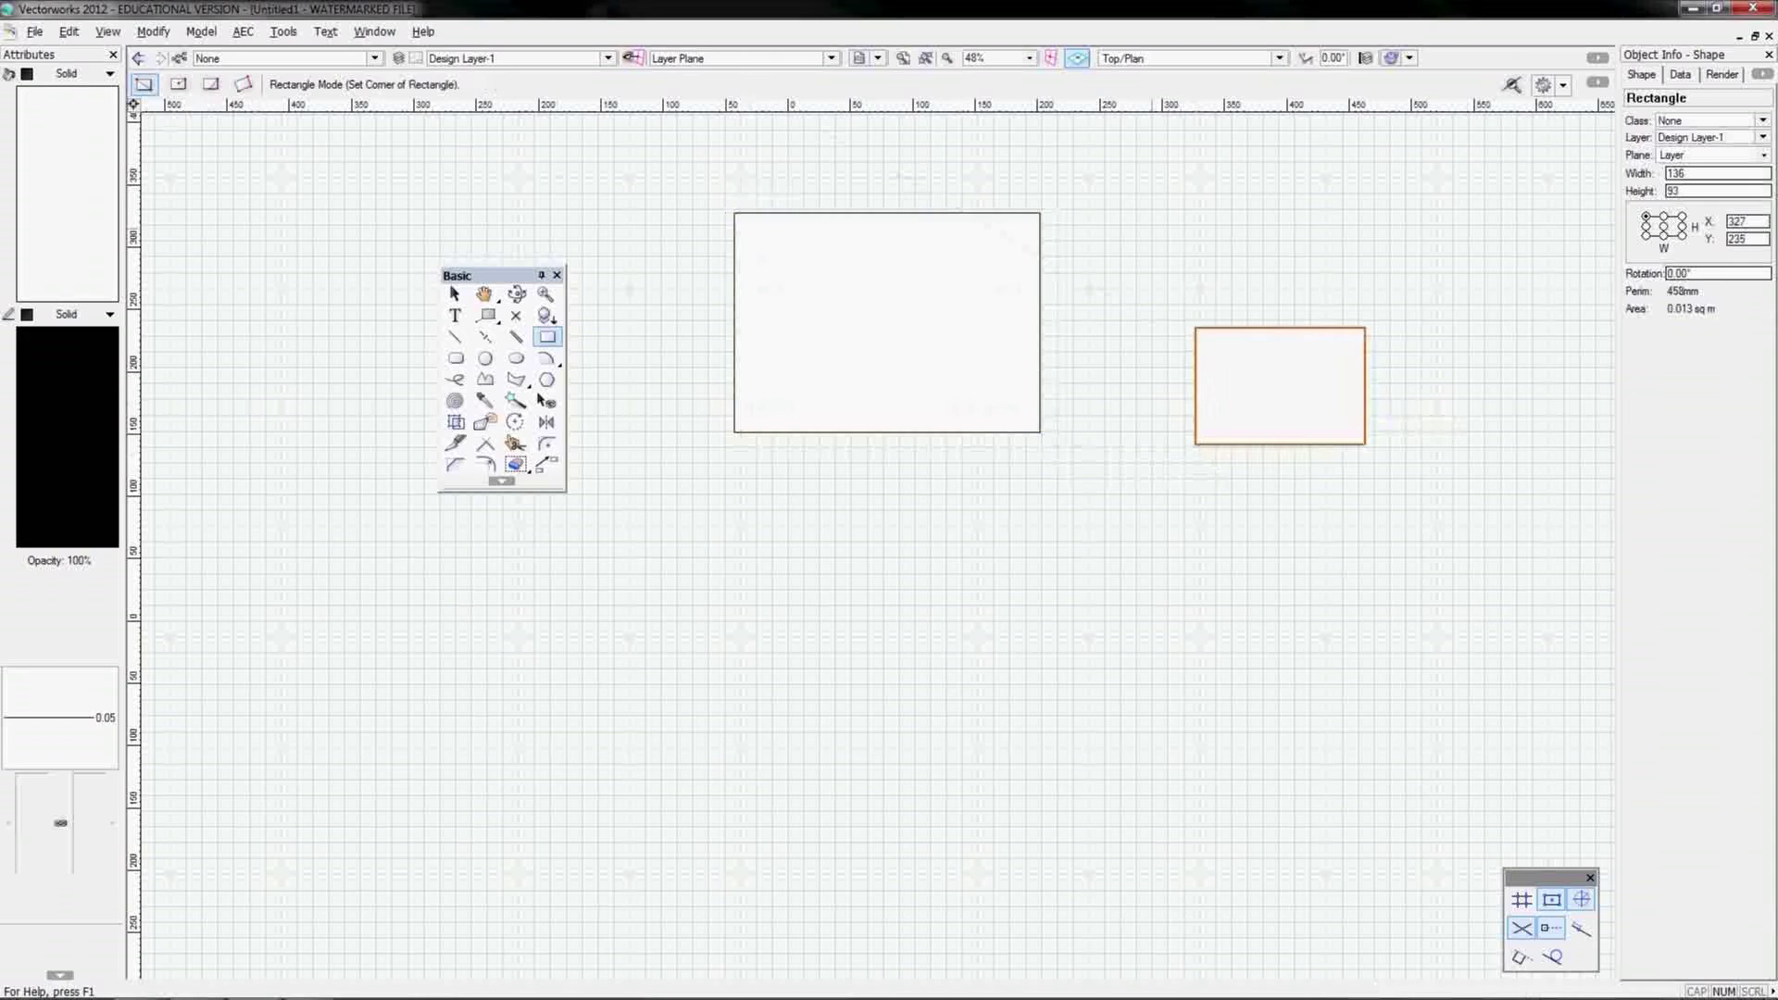
pyautogui.click(1150, 190)
pyautogui.click(1288, 293)
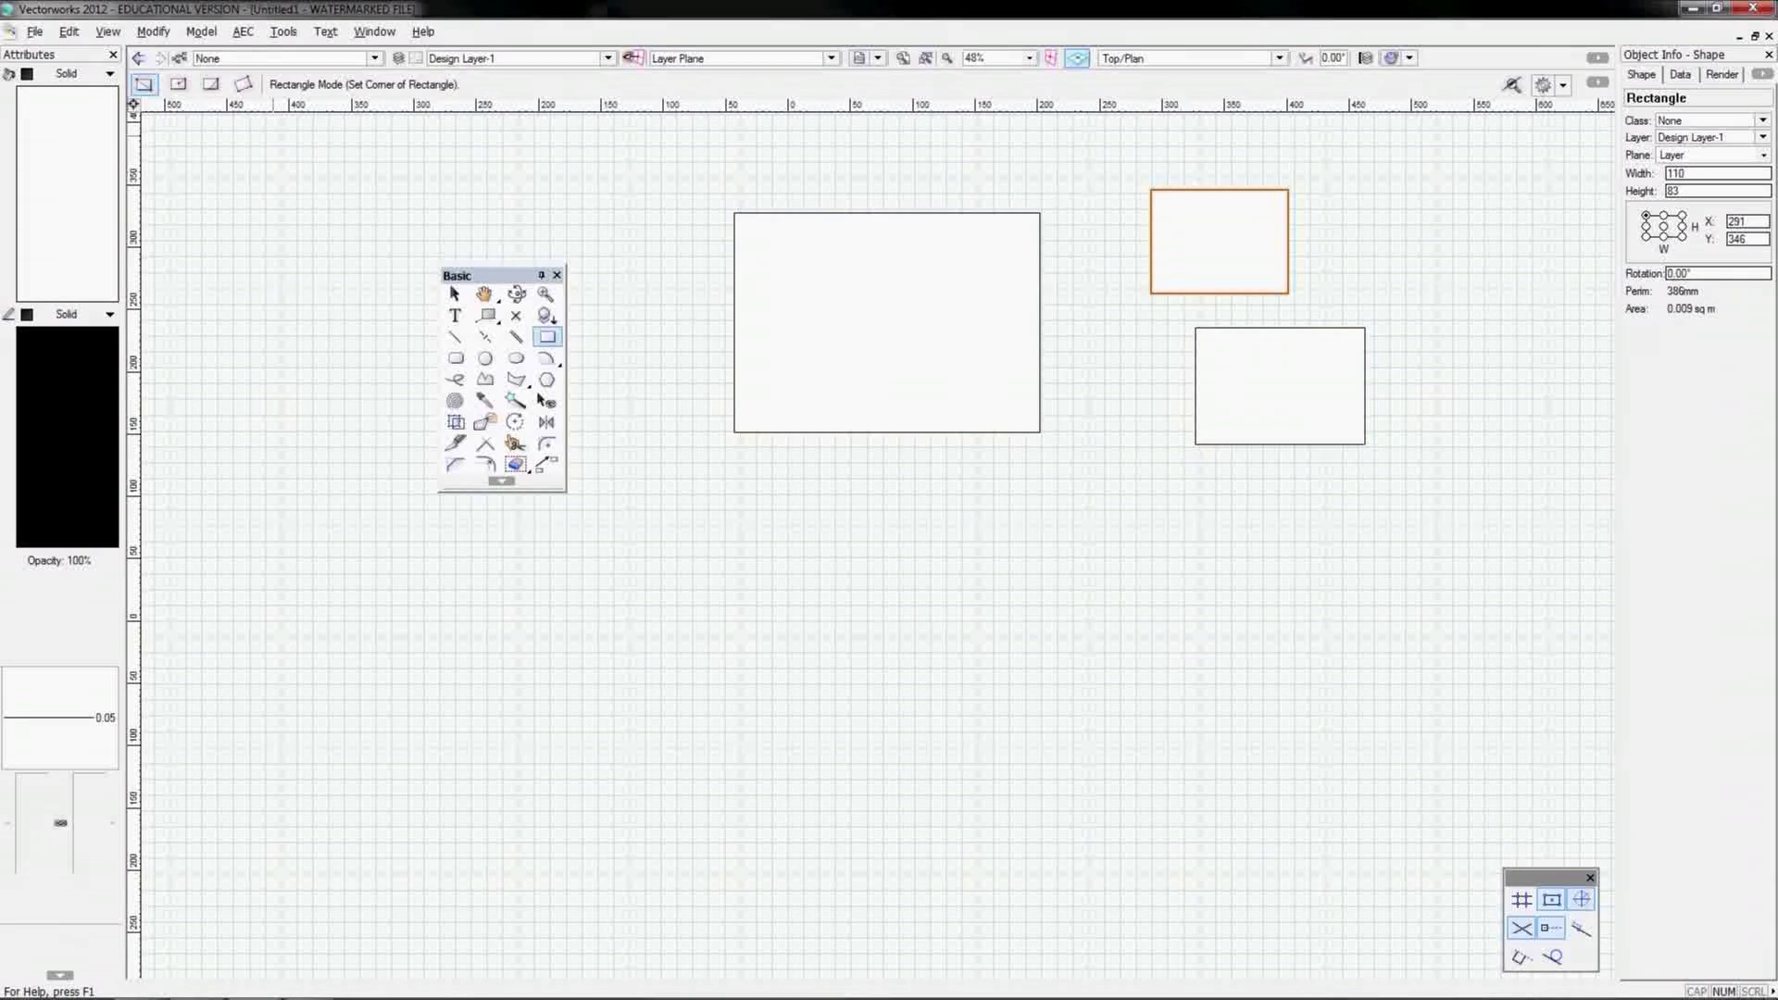
# Step: Draw an upright rectangle about 114 by 197 mm that overlaps the lower edge of the largest rectangle
pyautogui.click(886, 322)
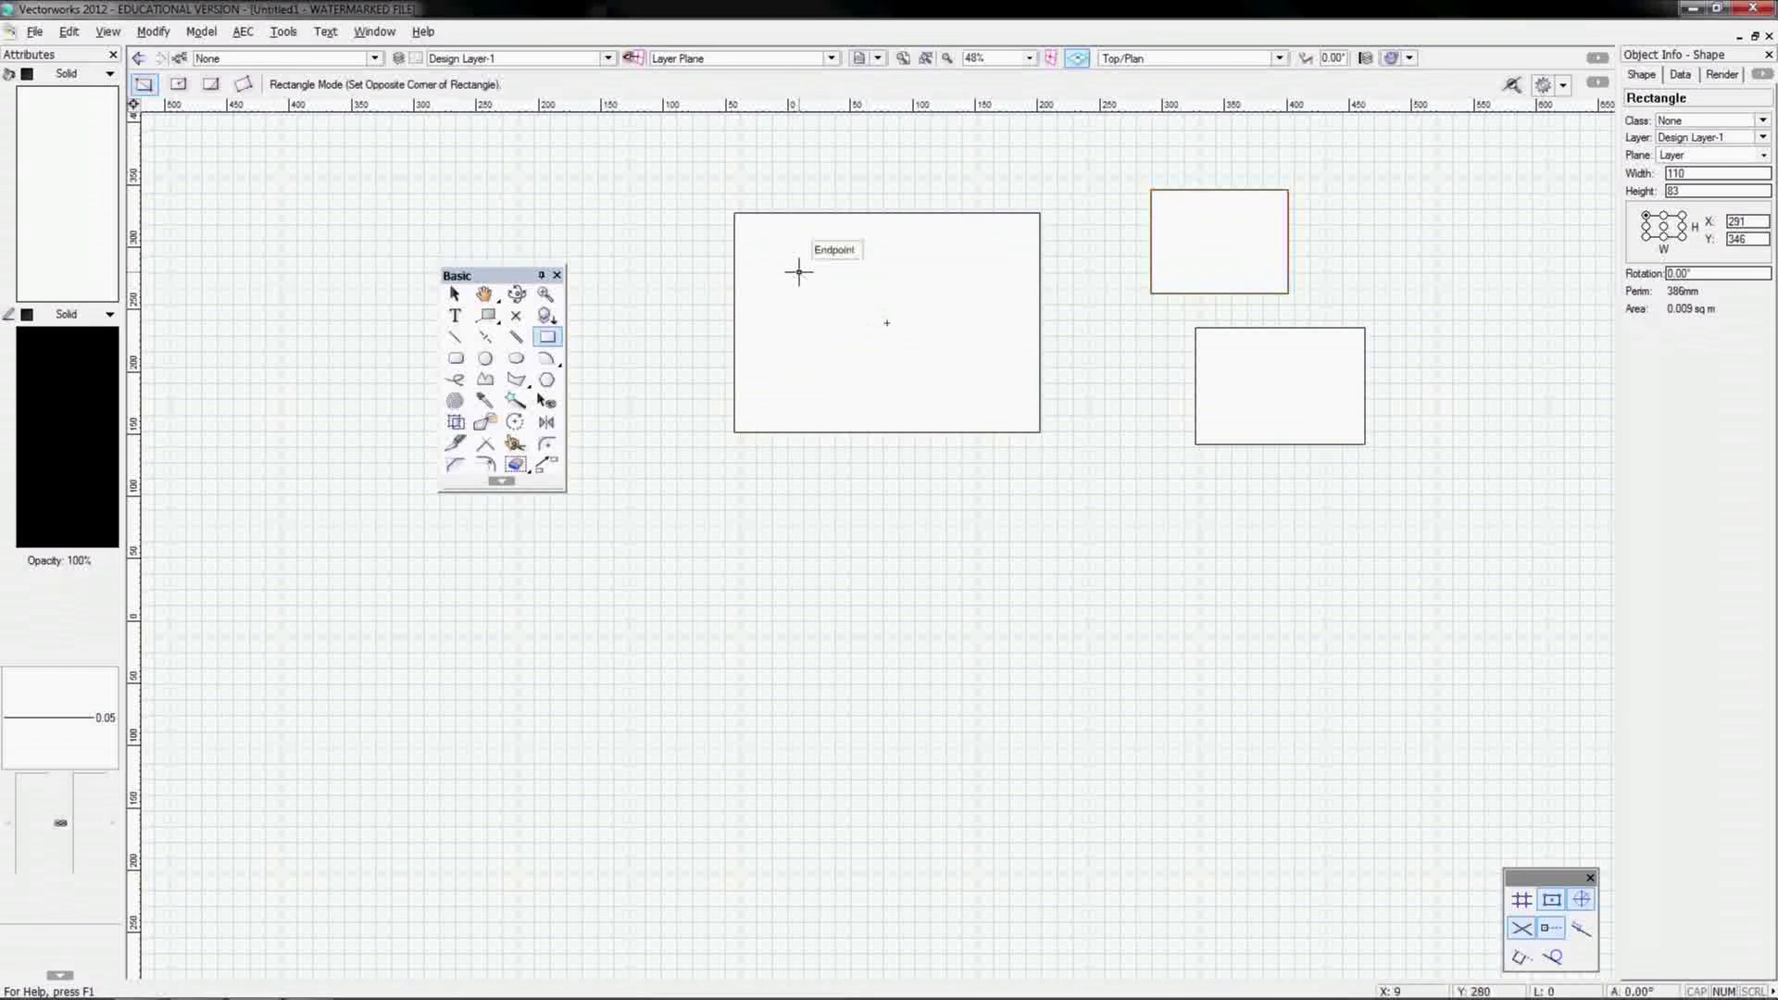
pyautogui.click(799, 271)
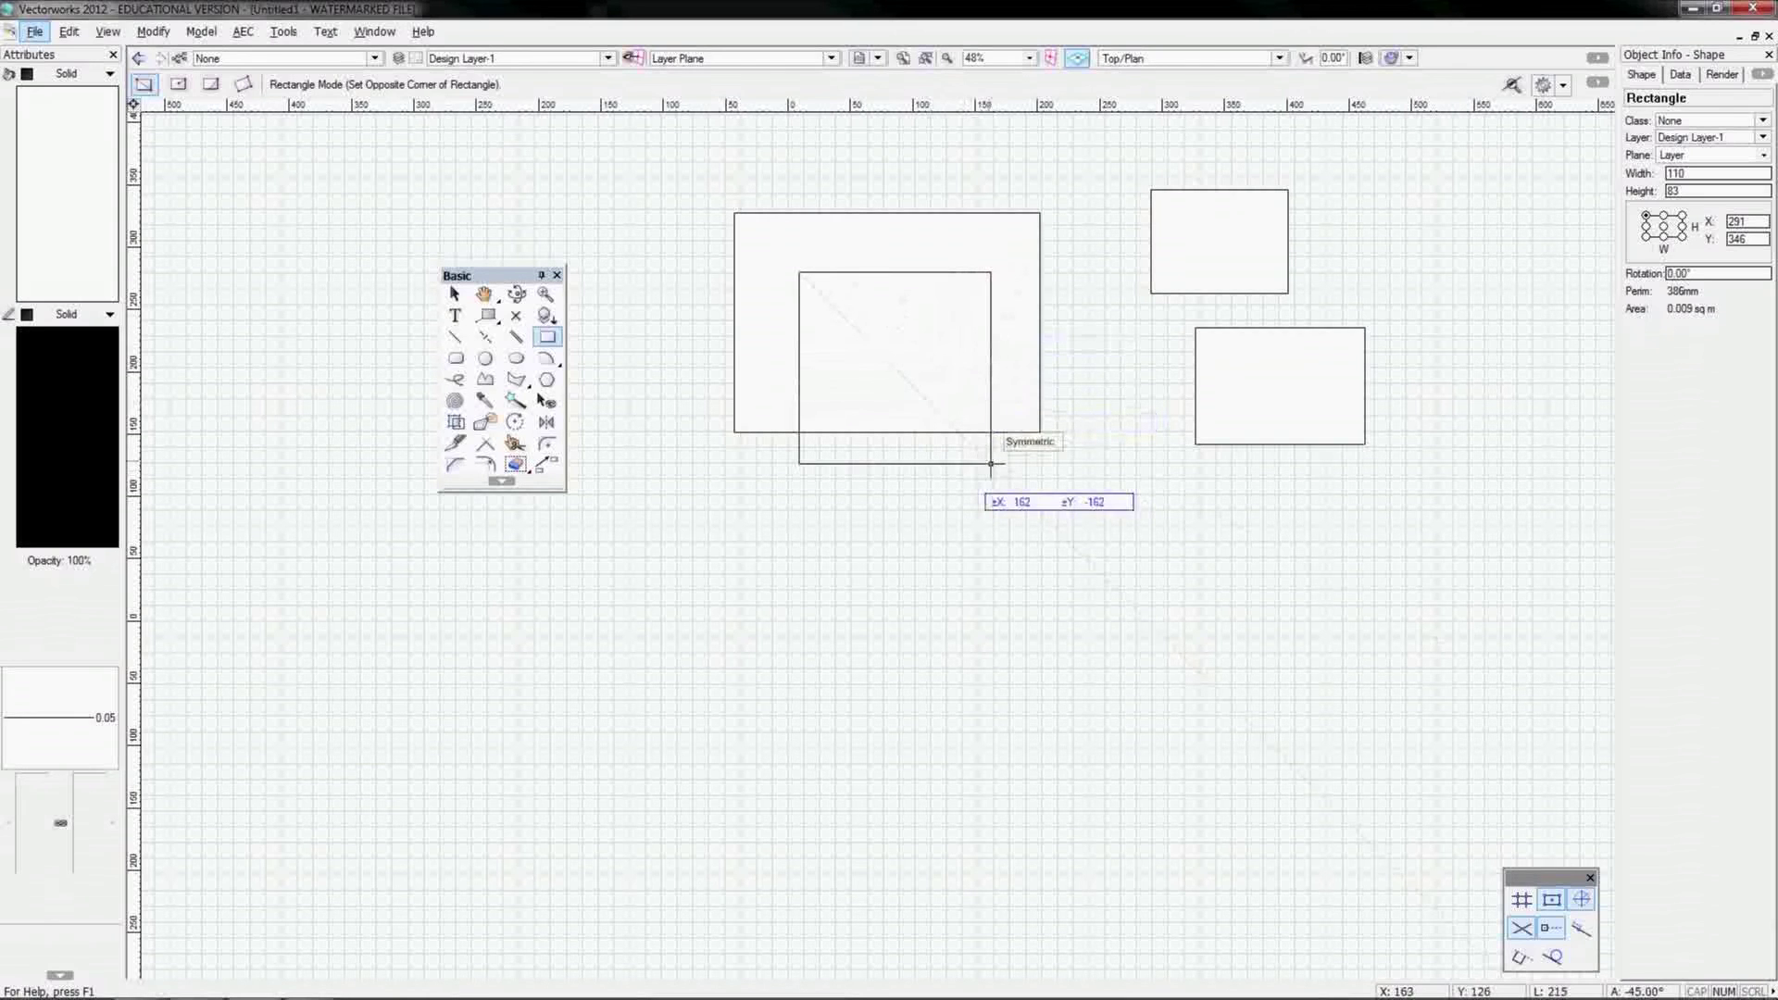
pyautogui.click(941, 518)
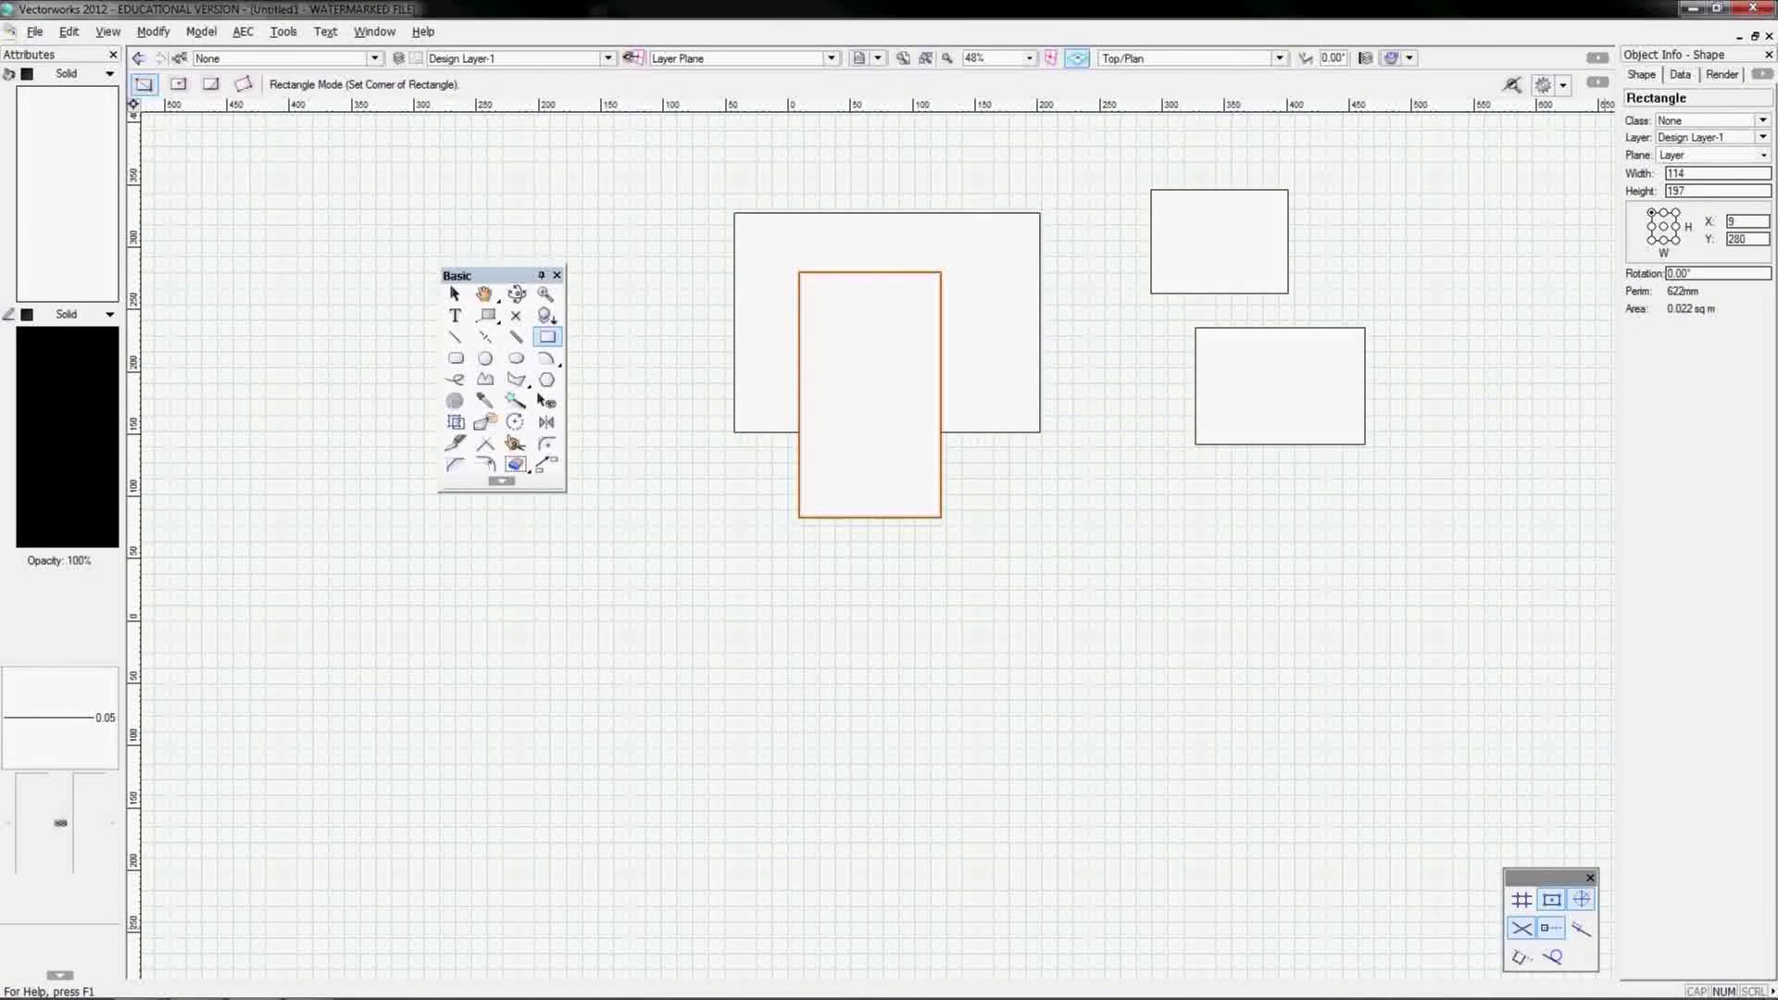
pyautogui.click(1582, 901)
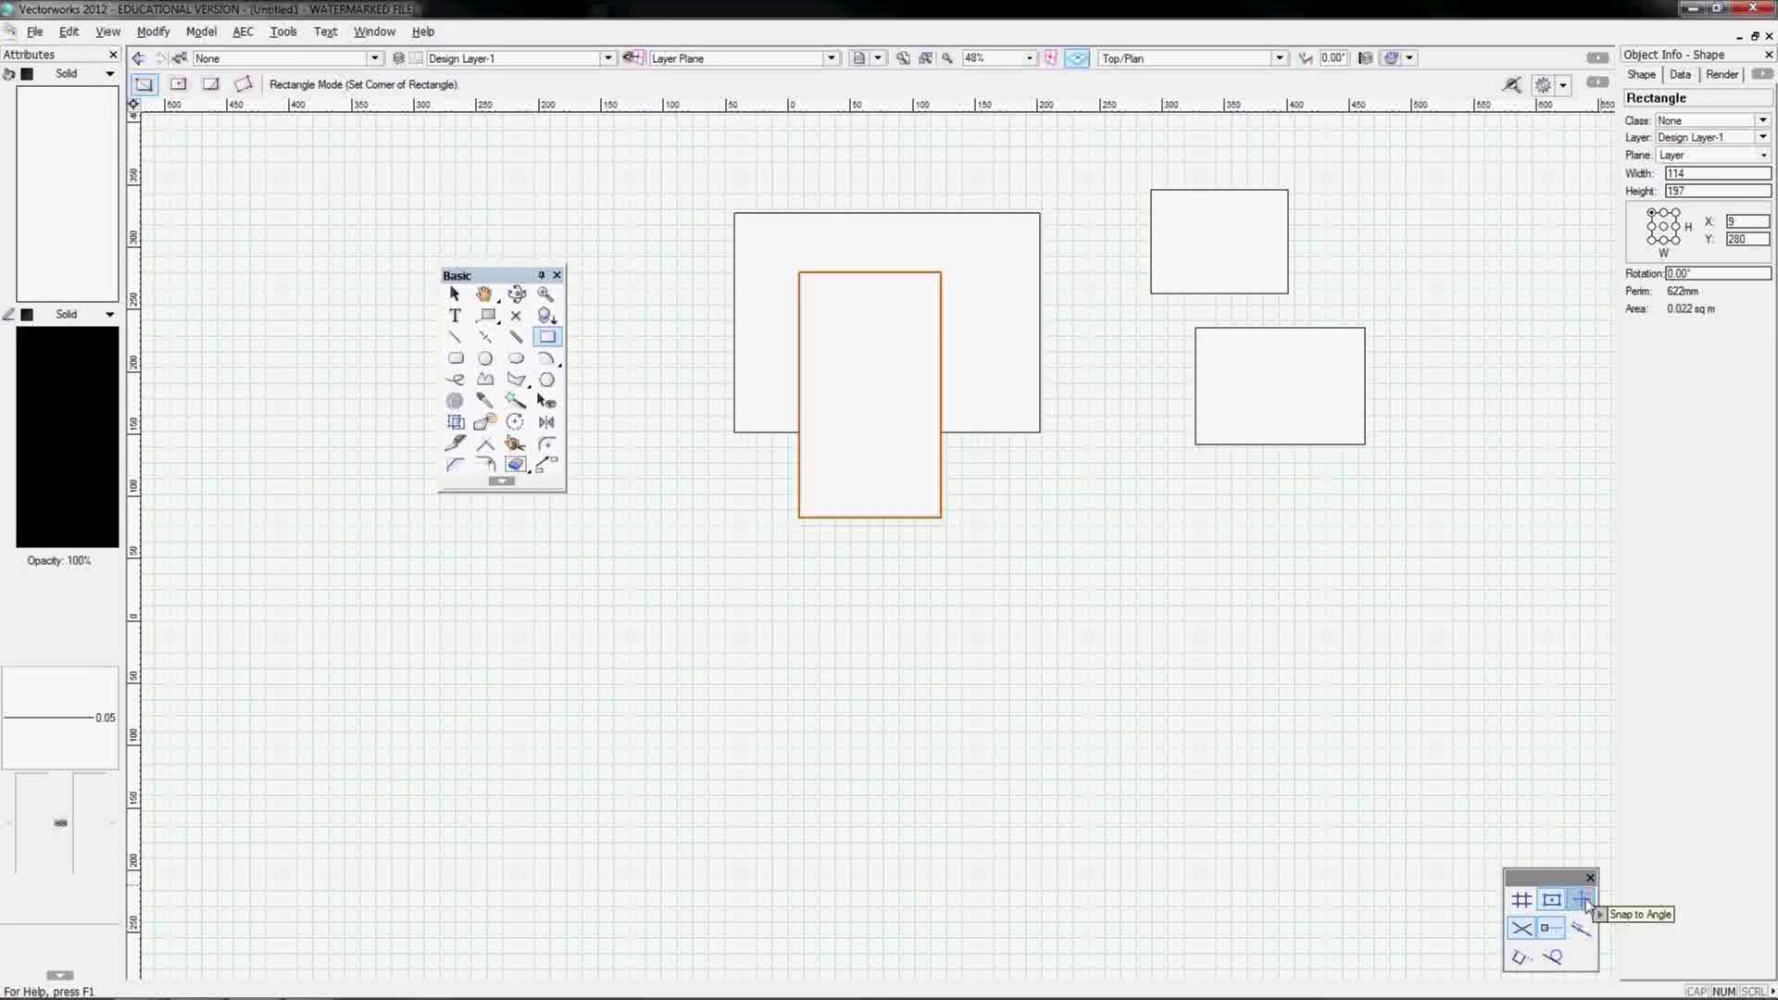
pyautogui.click(1522, 930)
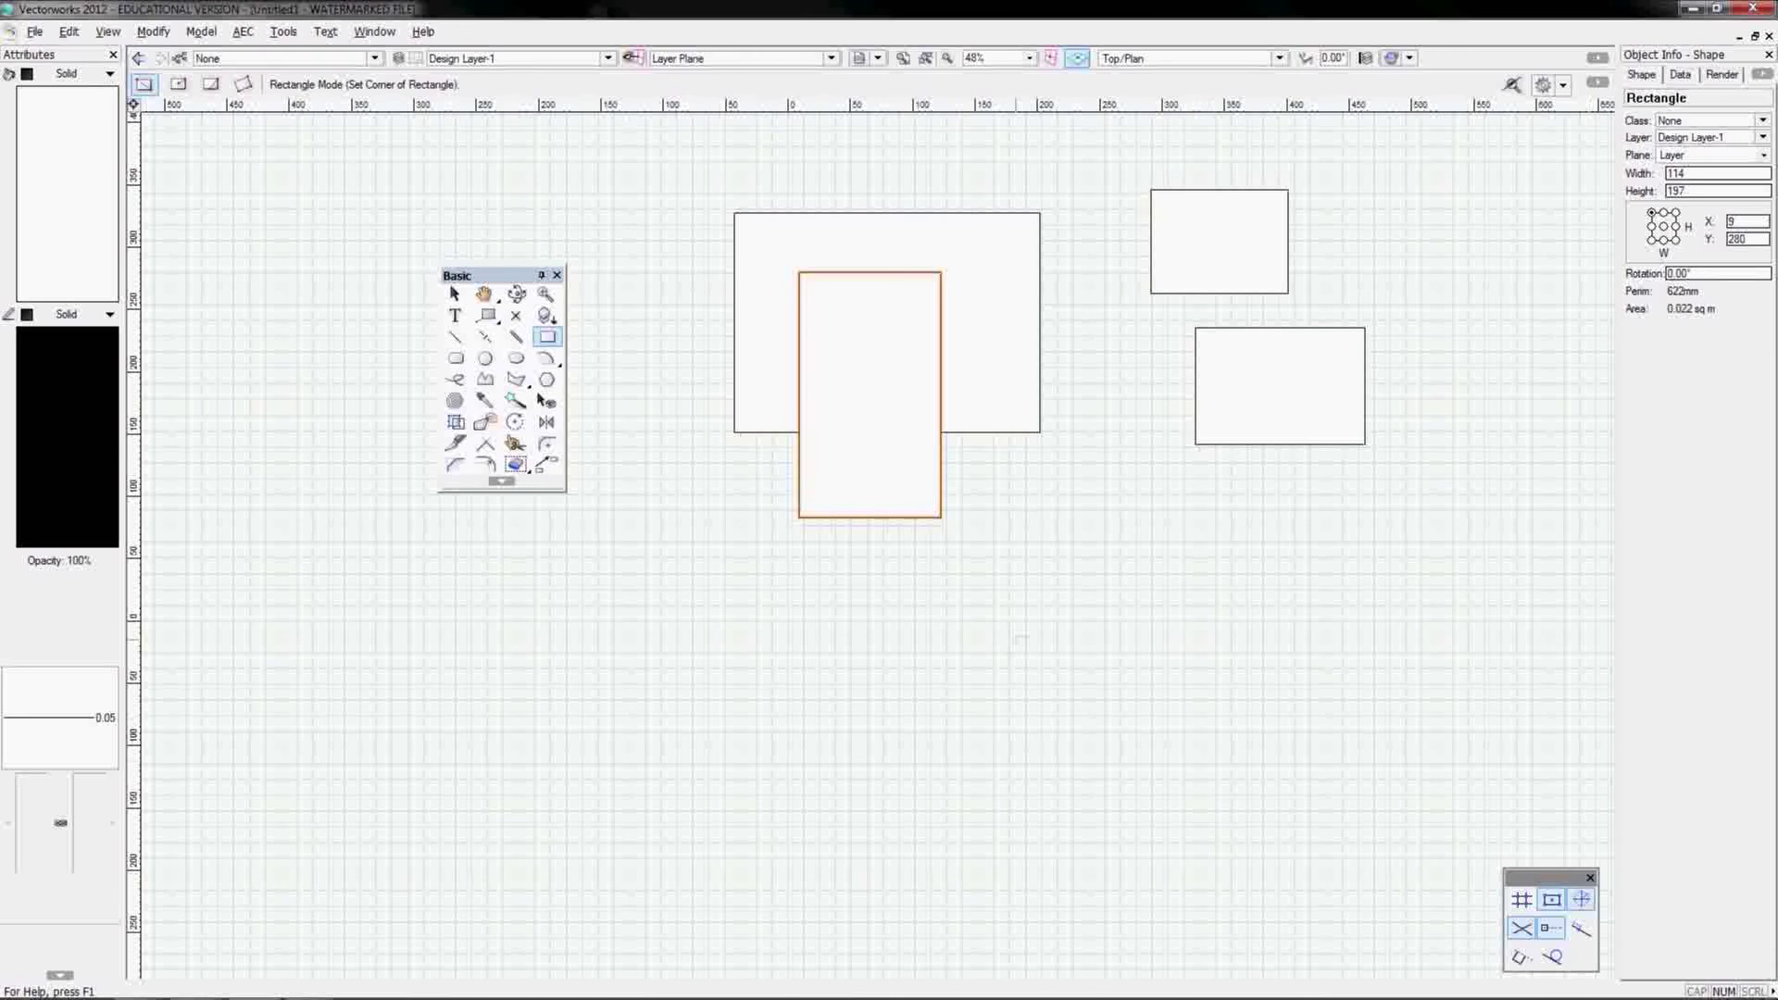
# Step: Draw a square about 66 by 66 mm from its center in the empty area below the overlapping rectangles, using Rectangle by Center mode
pyautogui.click(177, 87)
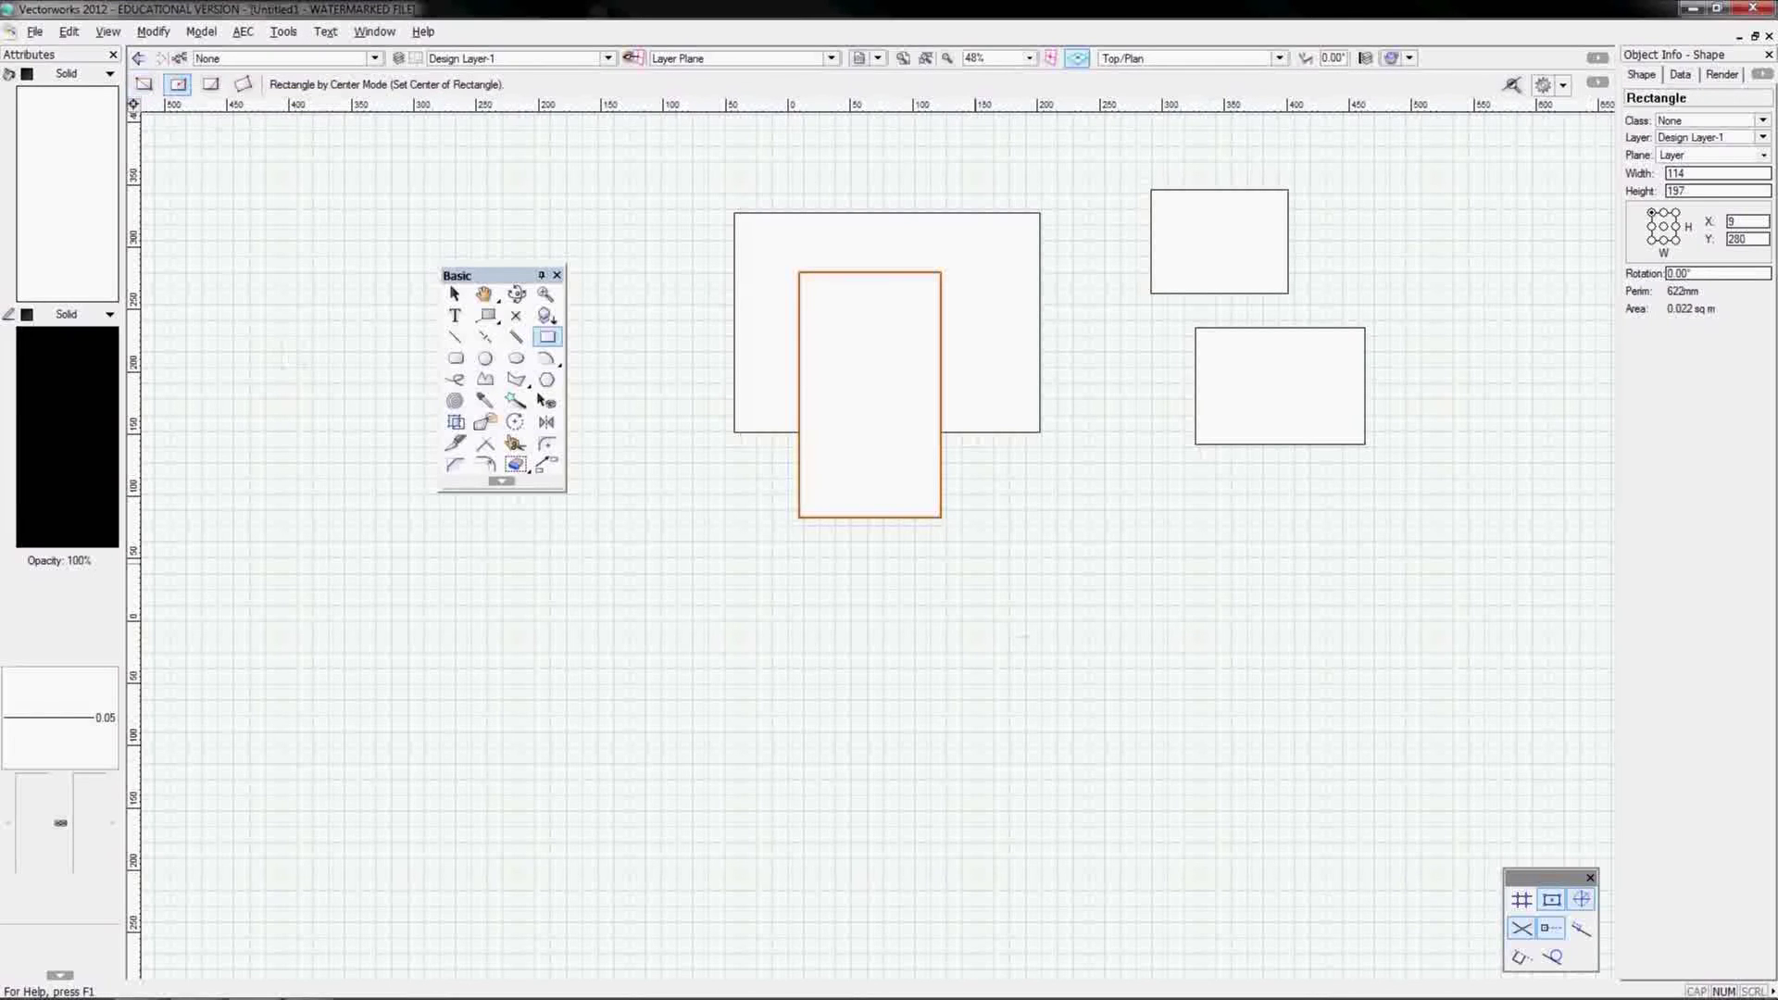
pyautogui.click(962, 700)
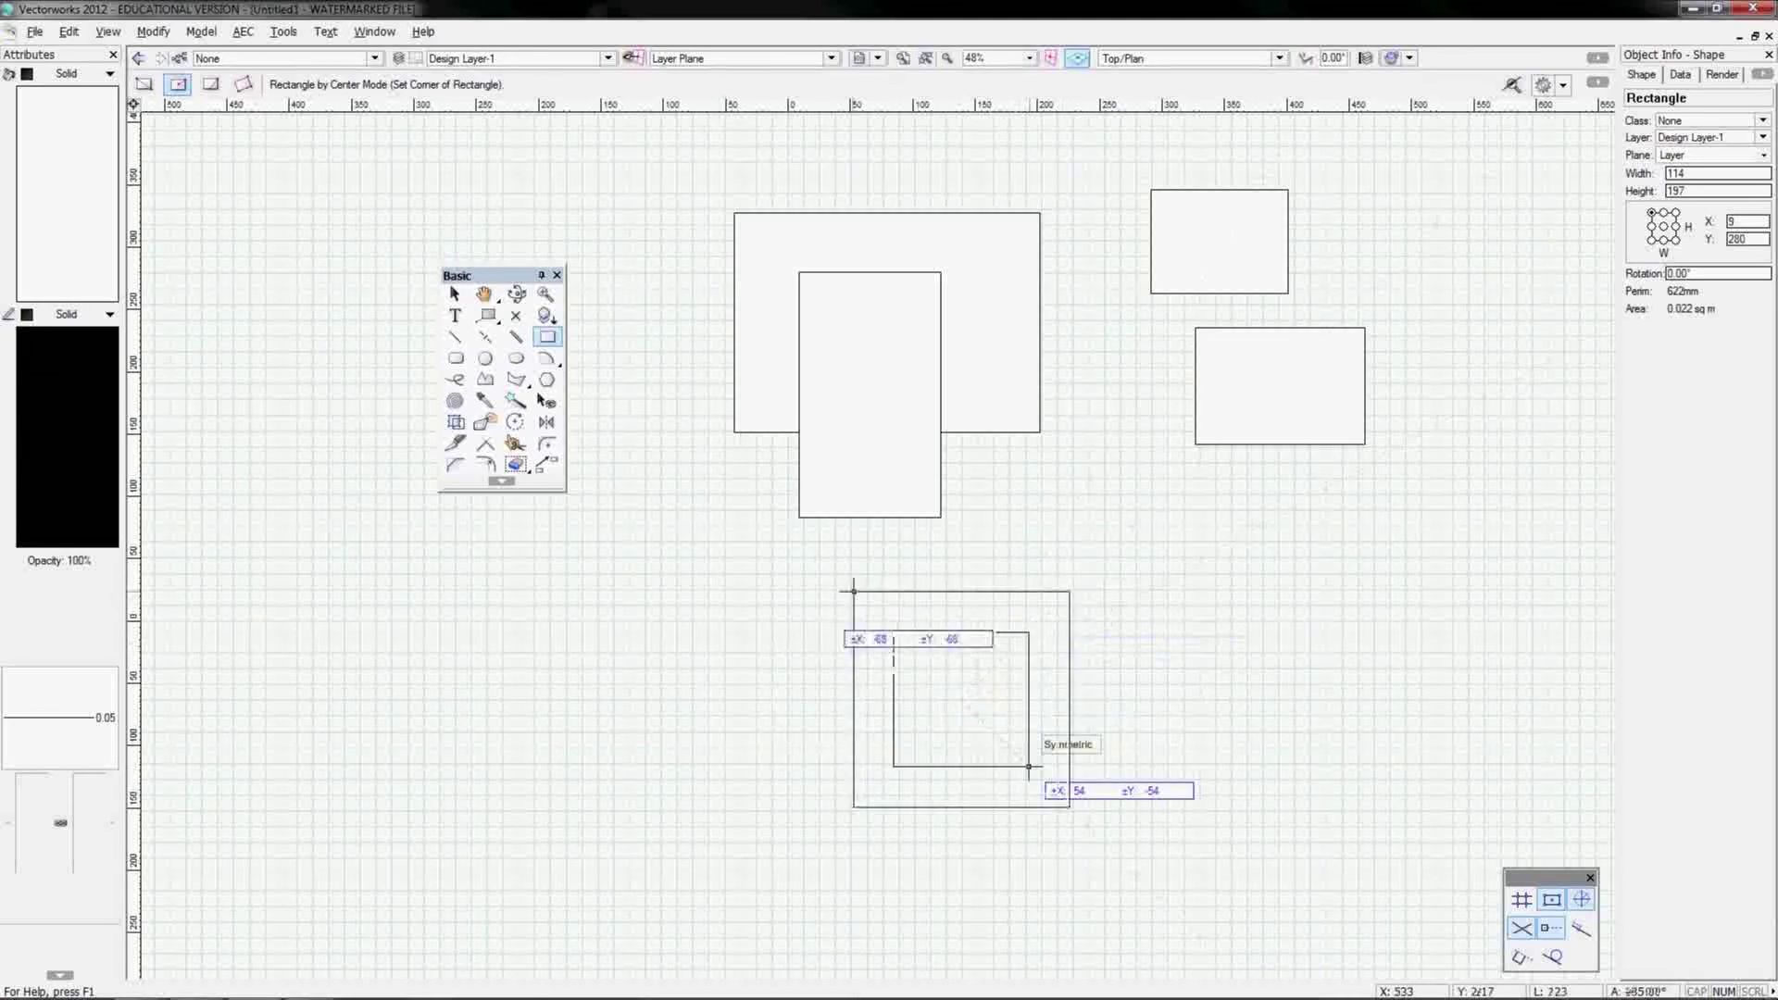
pyautogui.click(921, 740)
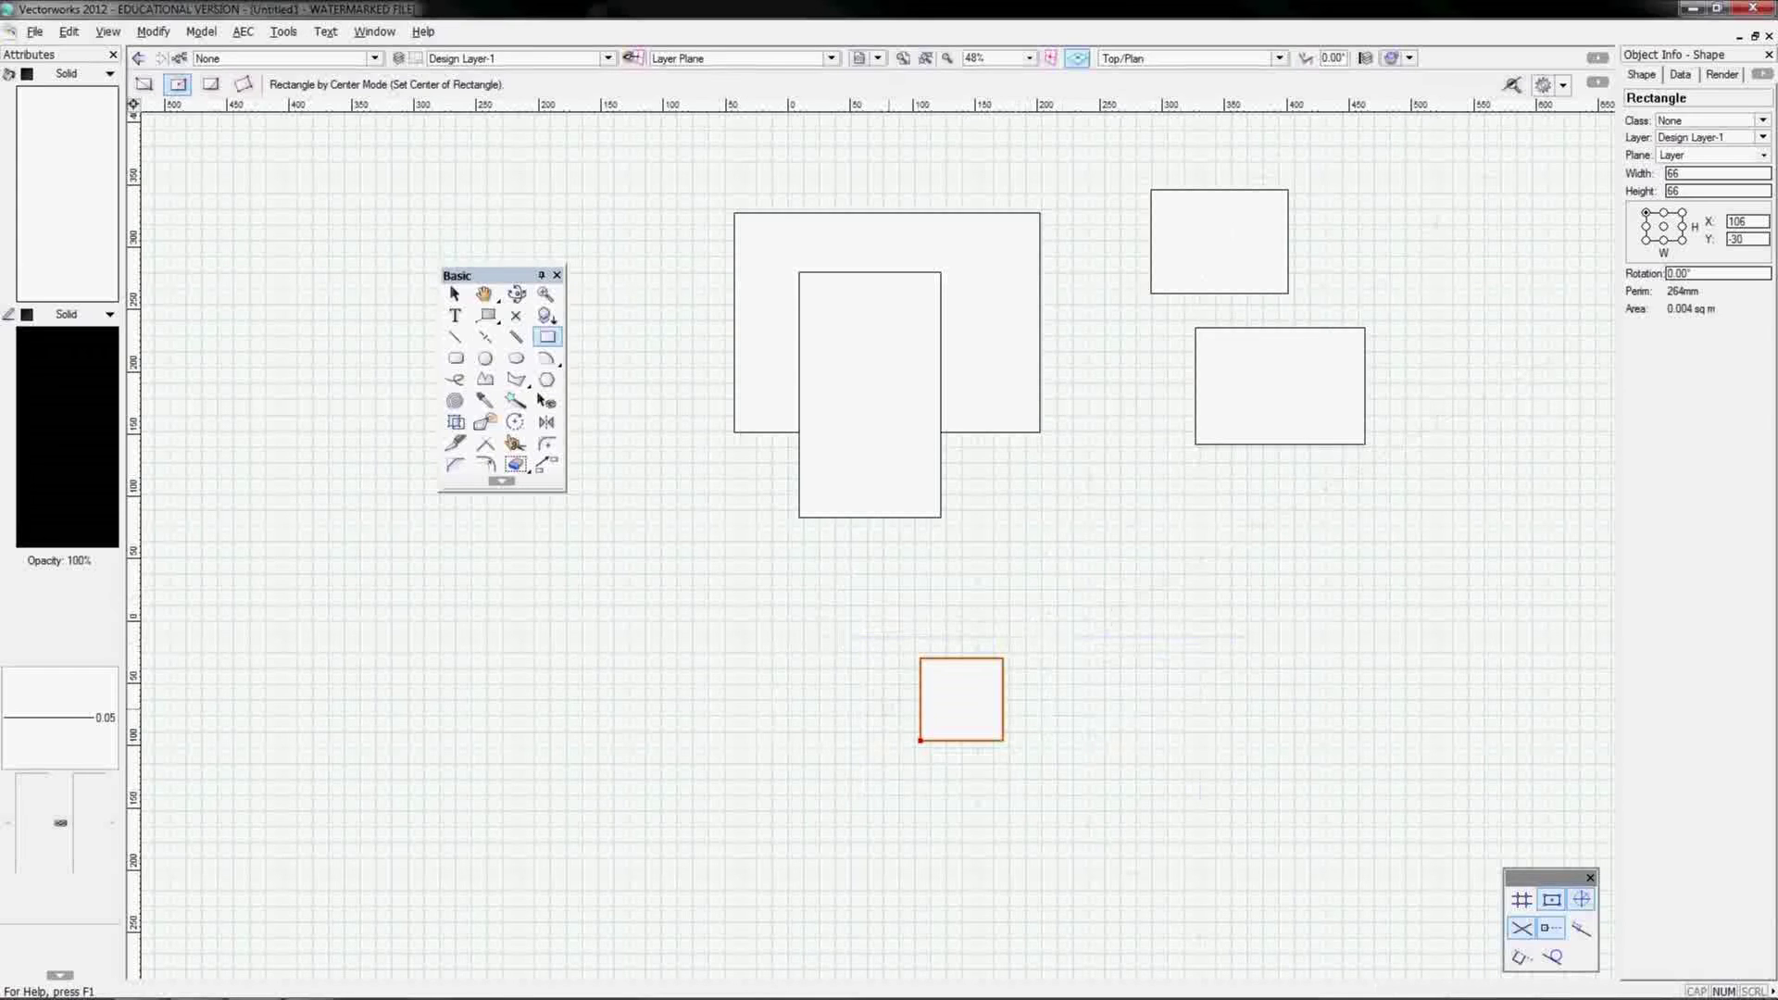
# Step: Draw an upright rectangle about 90 by 180 mm beside the small square, using Side Center and Opposite Corner mode
pyautogui.click(210, 85)
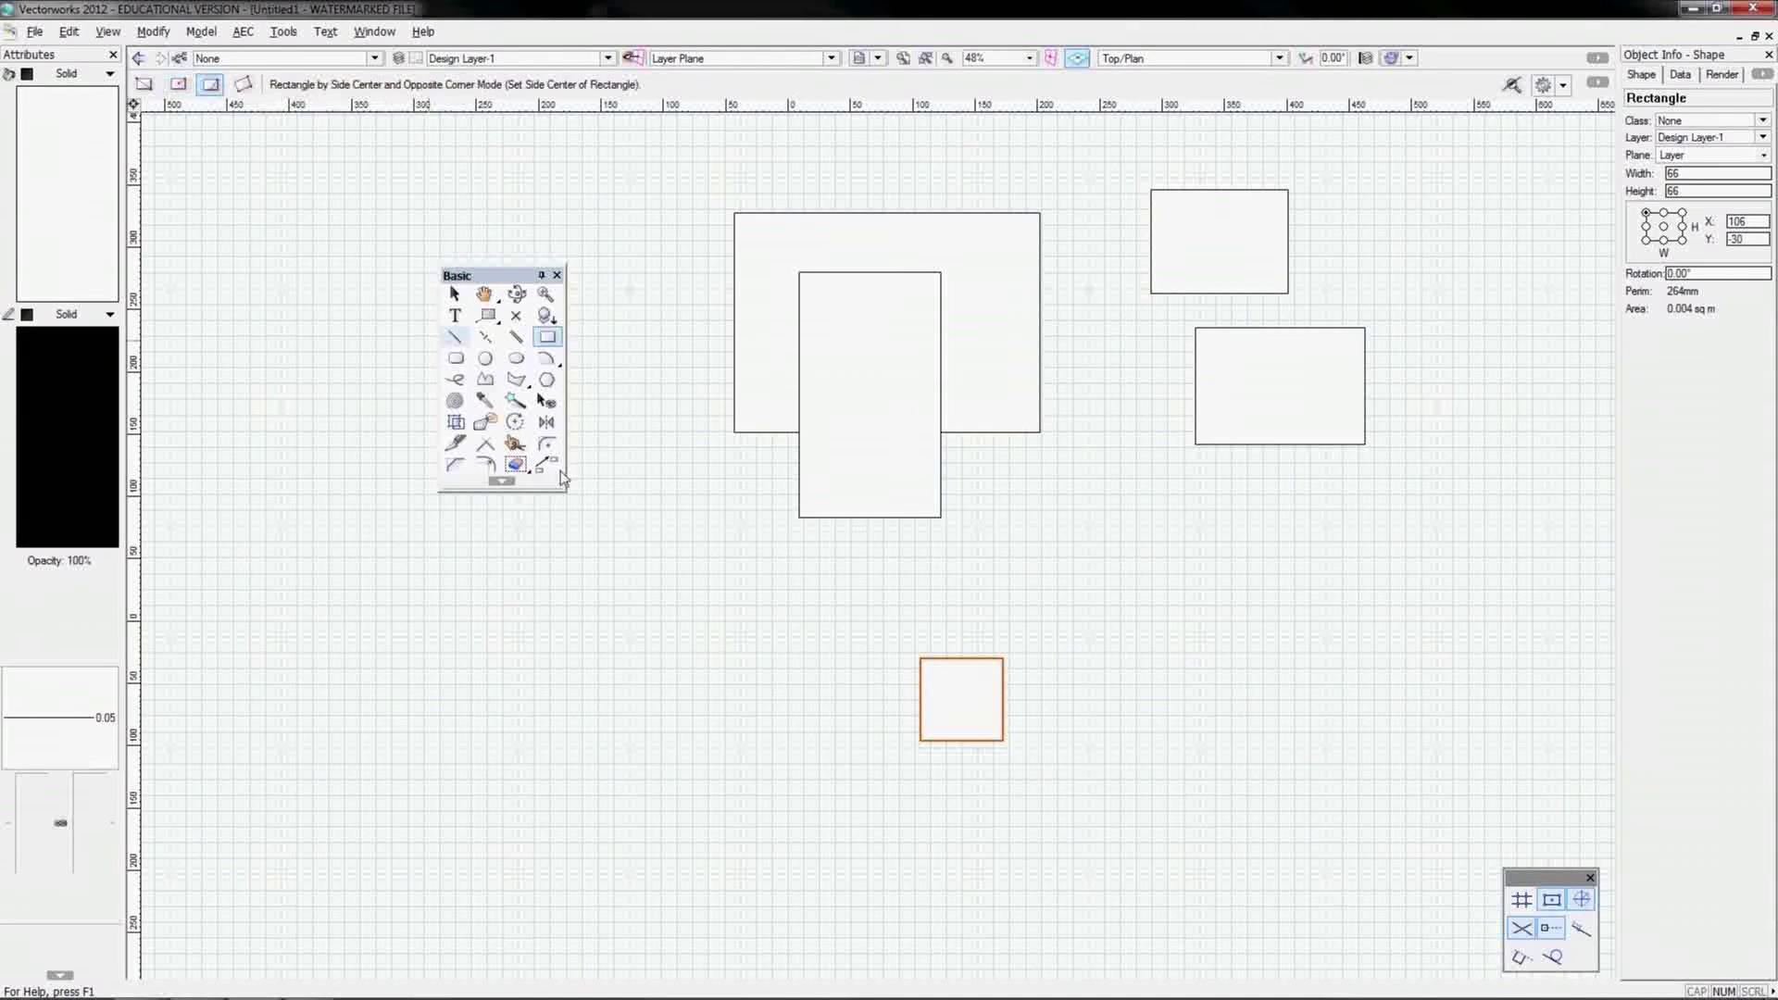
pyautogui.click(687, 735)
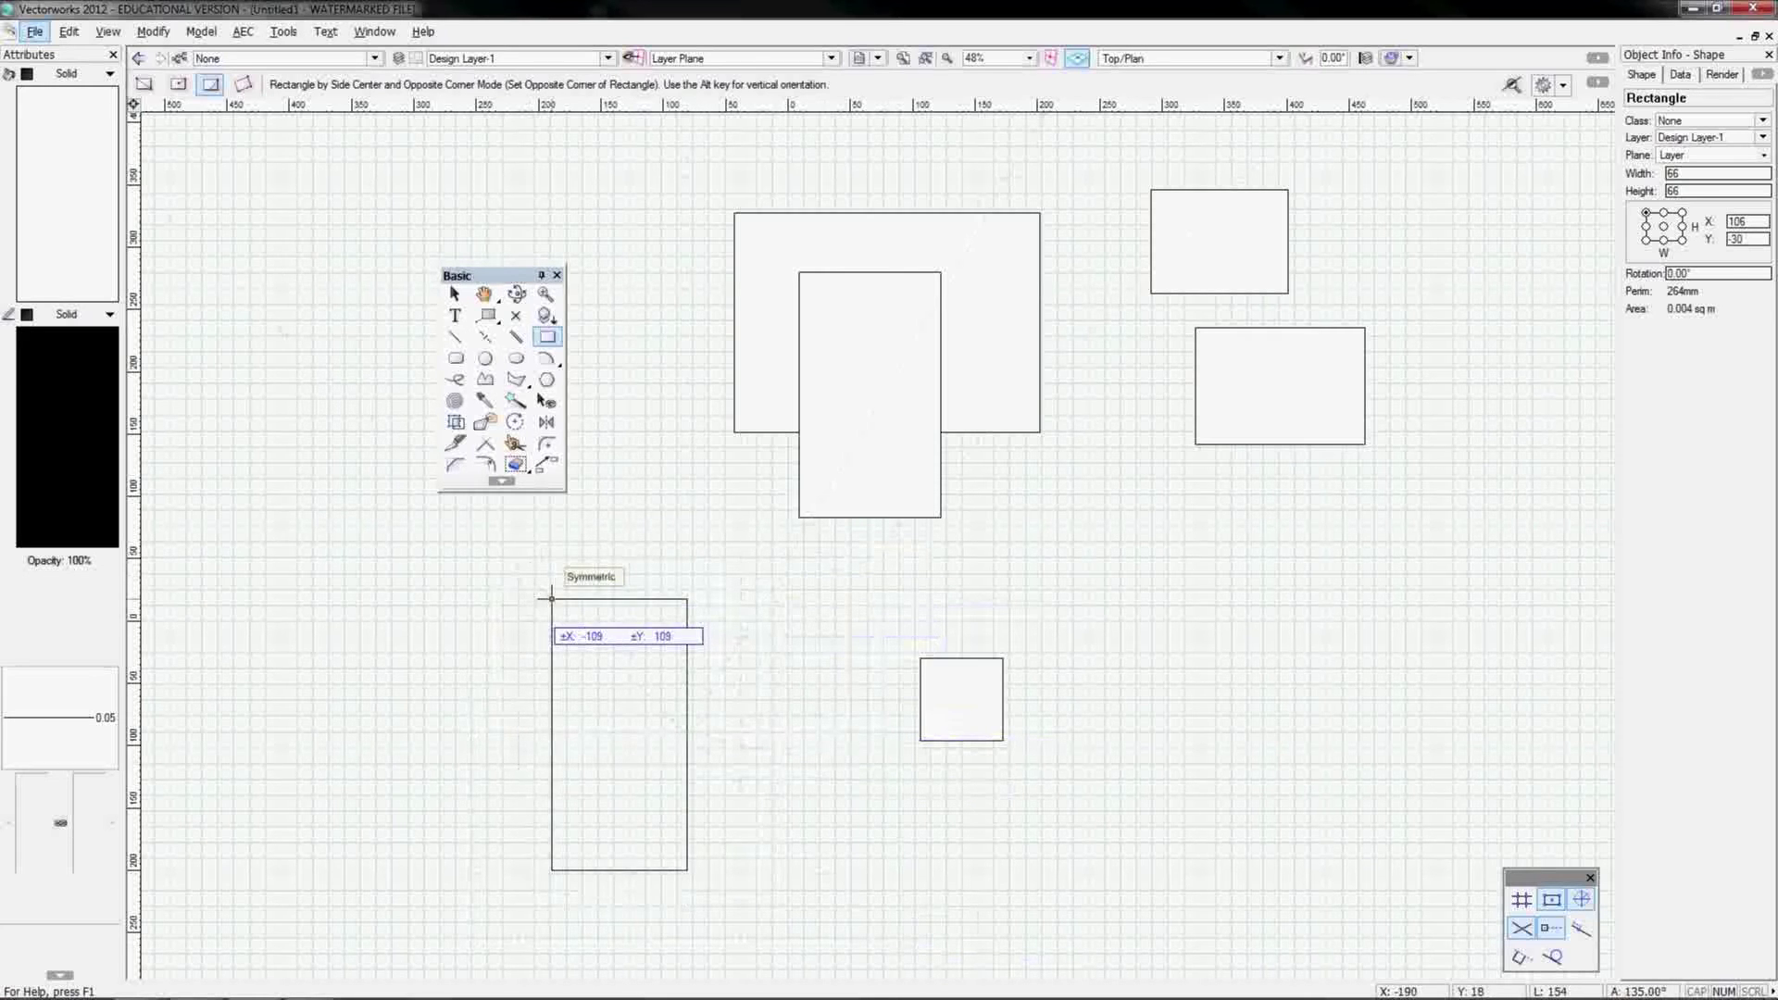
pyautogui.click(801, 619)
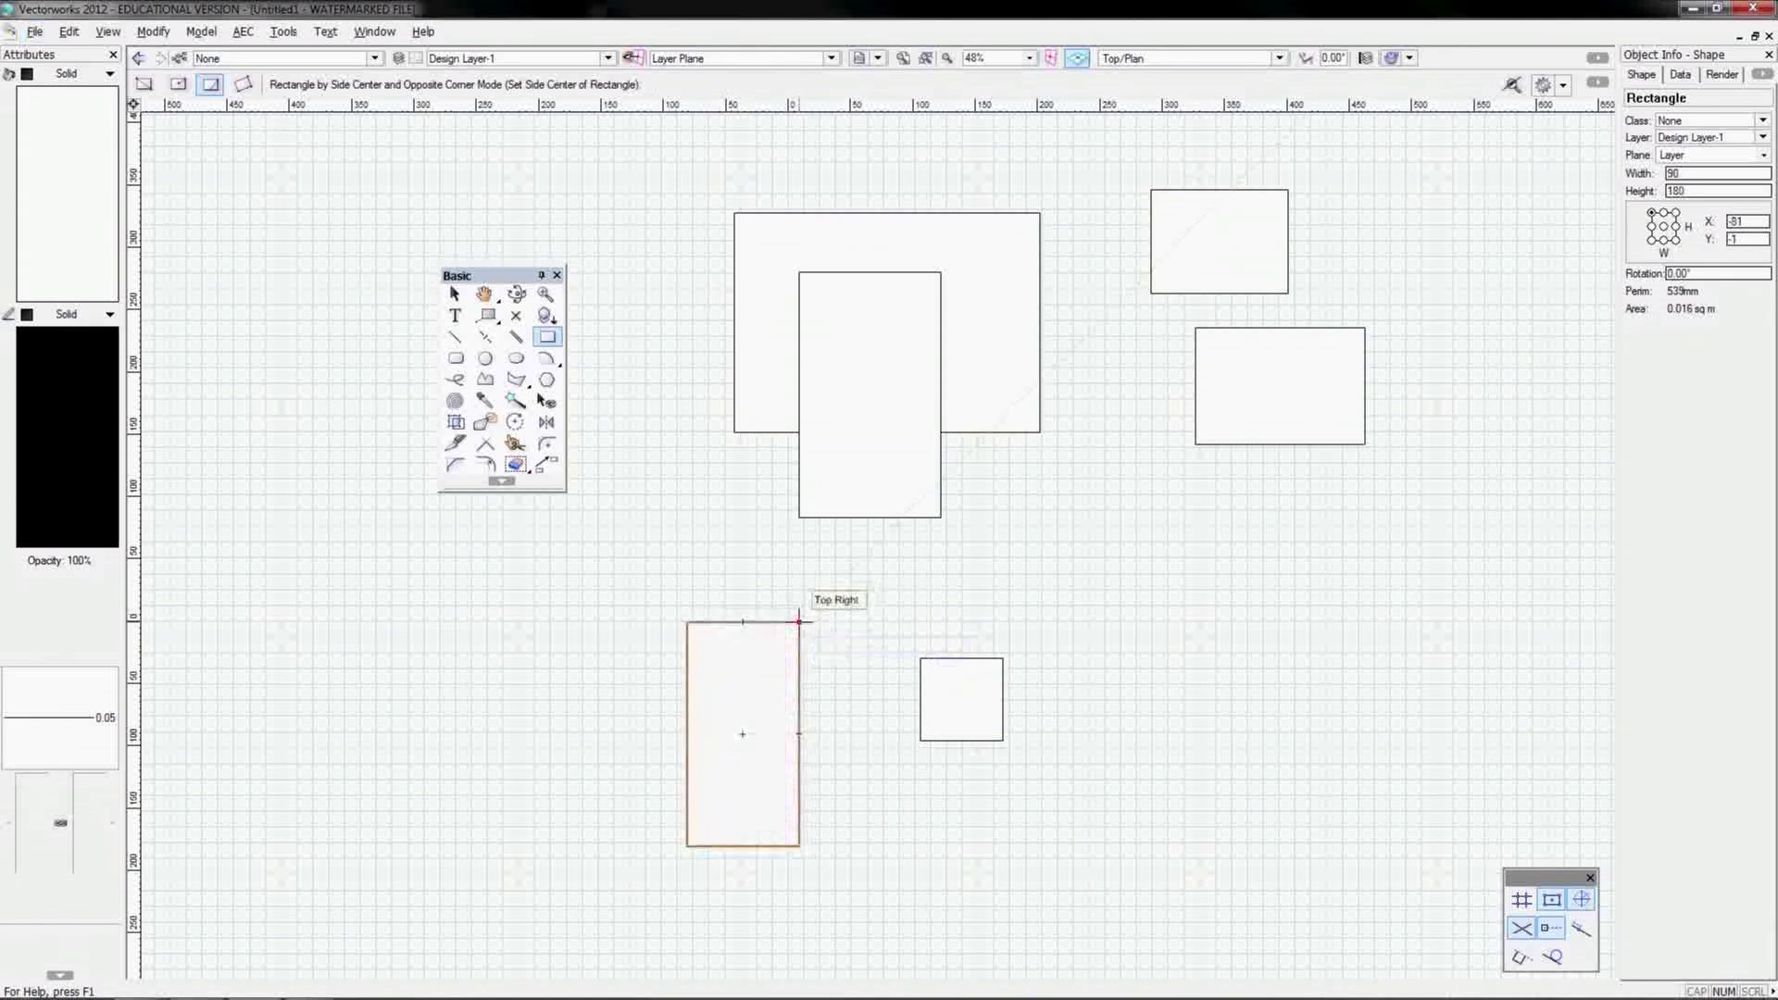
# Step: Set the Rectangle tool to Rotated Rectangle mode and delete all the rectangles in the drawing
pyautogui.click(244, 85)
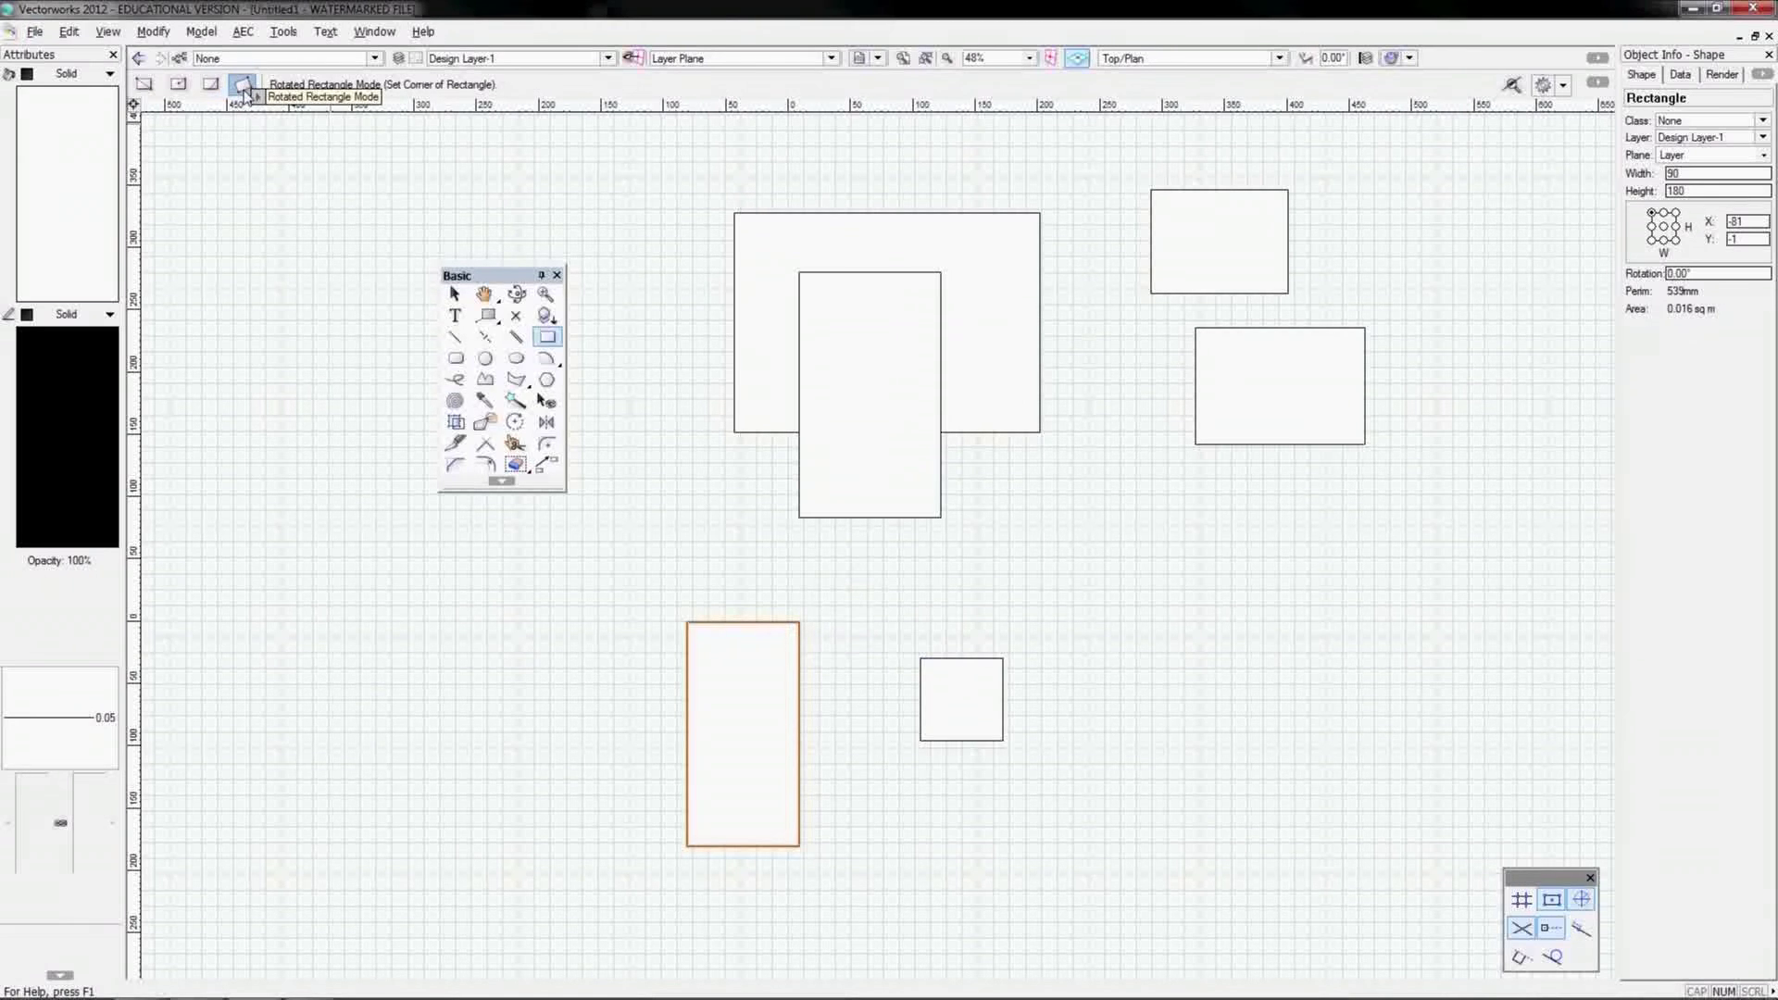
pyautogui.click(145, 88)
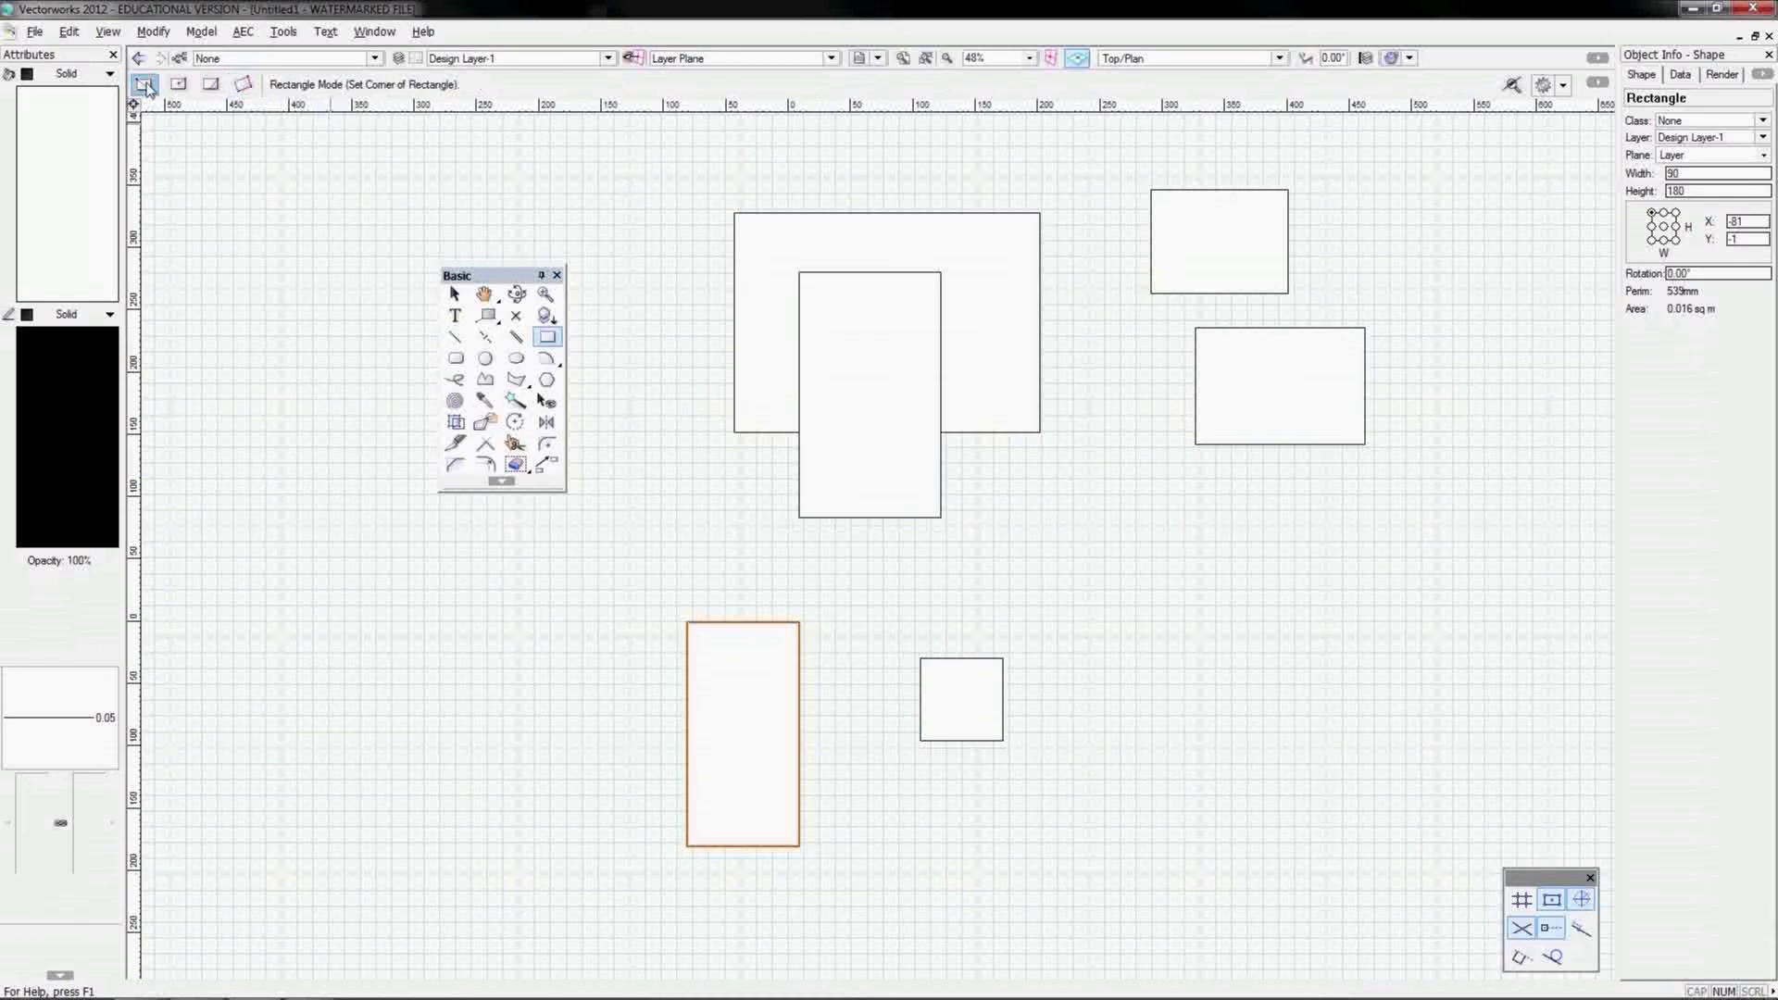
pyautogui.click(241, 86)
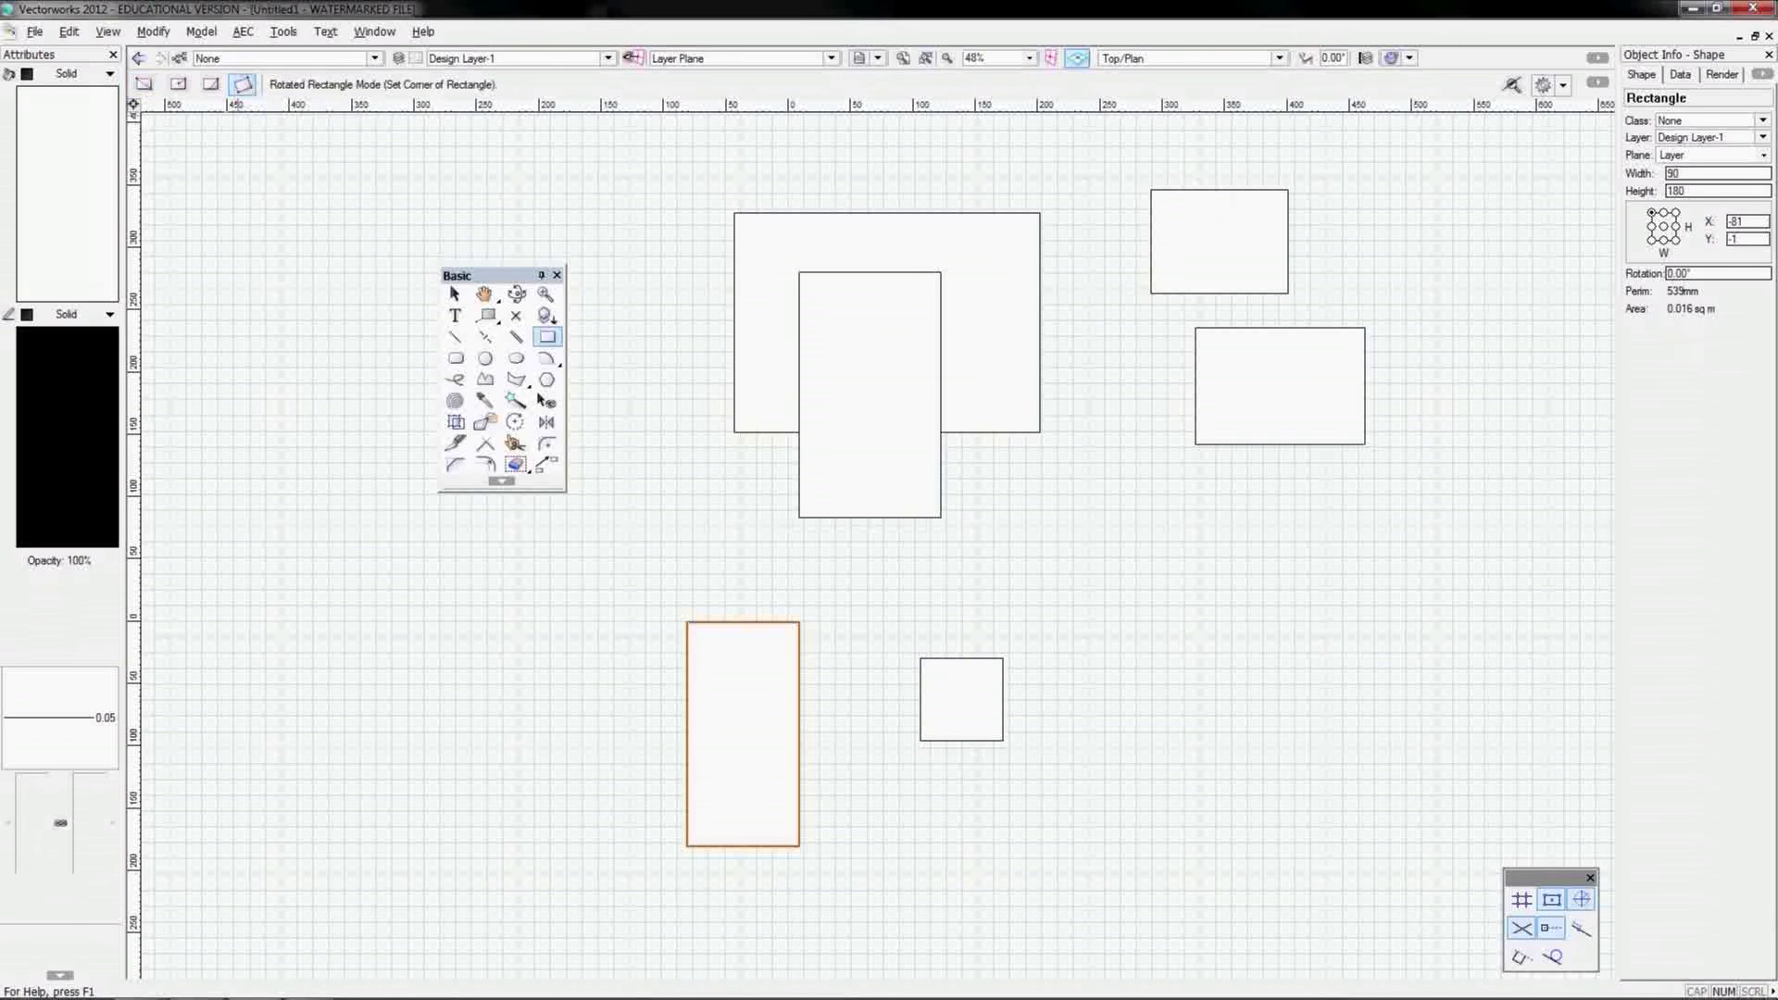
pyautogui.hotkey('ctrl', 'a')
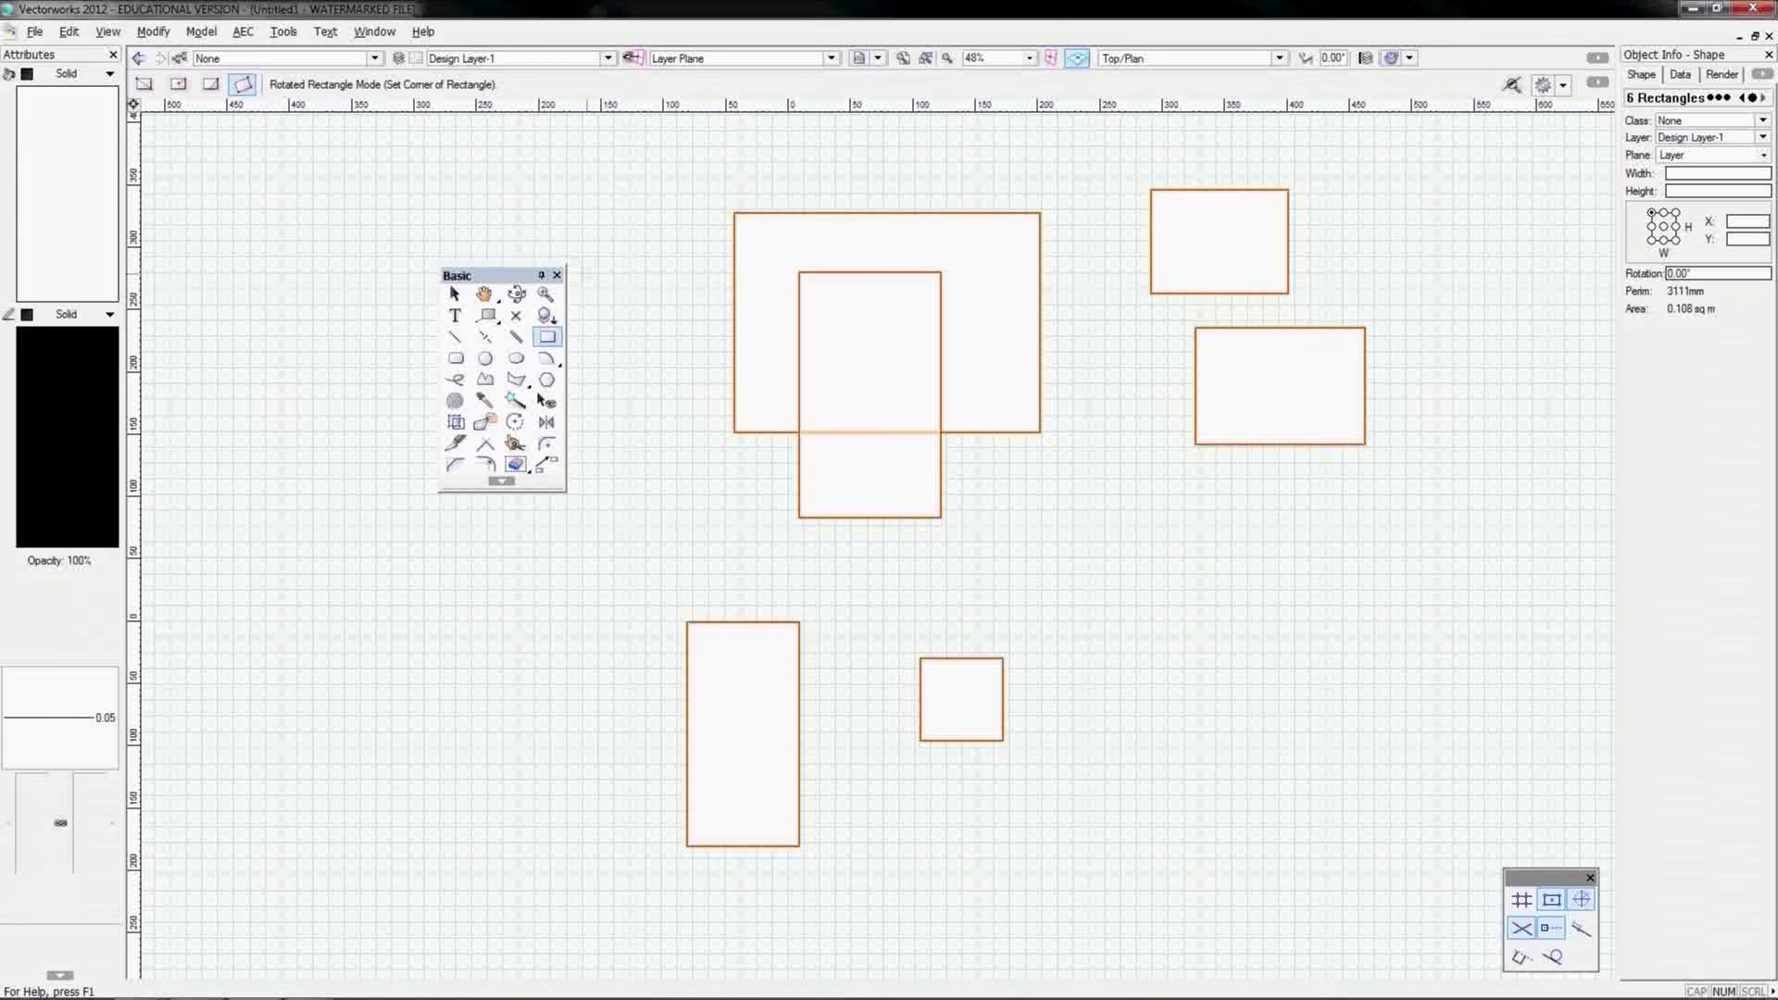
pyautogui.press('Delete')
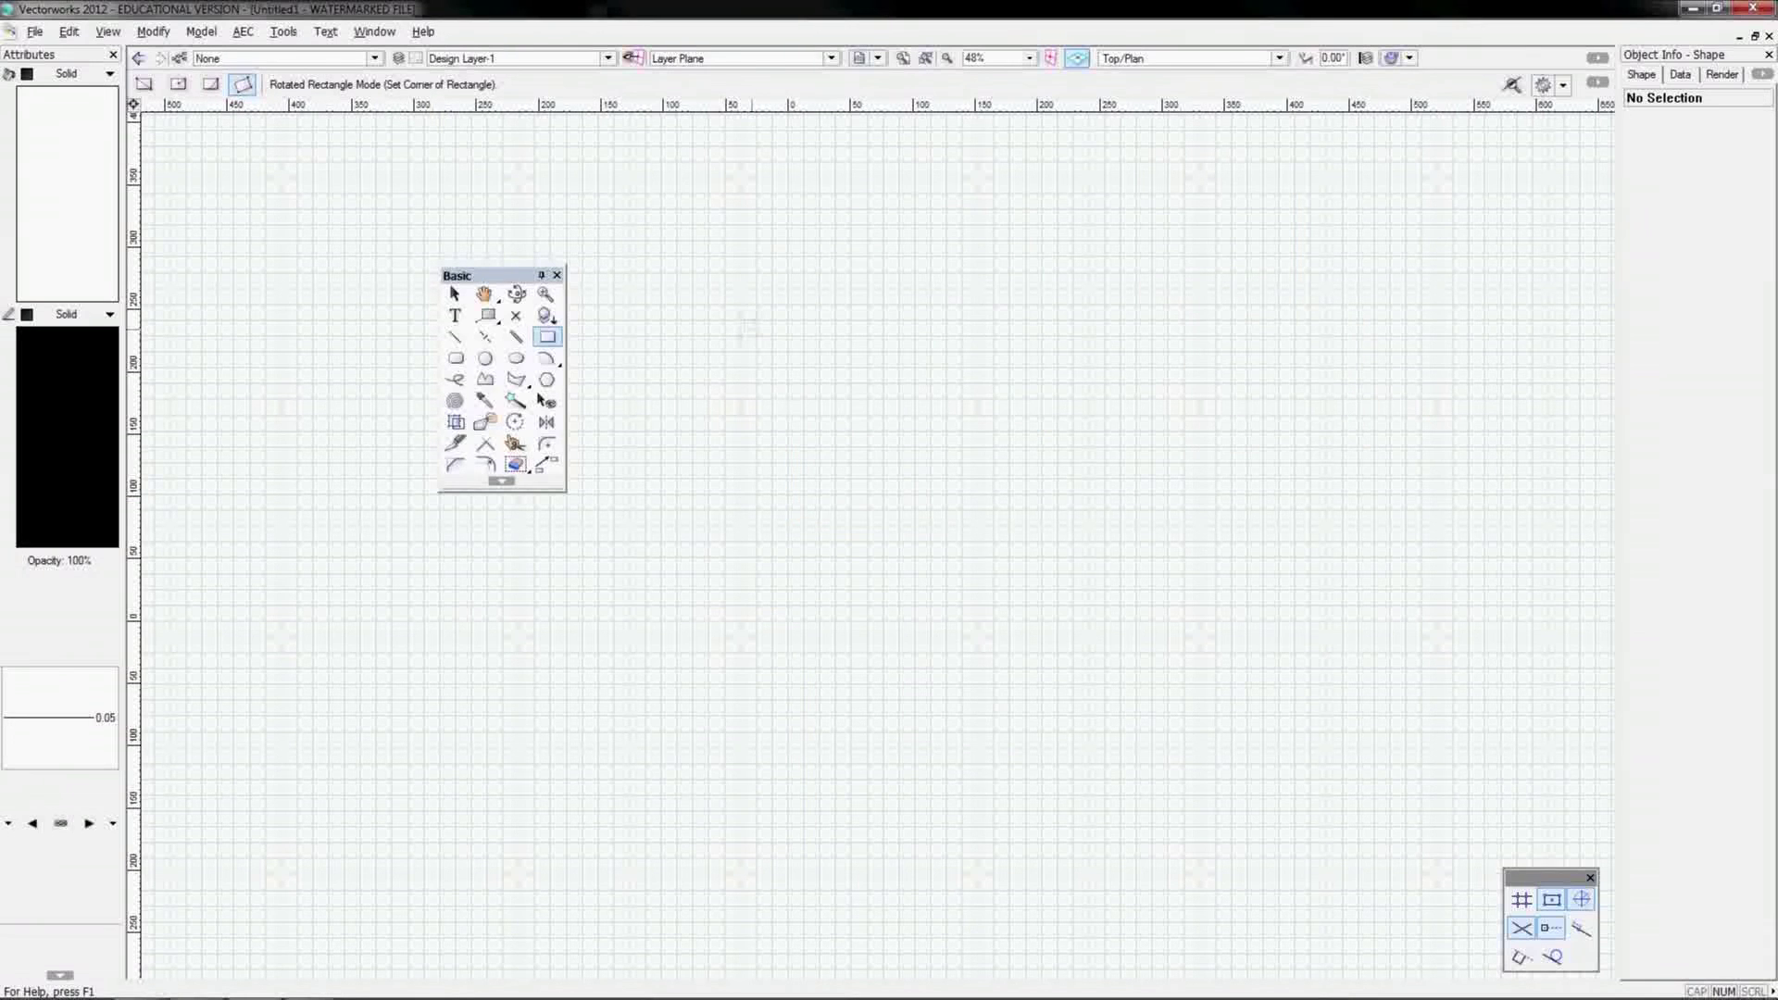
# Step: Draw two unrotated rectangles, one below the other, about 216 by 135 mm and 237 by 153 mm, in Rotated Rectangle mode
pyautogui.click(743, 412)
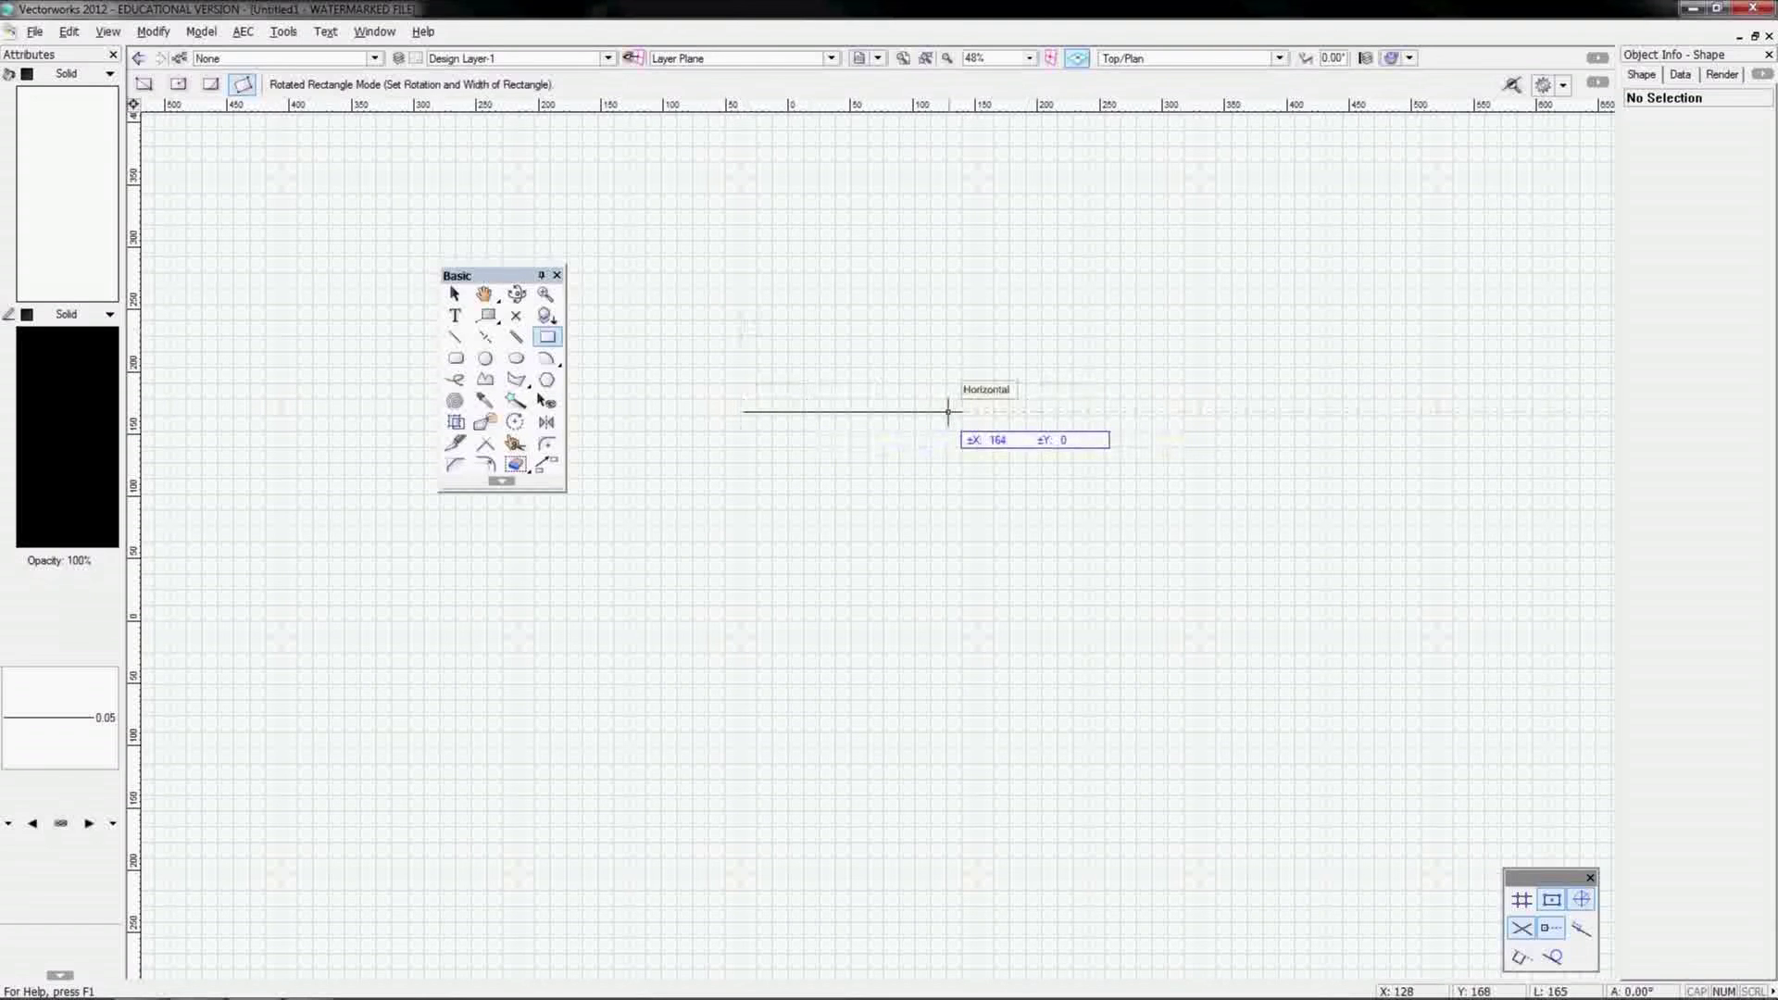
pyautogui.click(1012, 411)
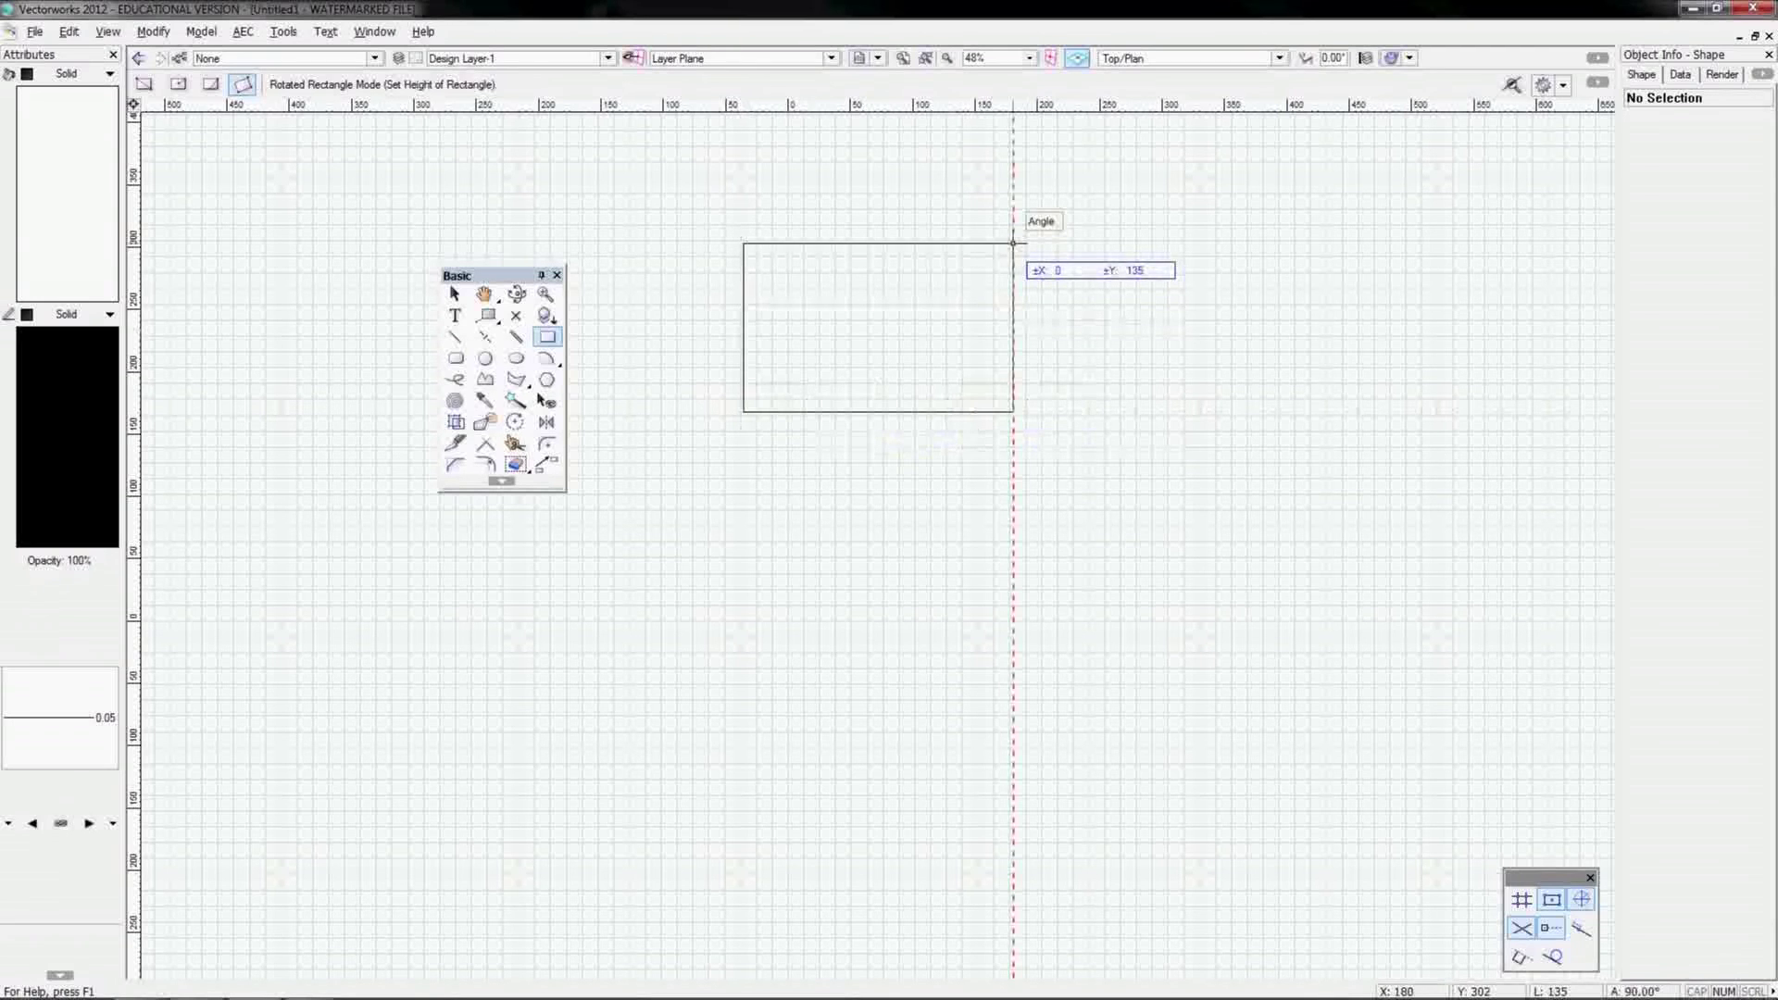
pyautogui.click(1013, 243)
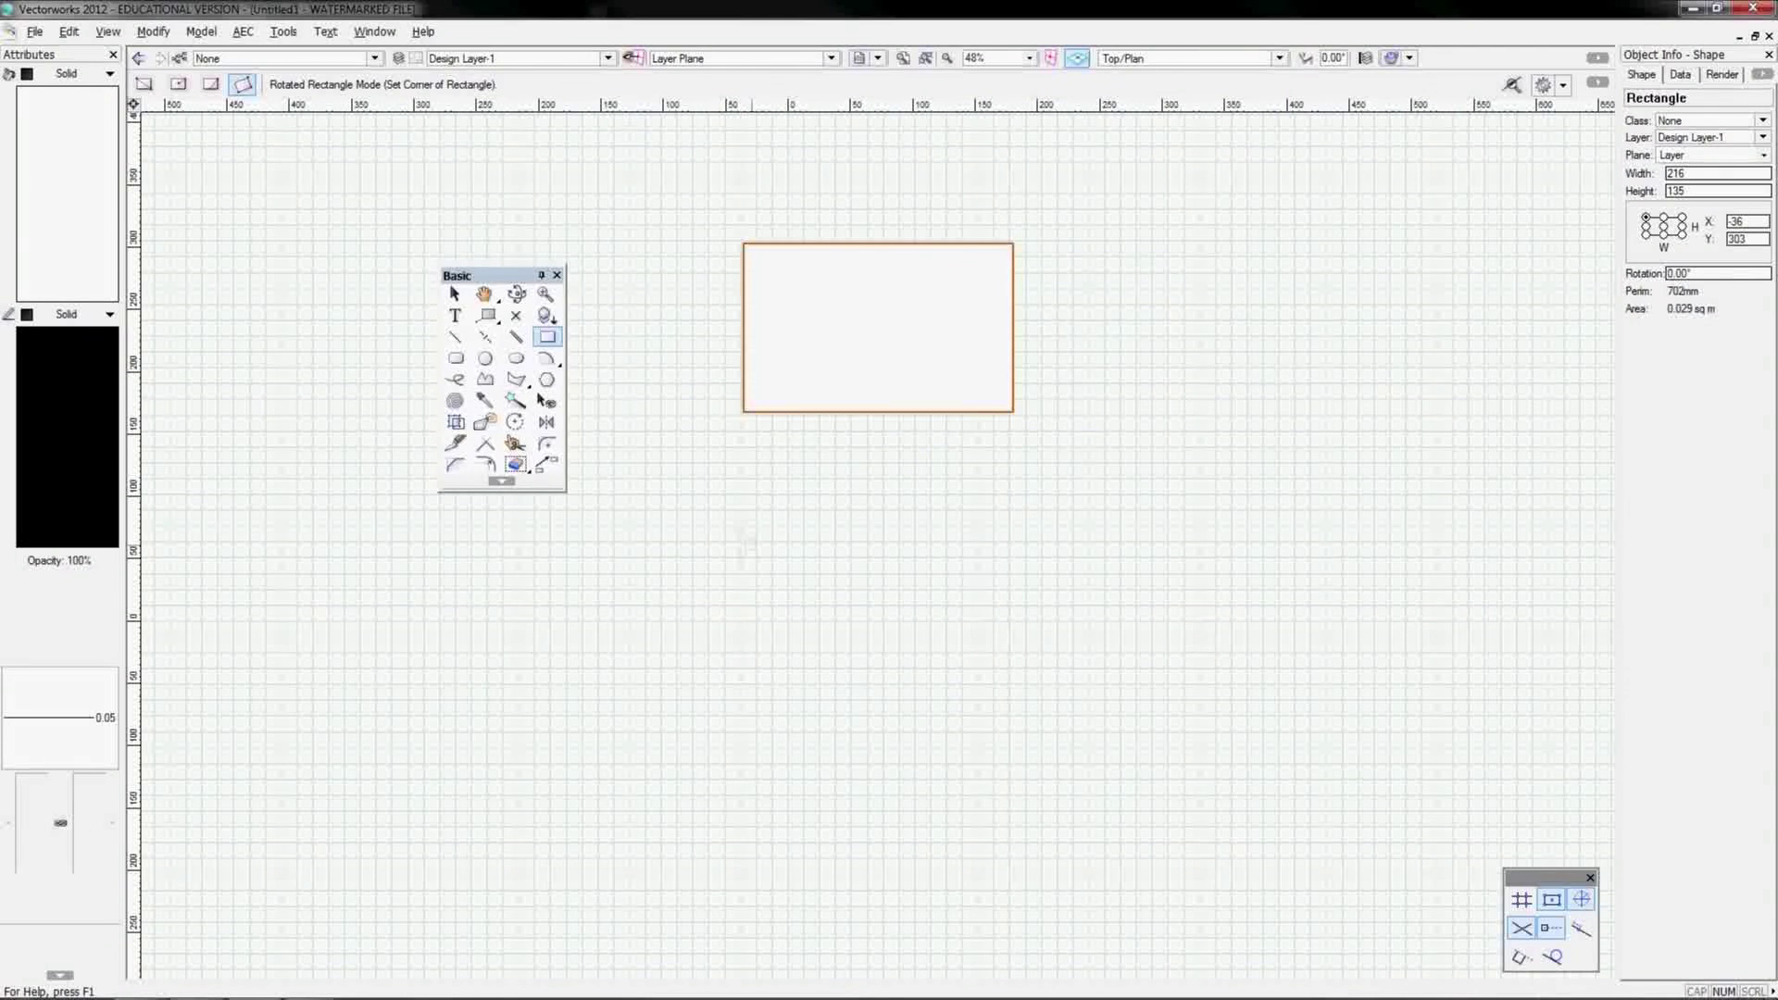
pyautogui.click(750, 544)
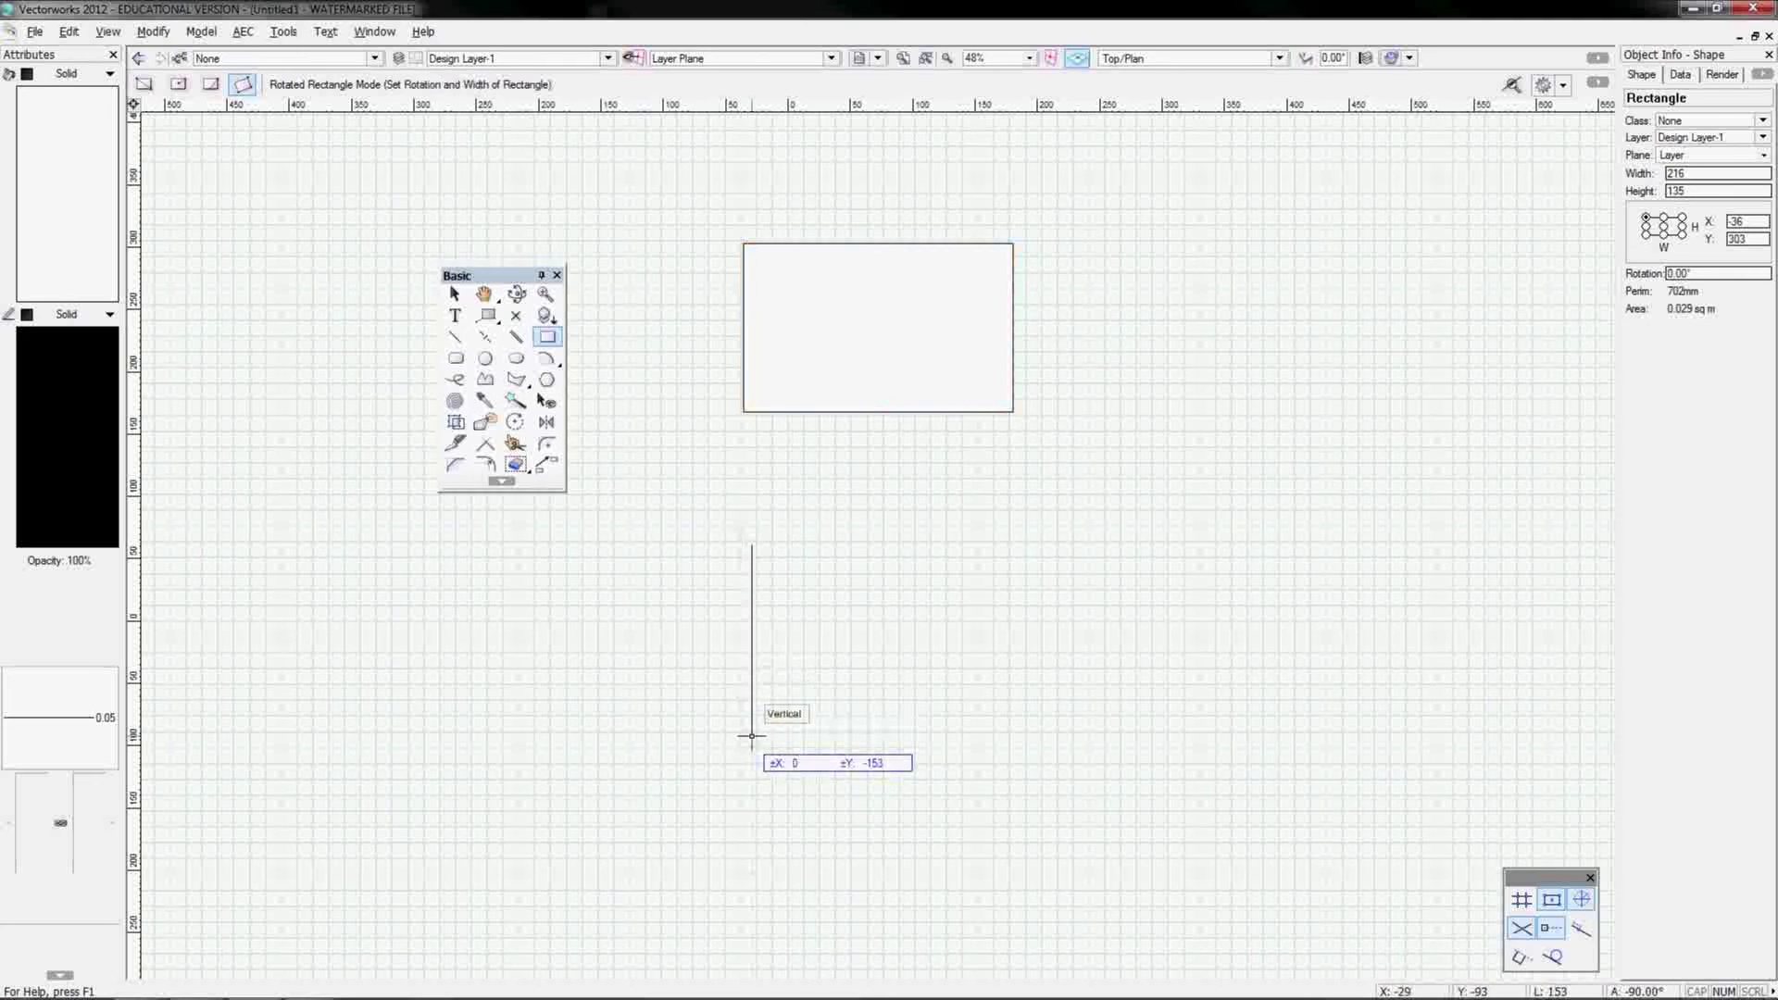
pyautogui.click(751, 736)
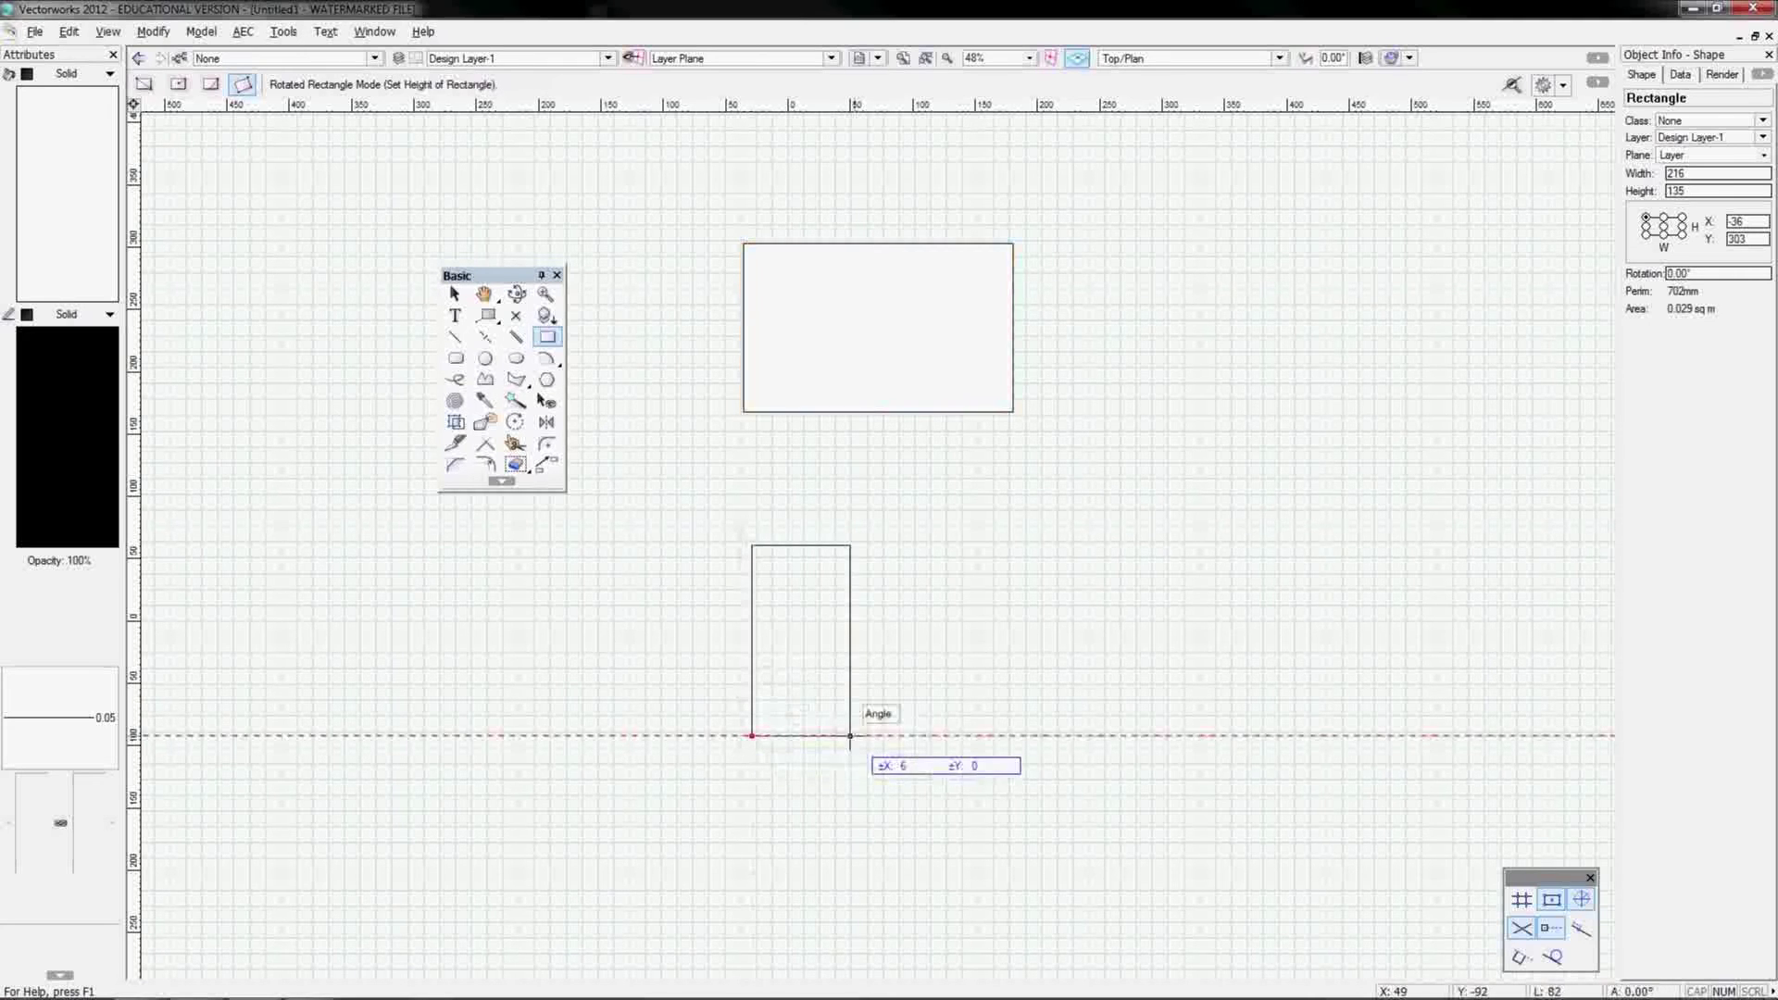
pyautogui.click(1049, 737)
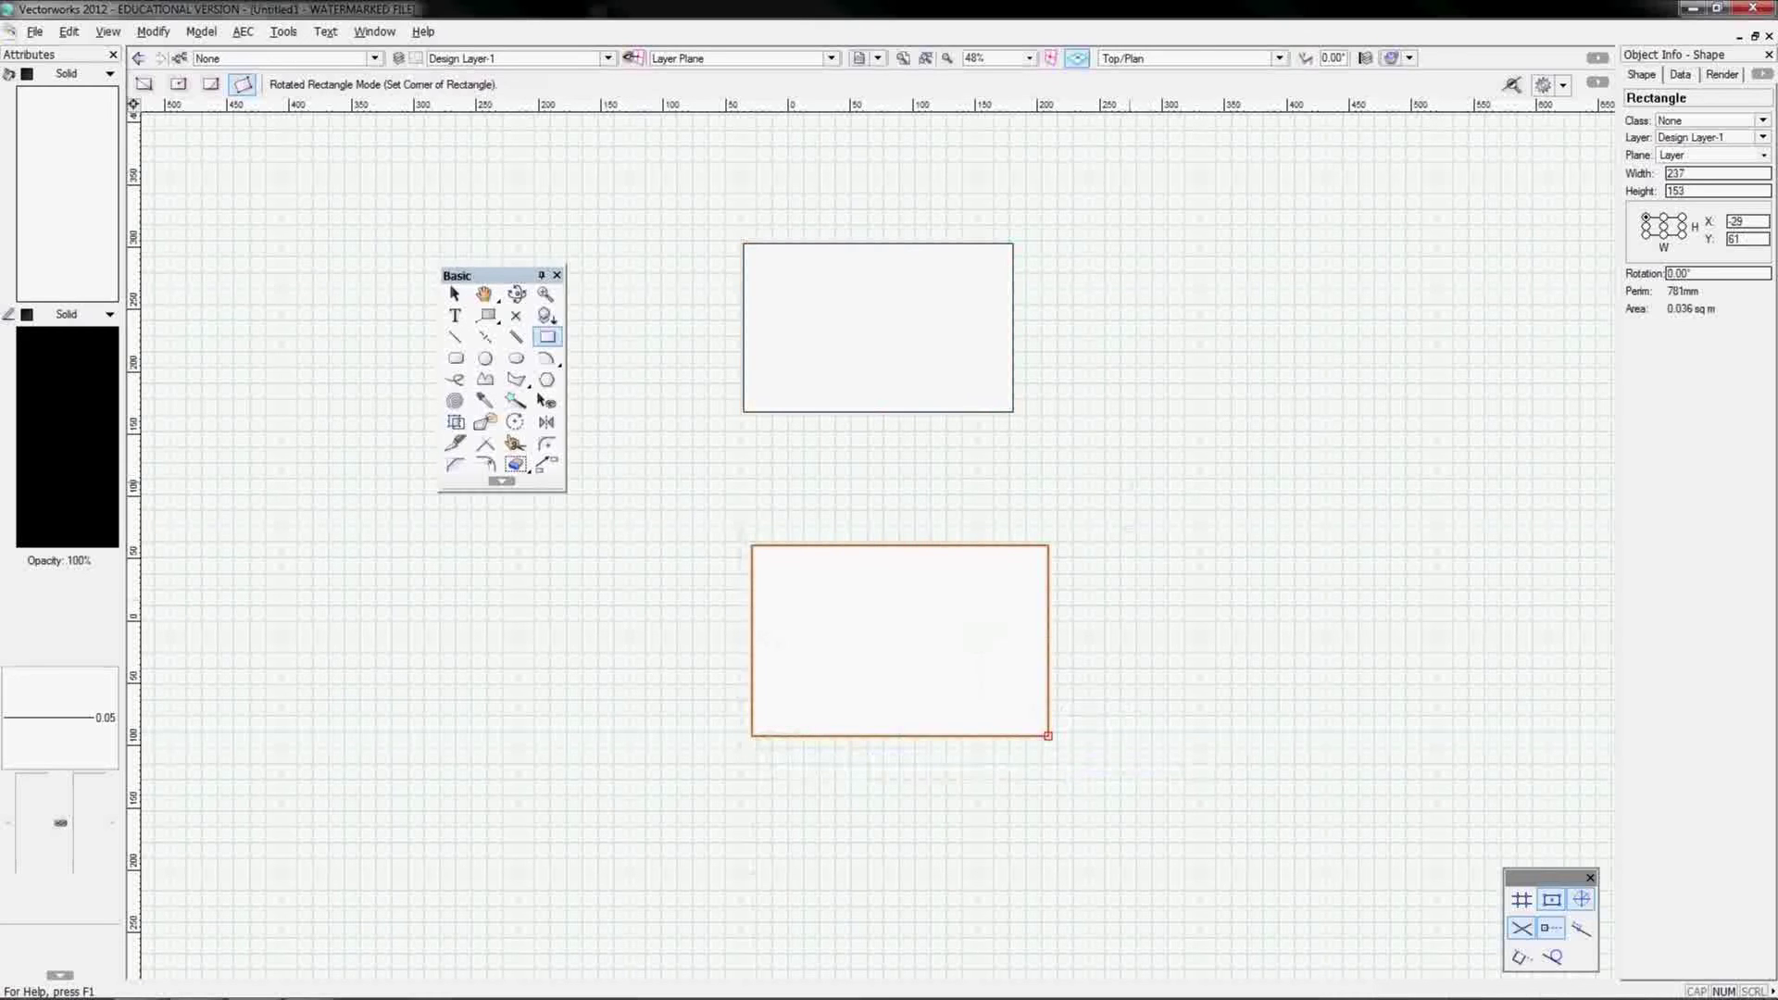
# Step: Draw a rectangle about 249 by 137 mm beside the upper one, with its long sides sloping about 30° downward to the right
pyautogui.click(1130, 363)
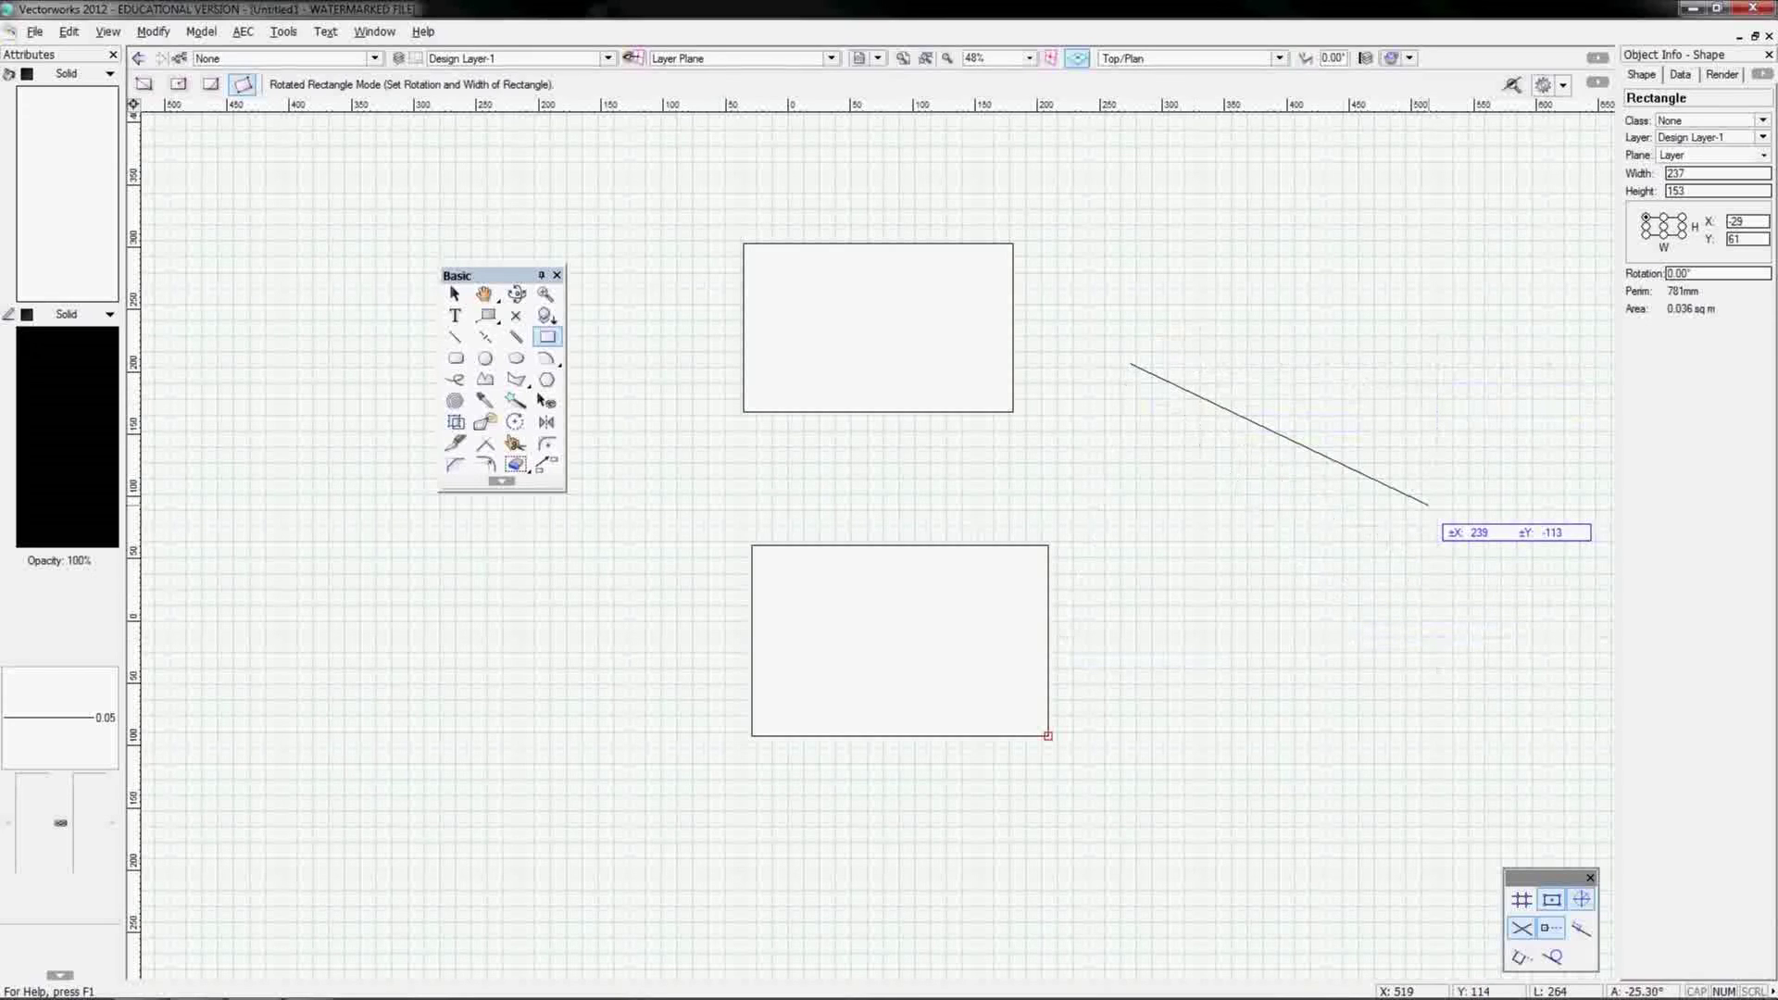
pyautogui.click(1399, 518)
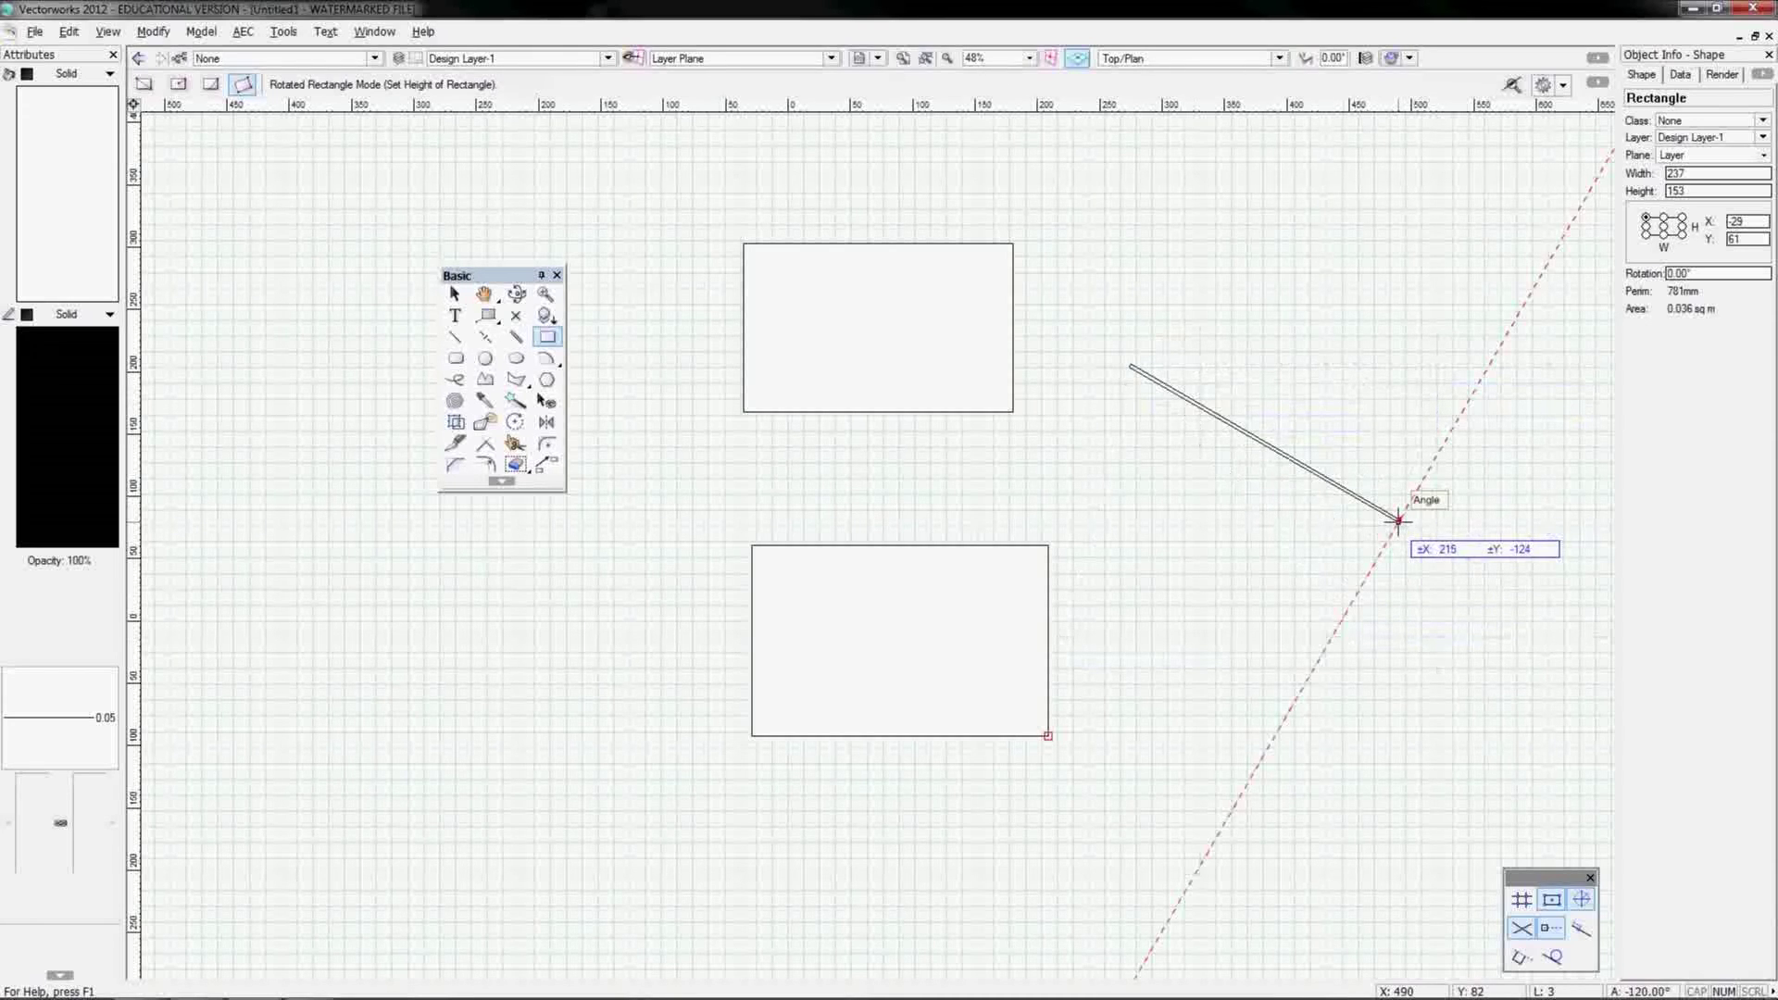
pyautogui.click(1485, 371)
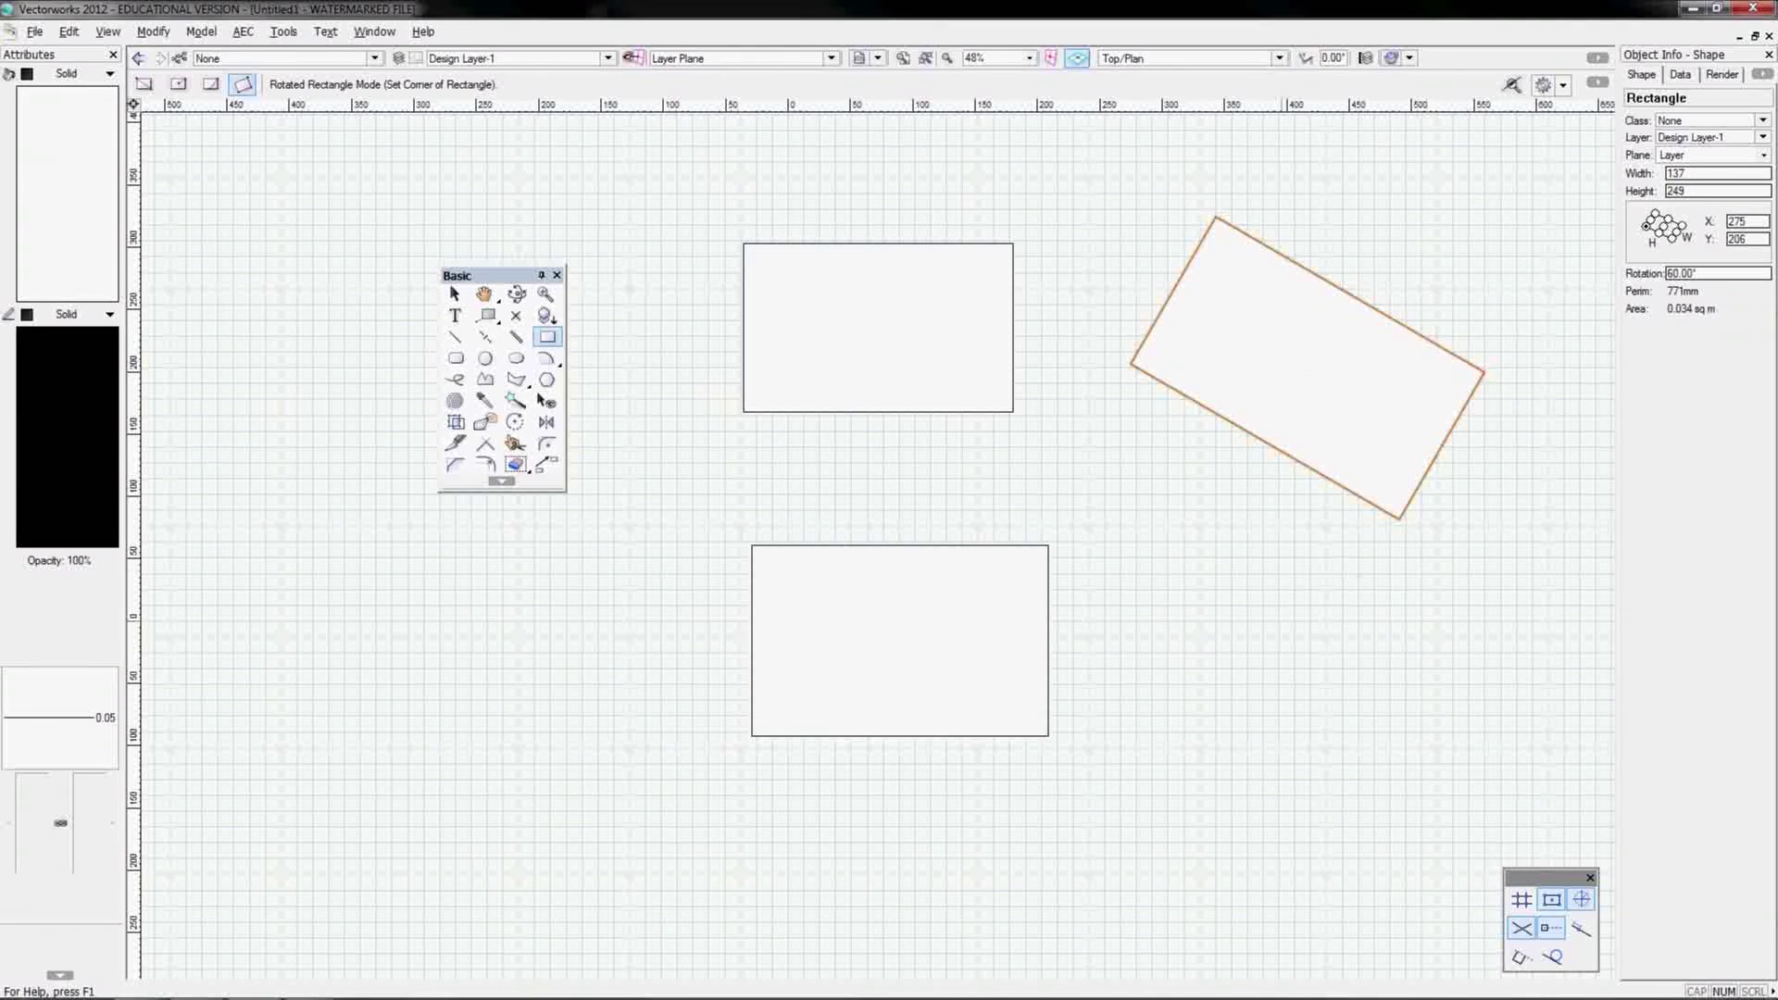
# Step: Draw two rotated rectangles linking the tilted rectangle's leftmost corner to the nearest corners of both unrotated rectangles, about 102 by 58 mm and 166 by 160 mm
pyautogui.click(1013, 411)
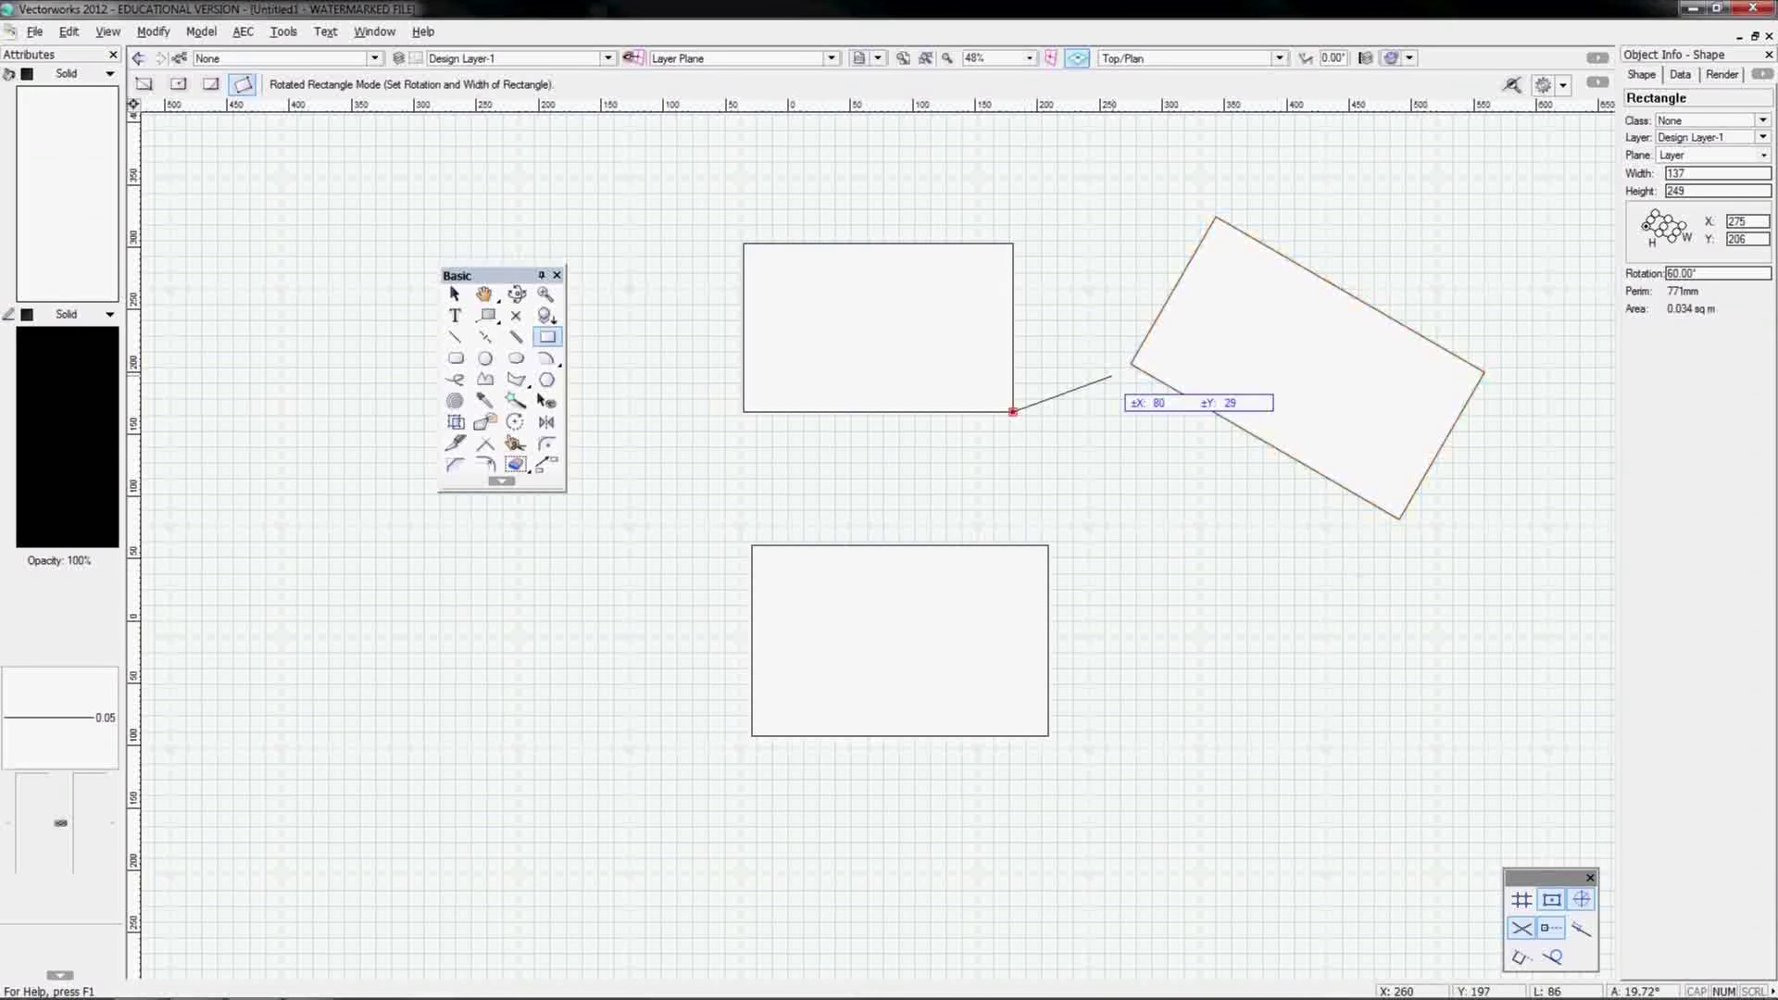
pyautogui.click(1129, 367)
pyautogui.click(1104, 298)
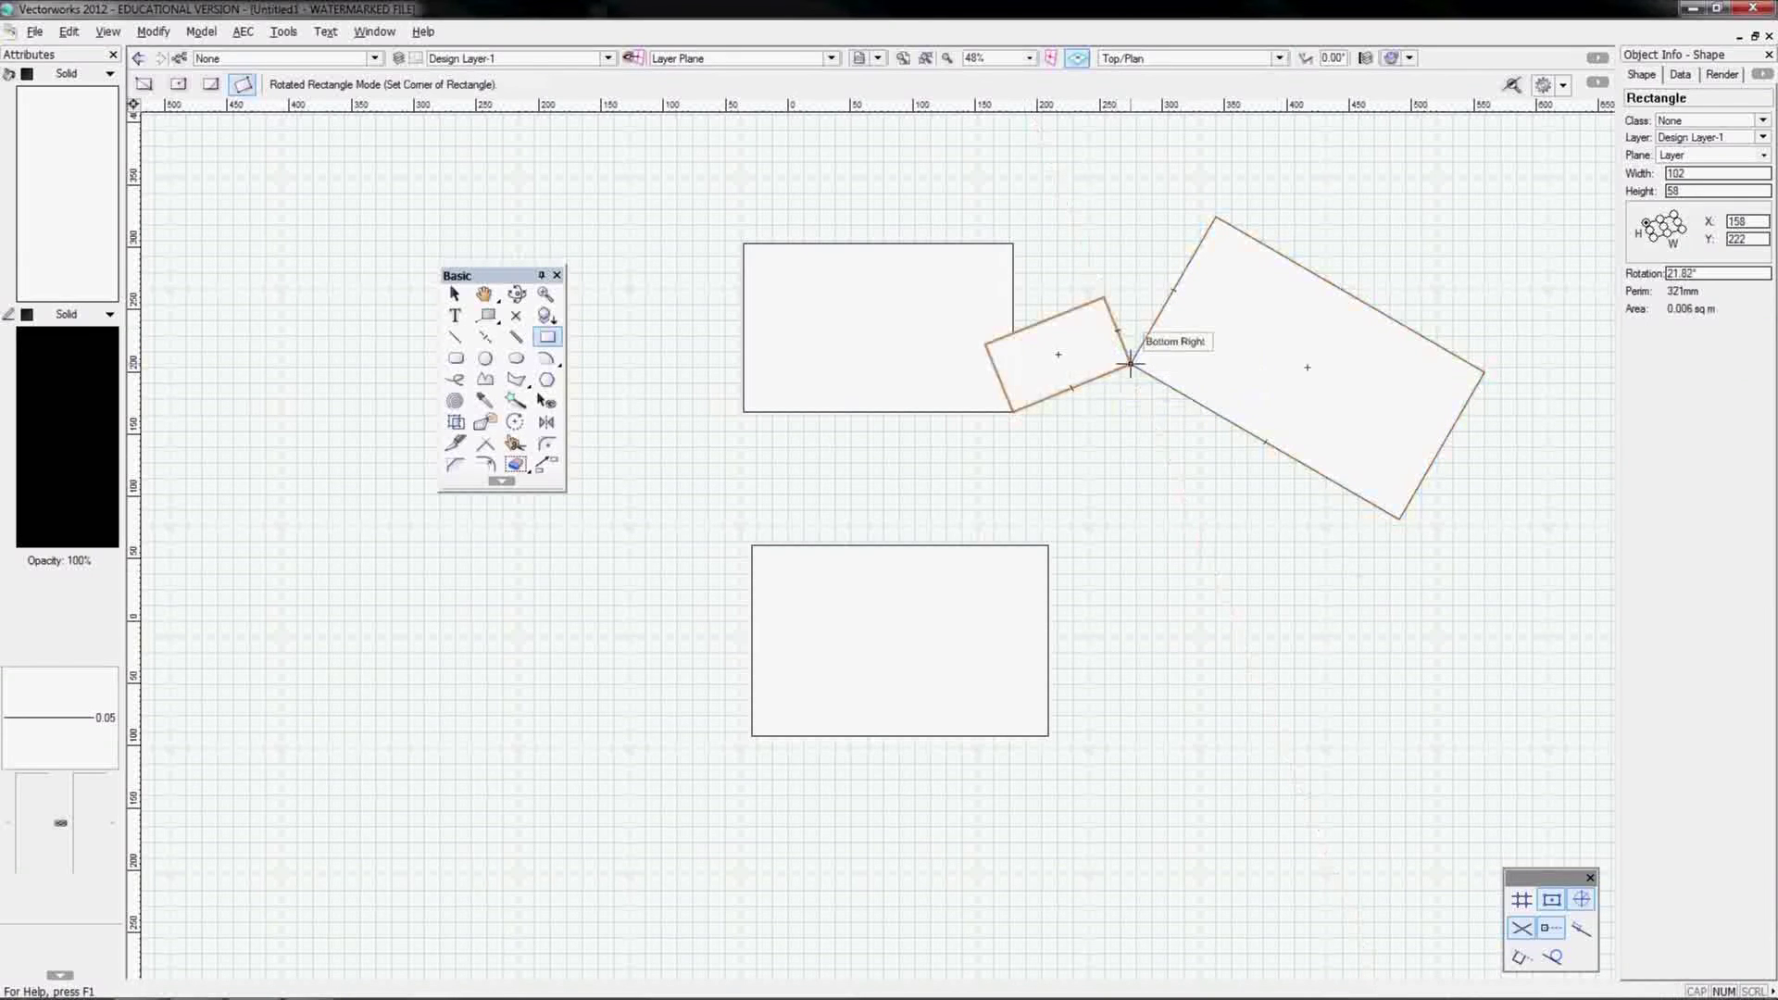
pyautogui.click(1130, 364)
pyautogui.click(1049, 545)
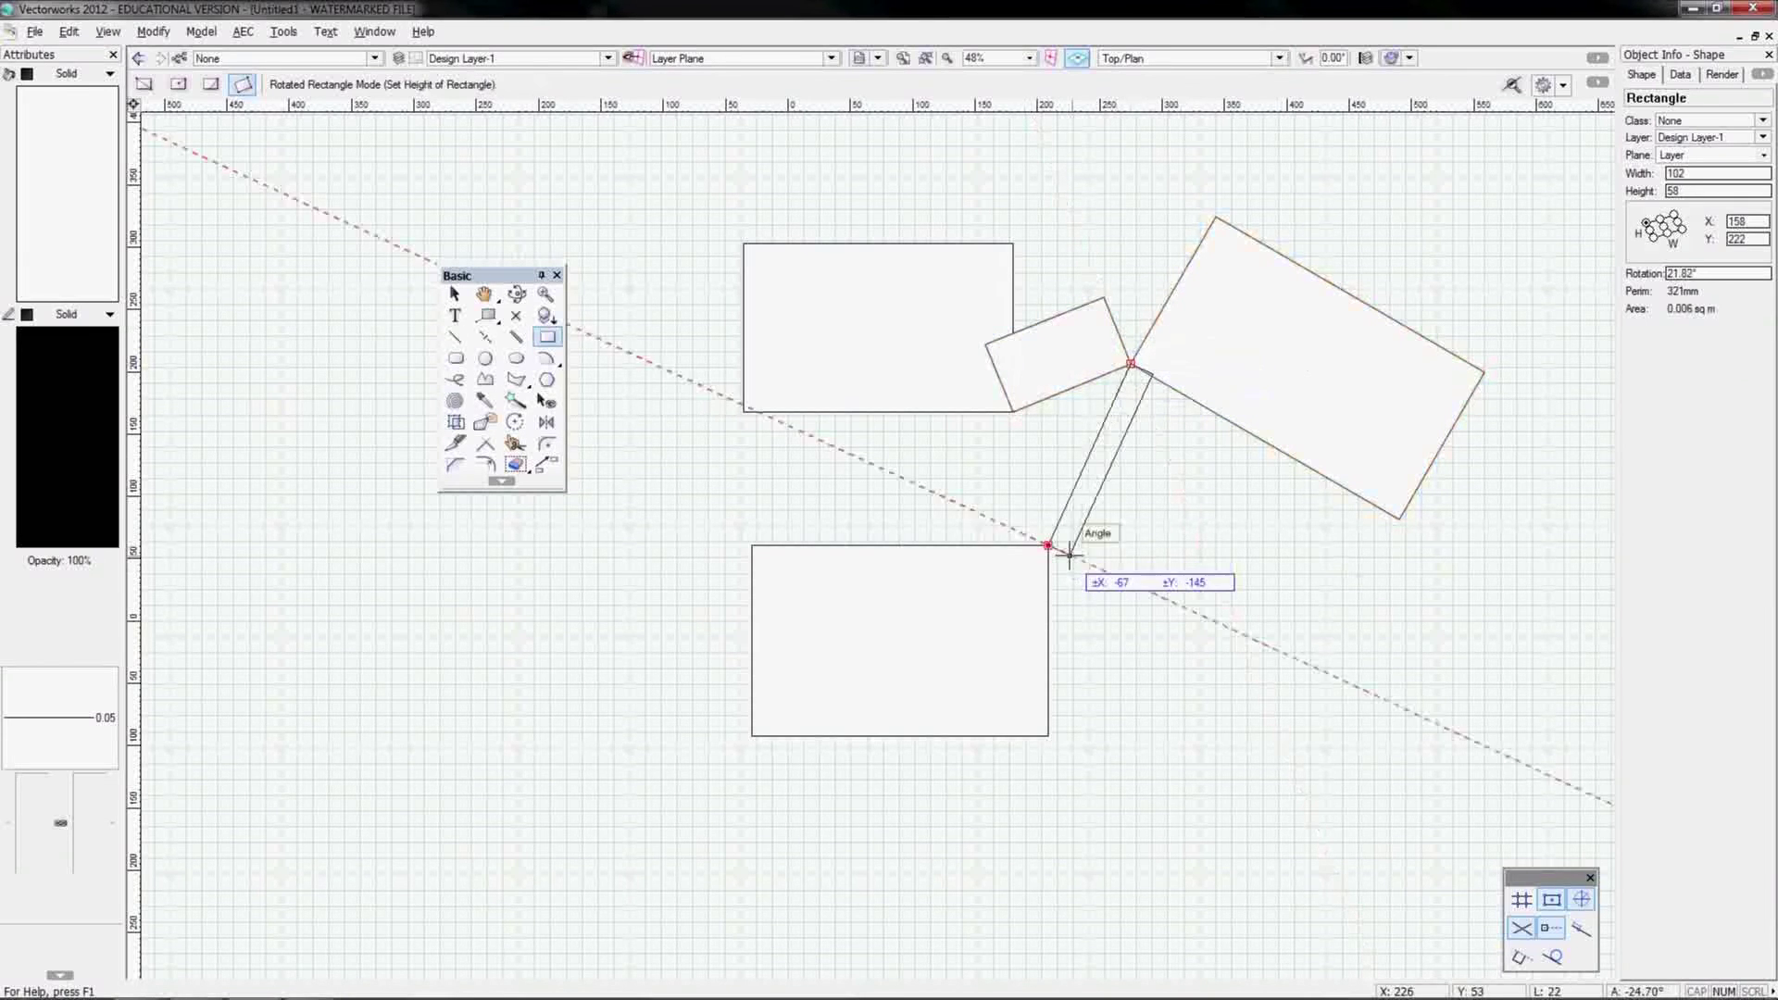
pyautogui.click(1247, 606)
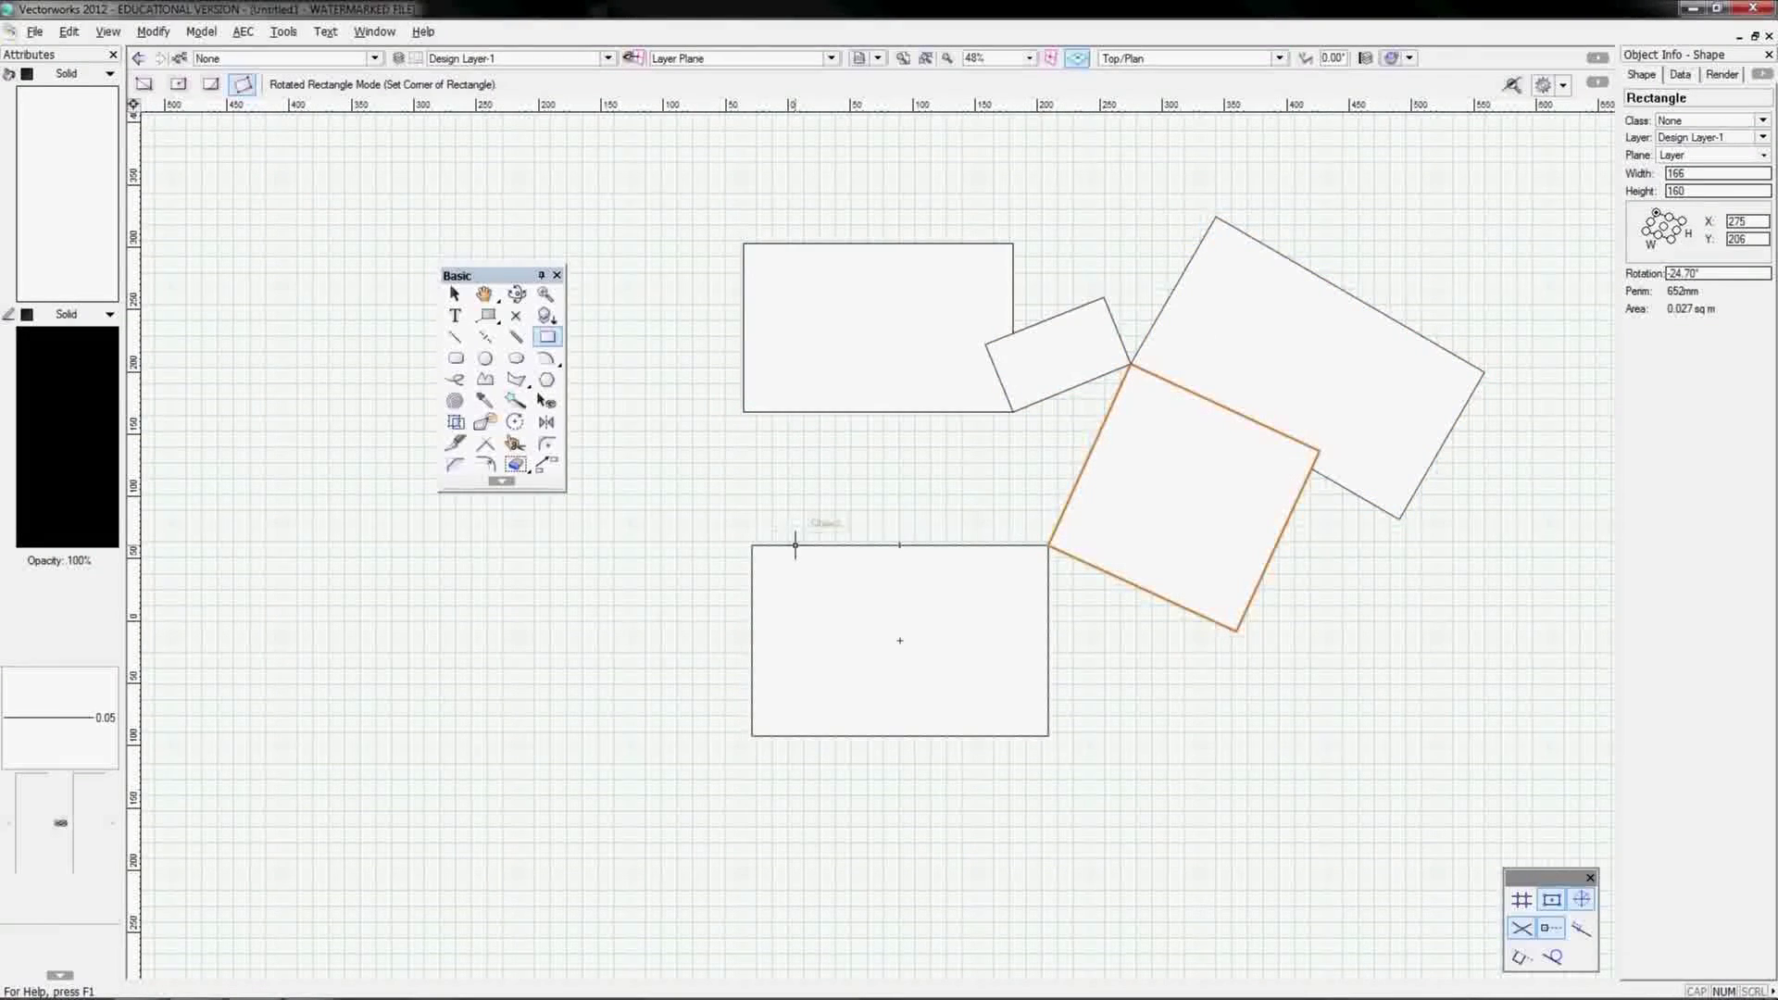
# Step: Draw a rotated rectangle about 168 by 115 mm from the lower rectangle's top edge midpoint to the side of the nearly square tilted rectangle
pyautogui.click(899, 546)
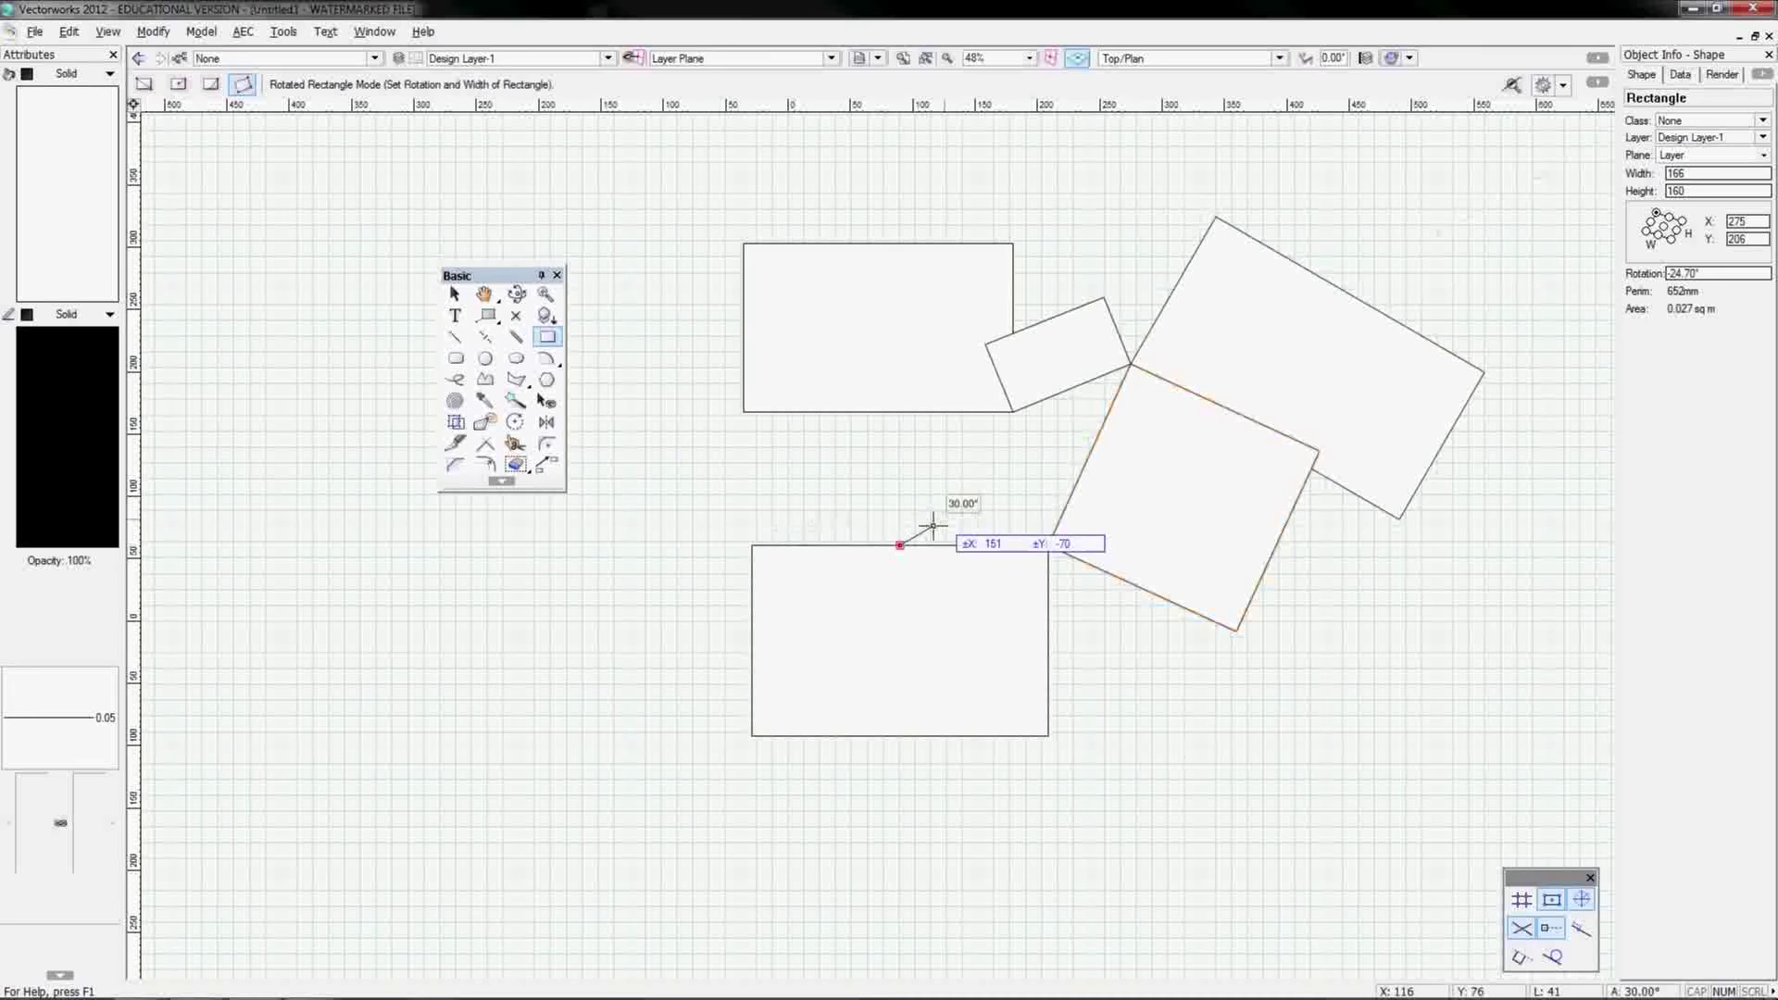
pyautogui.click(1089, 454)
pyautogui.click(1000, 336)
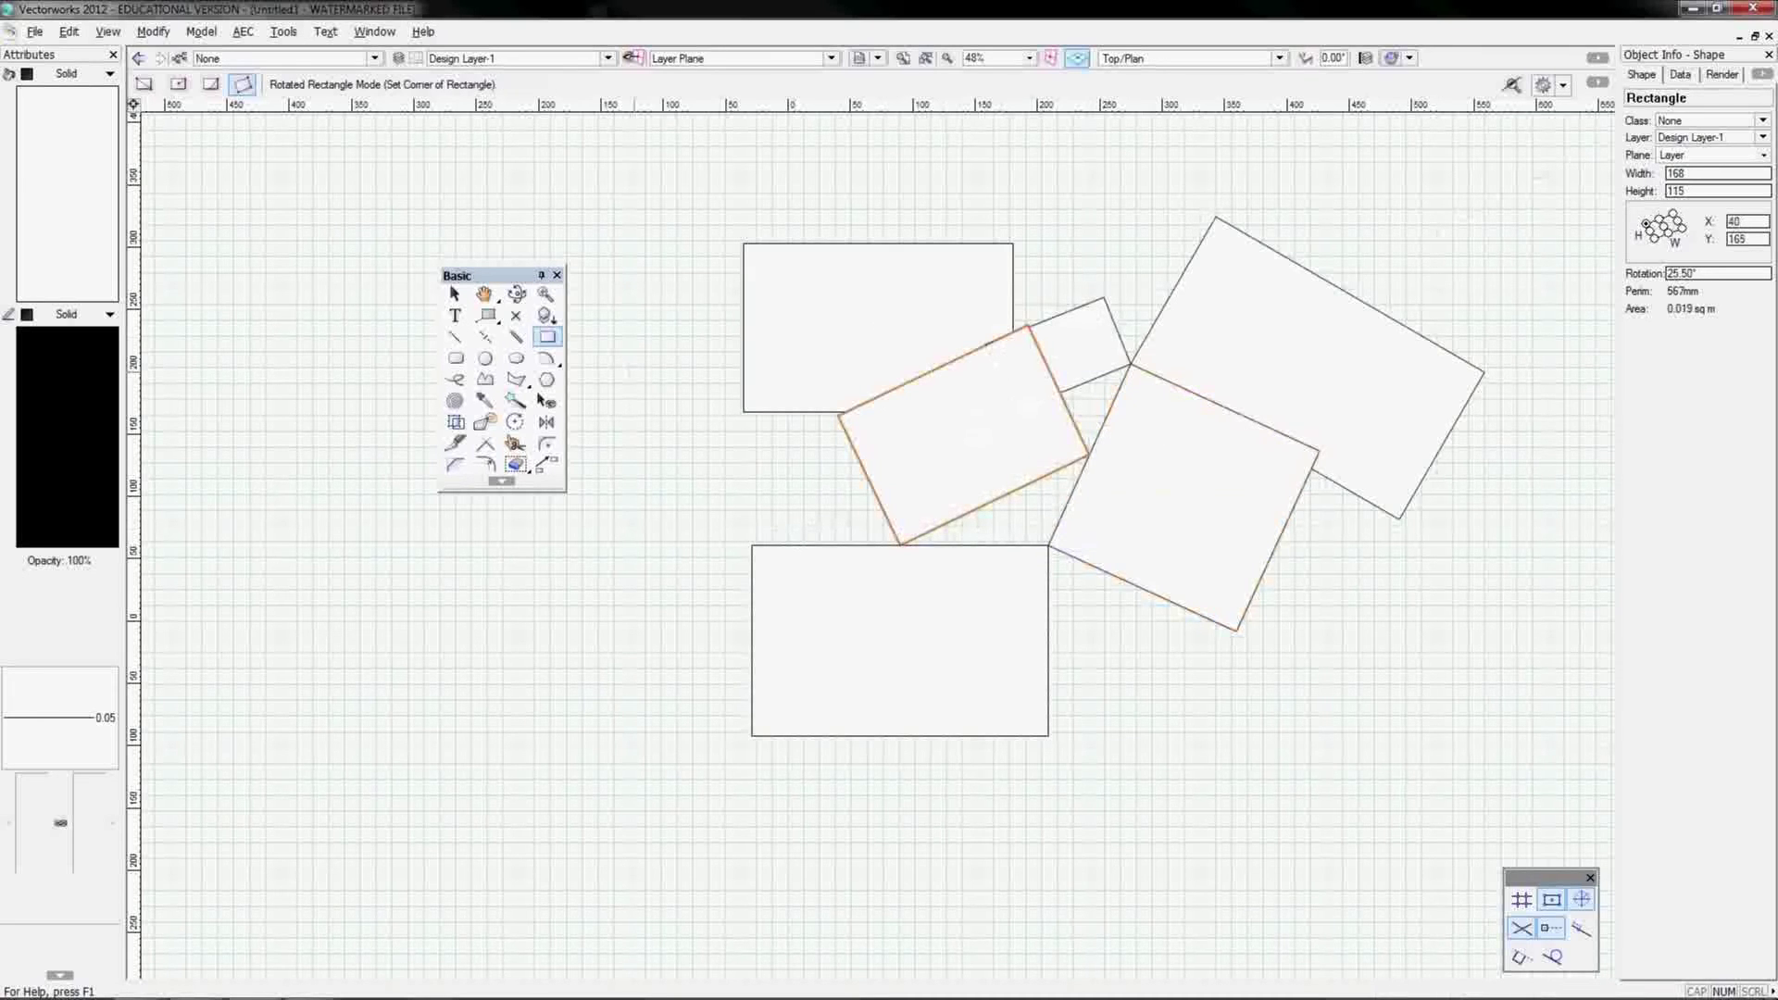
# Step: Select every straight and rotated rectangle and delete them
pyautogui.hotkey('ctrl', 'a')
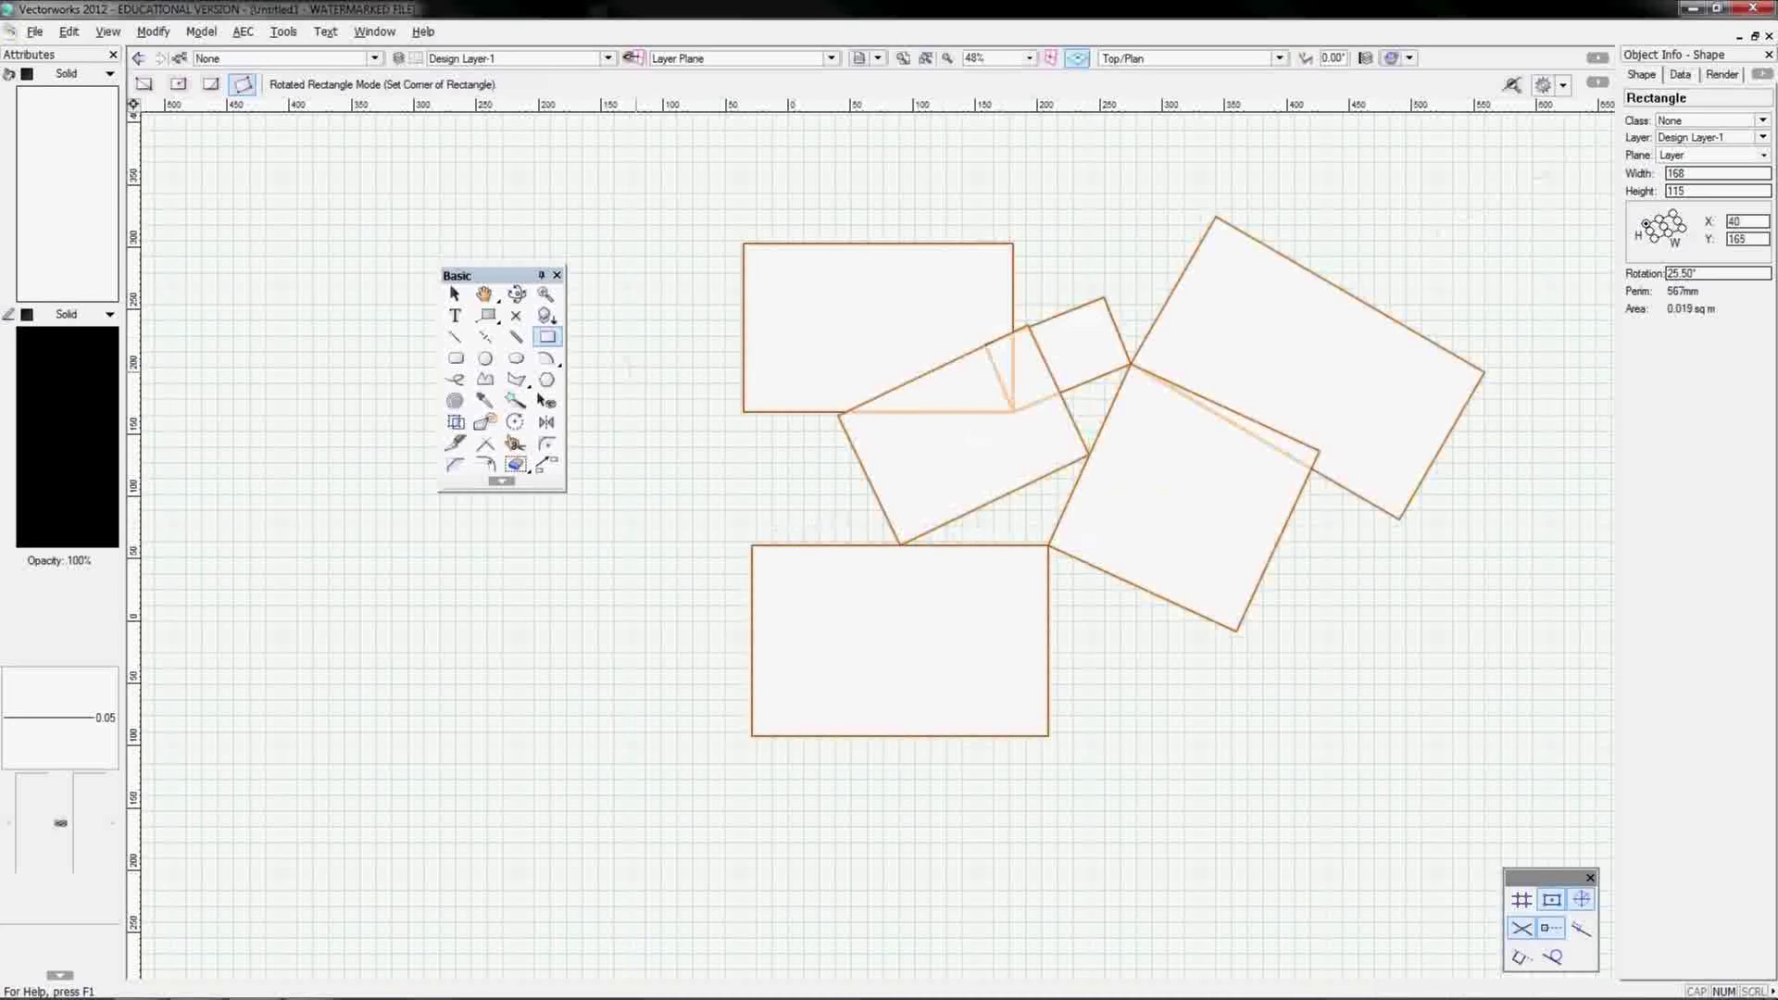
pyautogui.press('Delete')
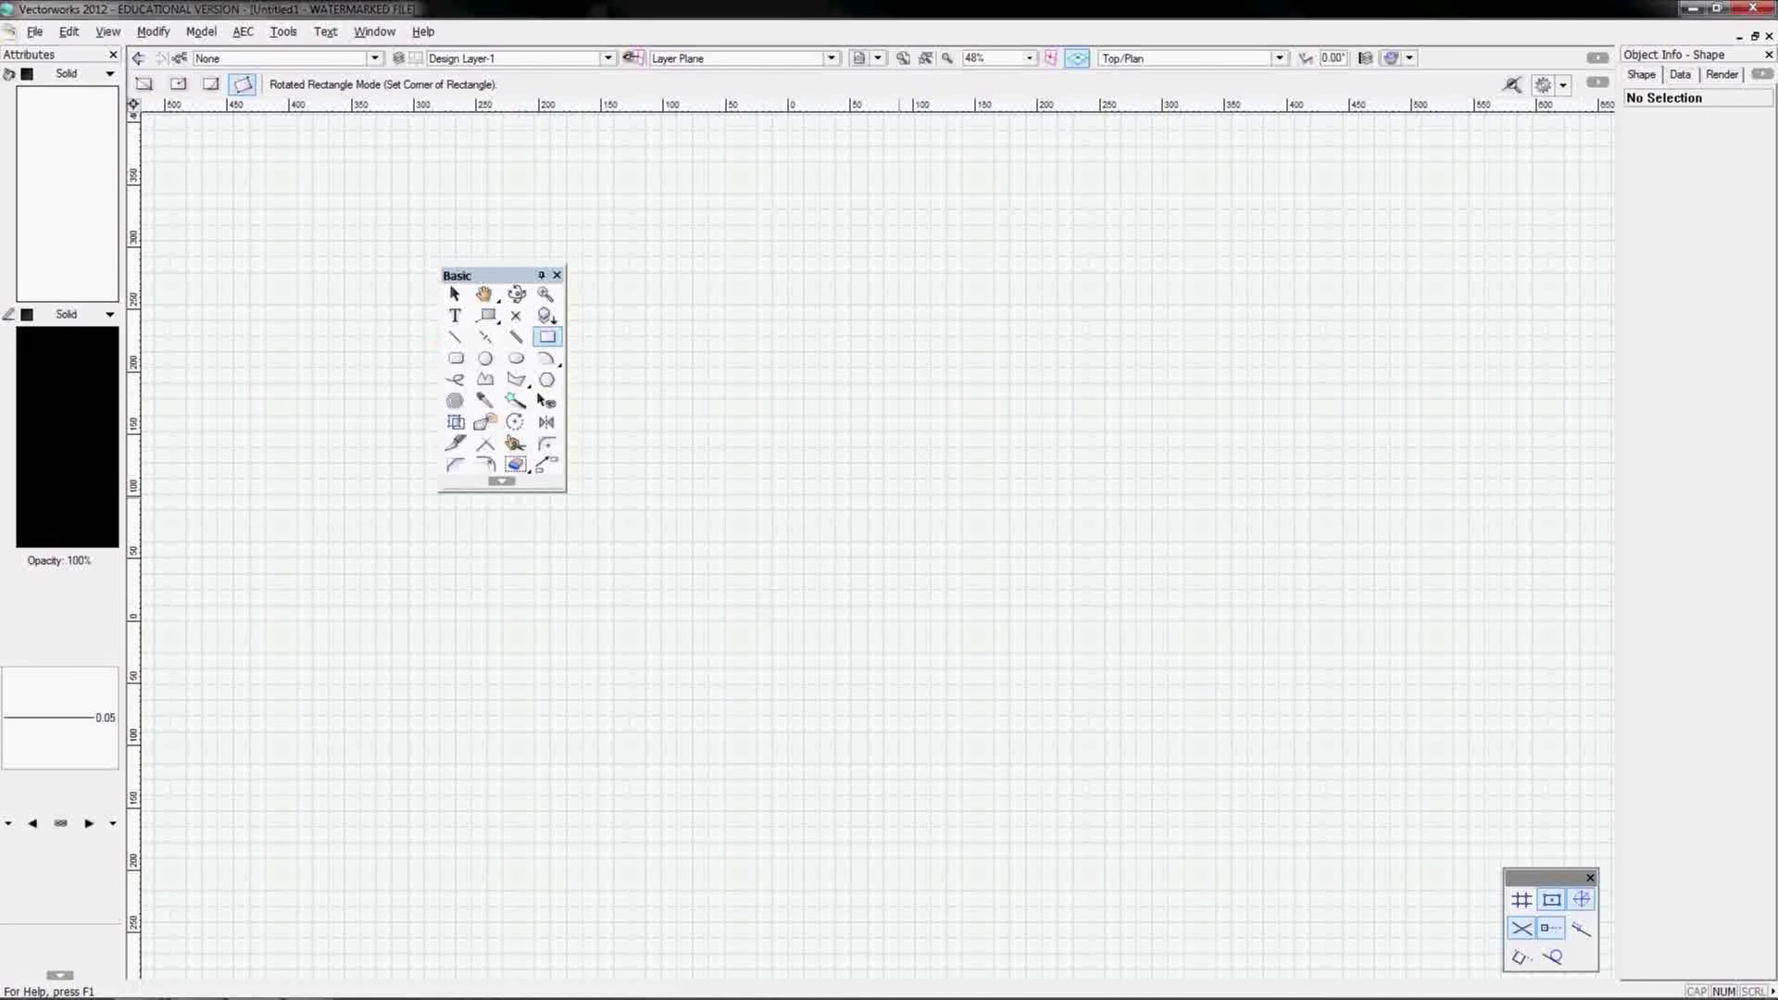
# Step: Draw an unrotated rectangle with the Rotated Rectangle mode, entering exact dimensions of 200 mm wide and 250 mm high
pyautogui.click(742, 545)
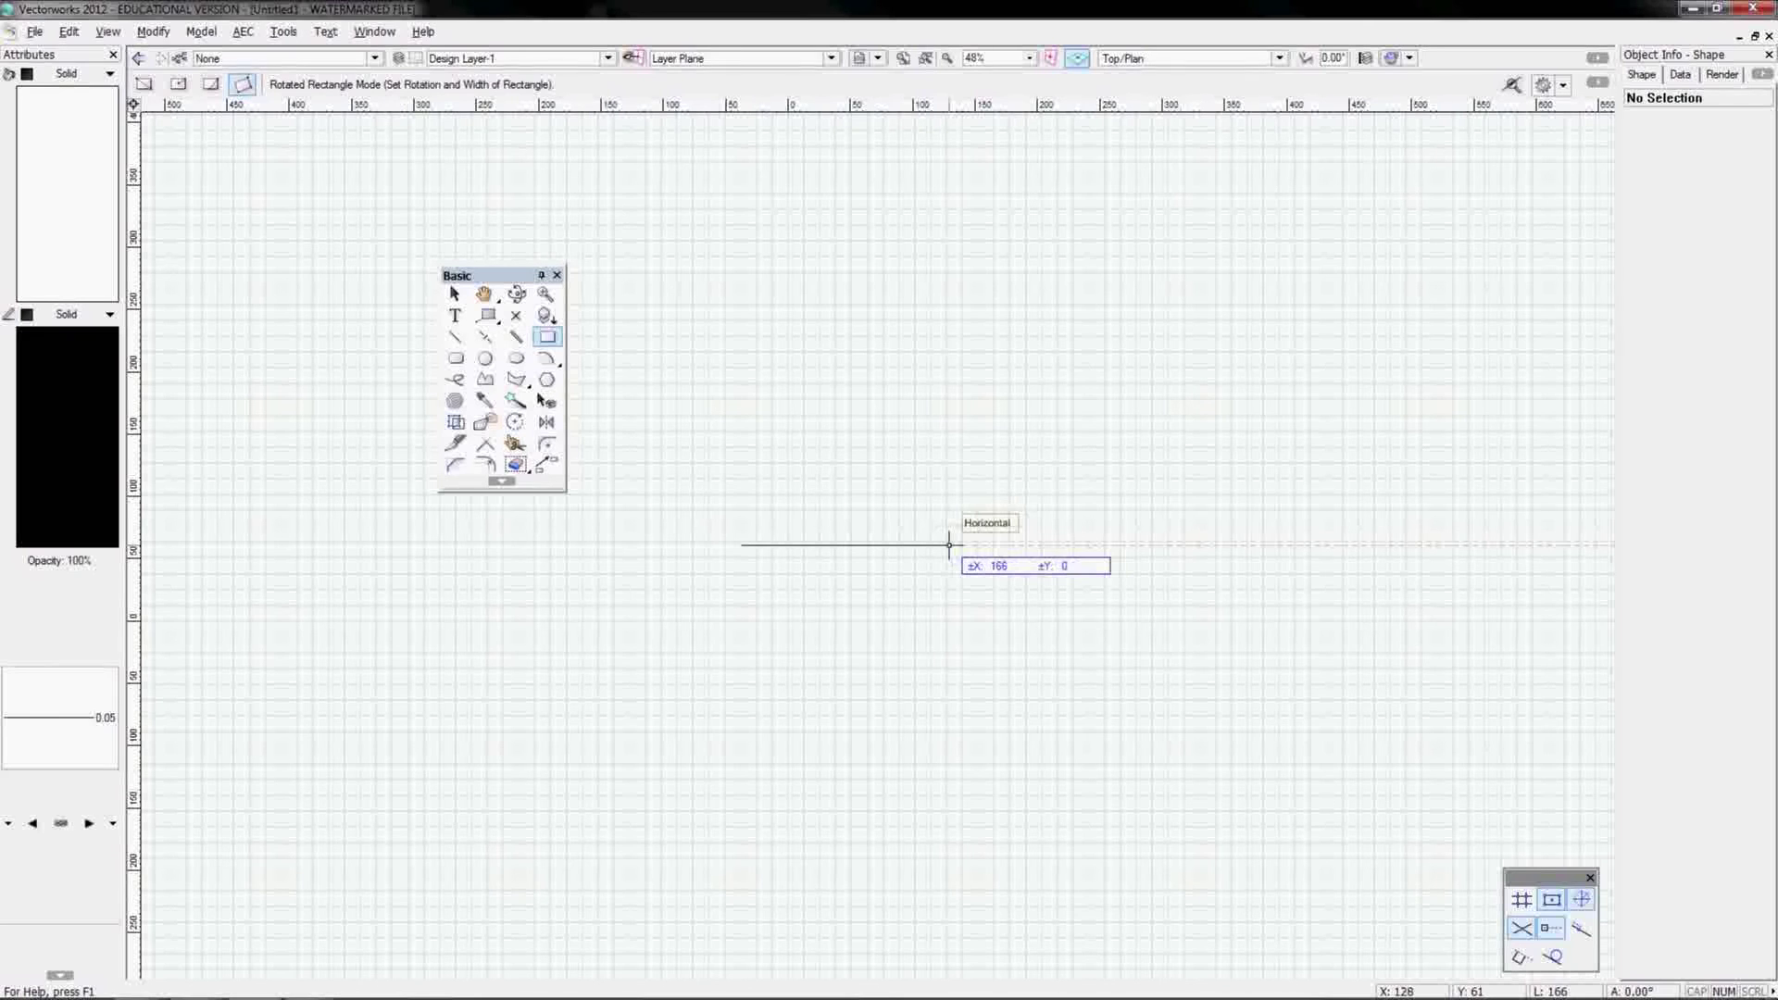
pyautogui.press('Tab')
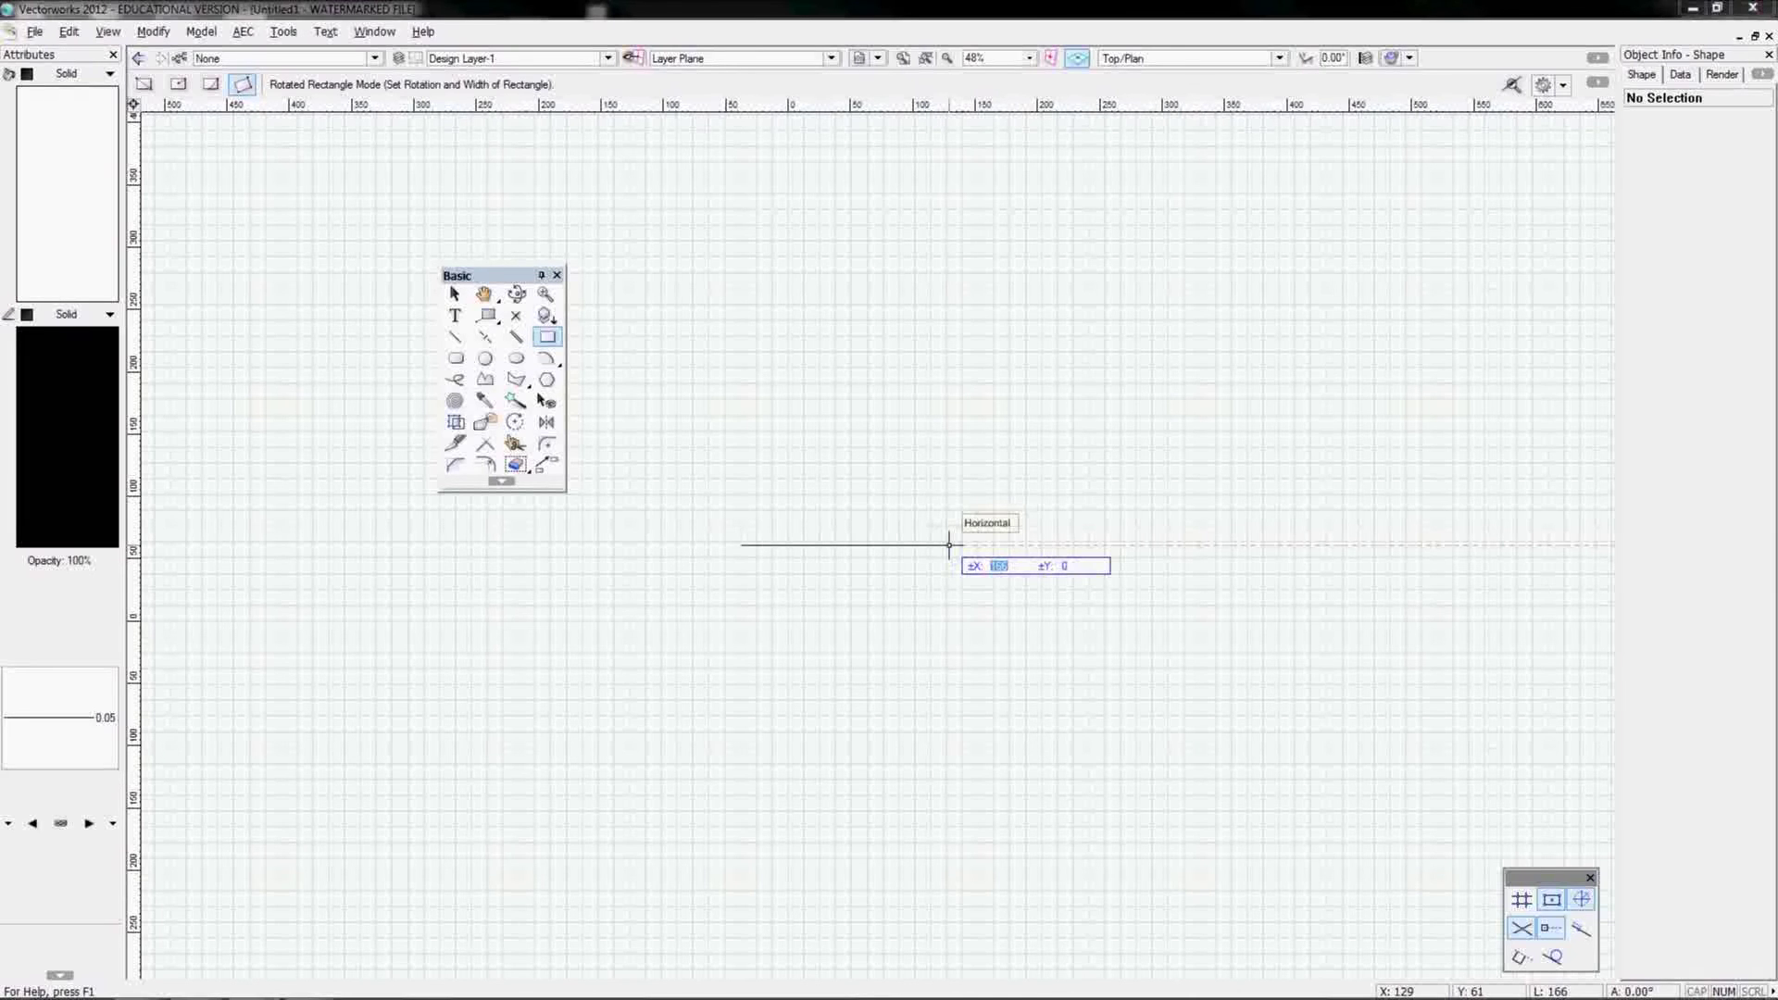
pyautogui.write('200')
pyautogui.press('Return')
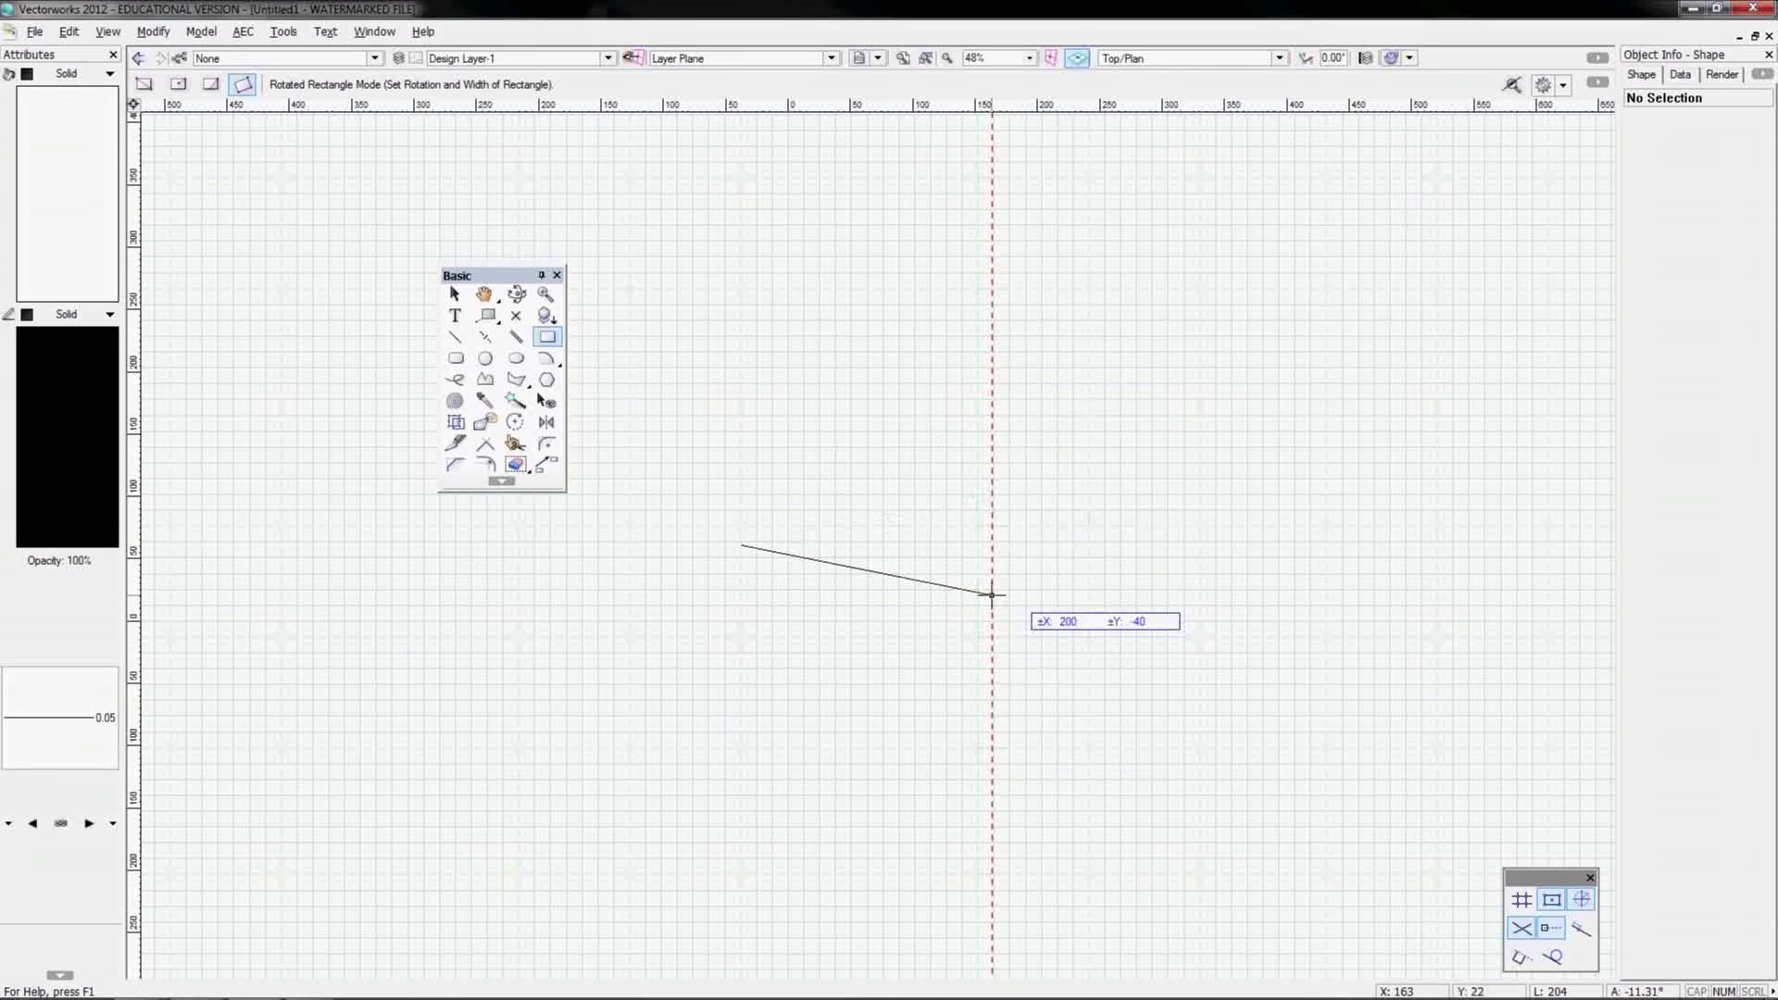
pyautogui.click(992, 544)
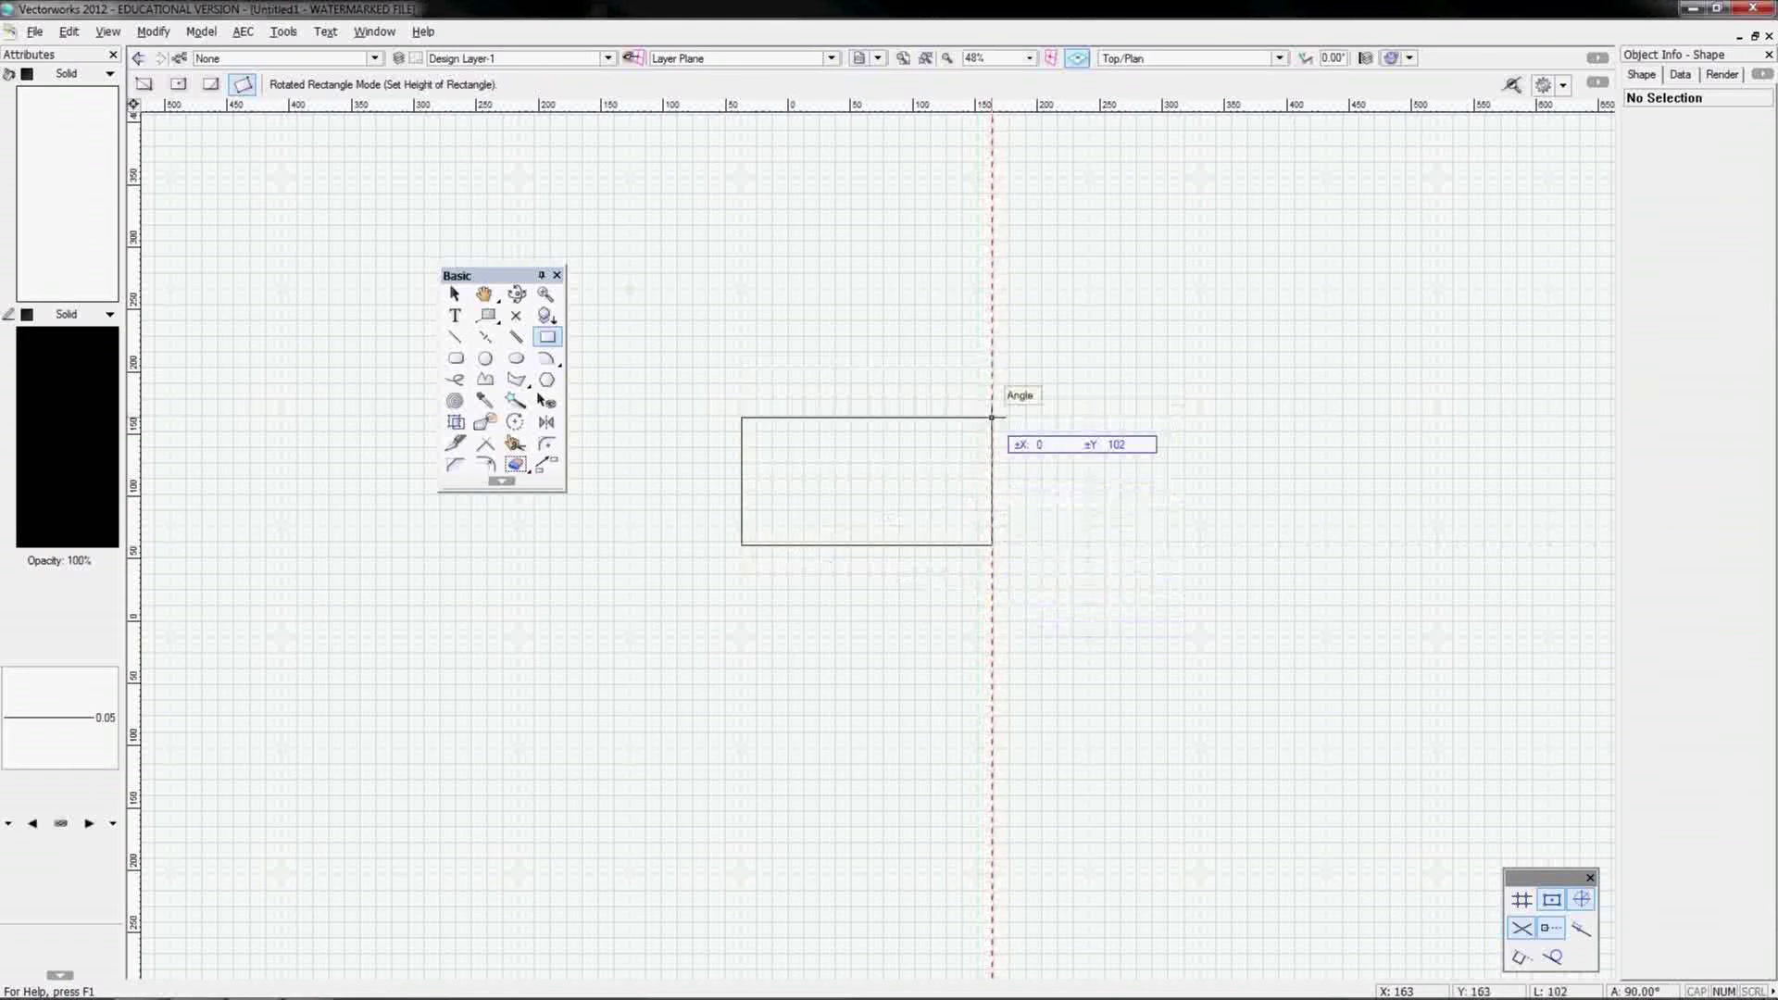
pyautogui.press('Tab')
pyautogui.press('Tab')
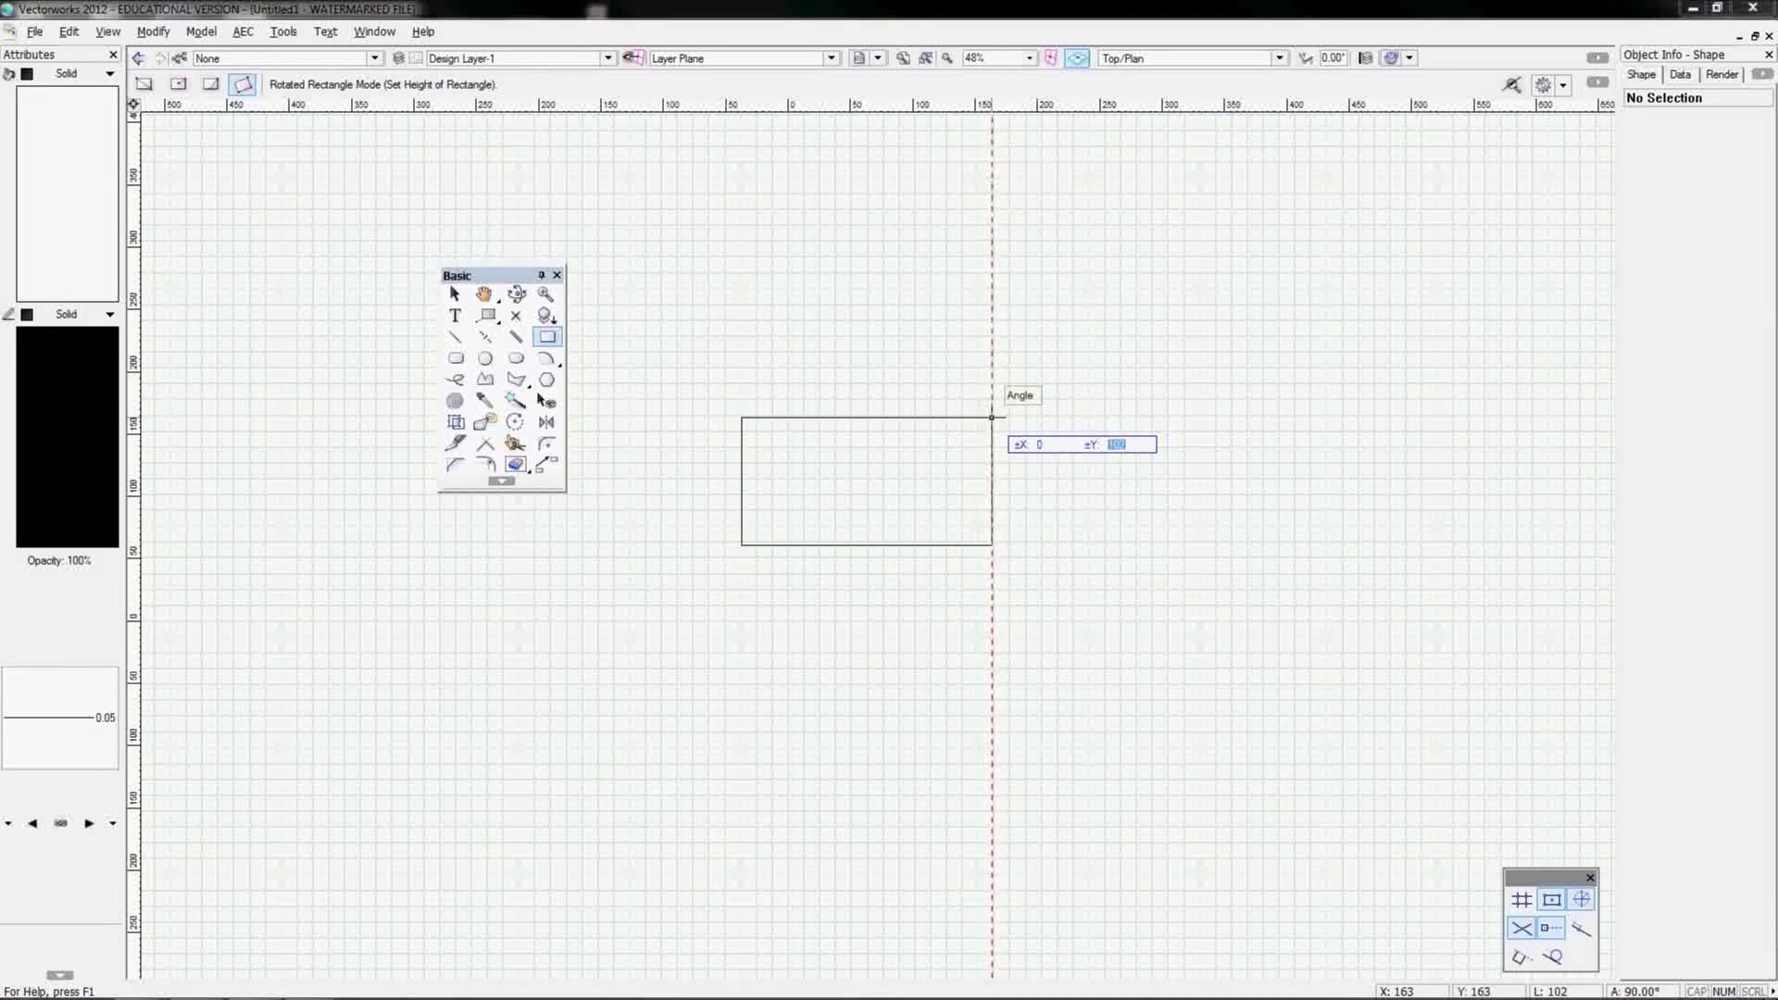
pyautogui.write('250')
pyautogui.press('Tab')
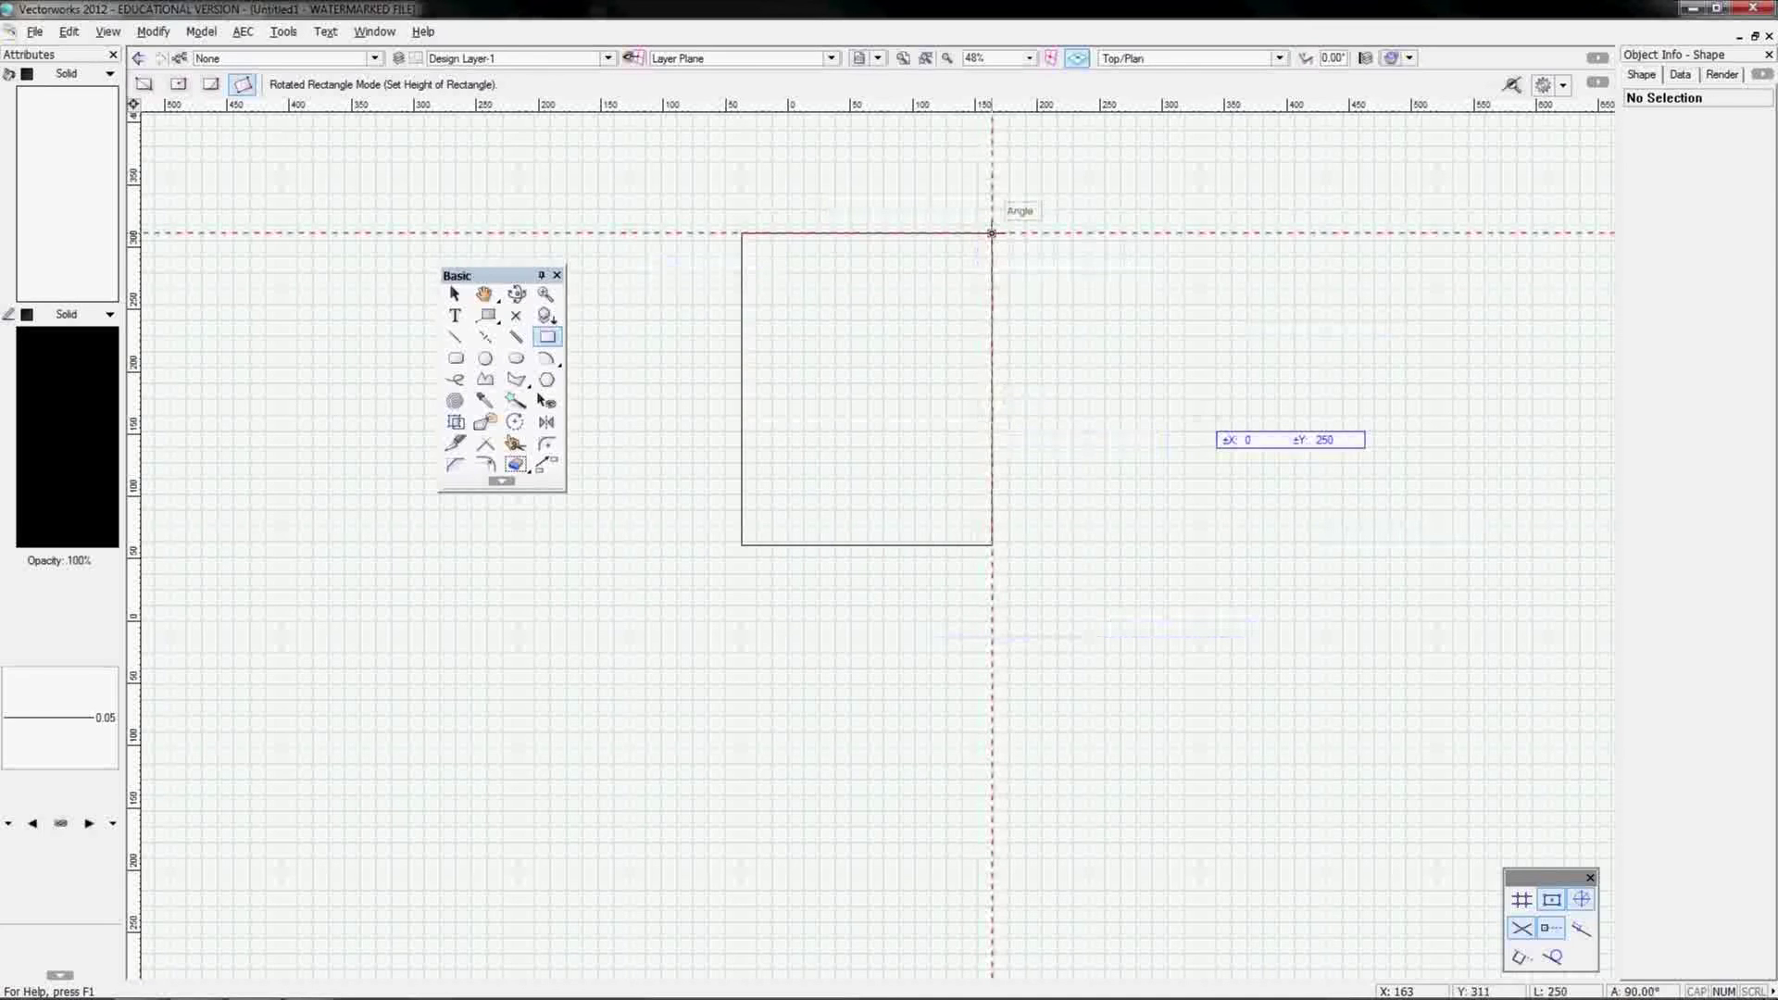
pyautogui.click(992, 232)
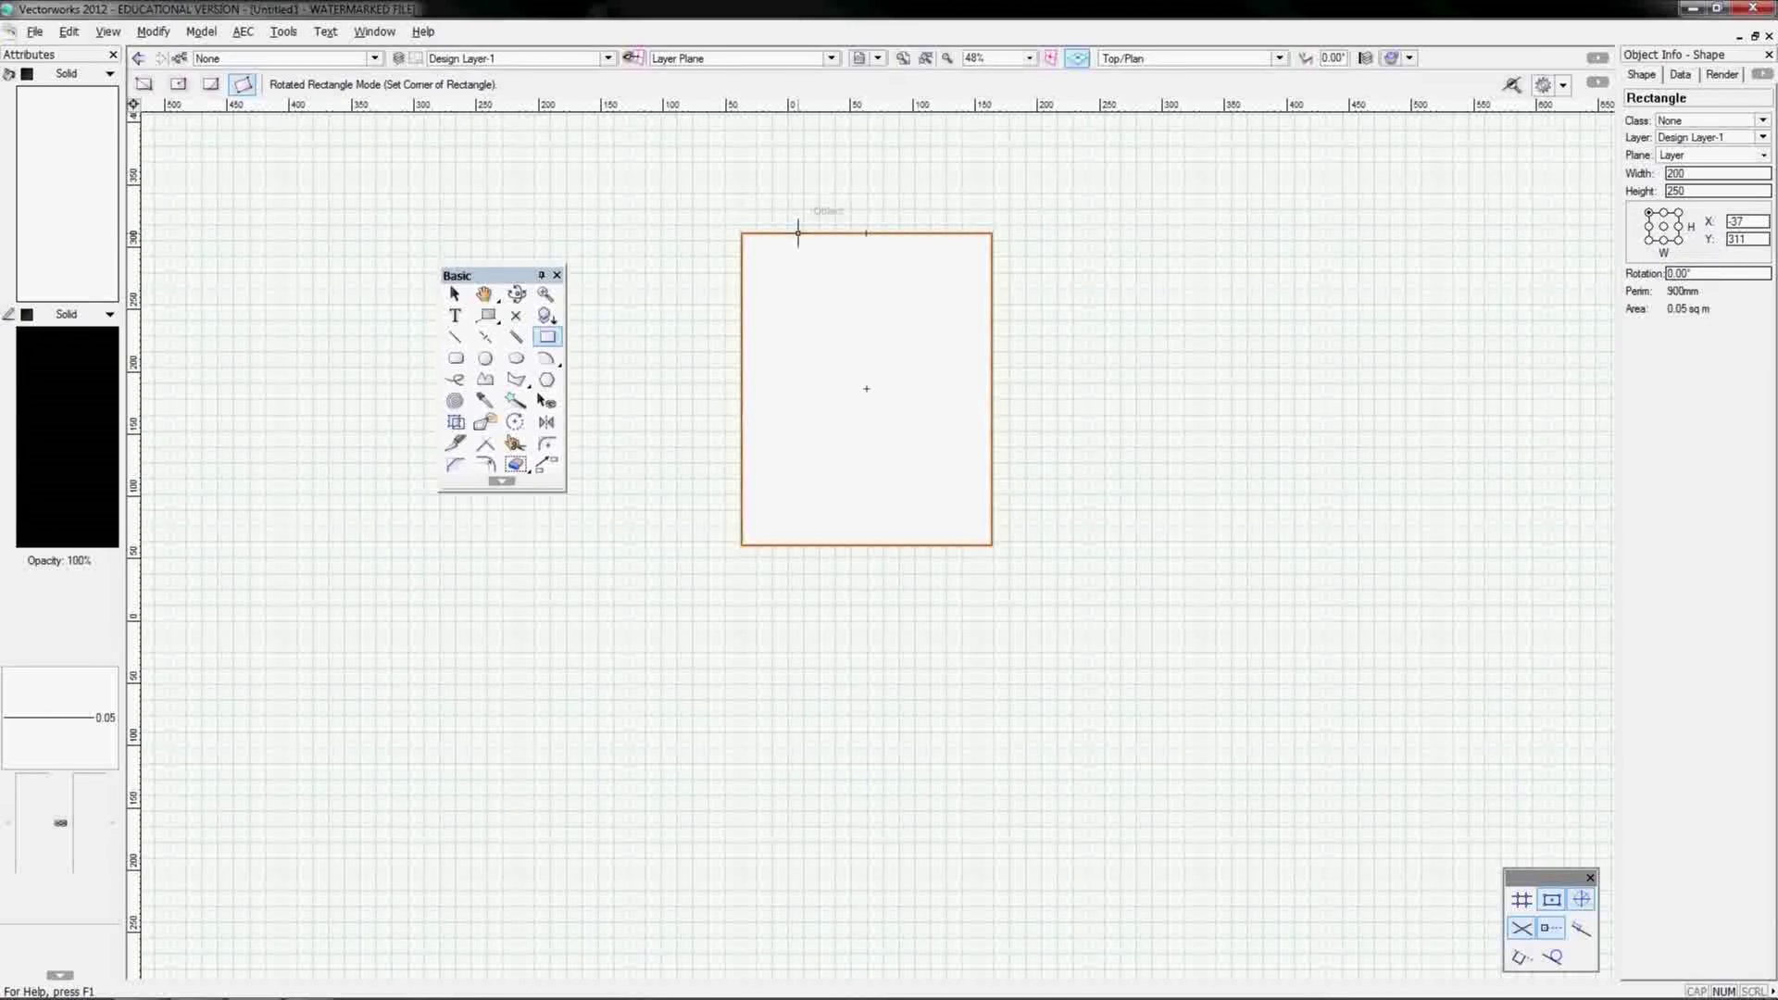
# Step: Set the rectangle's height to 100 mm, measured from its upper-left corner
pyautogui.click(741, 232)
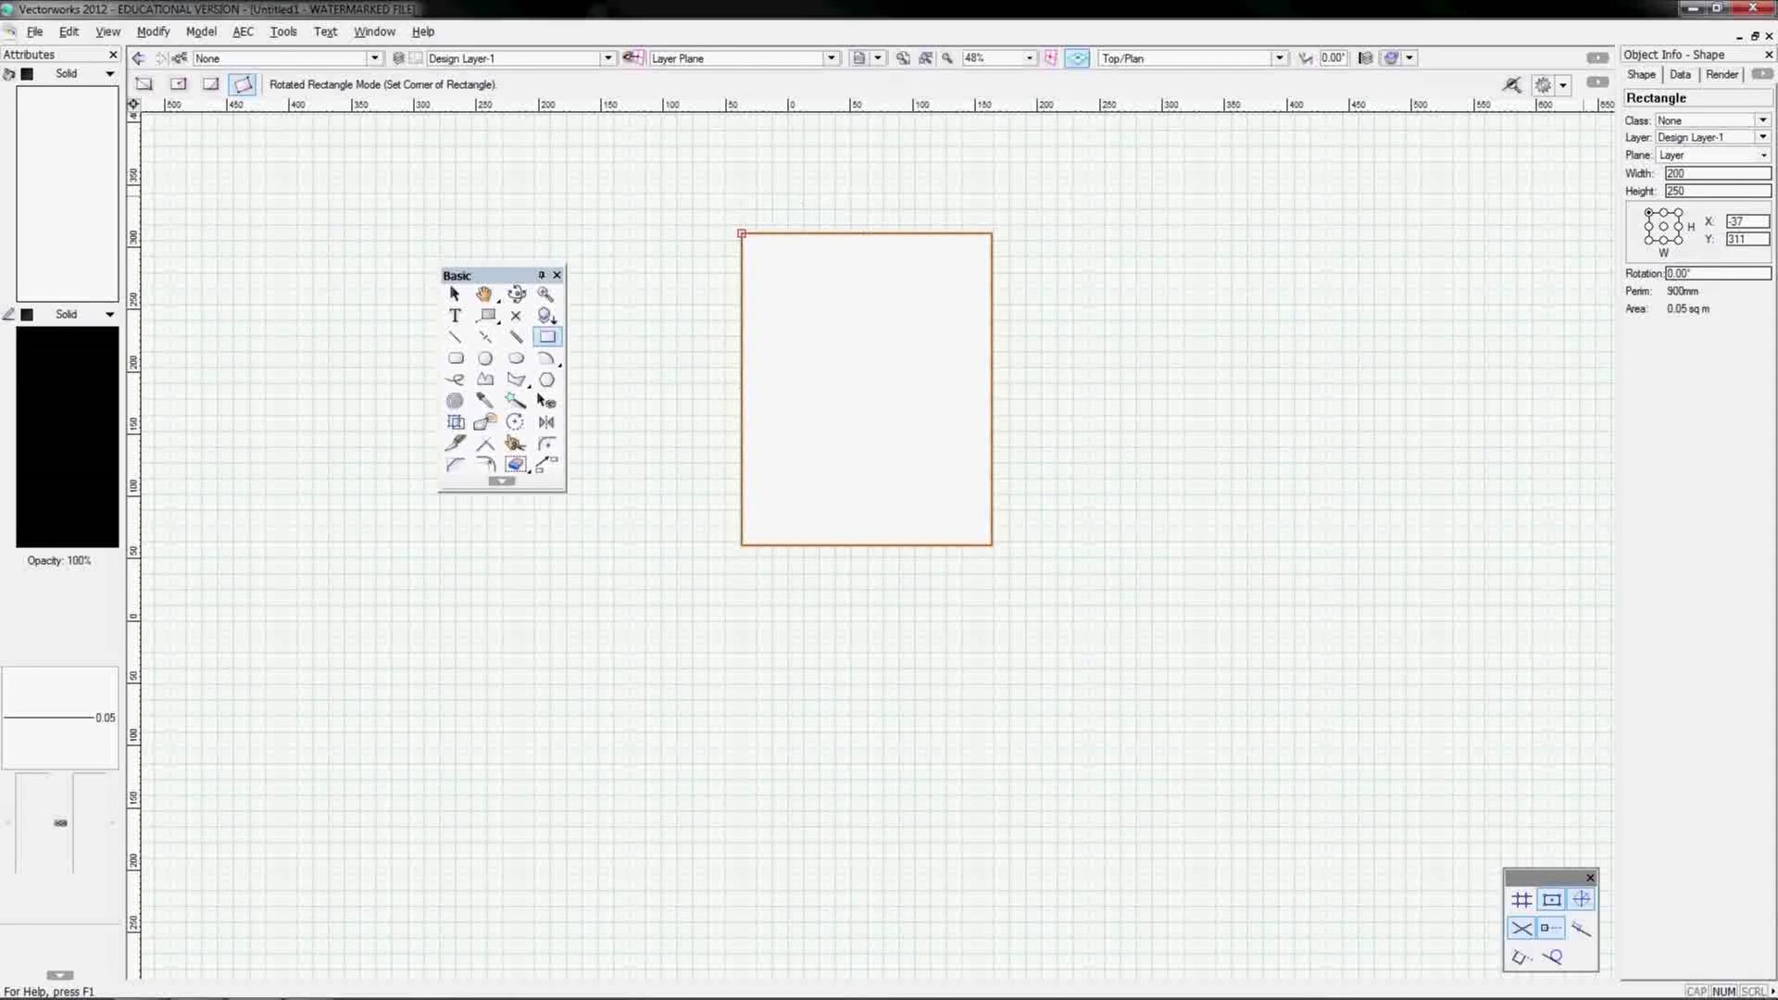
pyautogui.click(1697, 192)
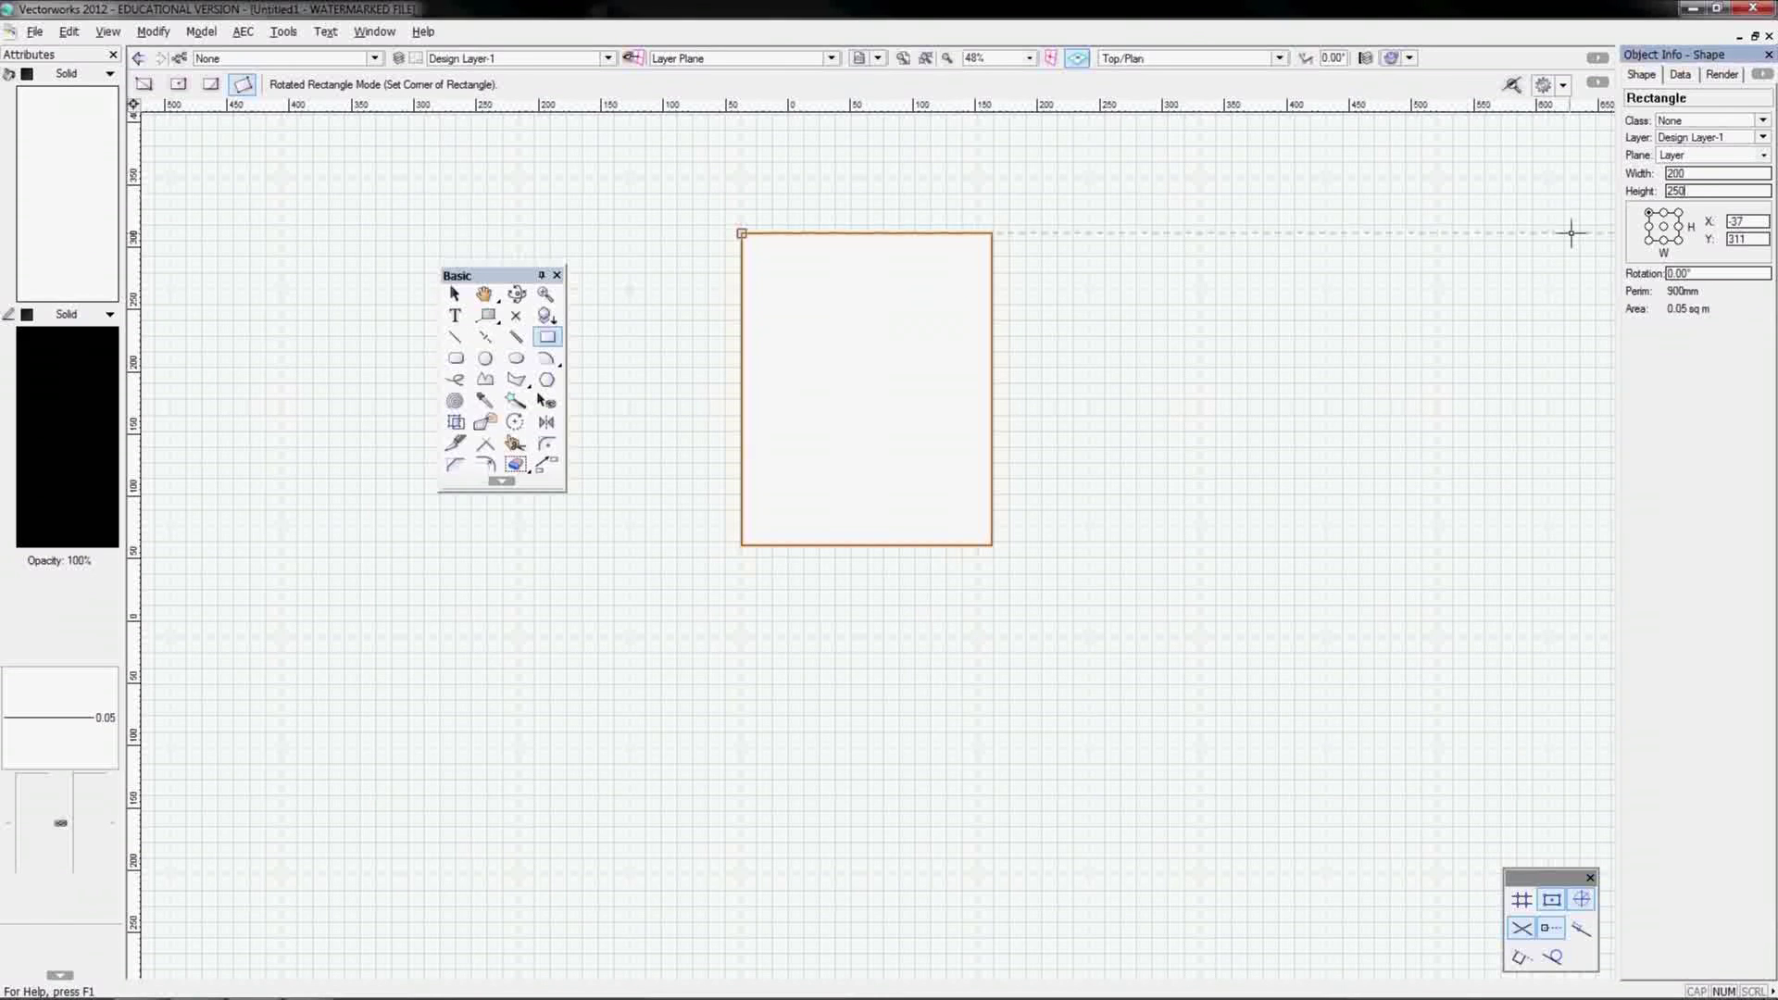
pyautogui.press('BackSpace')
pyautogui.press('BackSpace')
pyautogui.write('100')
pyautogui.press('Return')
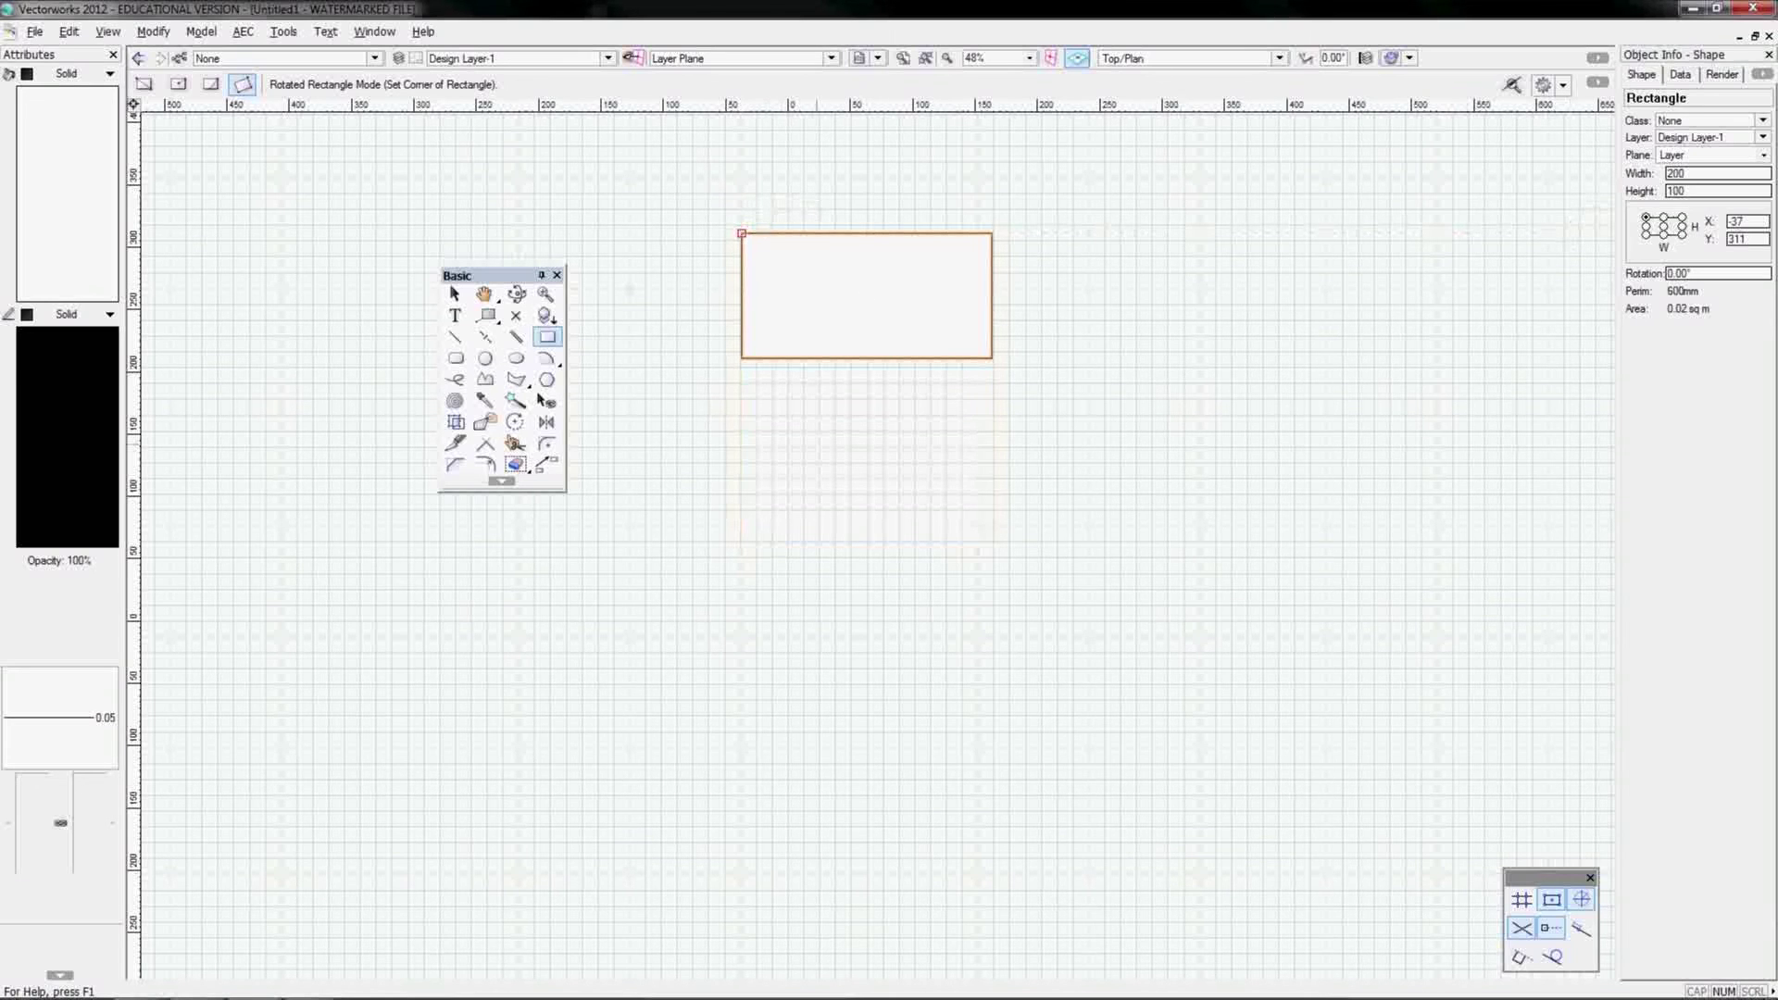
# Step: Set the rectangle's width to 400 mm, measured from its upper-left corner
pyautogui.press('Tab')
pyautogui.write('4')
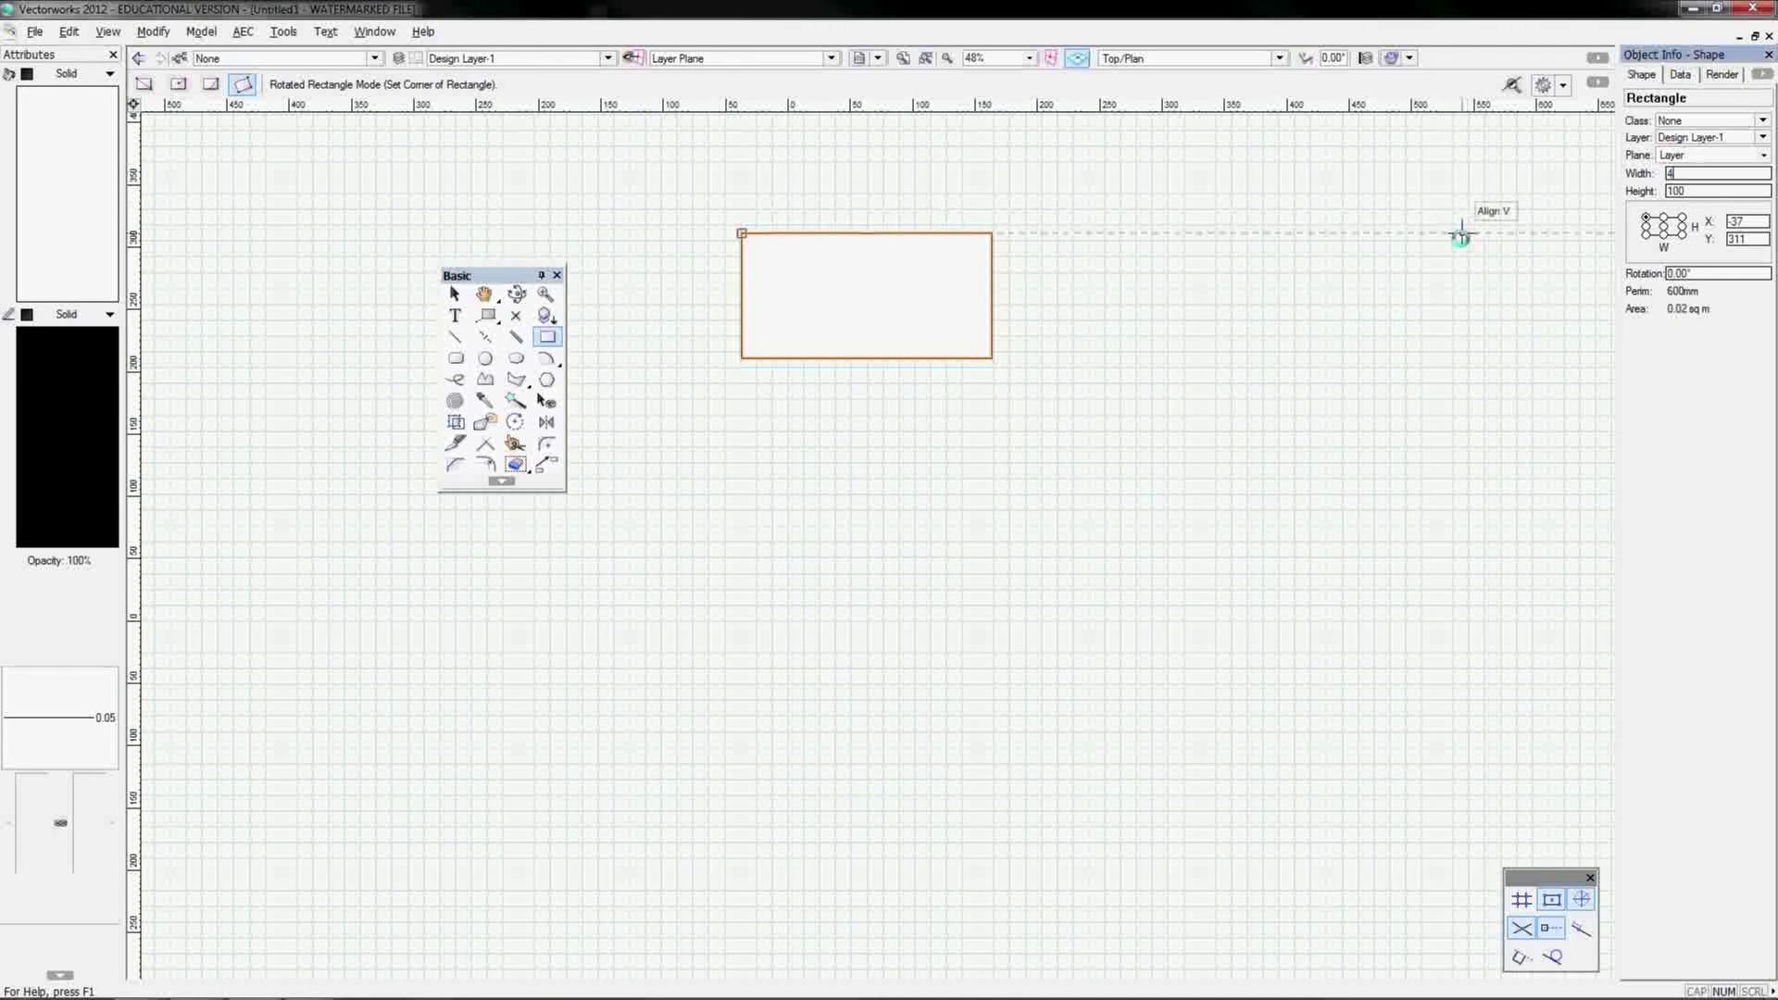
pyautogui.write('00')
pyautogui.press('Return')
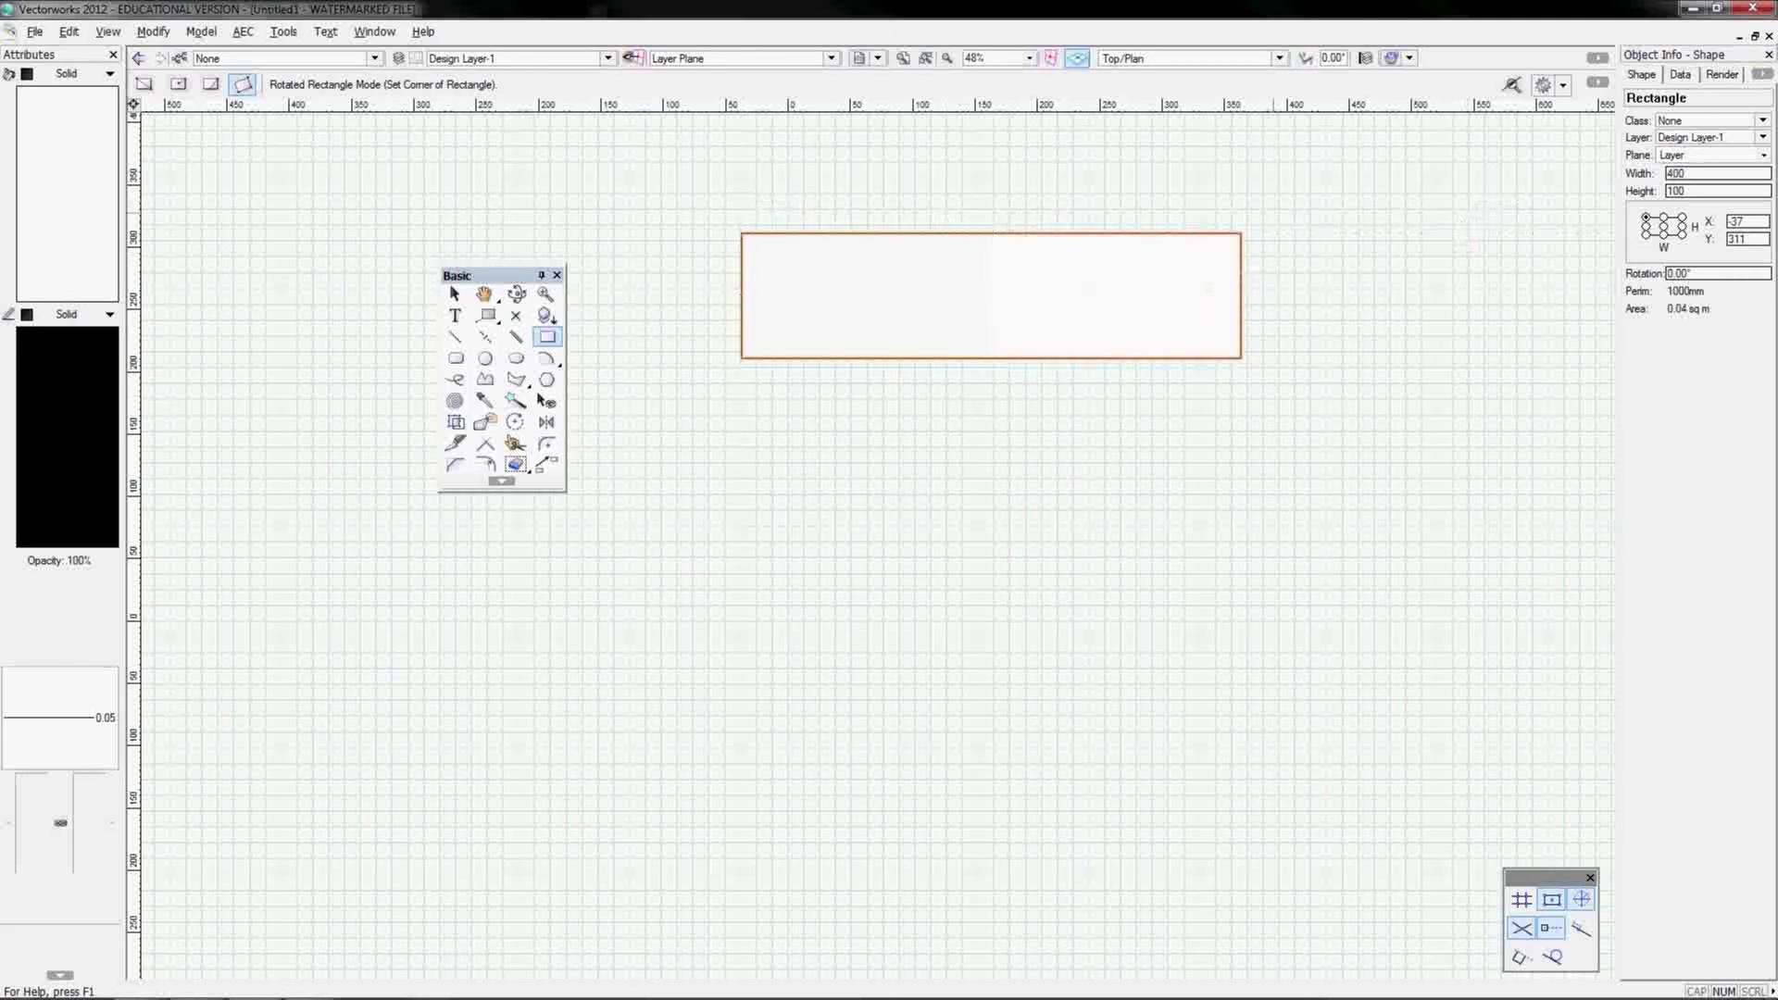
# Step: Set the rectangle's reference point to its centre and its height to 300 mm
pyautogui.click(1664, 227)
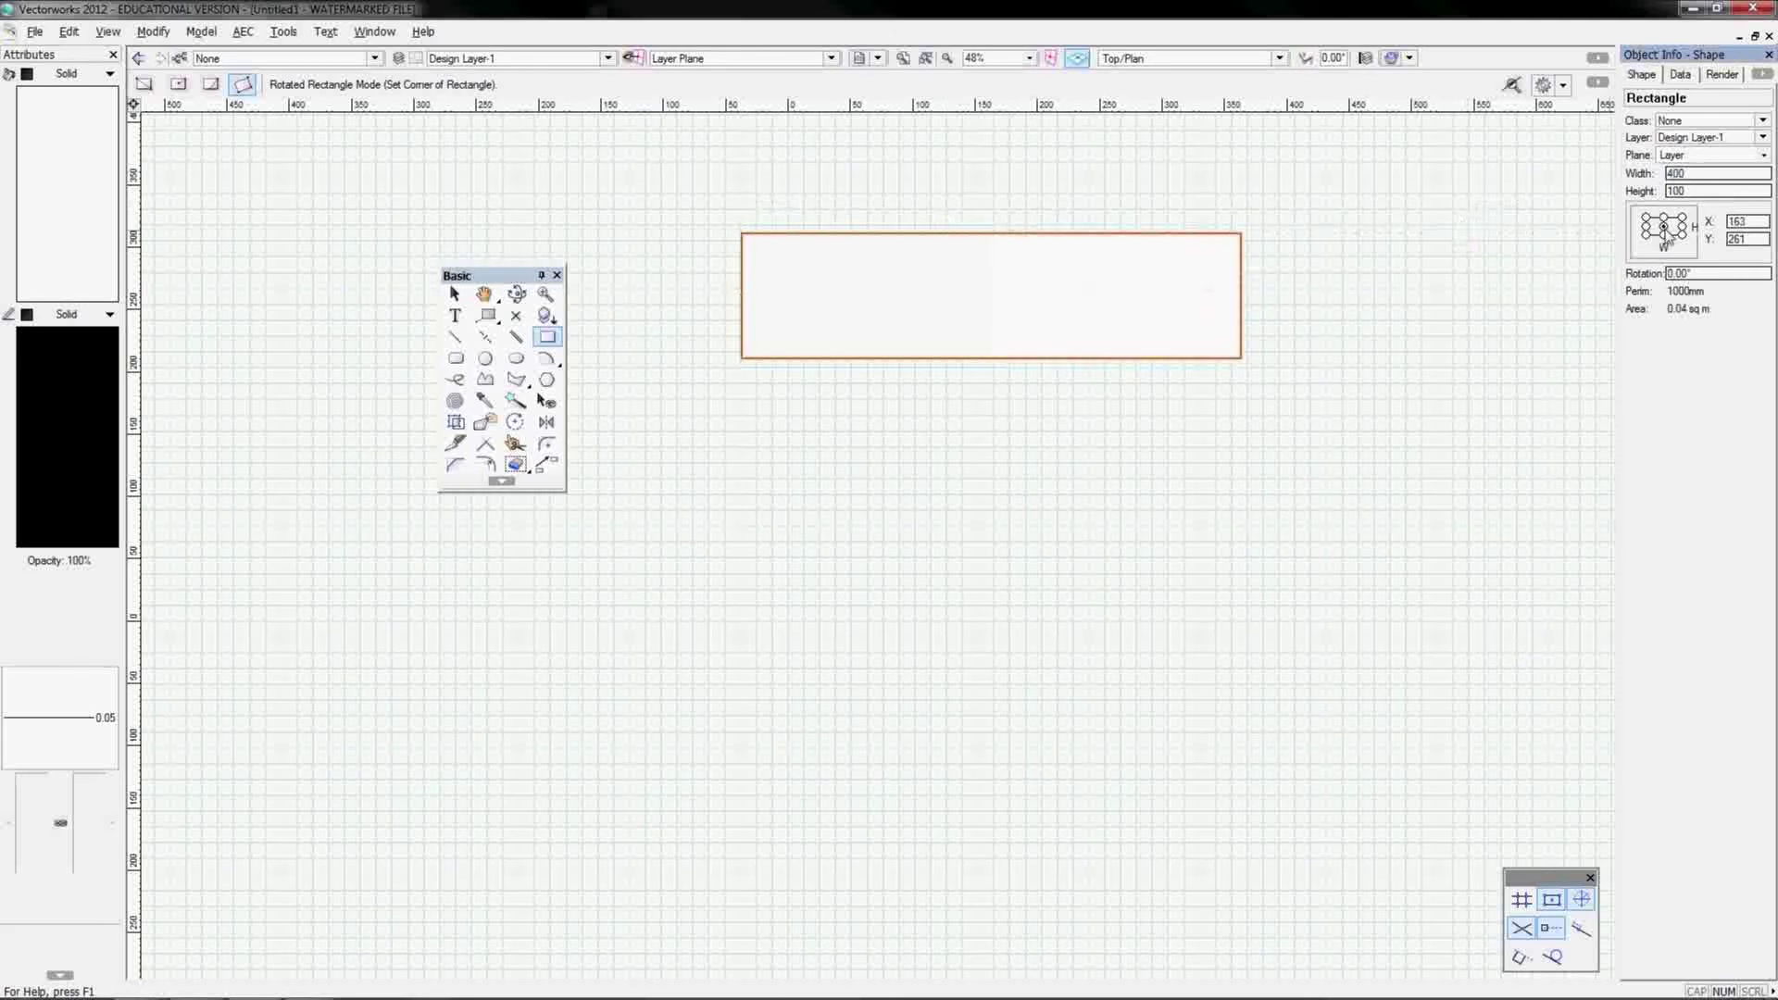
pyautogui.moveTo(1686, 190); pyautogui.dragTo(1626, 191)
pyautogui.write('300')
pyautogui.press('Return')
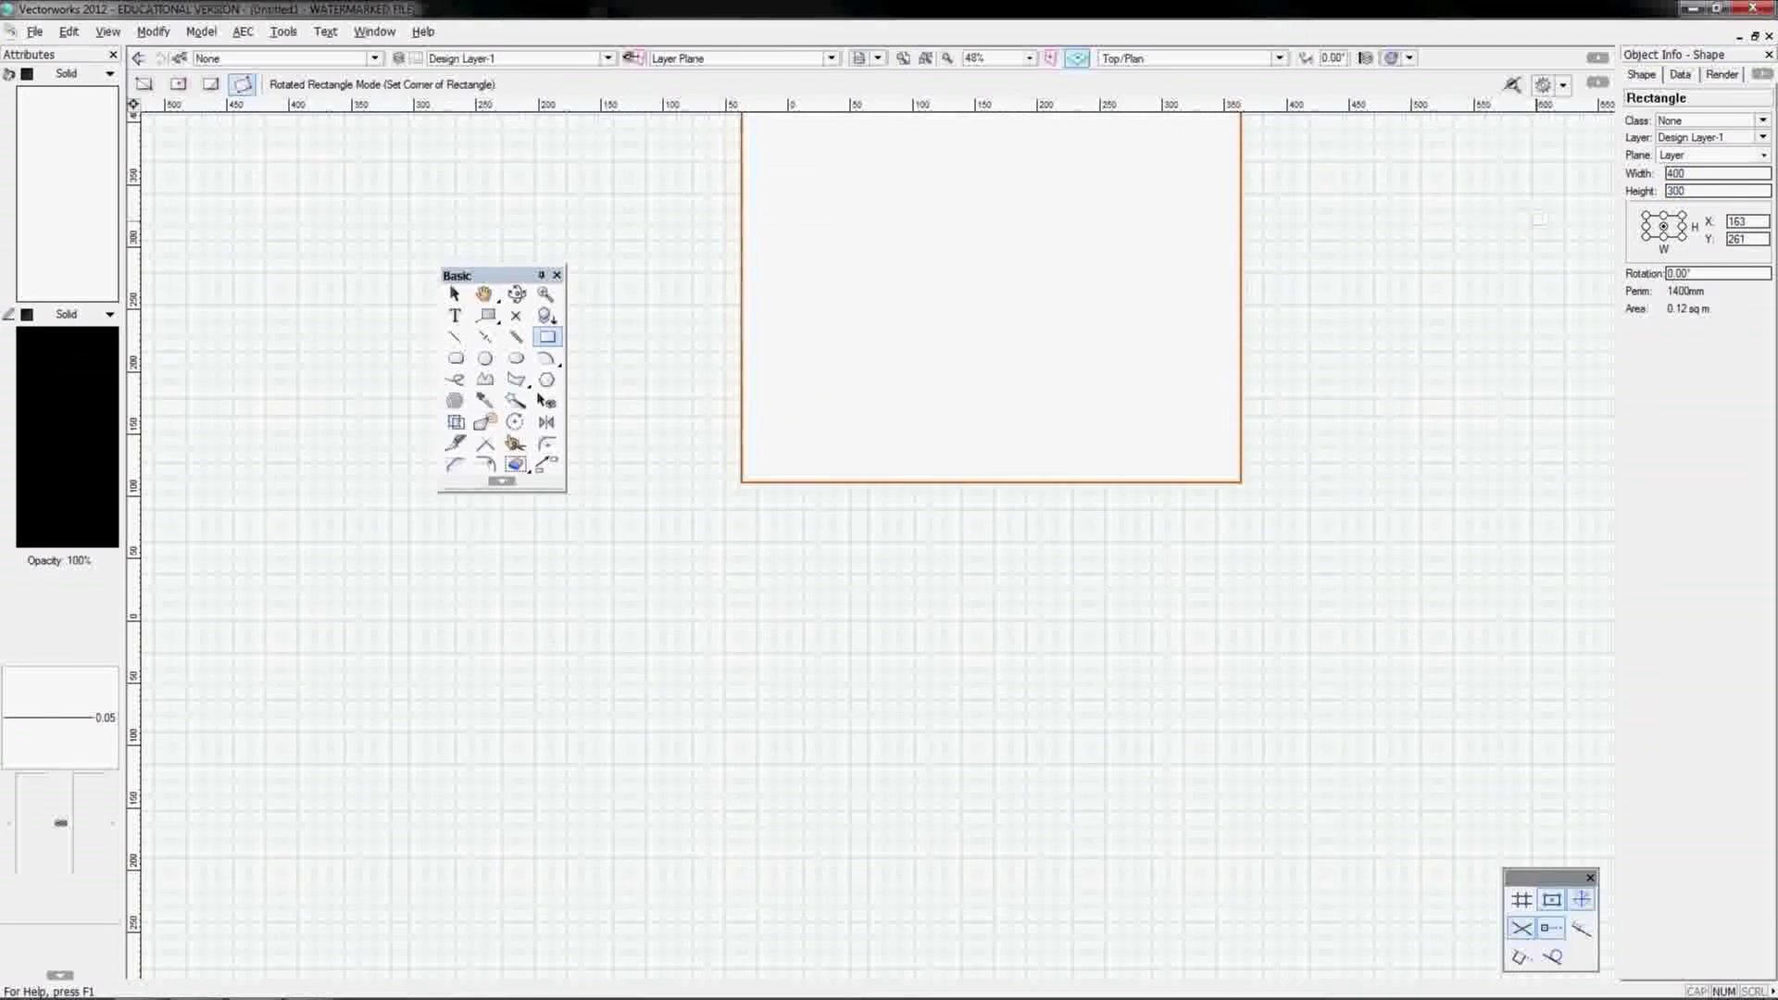
# Step: Move the rectangle down towards the middle of the drawing area, and undo both the move and the height change
pyautogui.press('x')
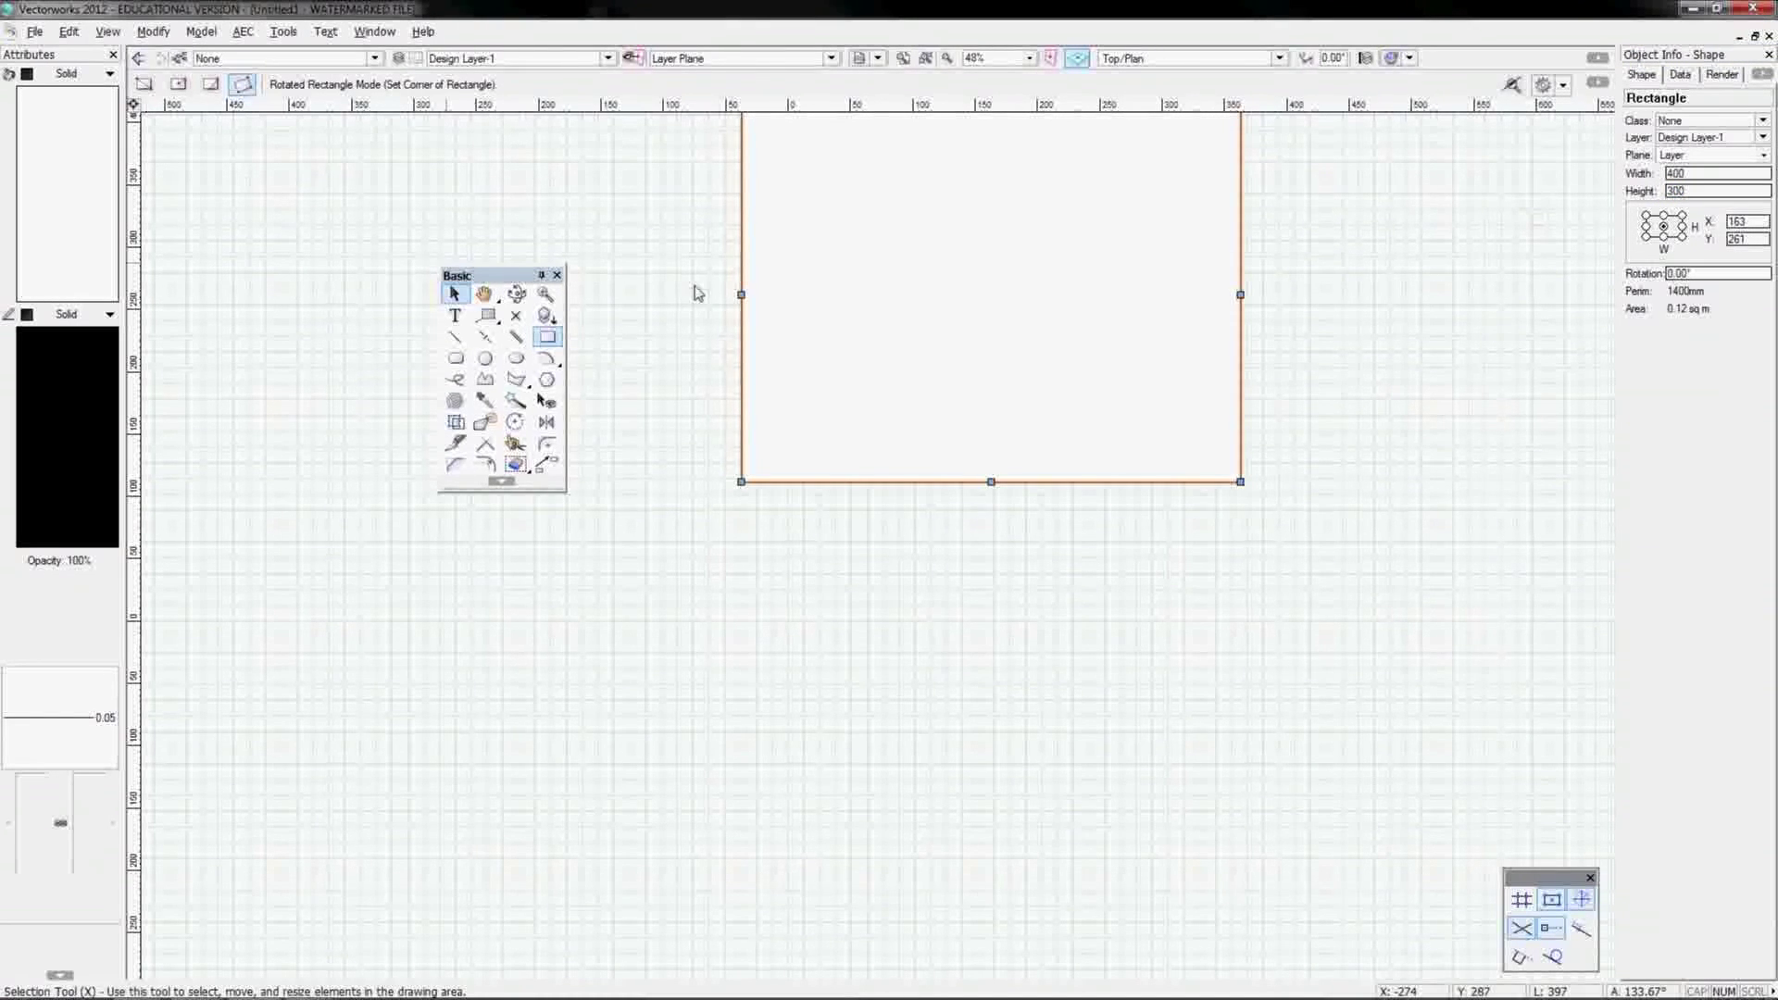
pyautogui.moveTo(1066, 248); pyautogui.dragTo(1026, 442)
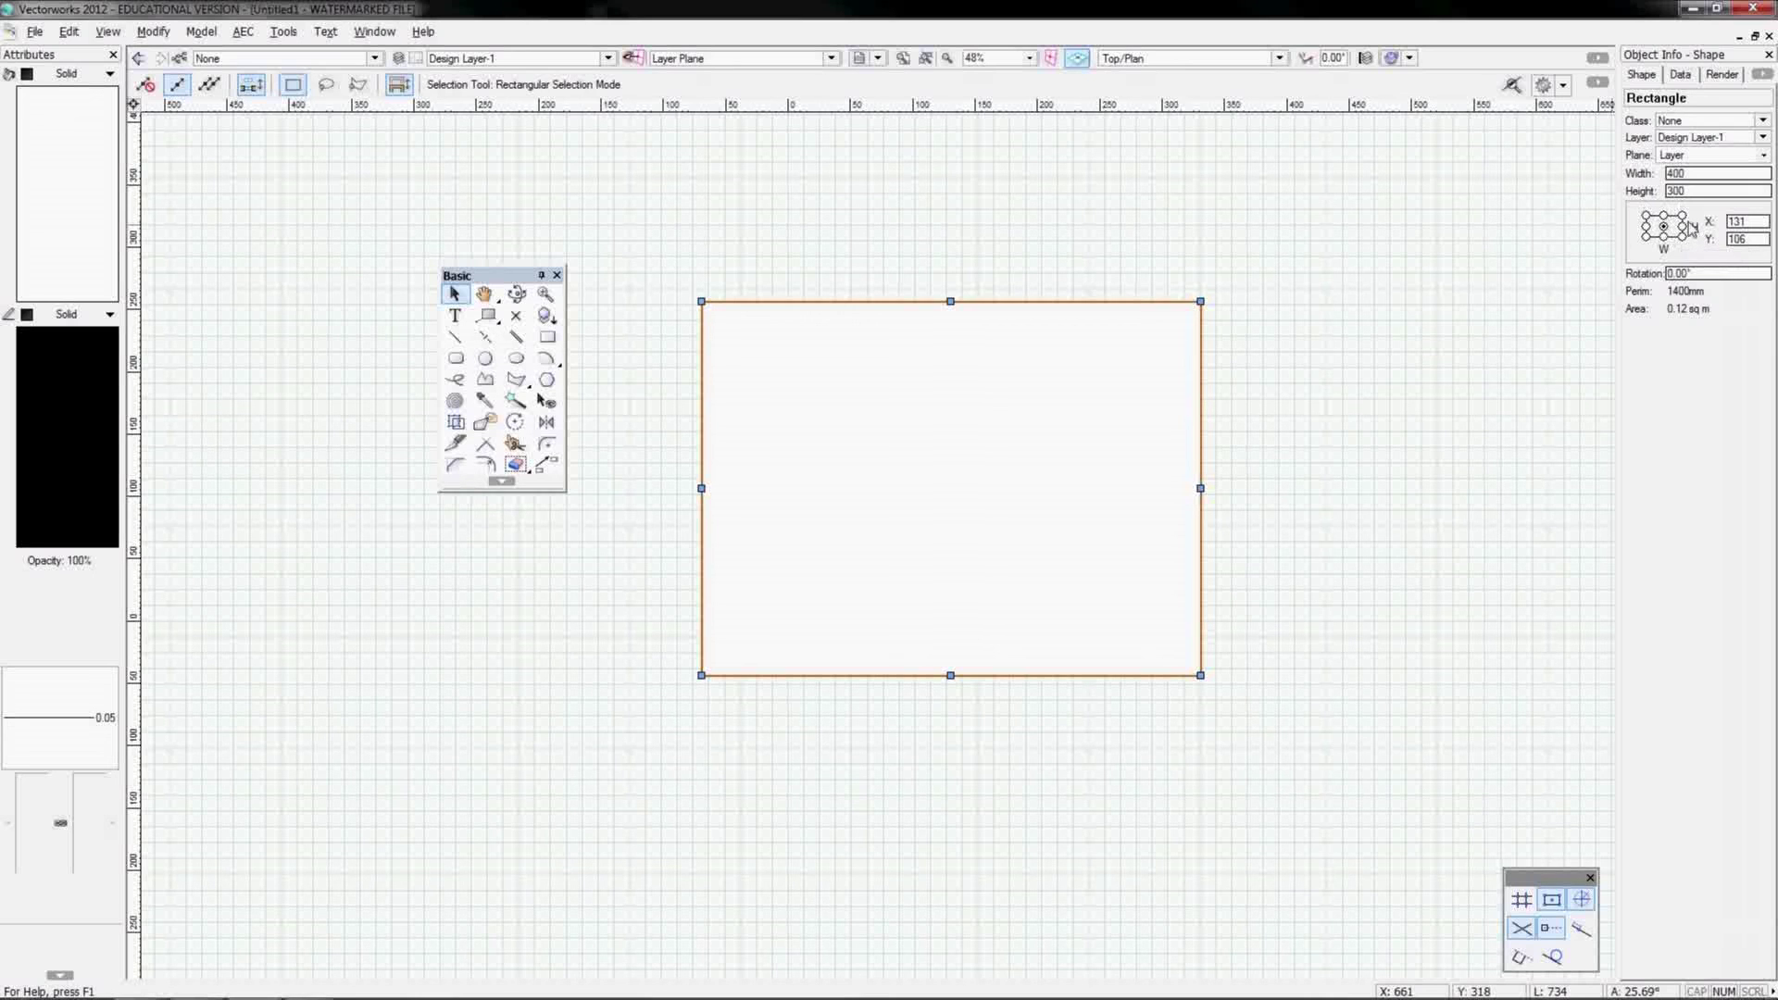
pyautogui.hotkey('ctrl', 'z')
pyautogui.hotkey('ctrl', 'z')
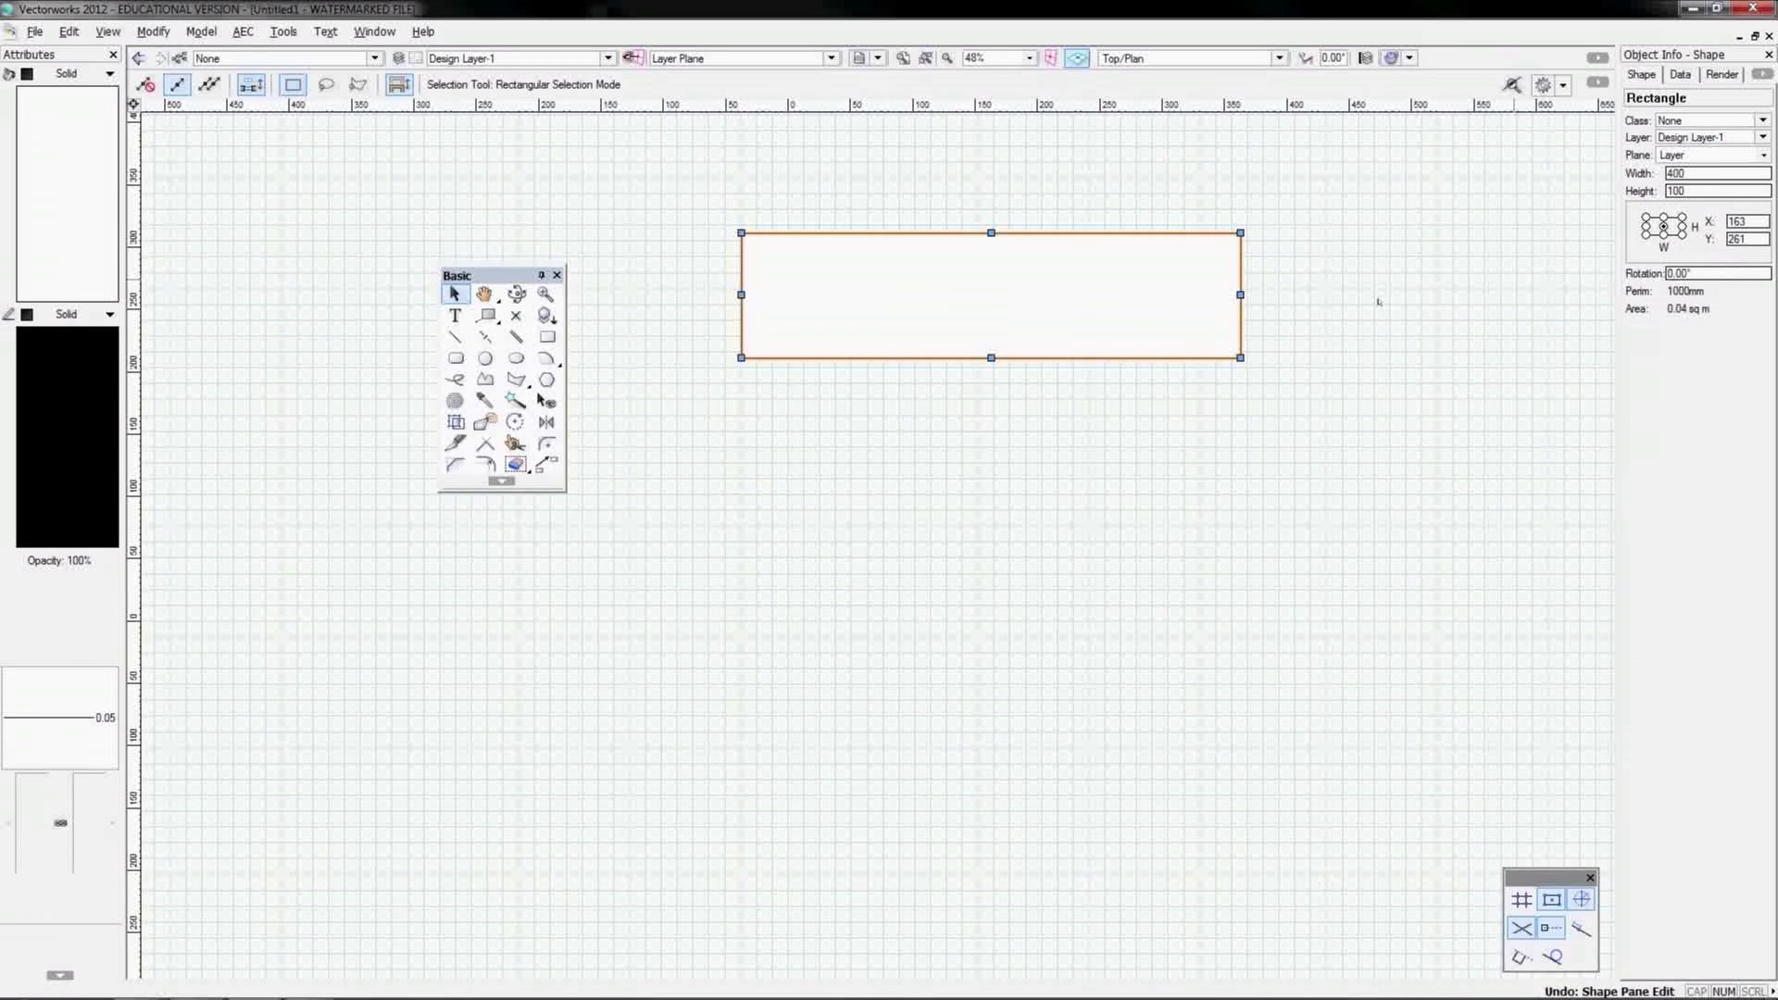
# Step: Move the rectangle about 32 mm left and 154 mm down, and set its rotation to 45° about its centre
pyautogui.moveTo(991, 294); pyautogui.dragTo(950, 487)
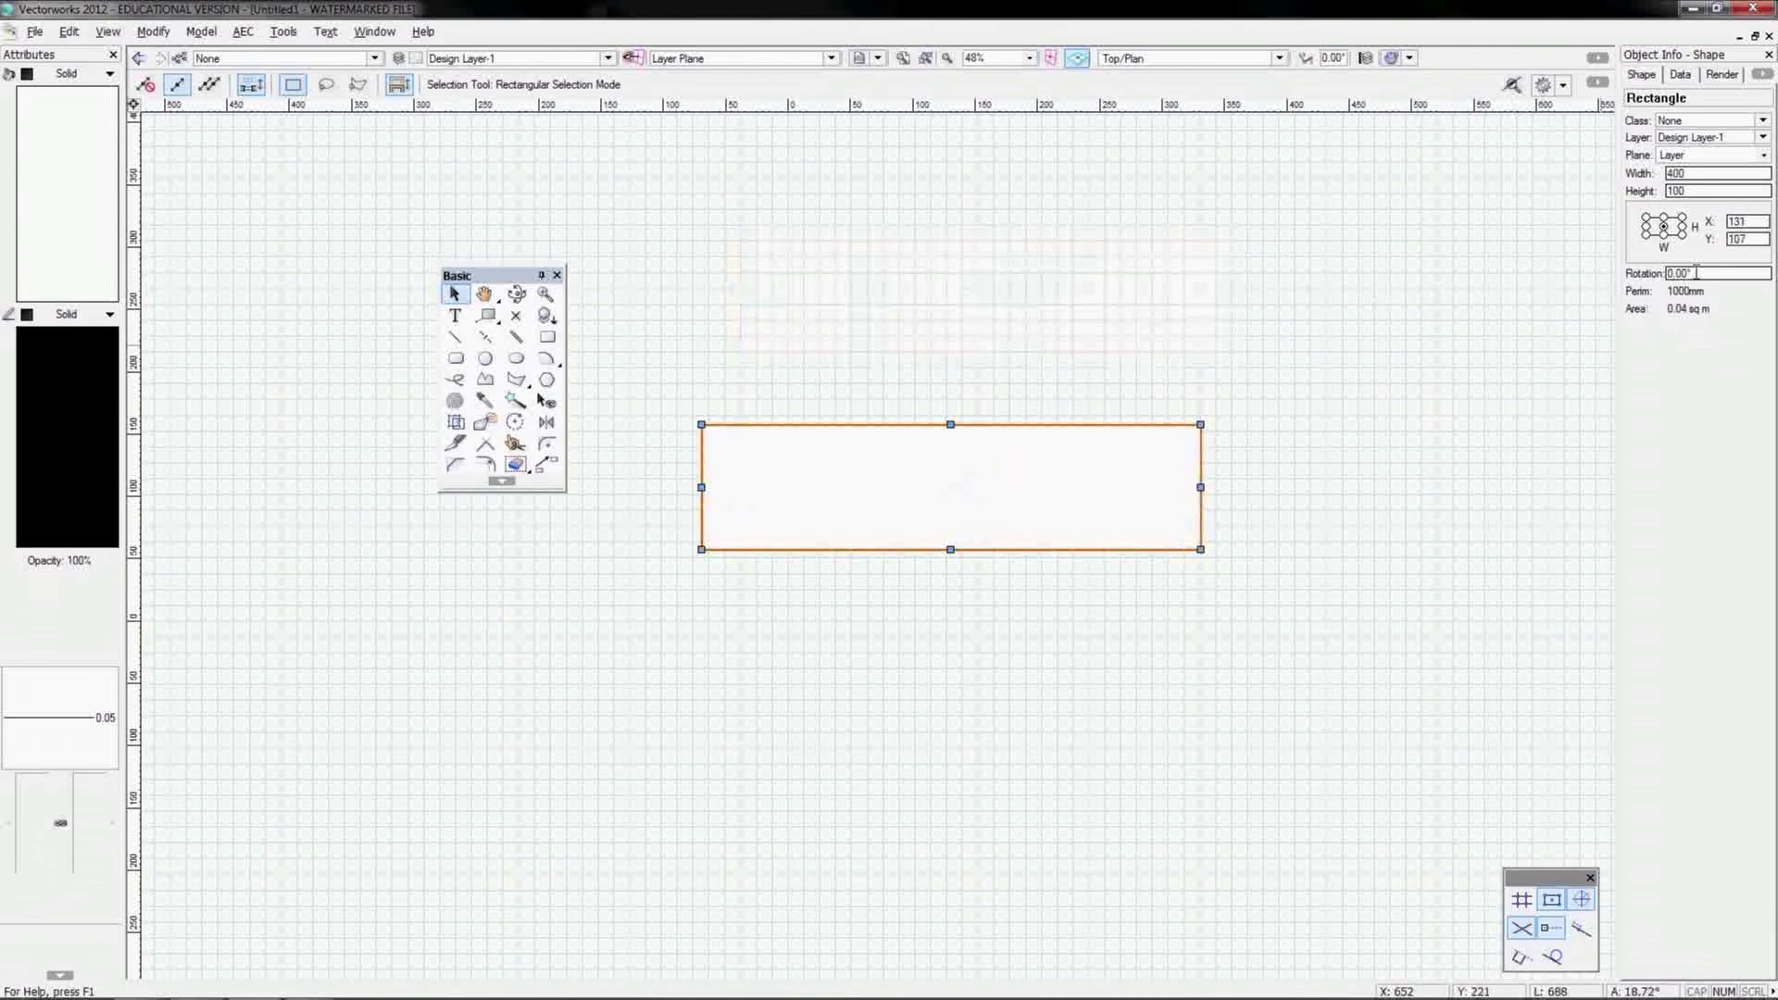
pyautogui.moveTo(1702, 272); pyautogui.dragTo(1657, 274)
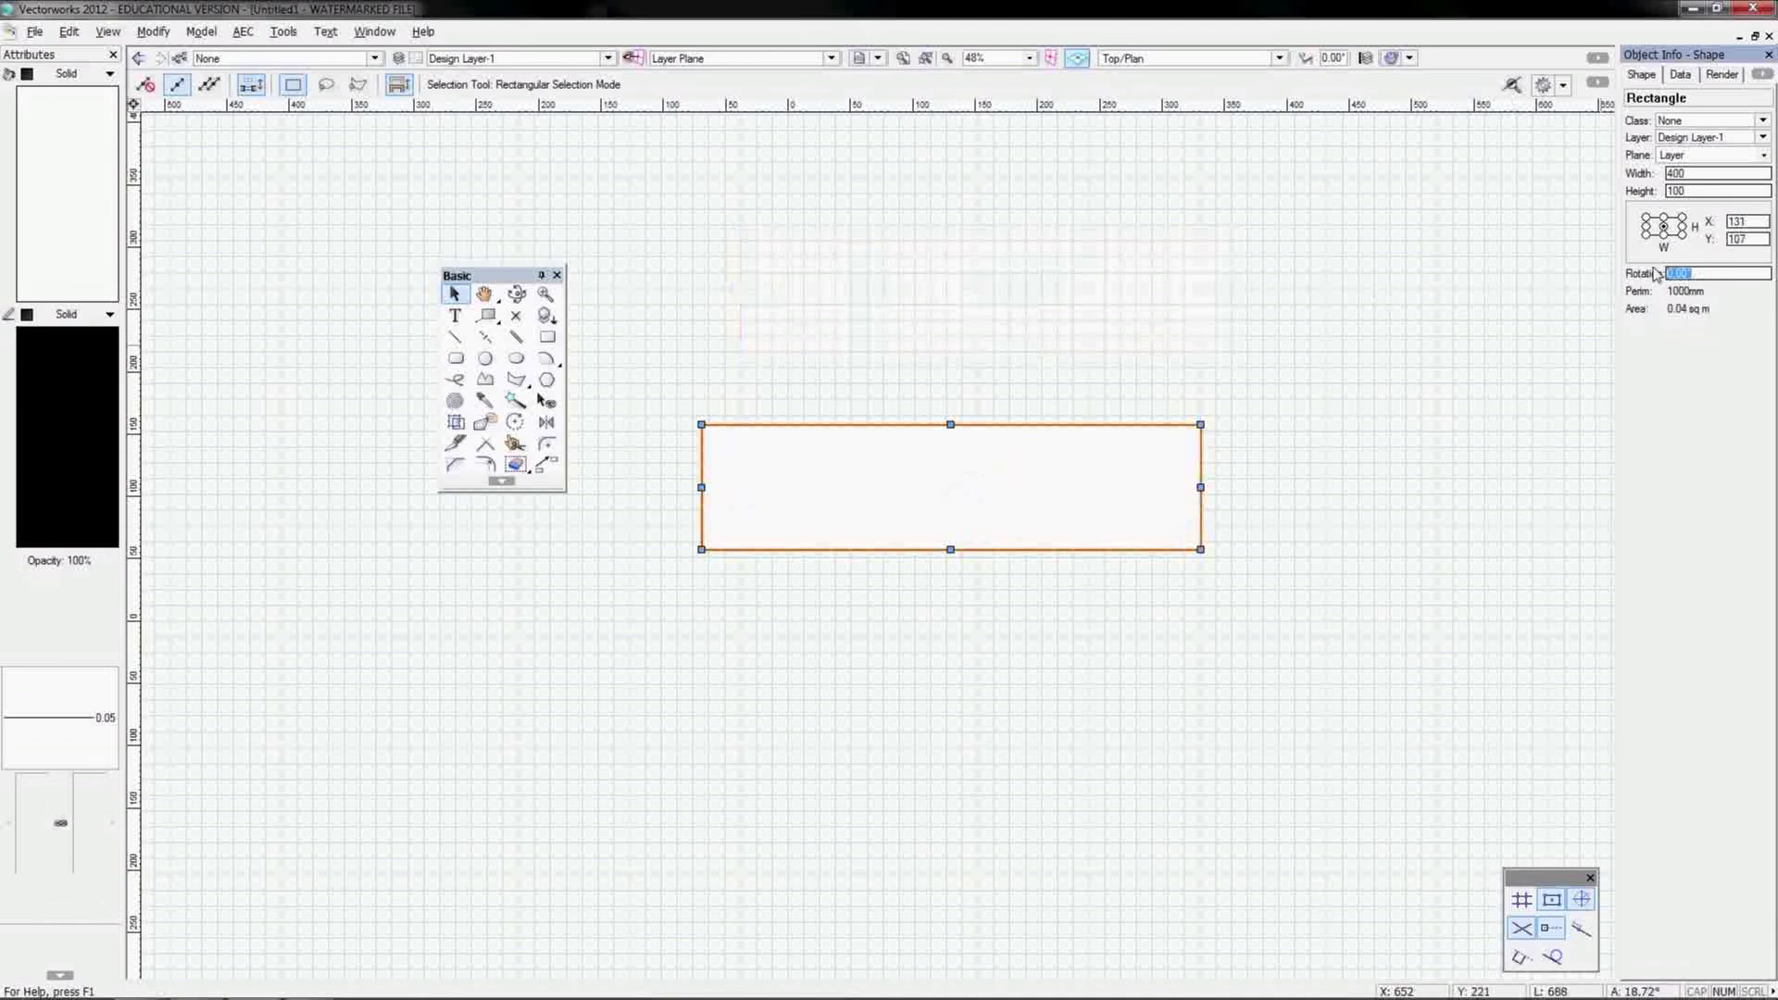
pyautogui.write('45')
pyautogui.press('Return')
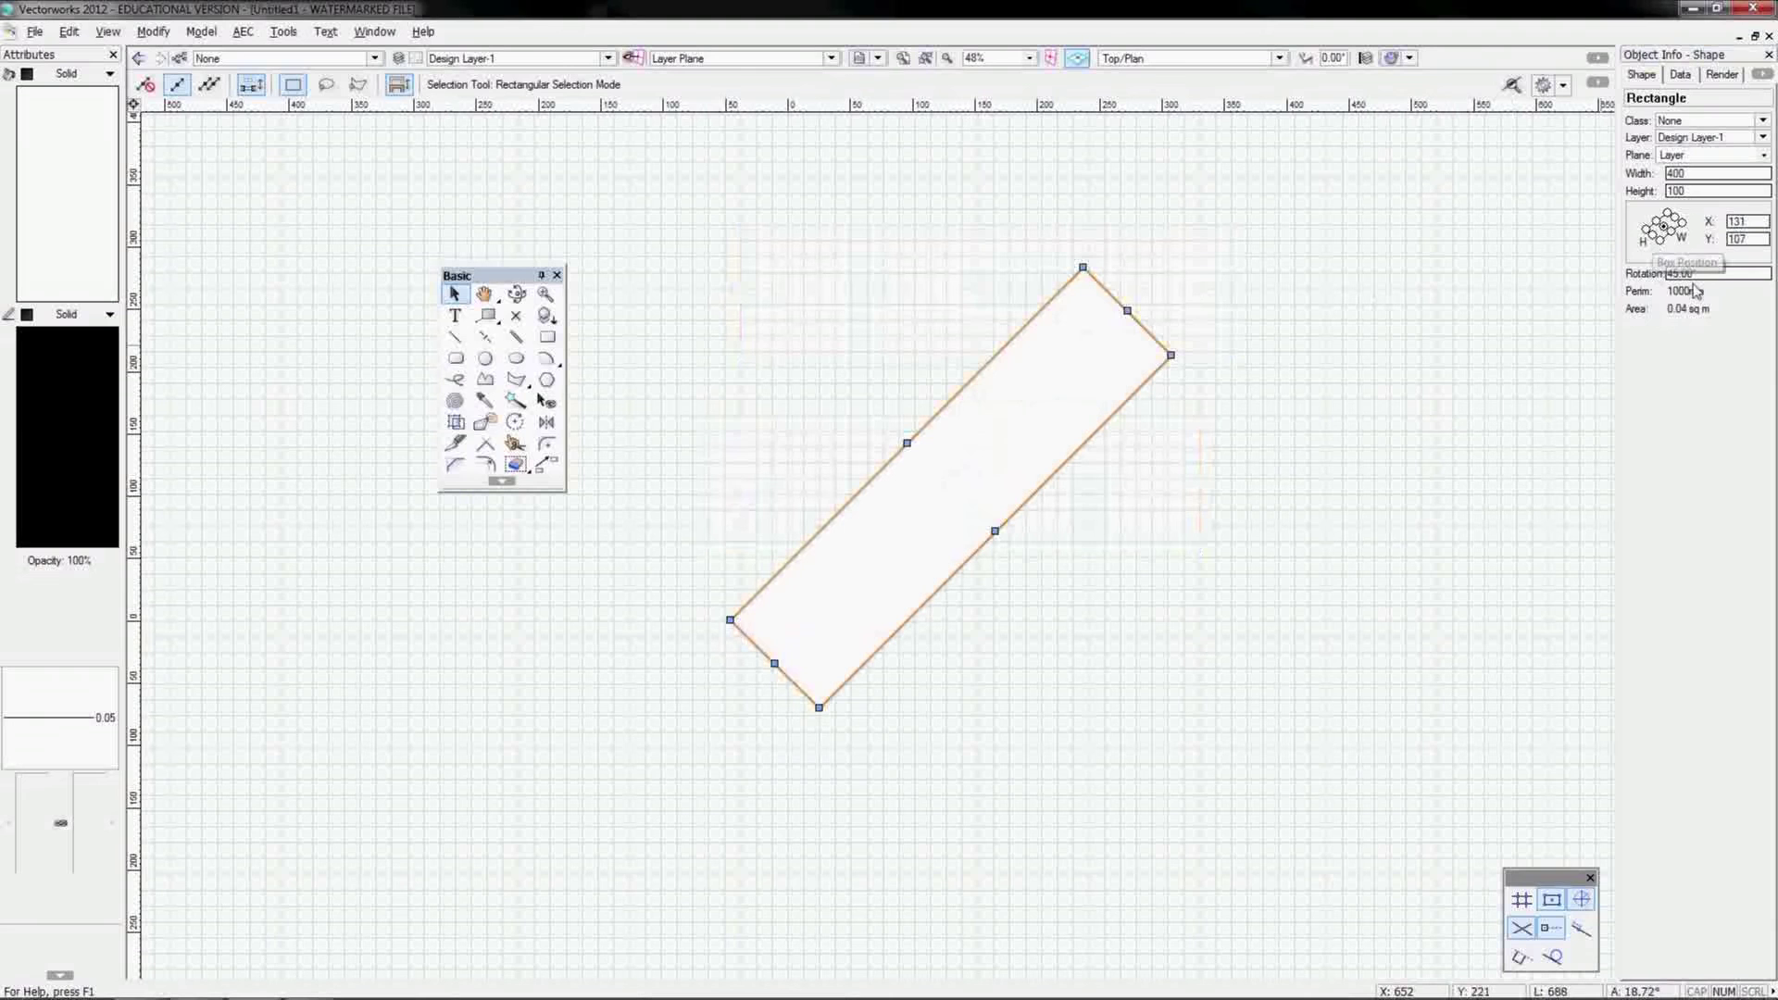
# Step: Set the rectangle's rotation to 0° and deselect it
pyautogui.click(1636, 263)
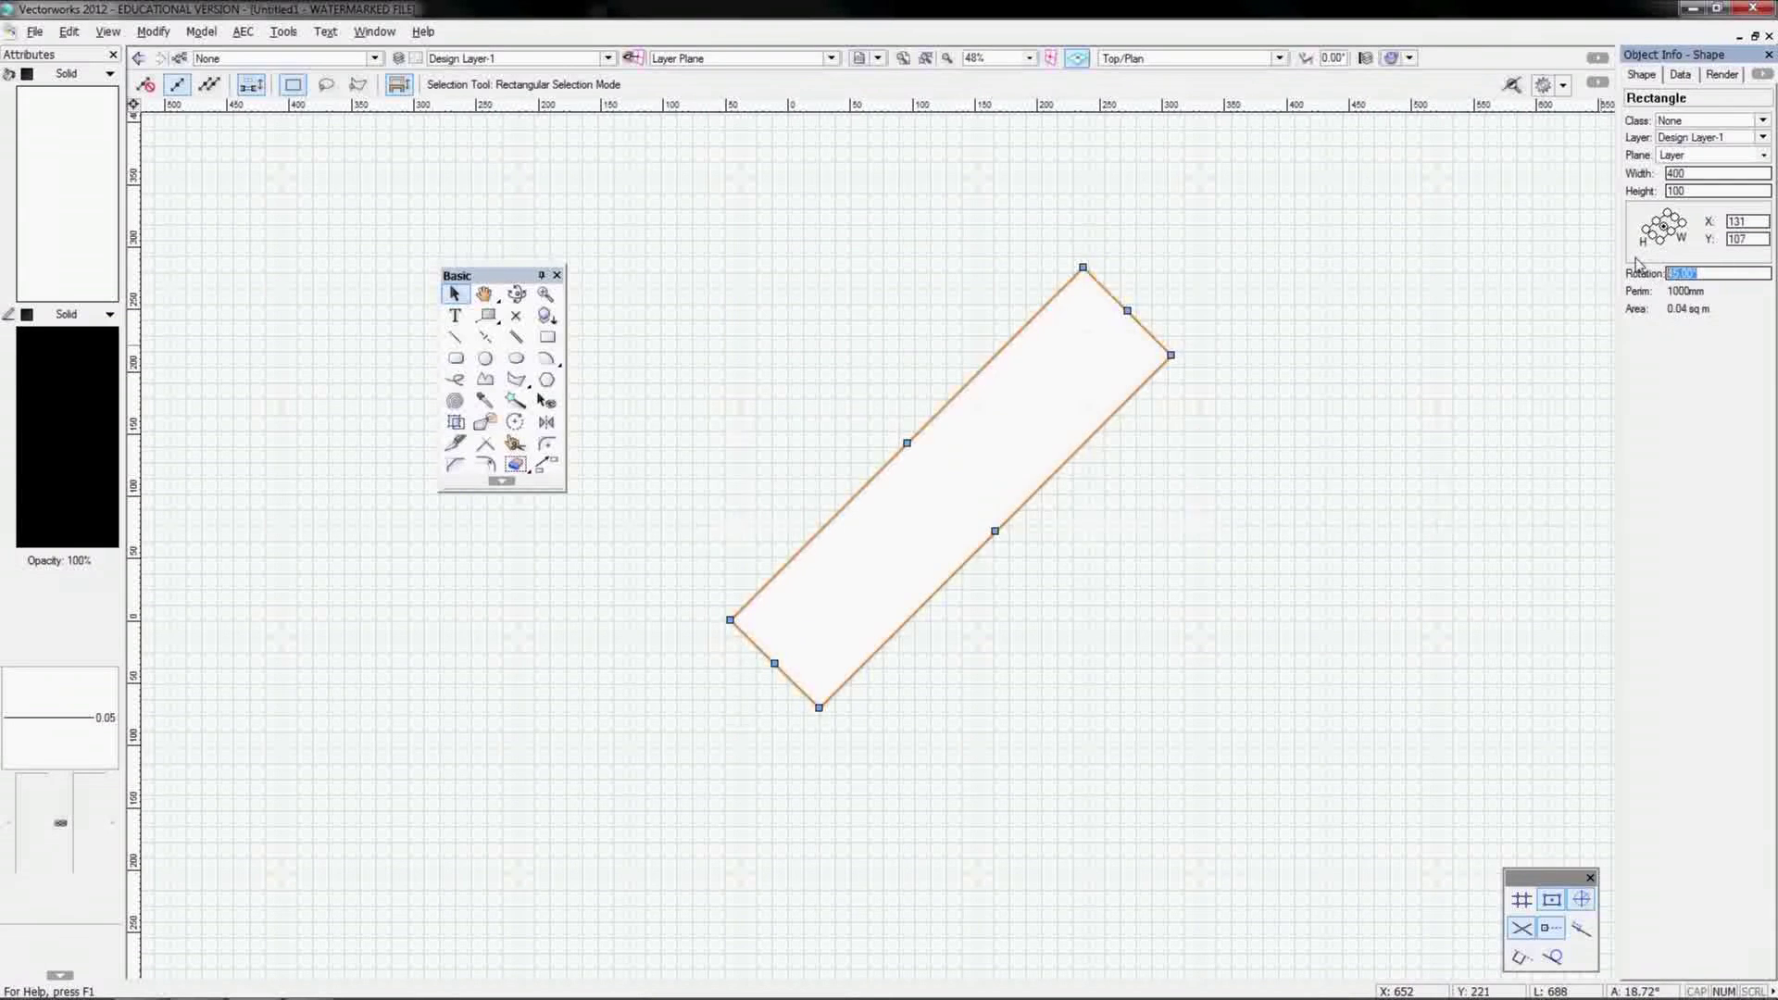
pyautogui.write('0')
pyautogui.press('Return')
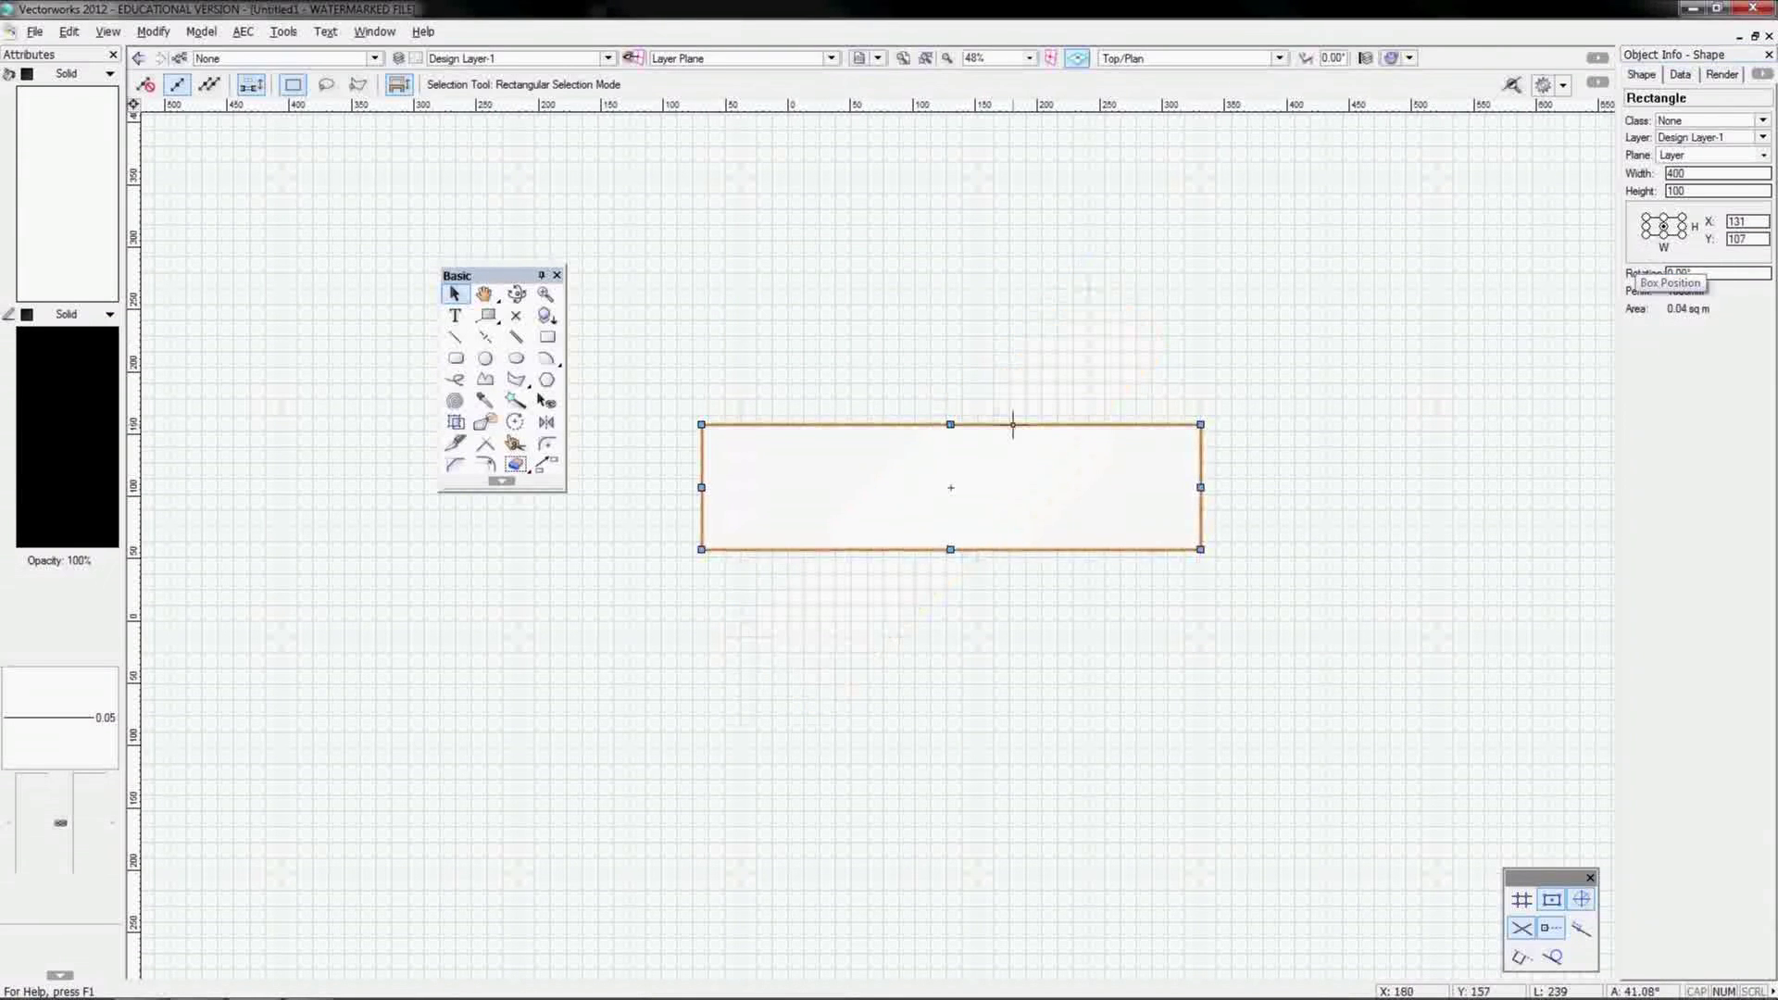
pyautogui.click(1379, 398)
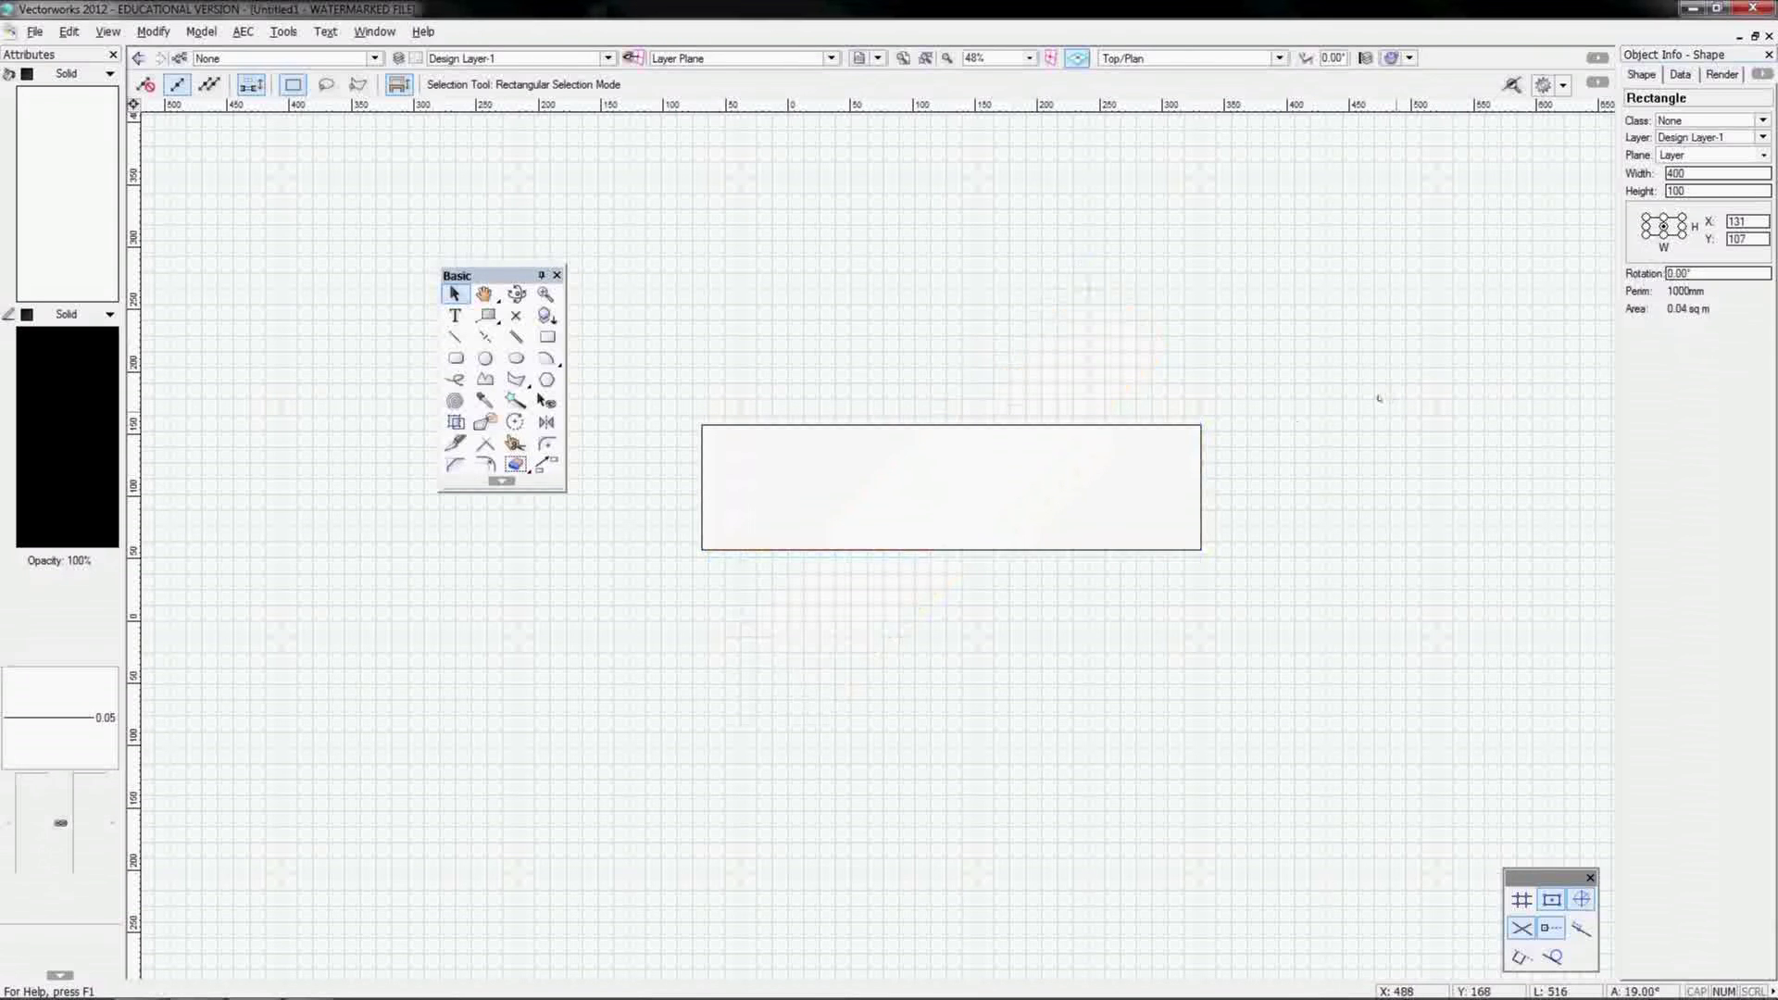
# Step: Move the rectangle about 31 mm right and 54 mm up, and delete it
pyautogui.click(976, 492)
pyautogui.moveTo(976, 492); pyautogui.dragTo(1015, 425)
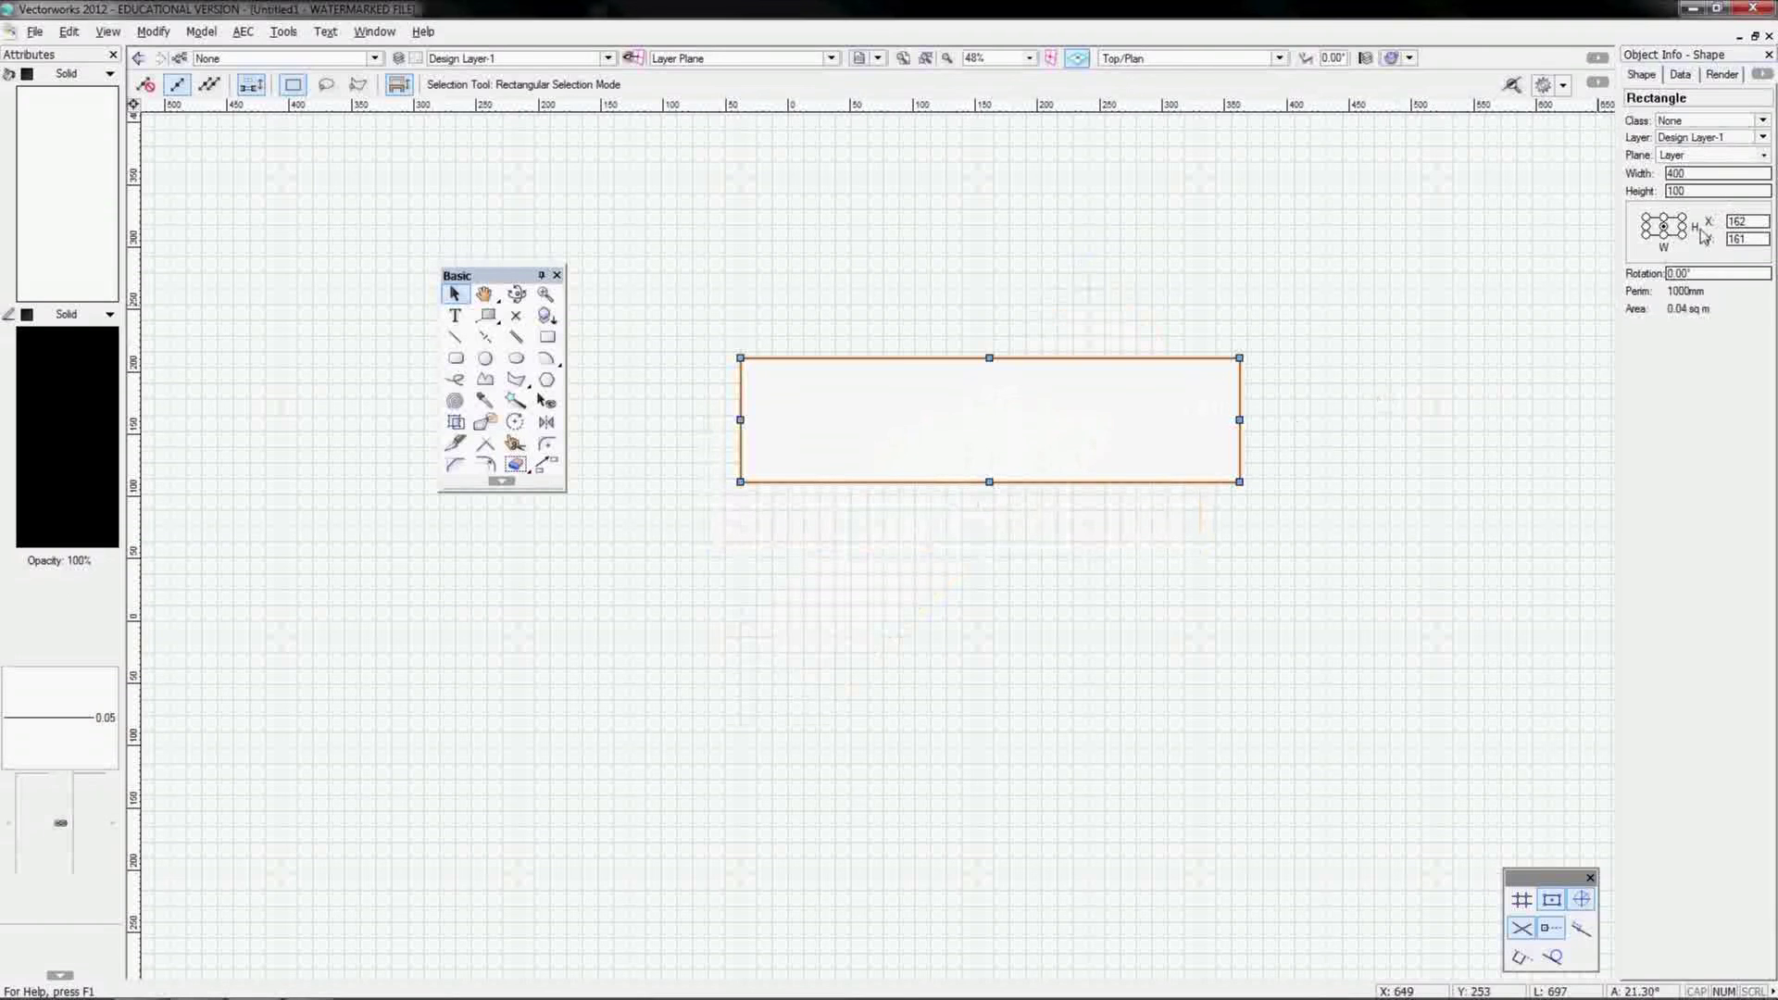
pyautogui.click(1354, 514)
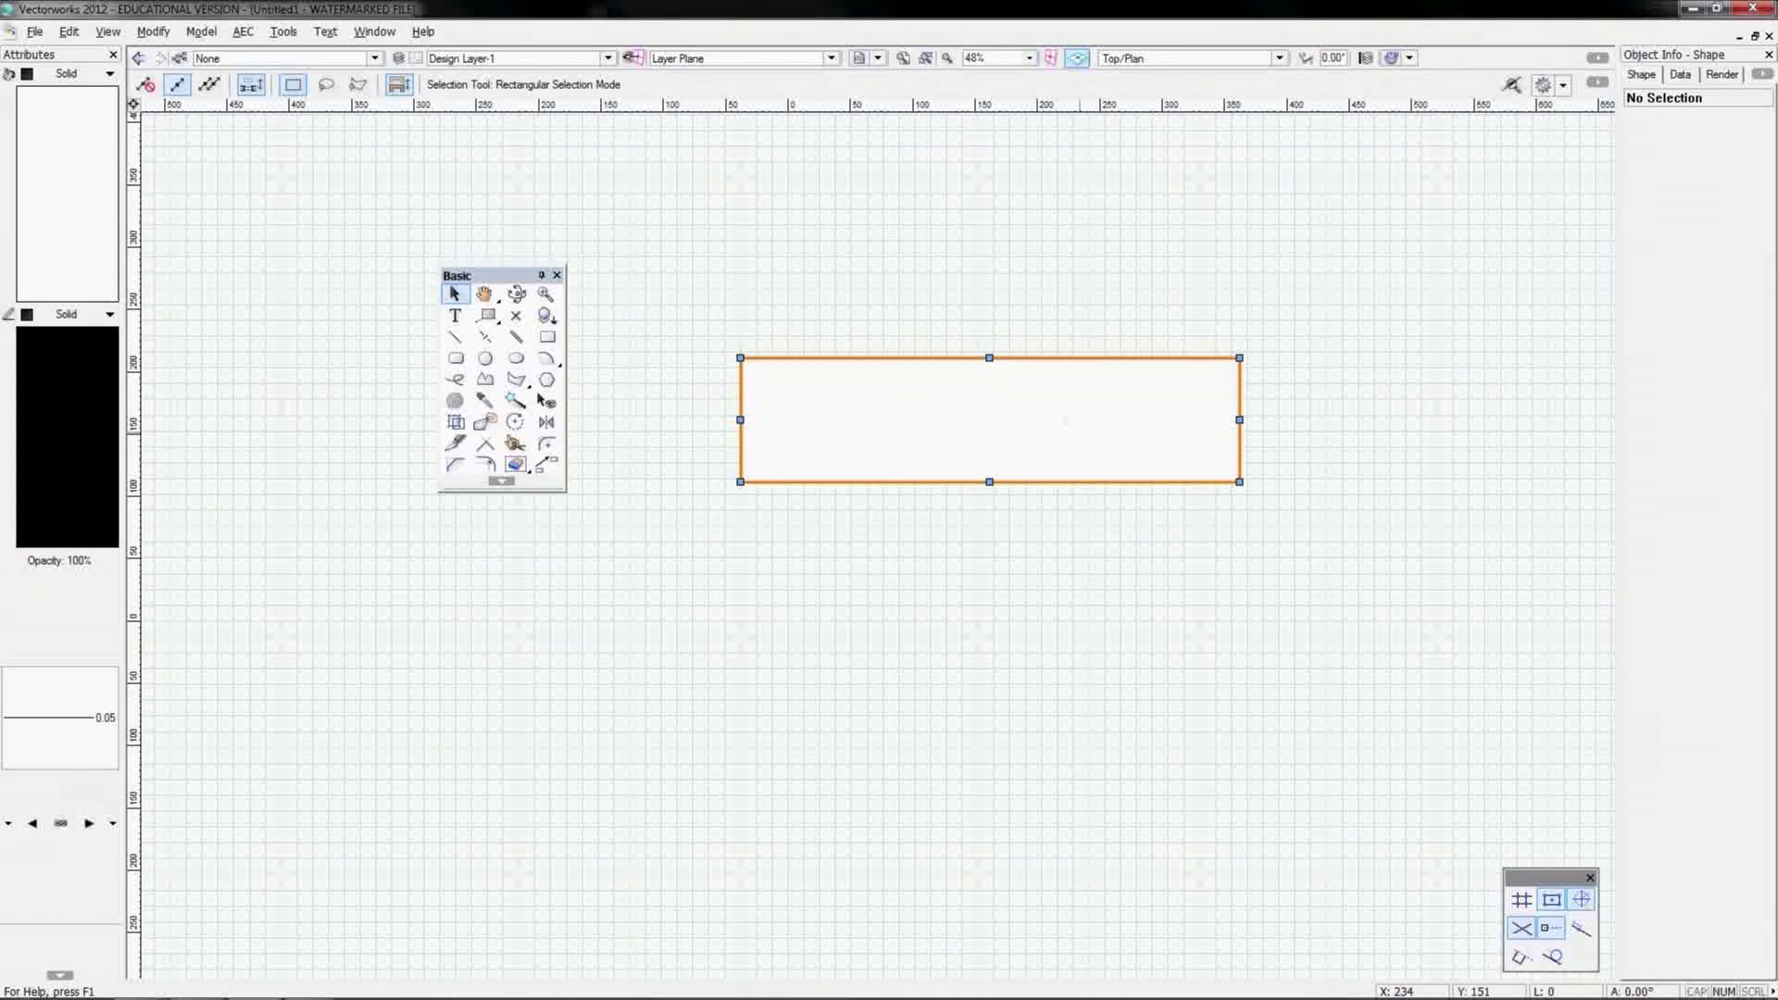
pyautogui.click(1026, 417)
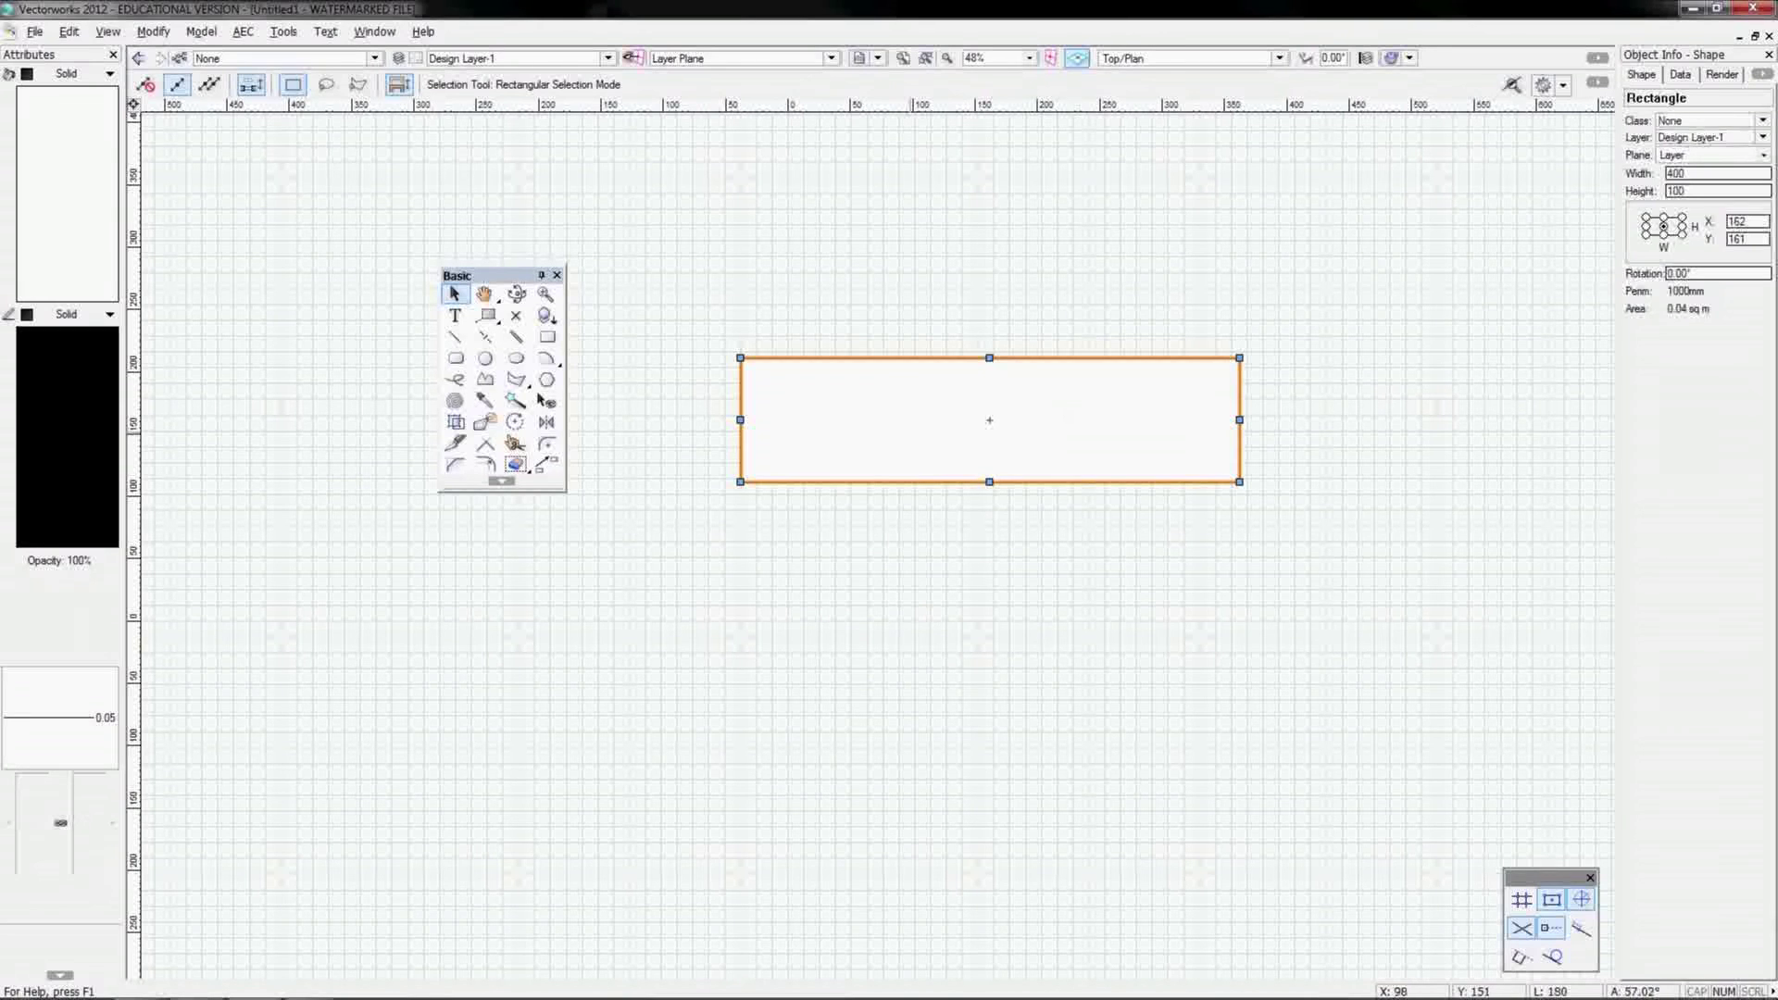
pyautogui.press('Delete')
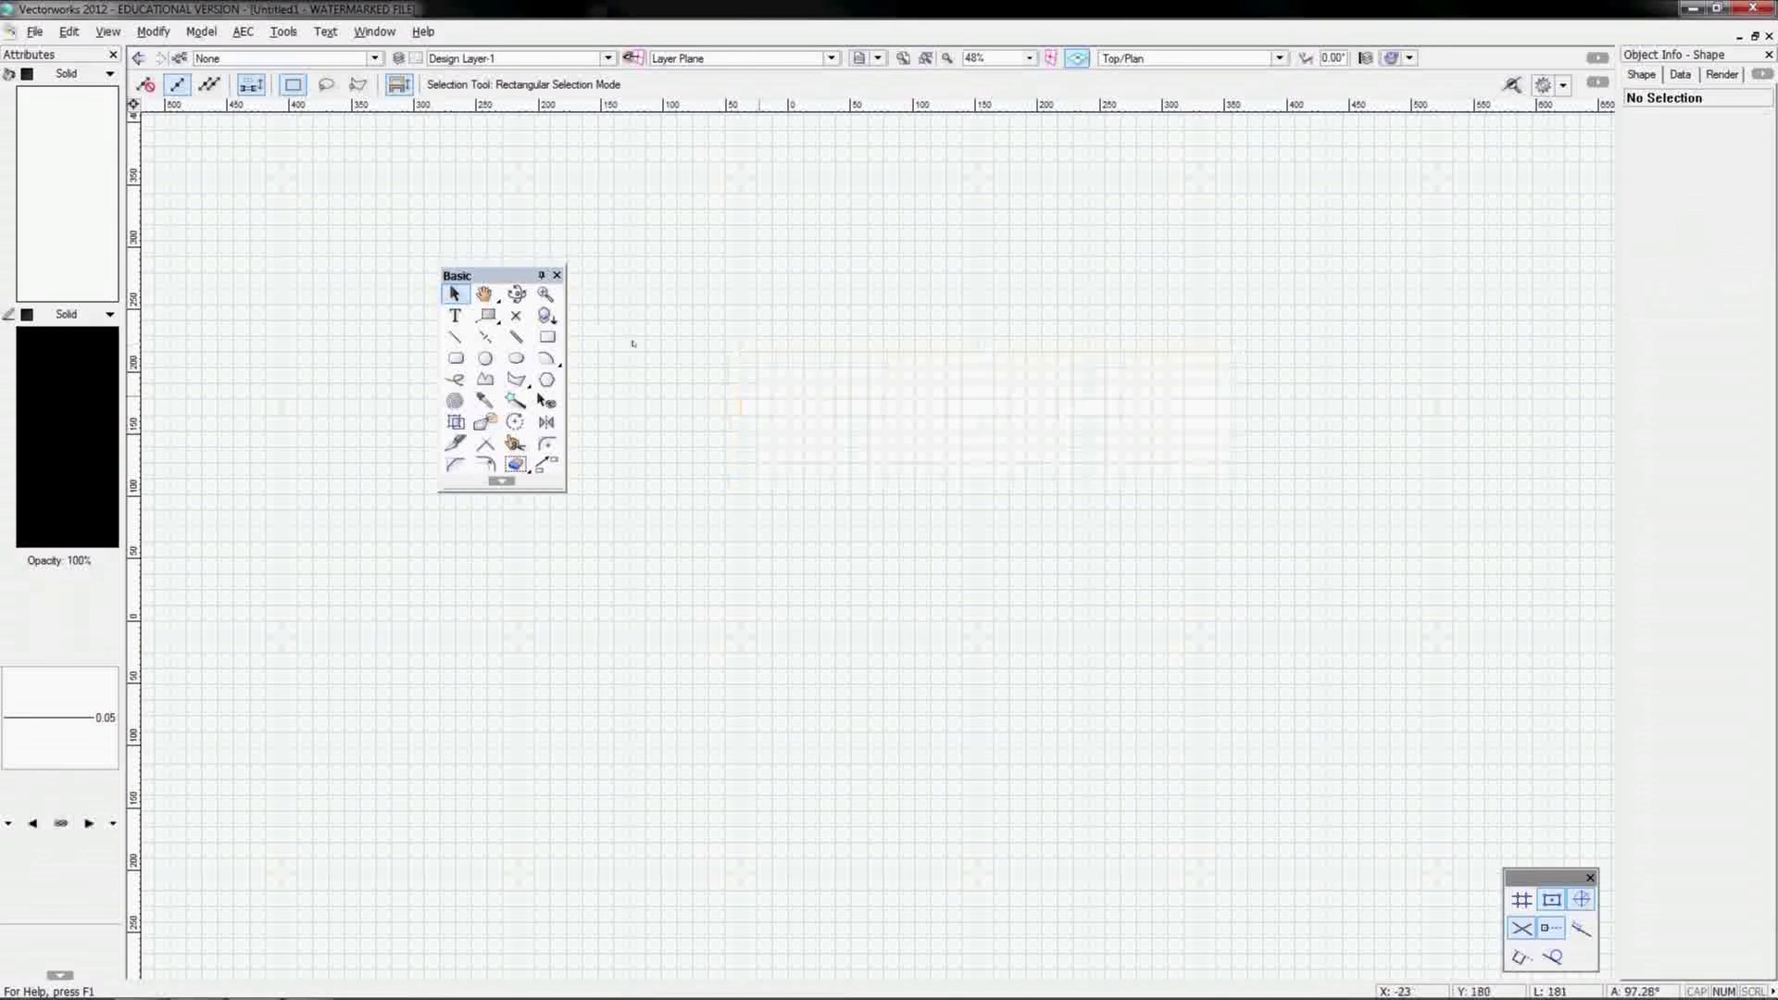
# Step: Draw an unrotated rectangle about 124 by 118 mm in the upper part of the drawing with the Rotated Rectangle mode
pyautogui.click(549, 339)
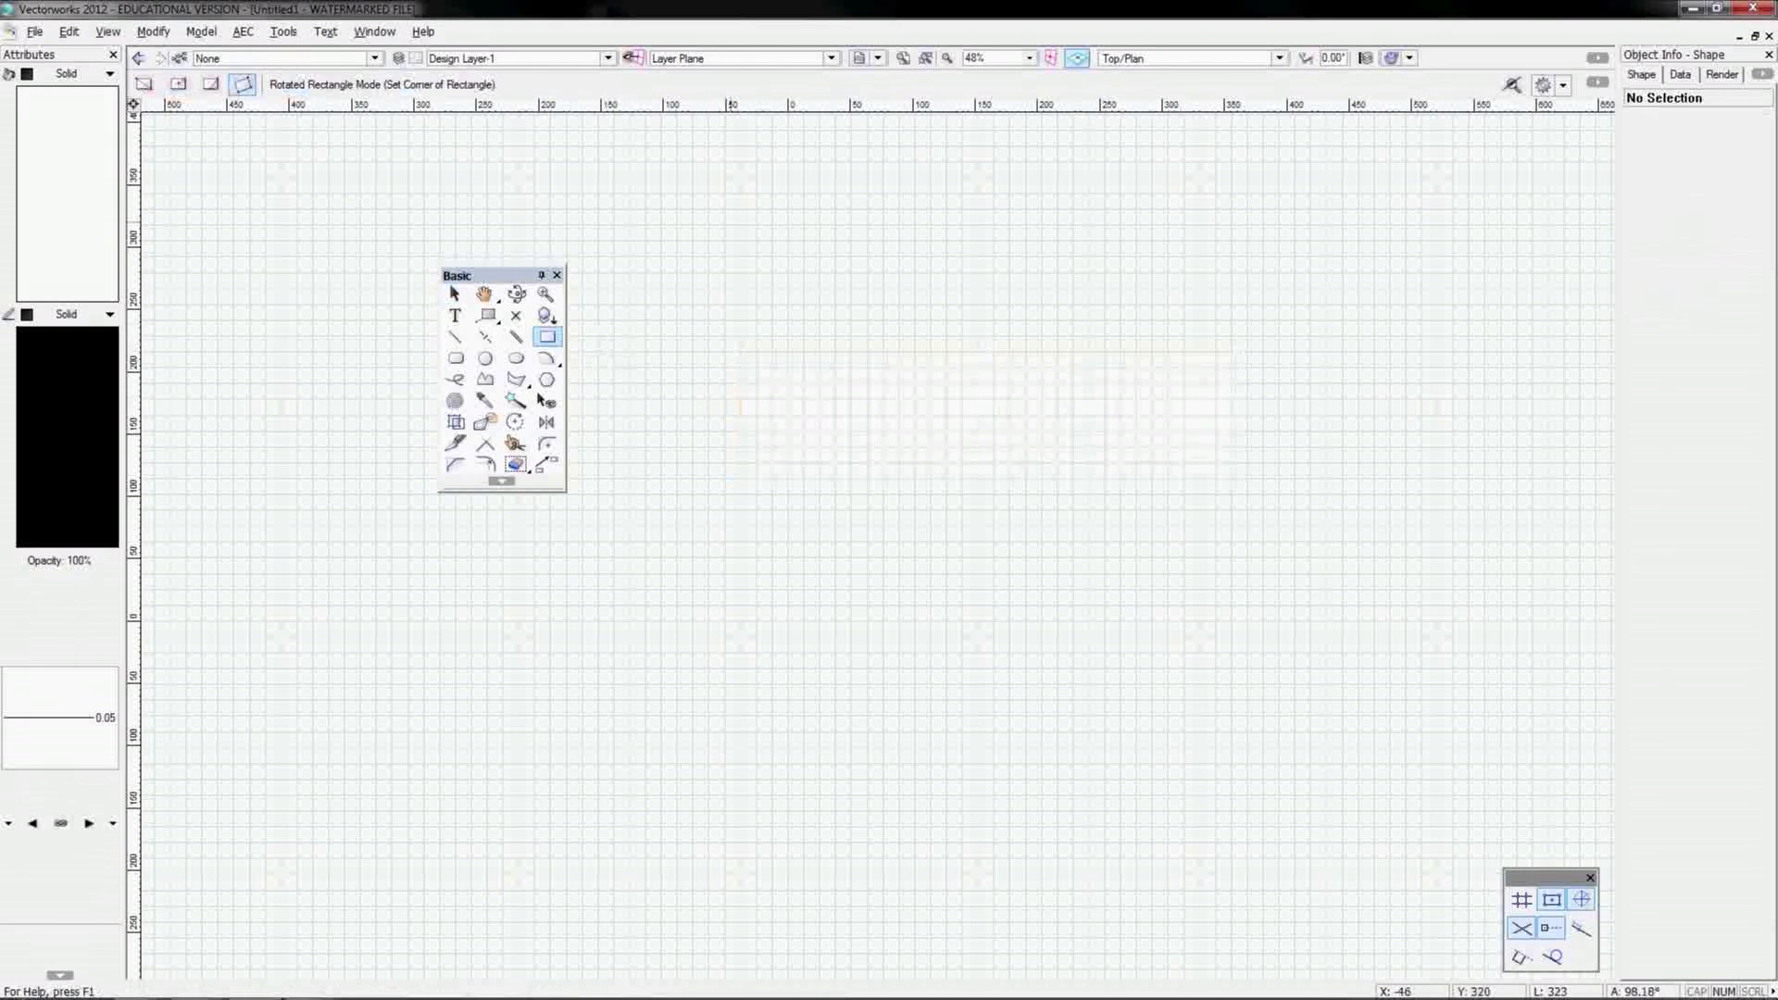
pyautogui.click(712, 187)
pyautogui.click(867, 187)
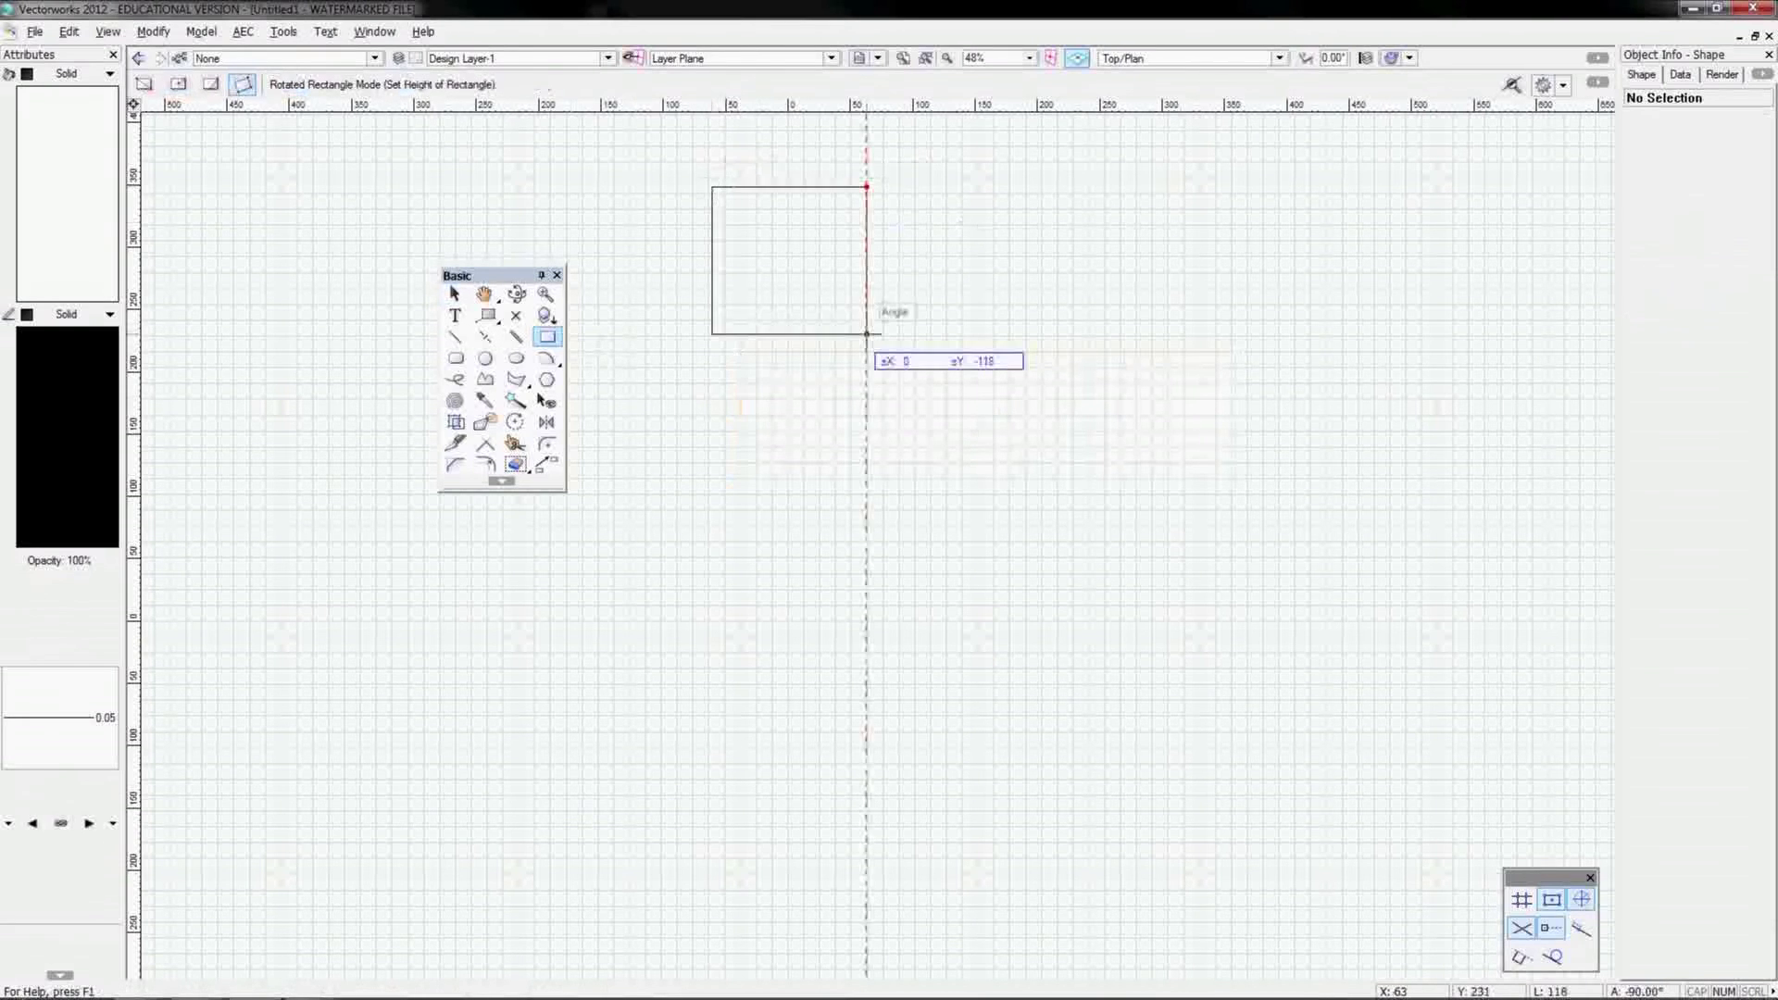
pyautogui.click(867, 334)
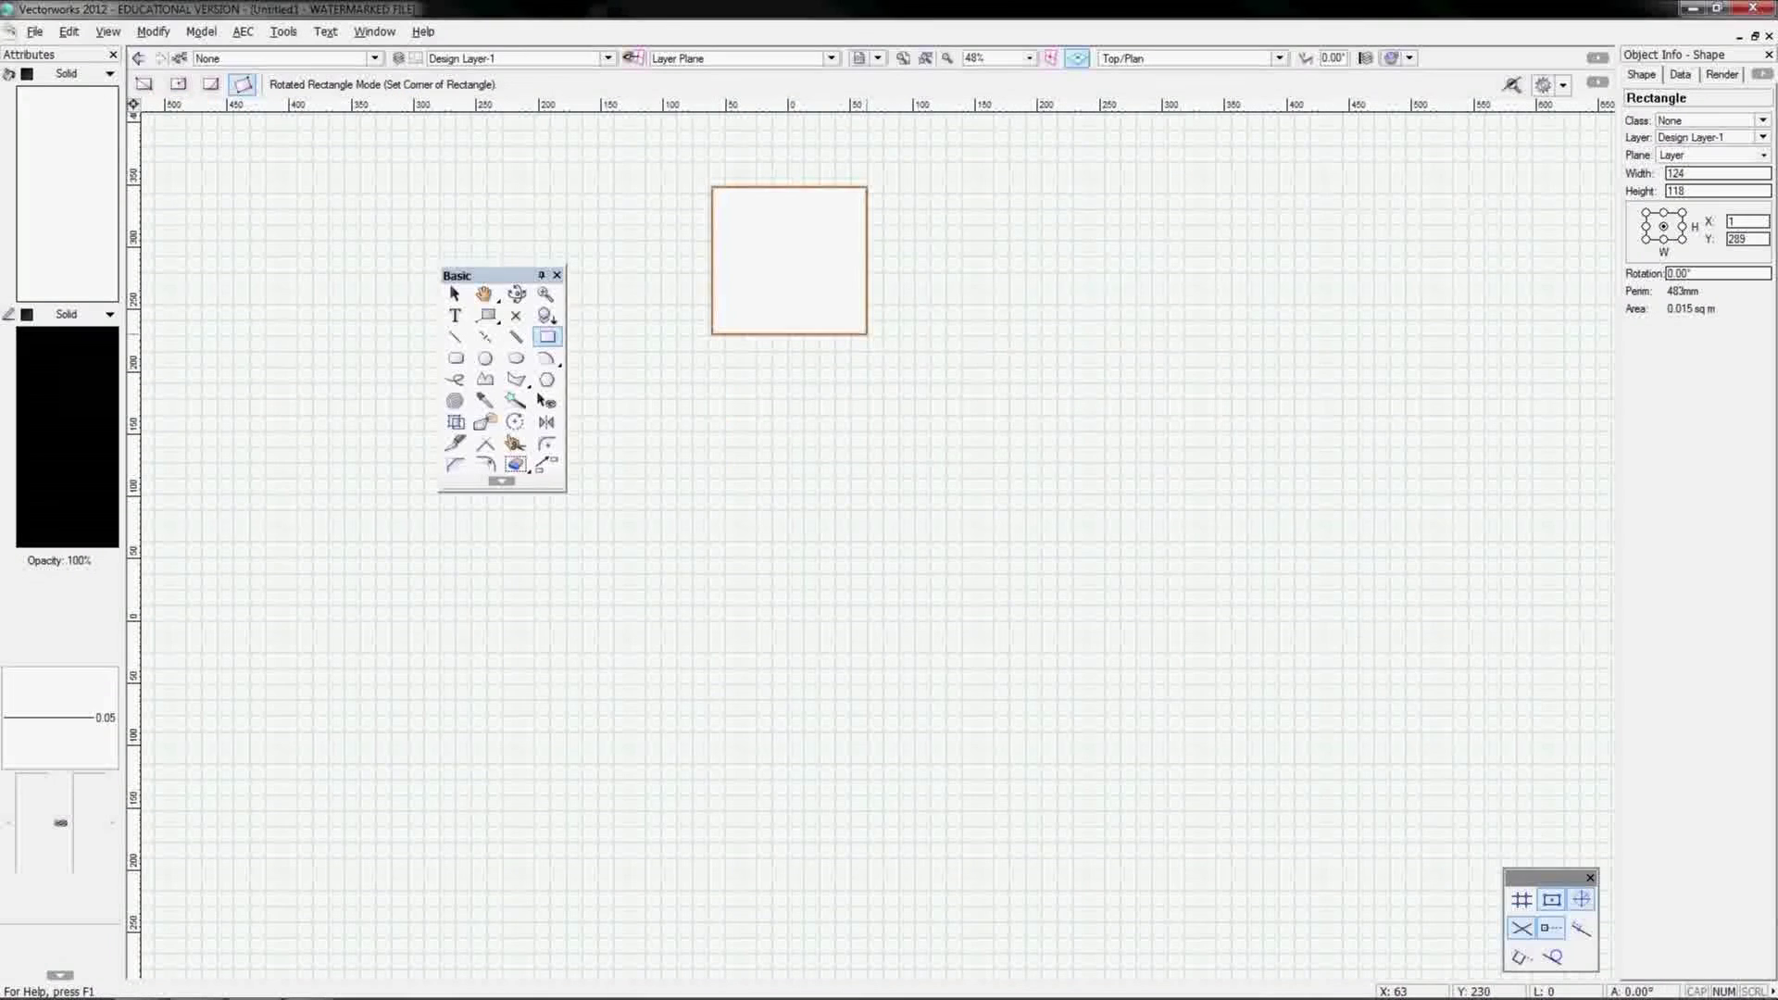
# Step: Draw a rotated rectangle about 195 by 84 mm from the first one's lower-right corner, its long sides rising about 34° to the right
pyautogui.click(867, 333)
pyautogui.click(1068, 197)
pyautogui.click(1124, 281)
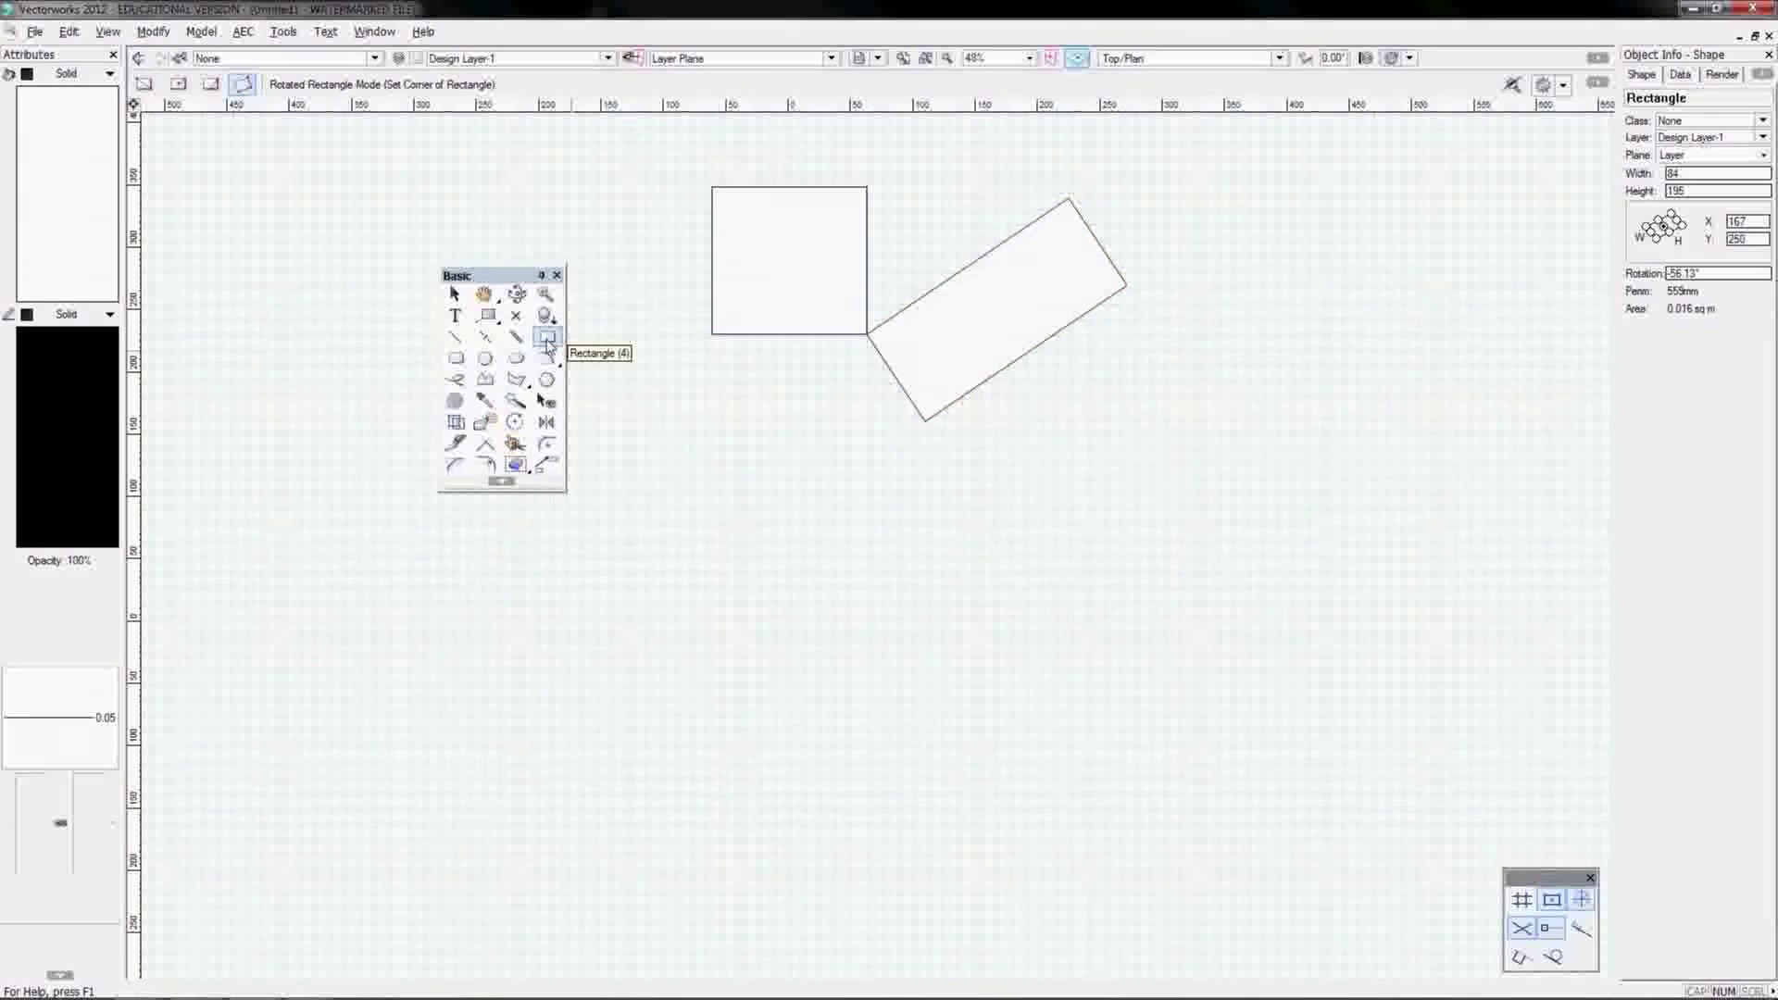
# Step: Start creating a rectangle numerically and set its width to 300 and its height to 500
pyautogui.doubleClick(548, 340)
pyautogui.moveTo(510, 214); pyautogui.dragTo(1325, 226)
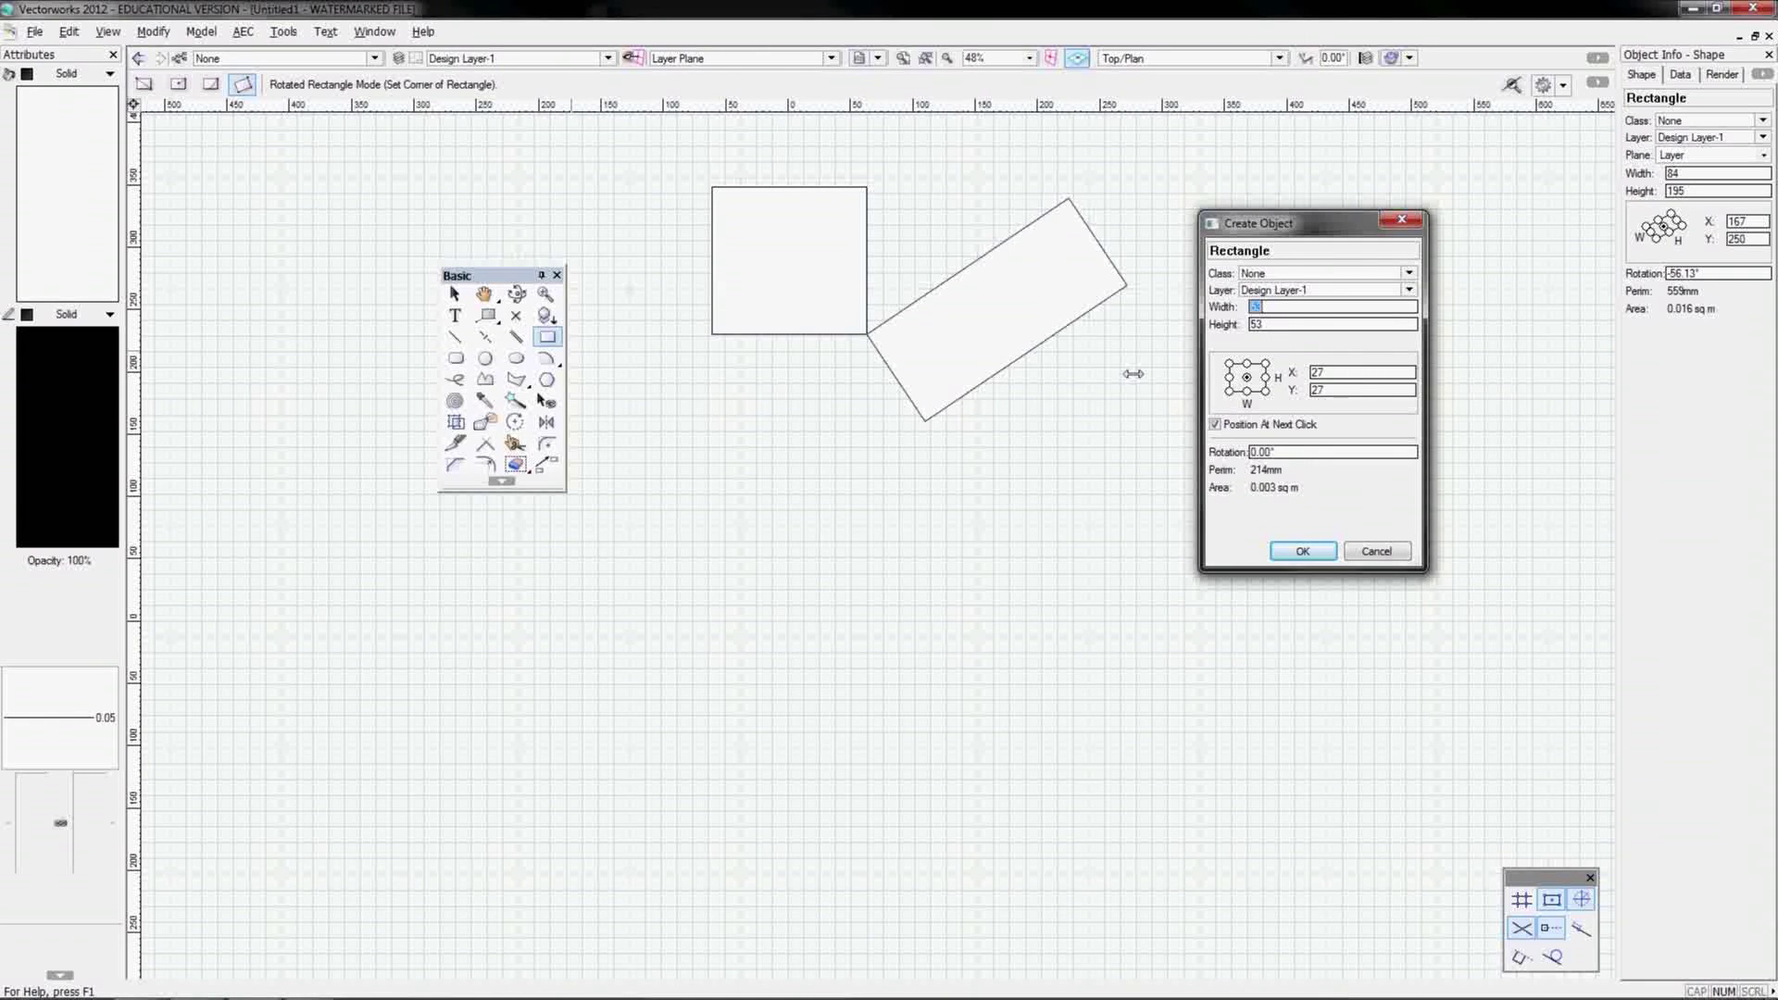
pyautogui.write('300')
pyautogui.press('Tab')
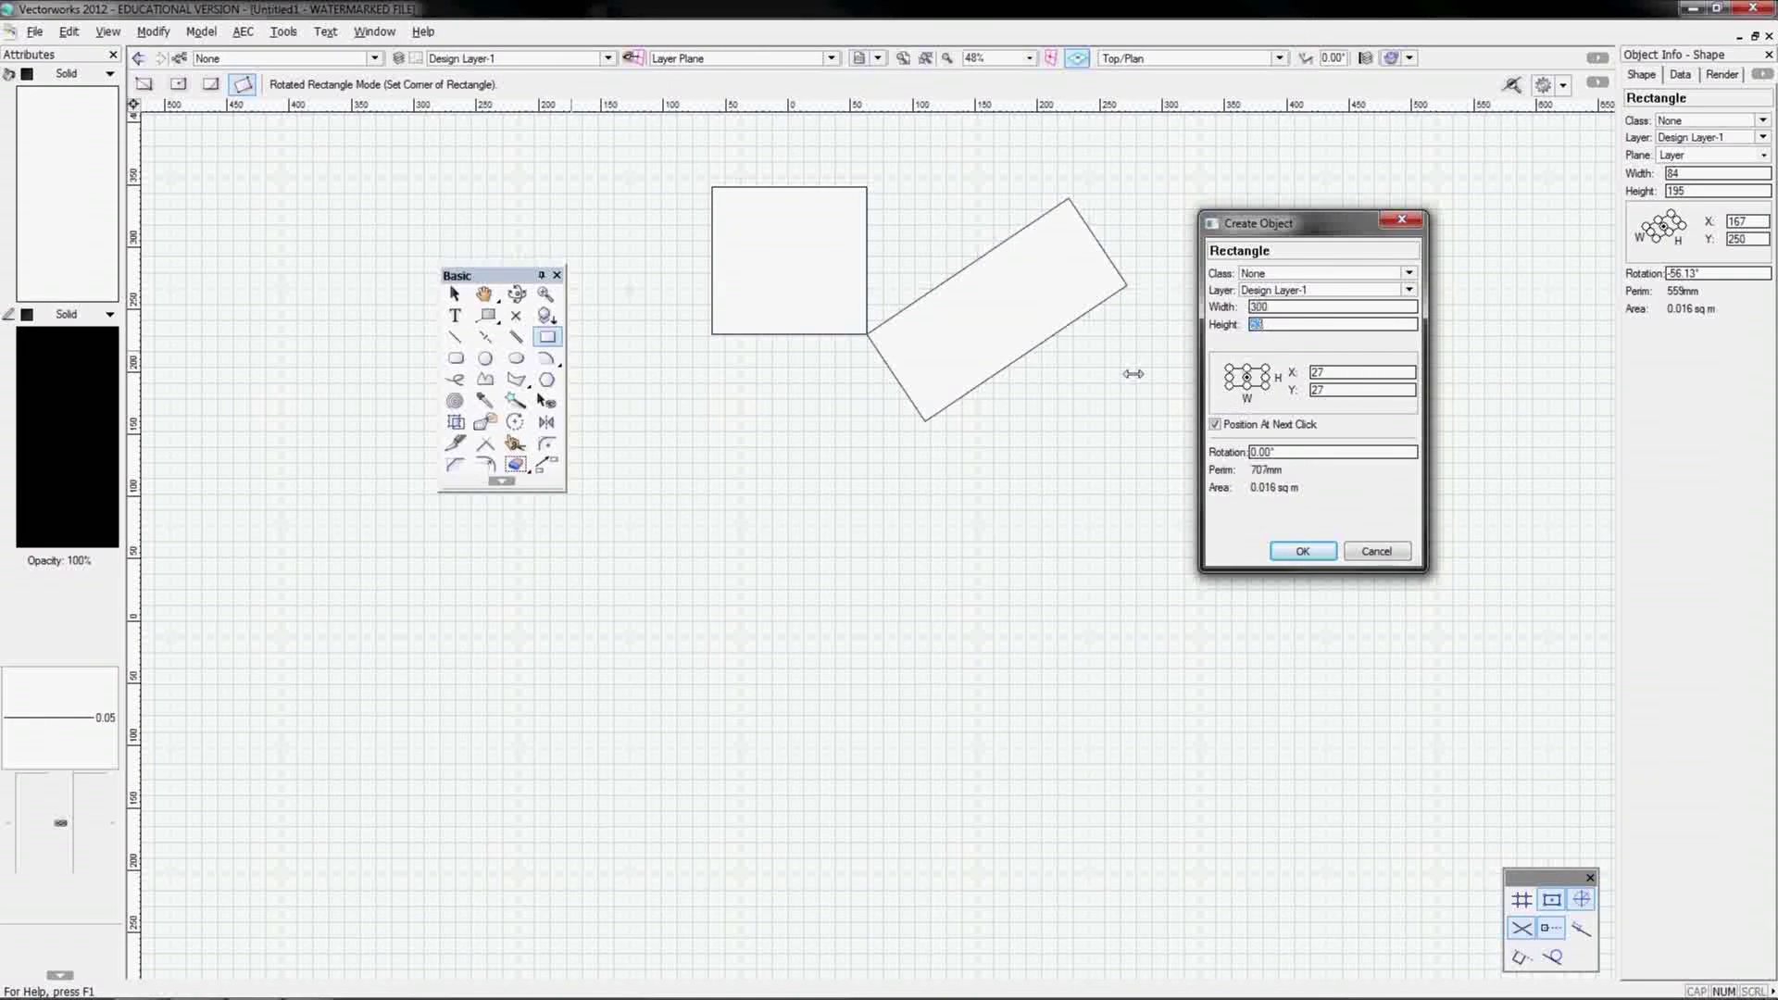
pyautogui.write('500')
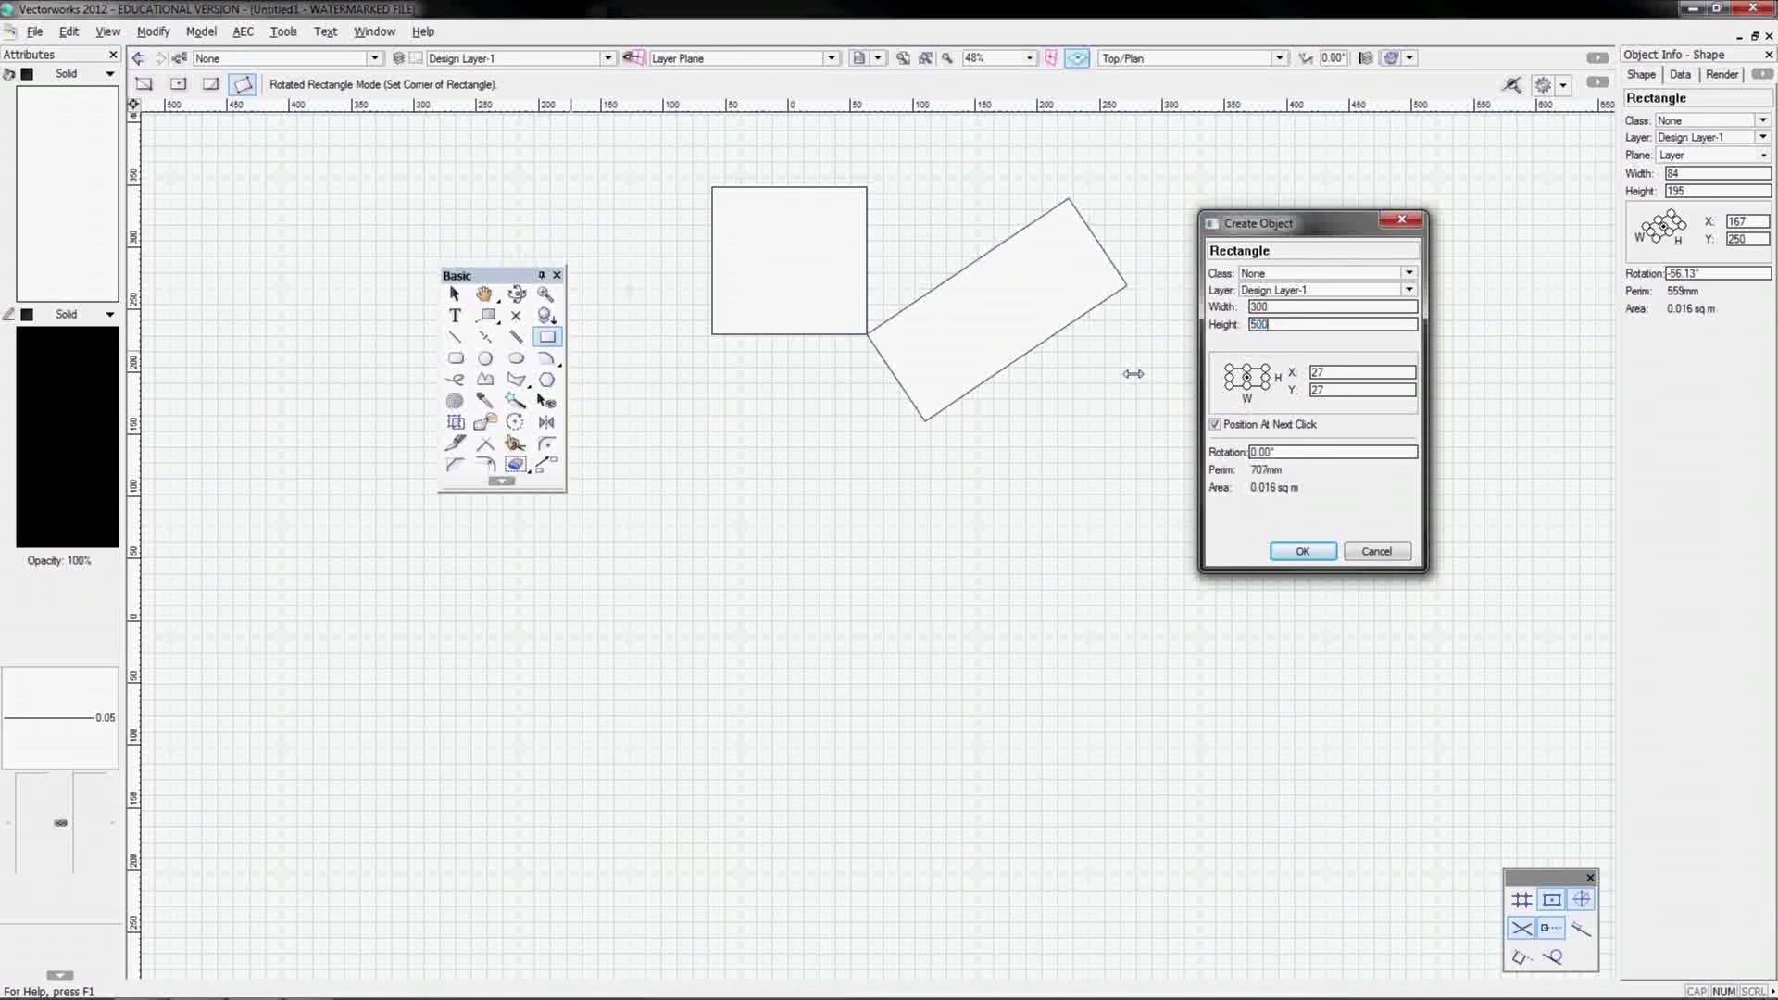
# Step: Choose the lower-left corner as the insertion point and place the 300 by 500 rectangle at about X -31, Y -126
pyautogui.click(1275, 381)
pyautogui.click(1259, 365)
pyautogui.click(1235, 364)
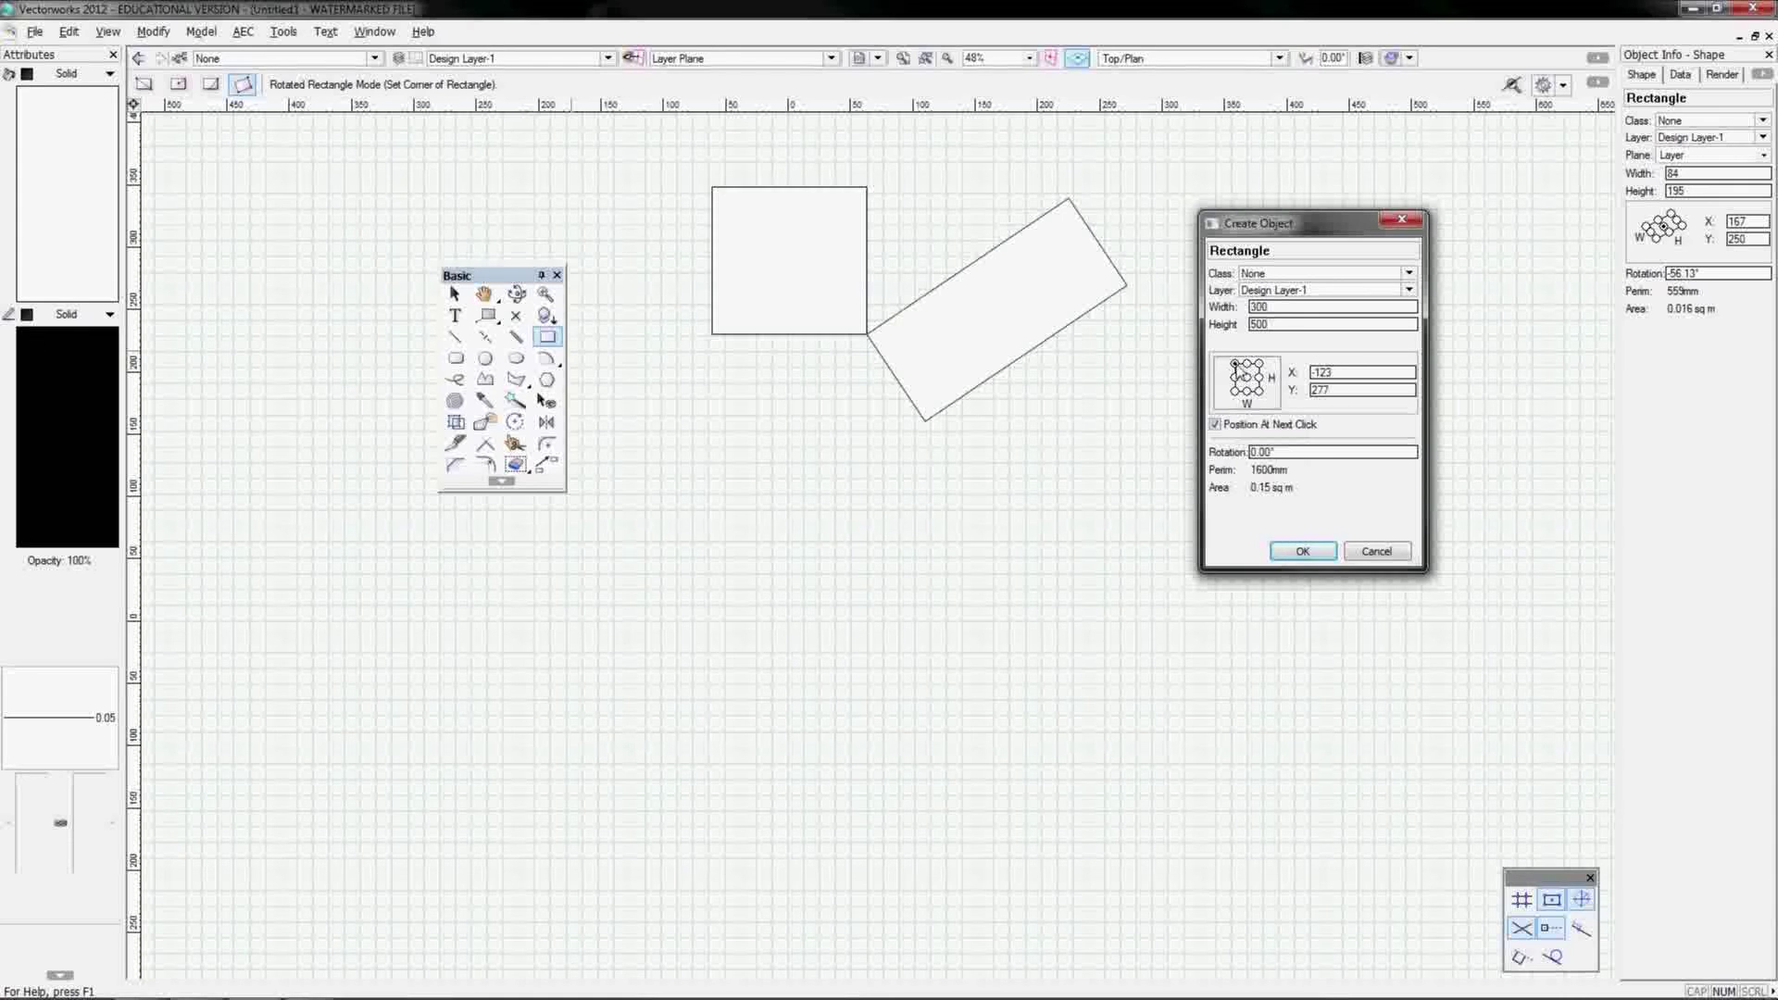
pyautogui.click(1236, 391)
pyautogui.click(1297, 551)
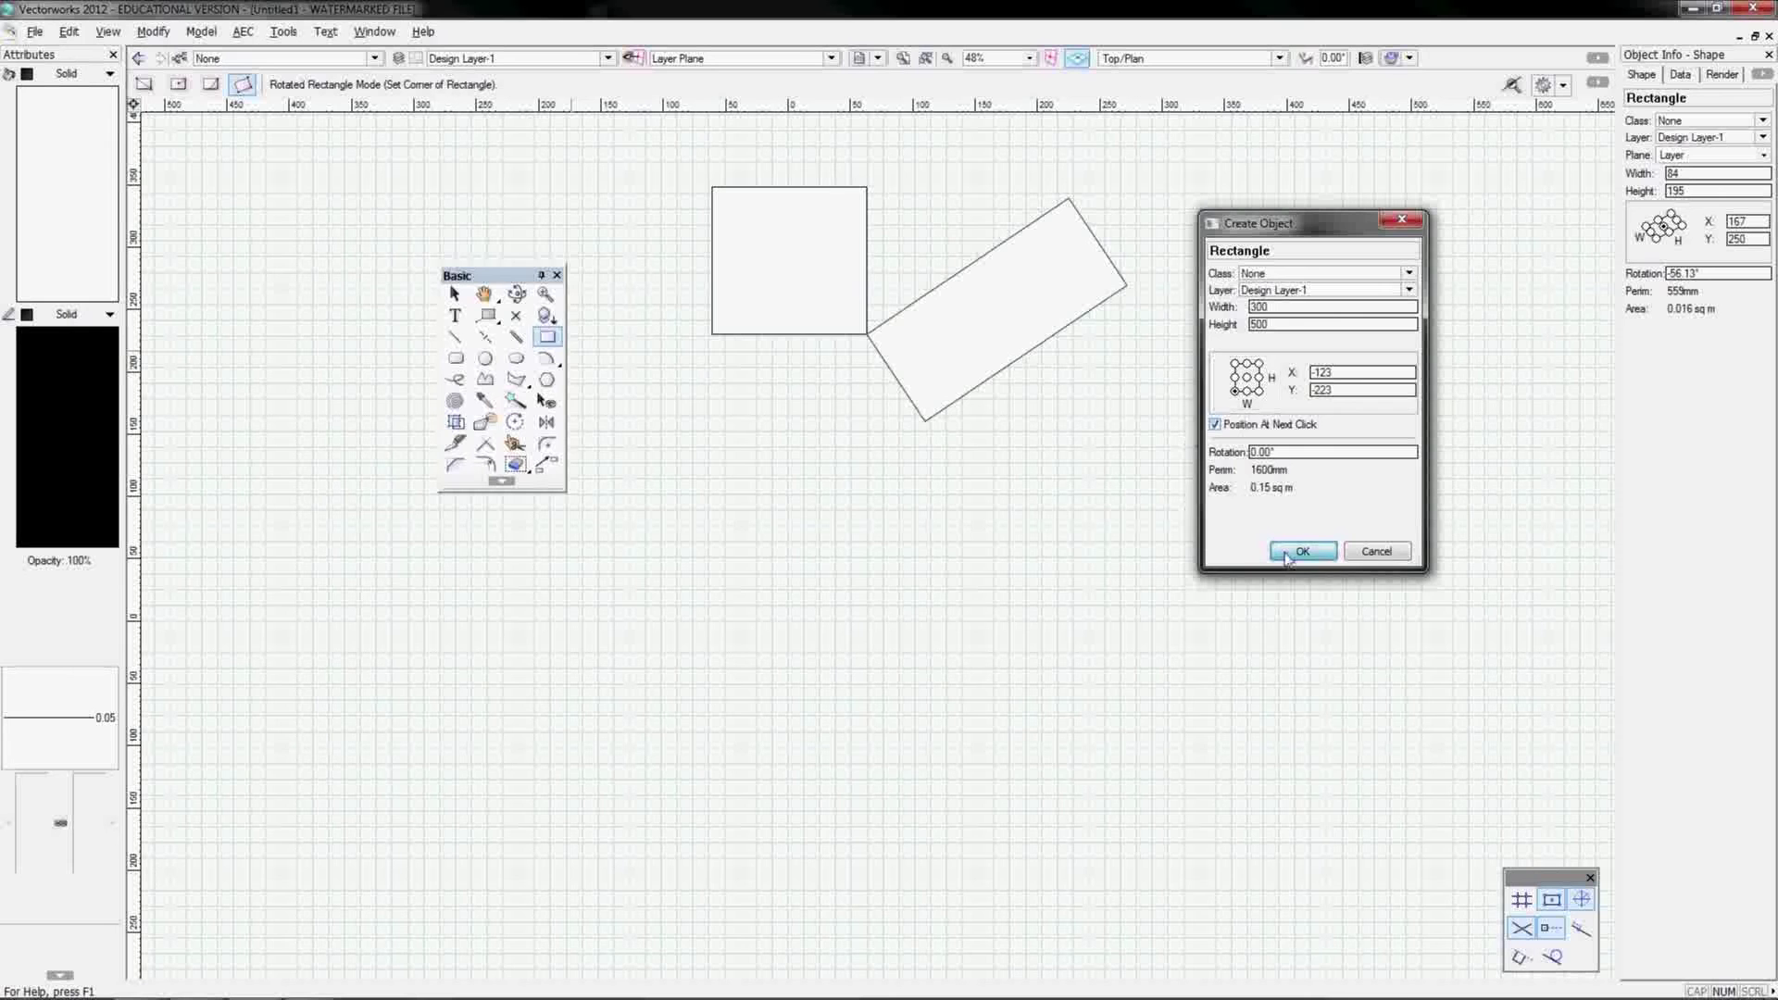
pyautogui.click(749, 779)
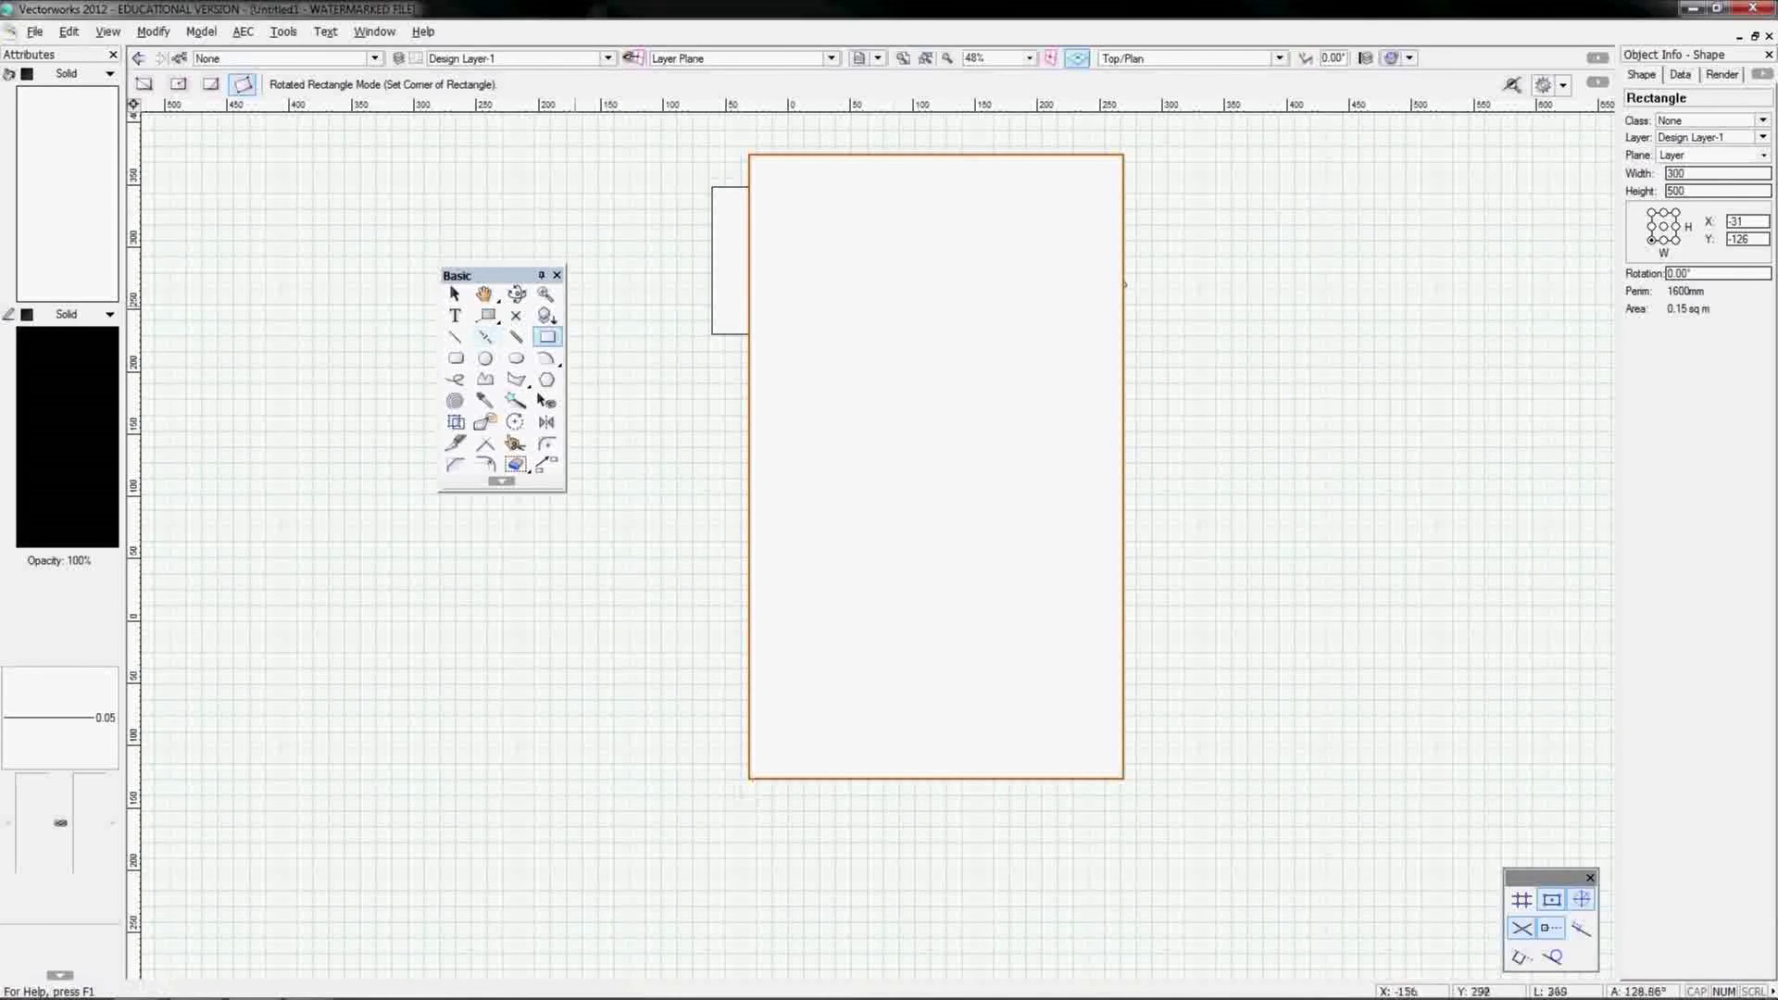
# Step: Undo the rectangle placement and delete all remaining objects in the drawing
pyautogui.hotkey('ctrl', 'z')
pyautogui.hotkey('ctrl', 'a')
pyautogui.press('Delete')
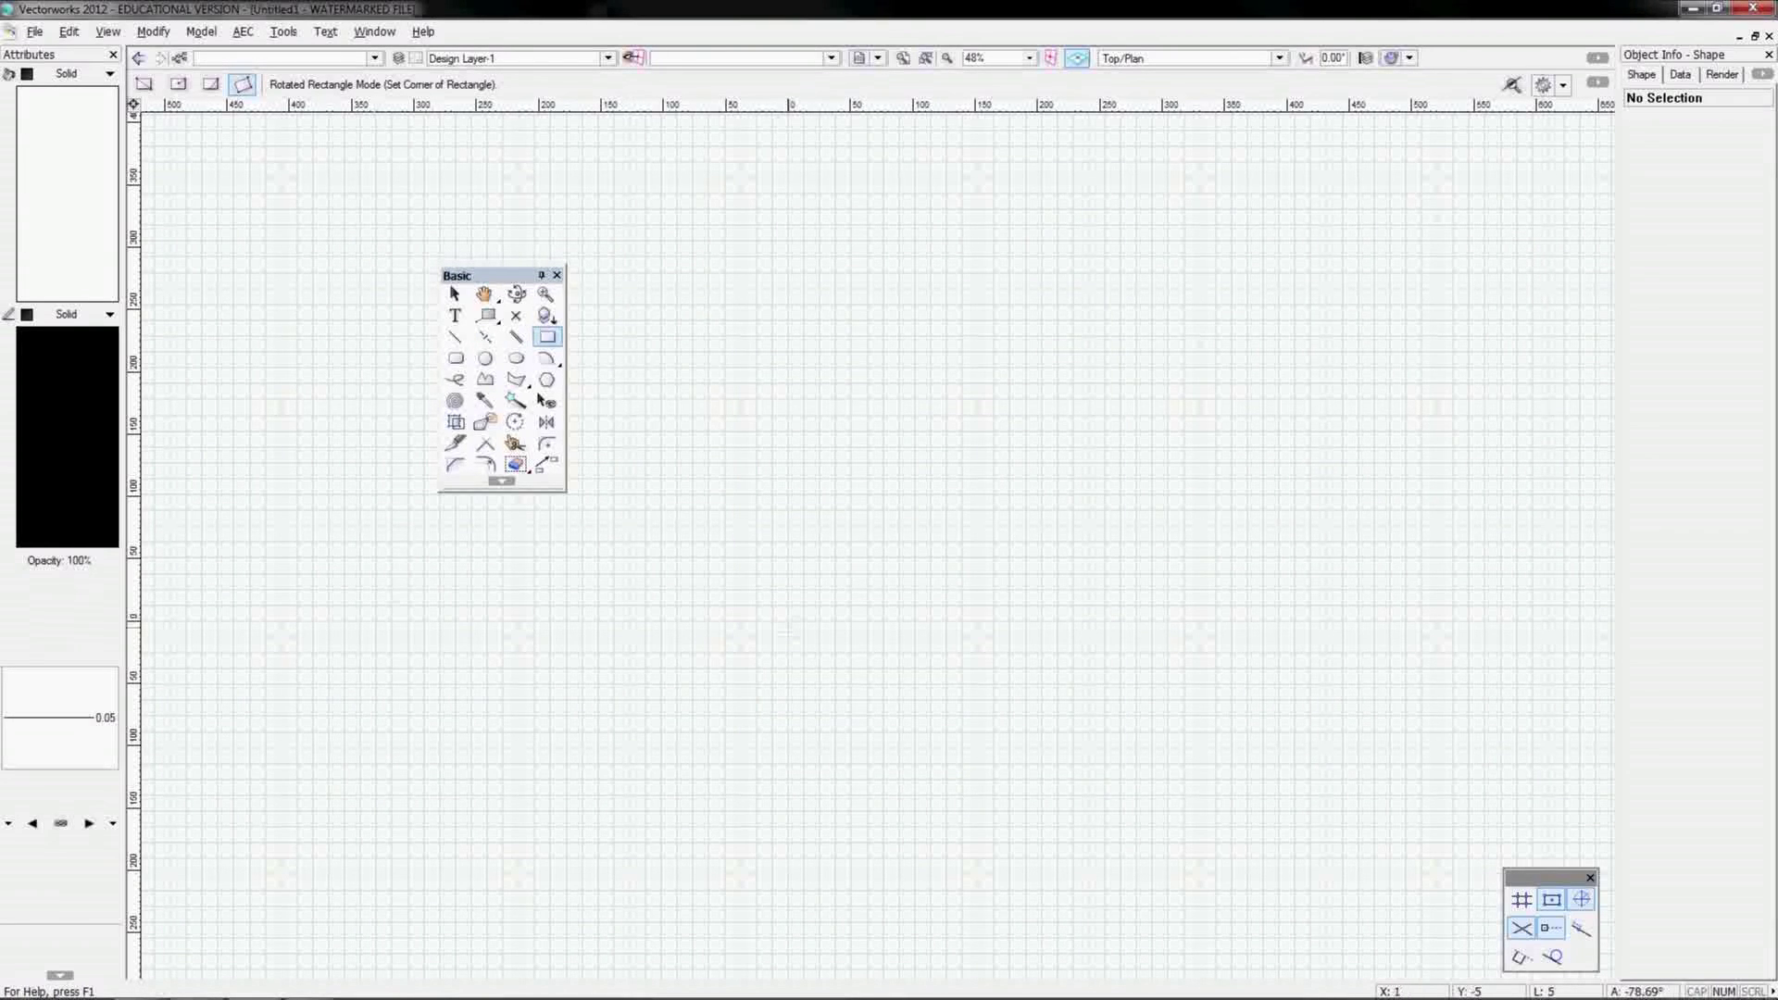
# Step: Start another numeric 300 by 500 rectangle with its lower-left corner at X 0, Y 0
pyautogui.doubleClick(545, 341)
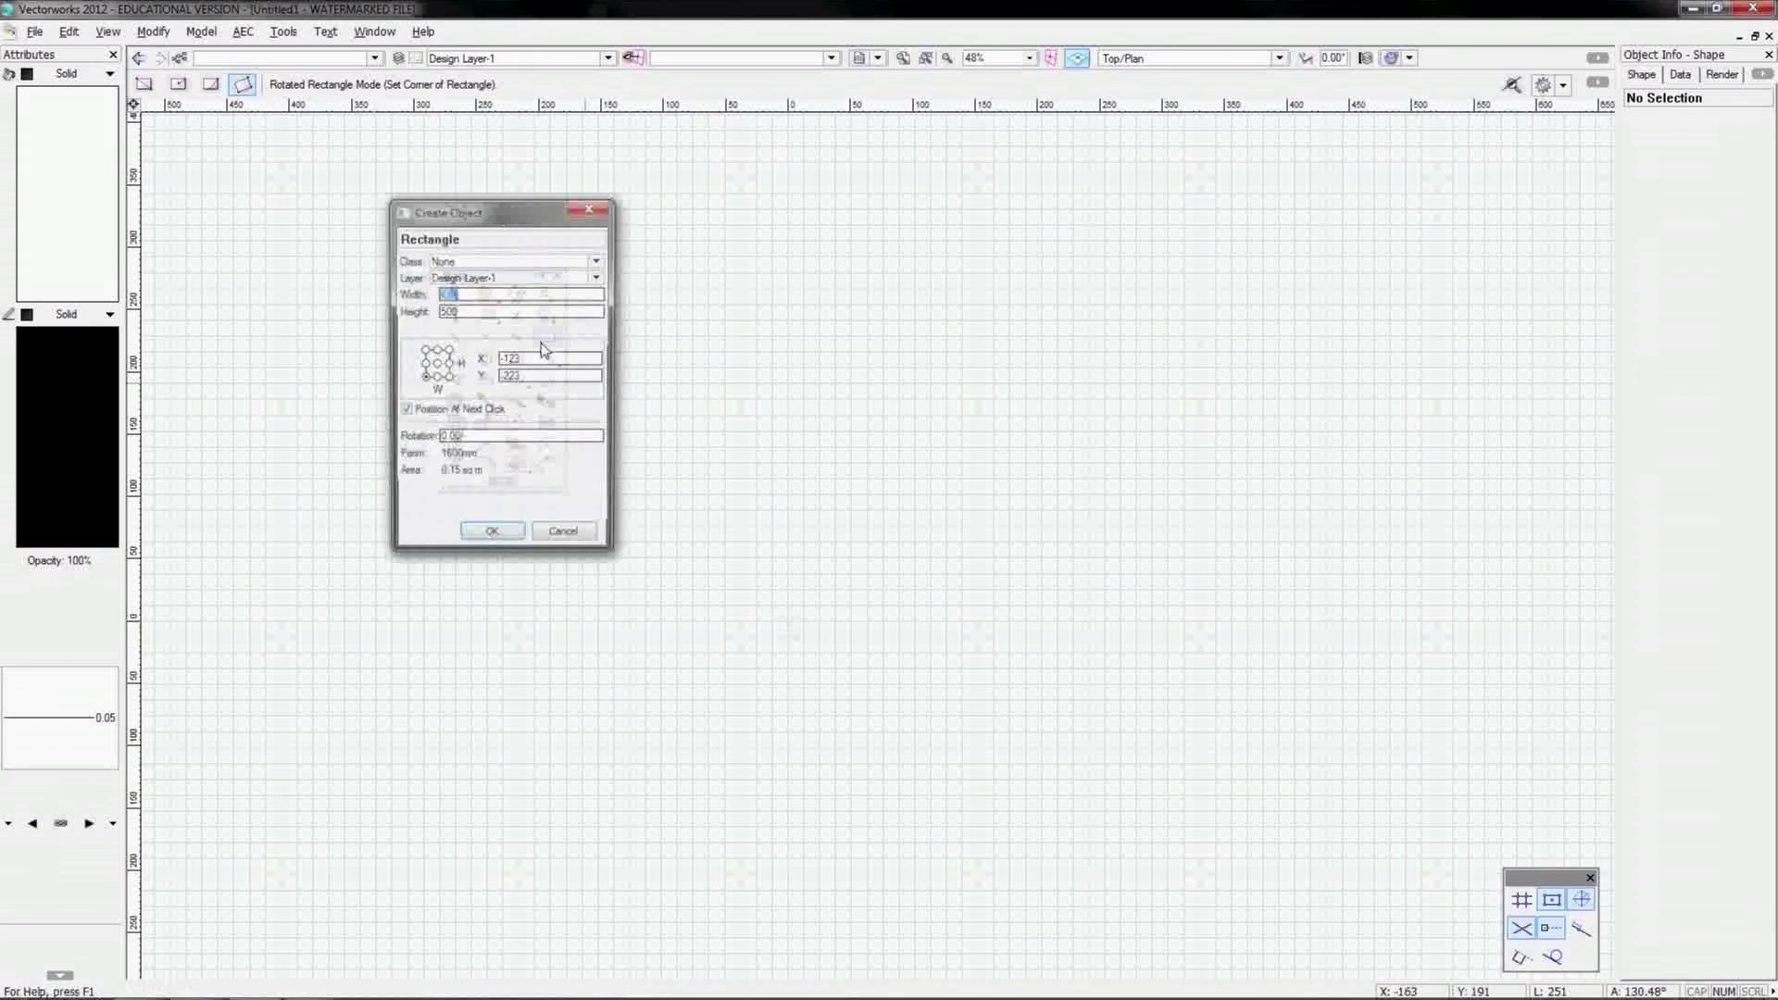
pyautogui.moveTo(518, 212); pyautogui.dragTo(1340, 207)
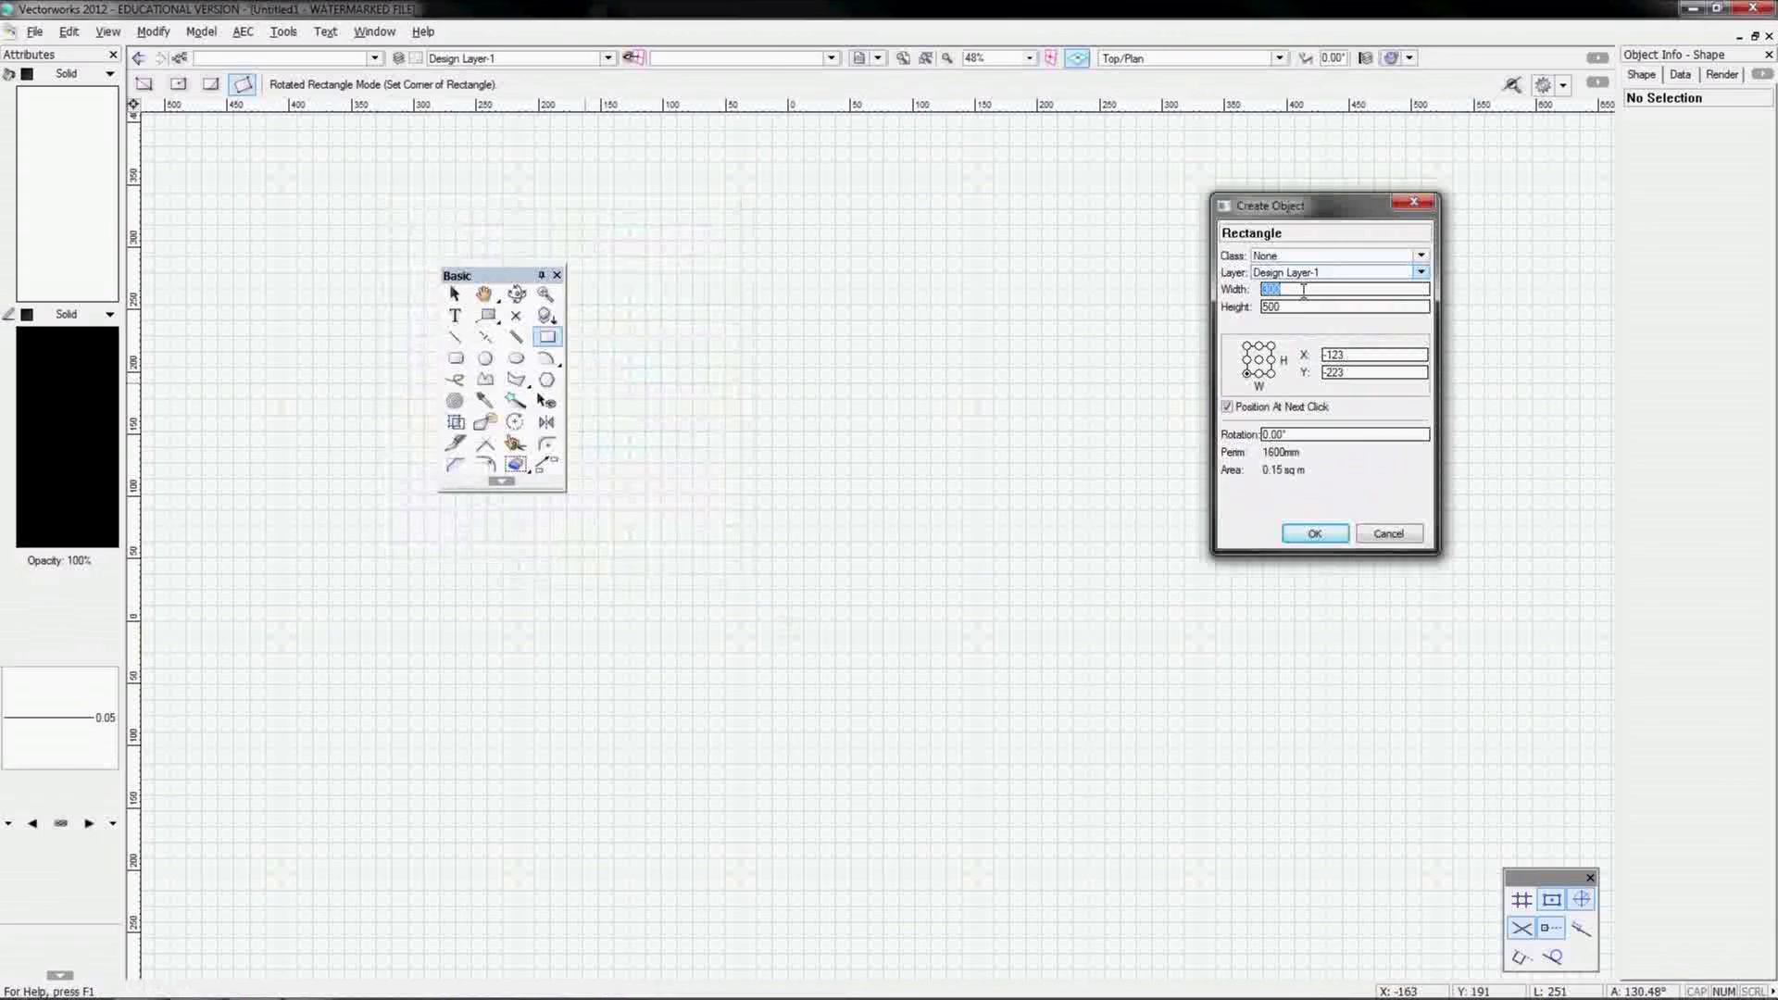
pyautogui.click(1248, 375)
pyautogui.press('Tab')
pyautogui.write('0')
pyautogui.press('Tab')
pyautogui.write('0')
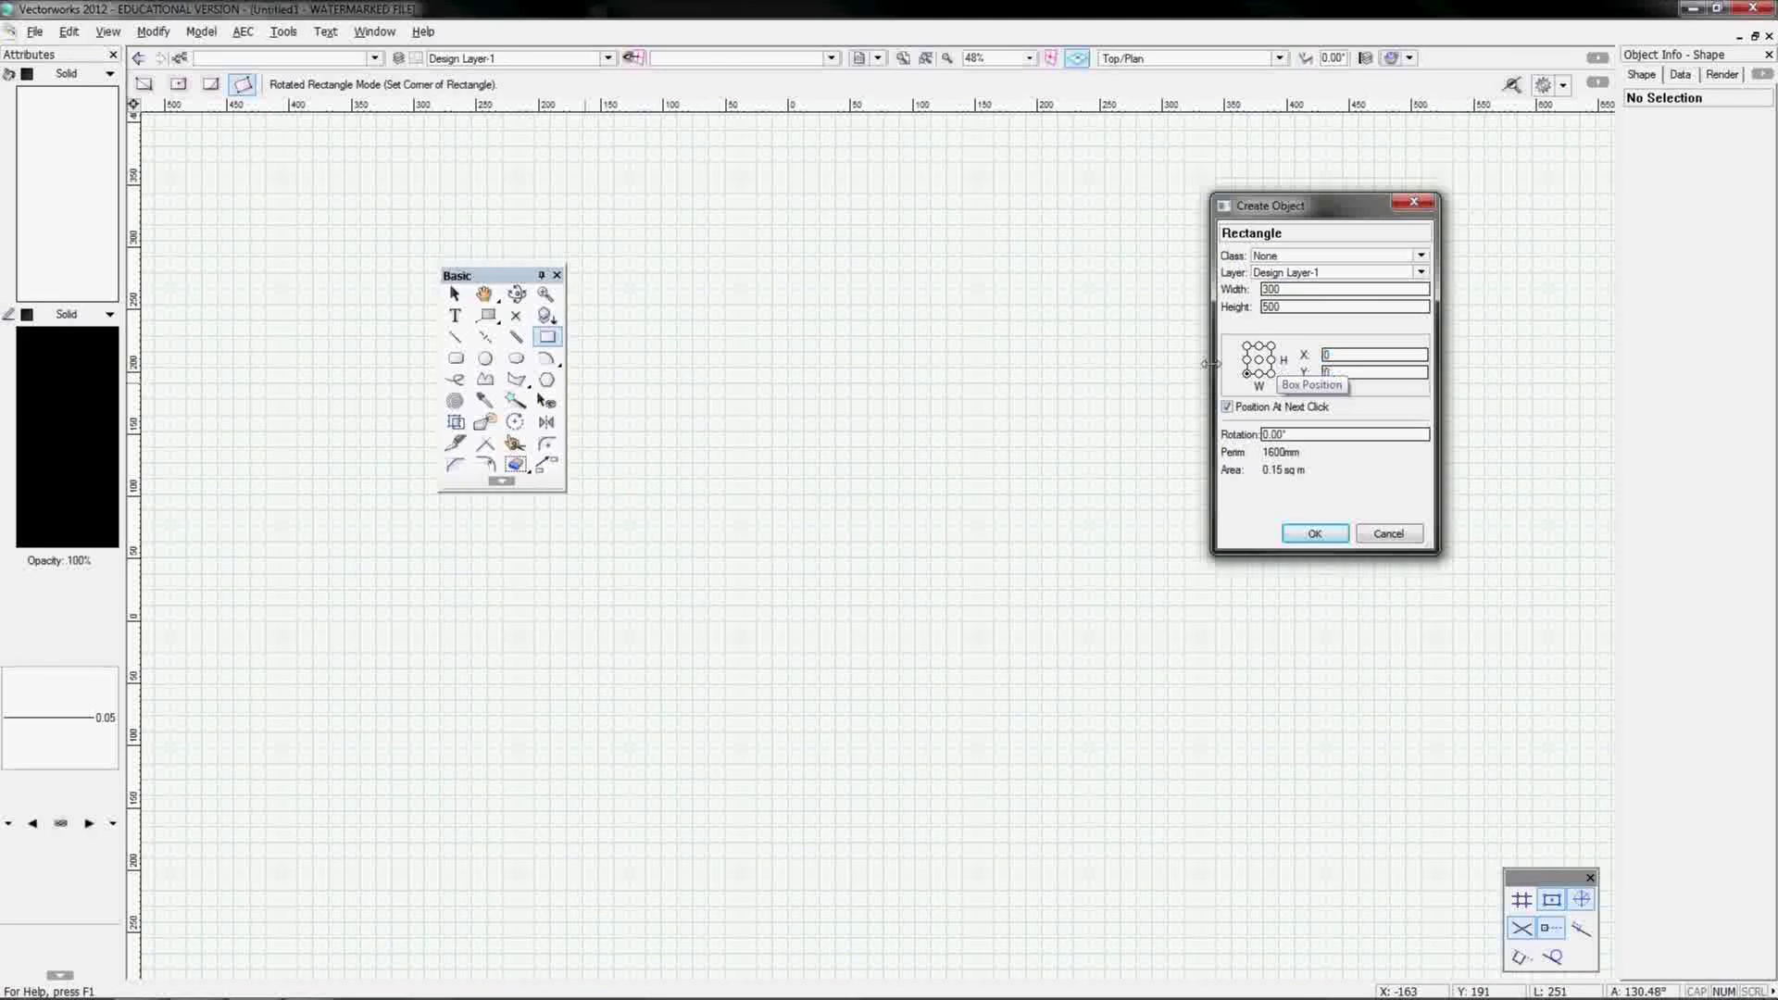
# Step: Turn off positioning at the next click and create the rectangle at the entered coordinates
pyautogui.click(1291, 410)
pyautogui.click(1317, 534)
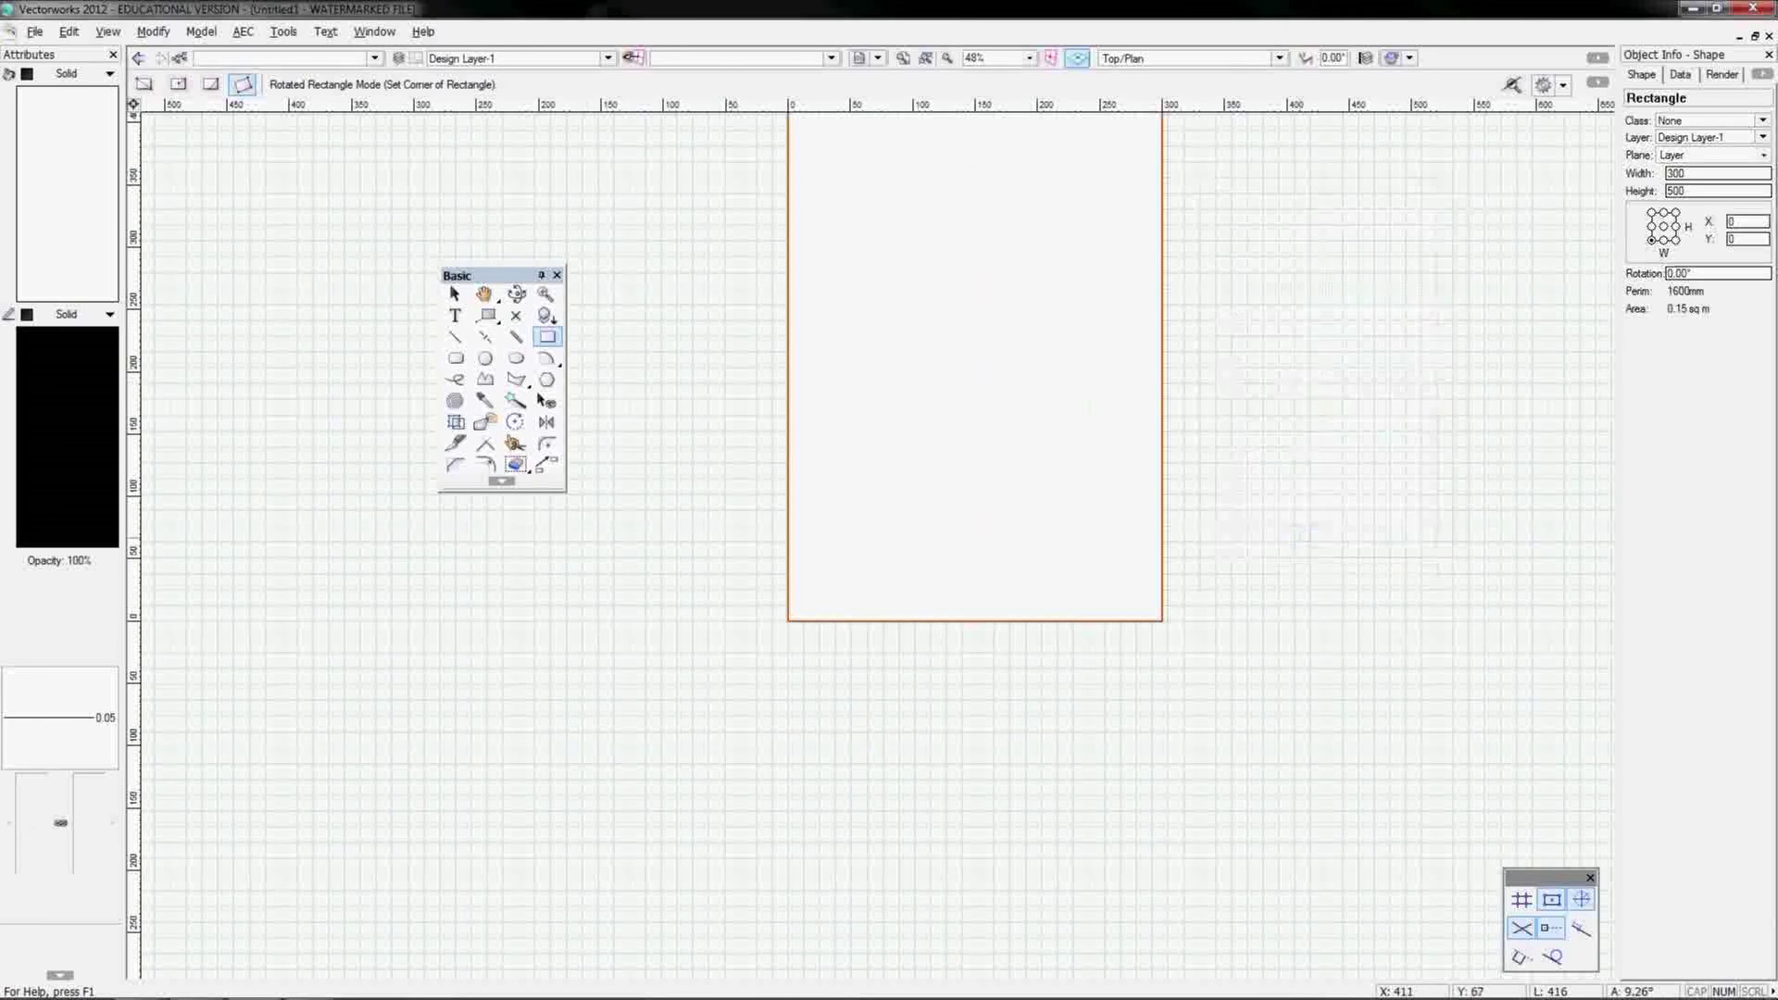
pyautogui.click(788, 621)
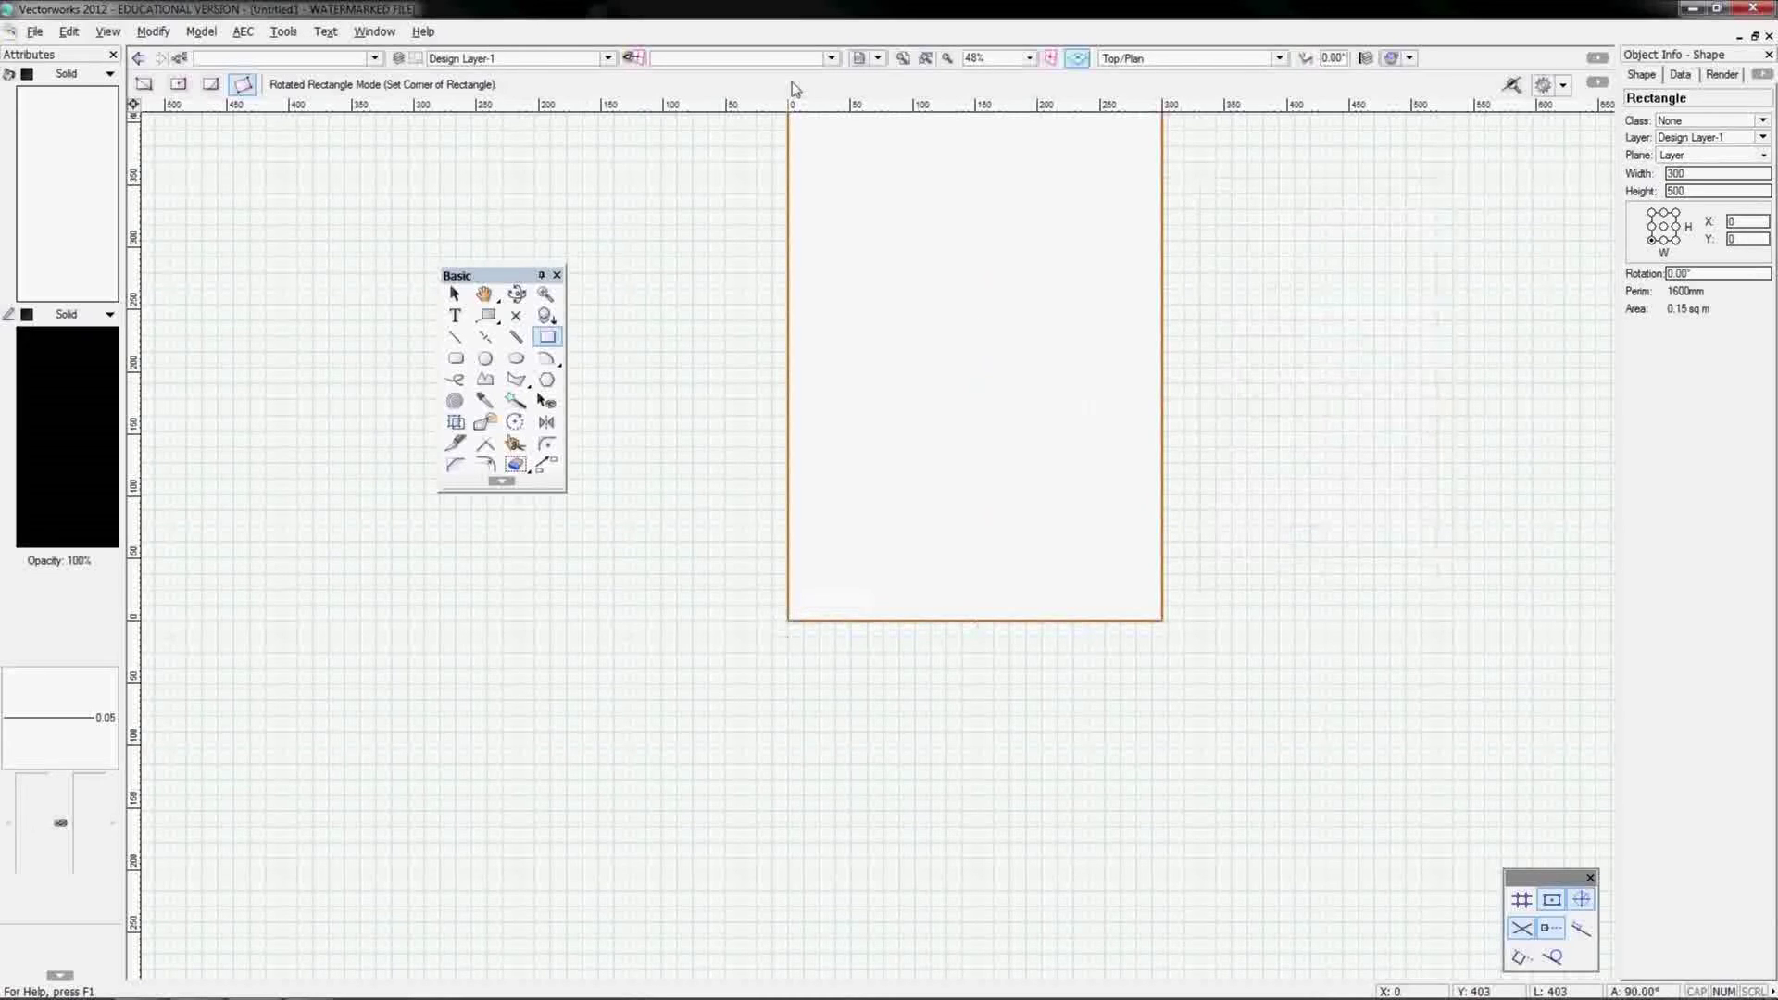